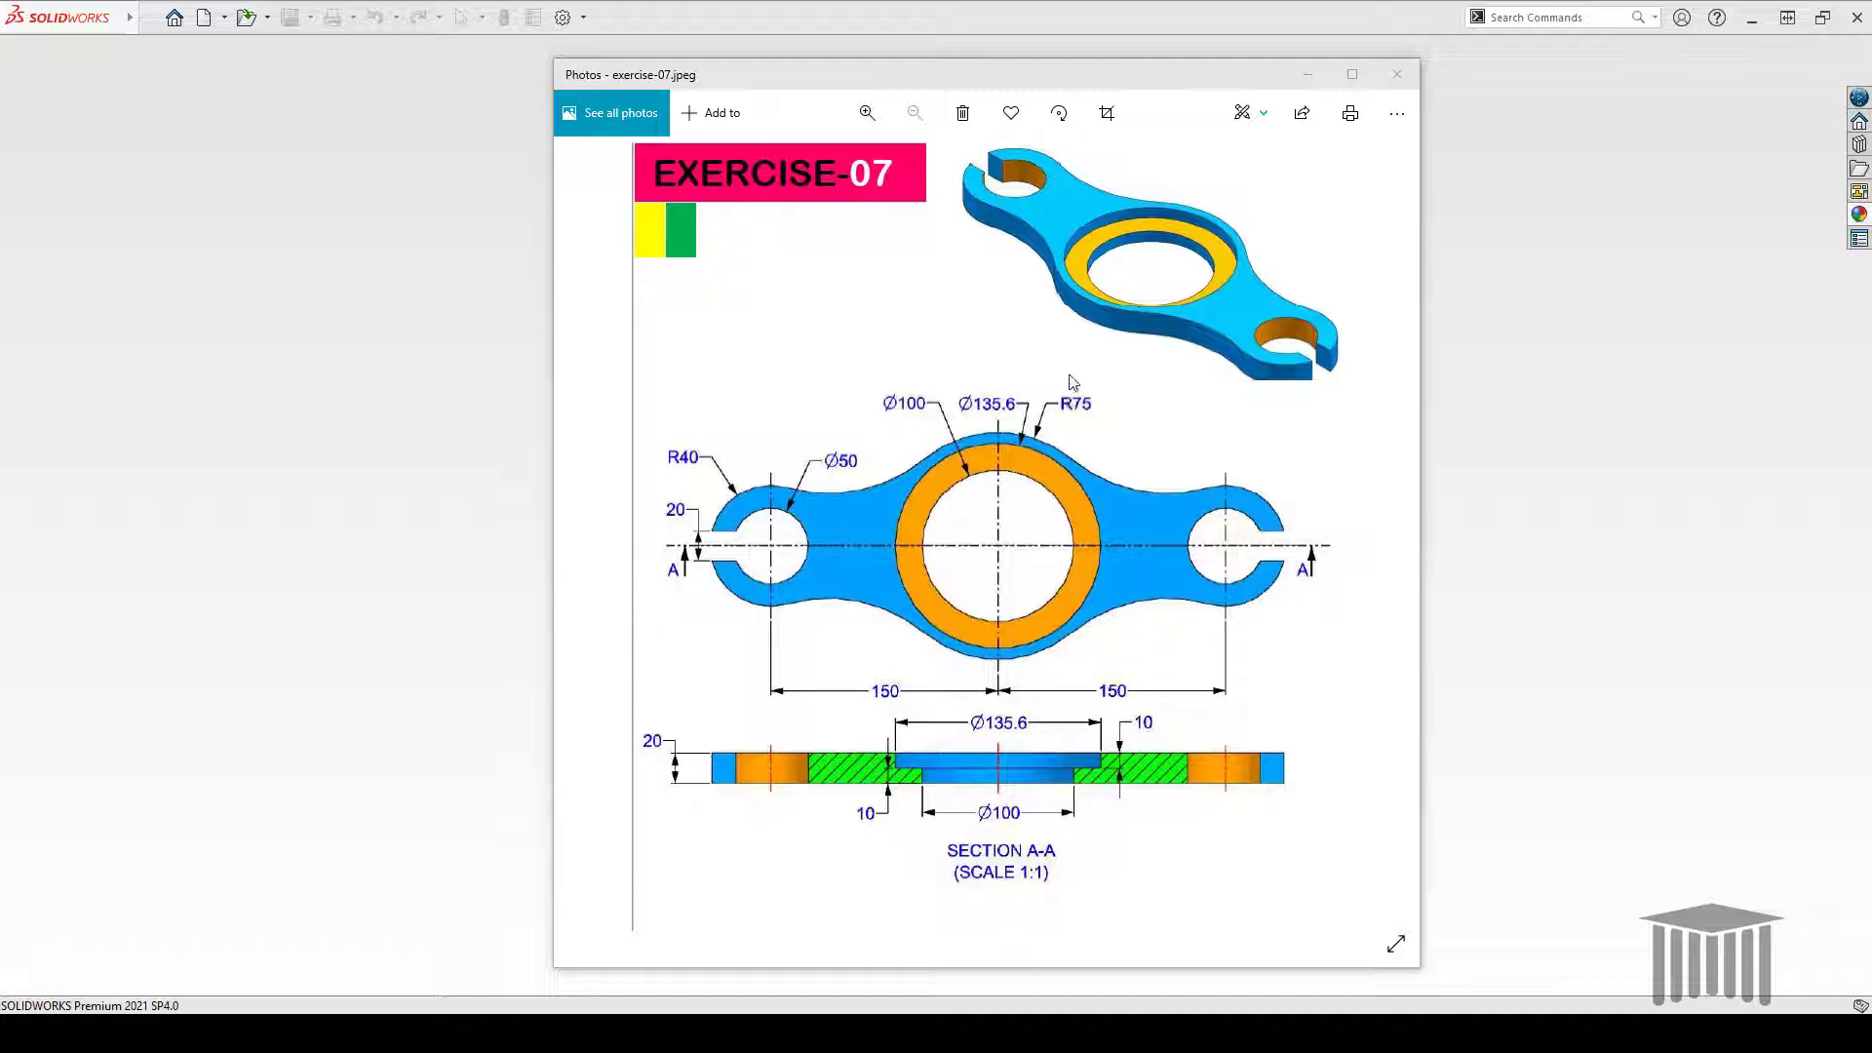
Create a new part document and start a sketch on the Top Plane
{"action": "left_click", "coordinate": [204, 18]}
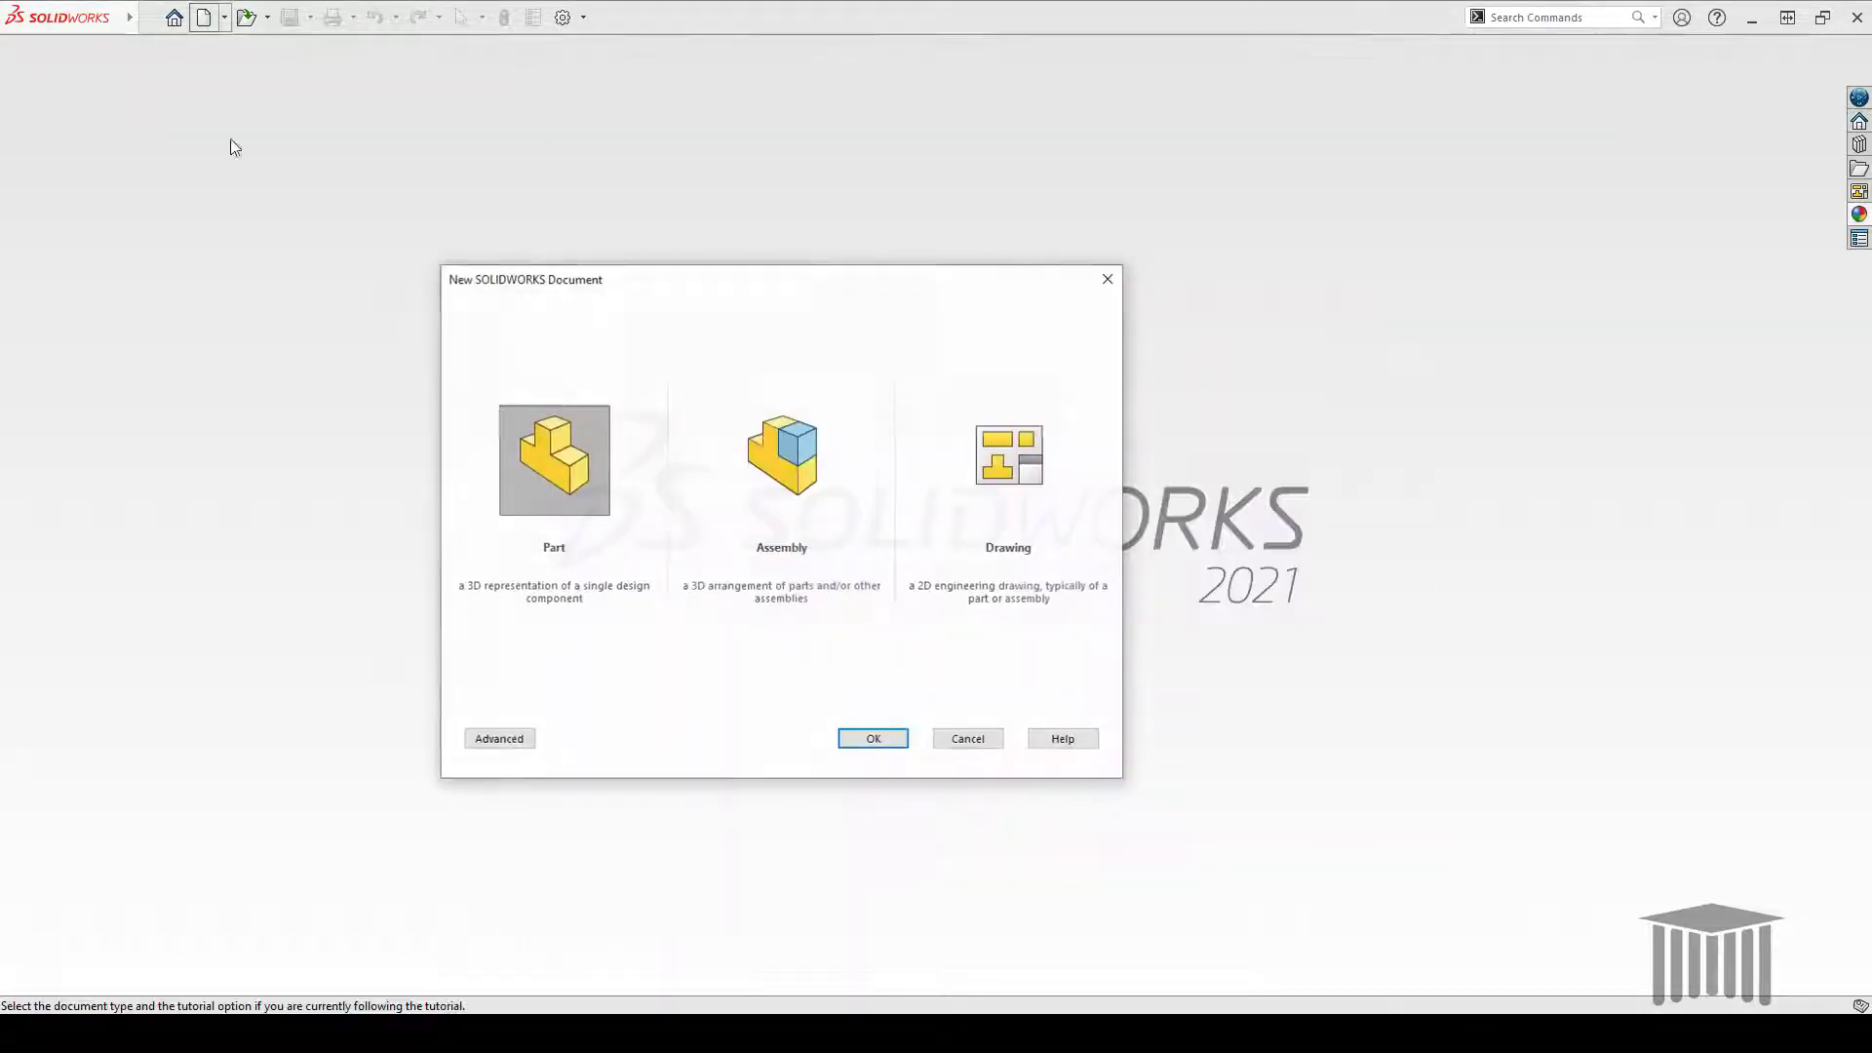
{"action": "left_click", "coordinate": [882, 742]}
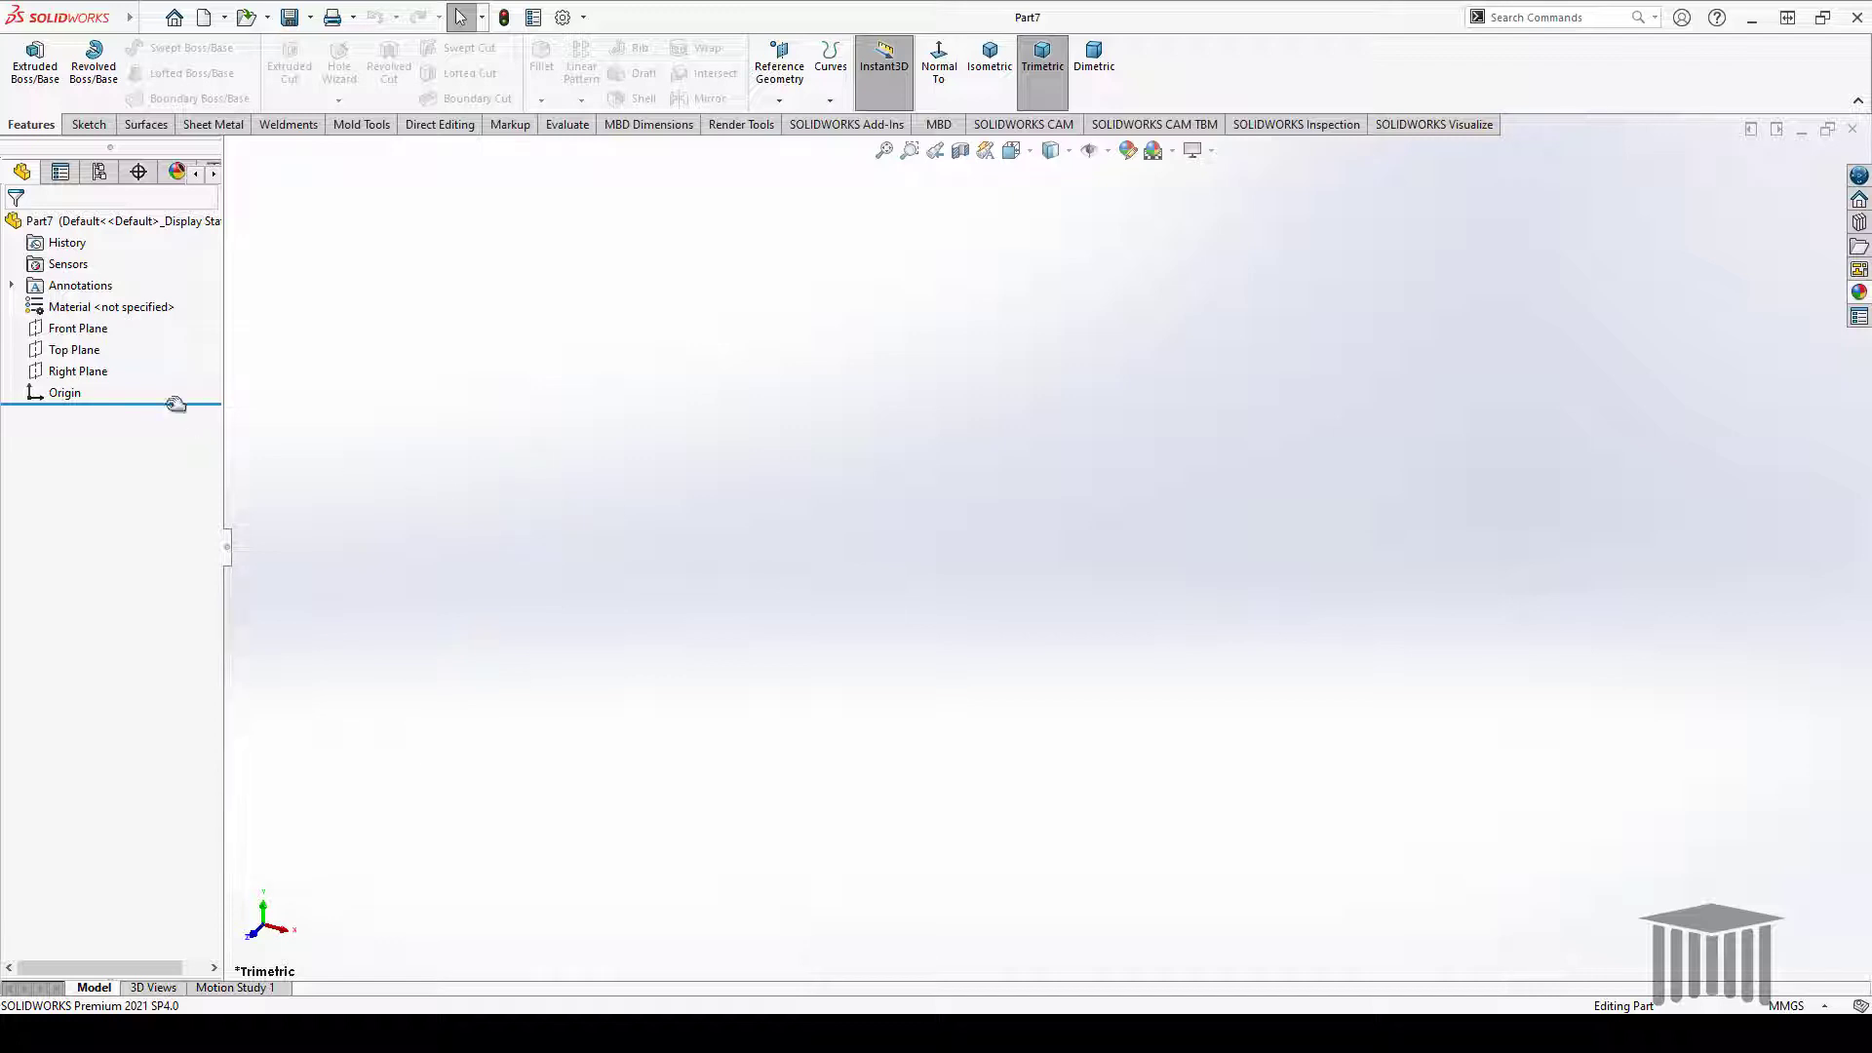
{"action": "left_click", "coordinate": [74, 349]}
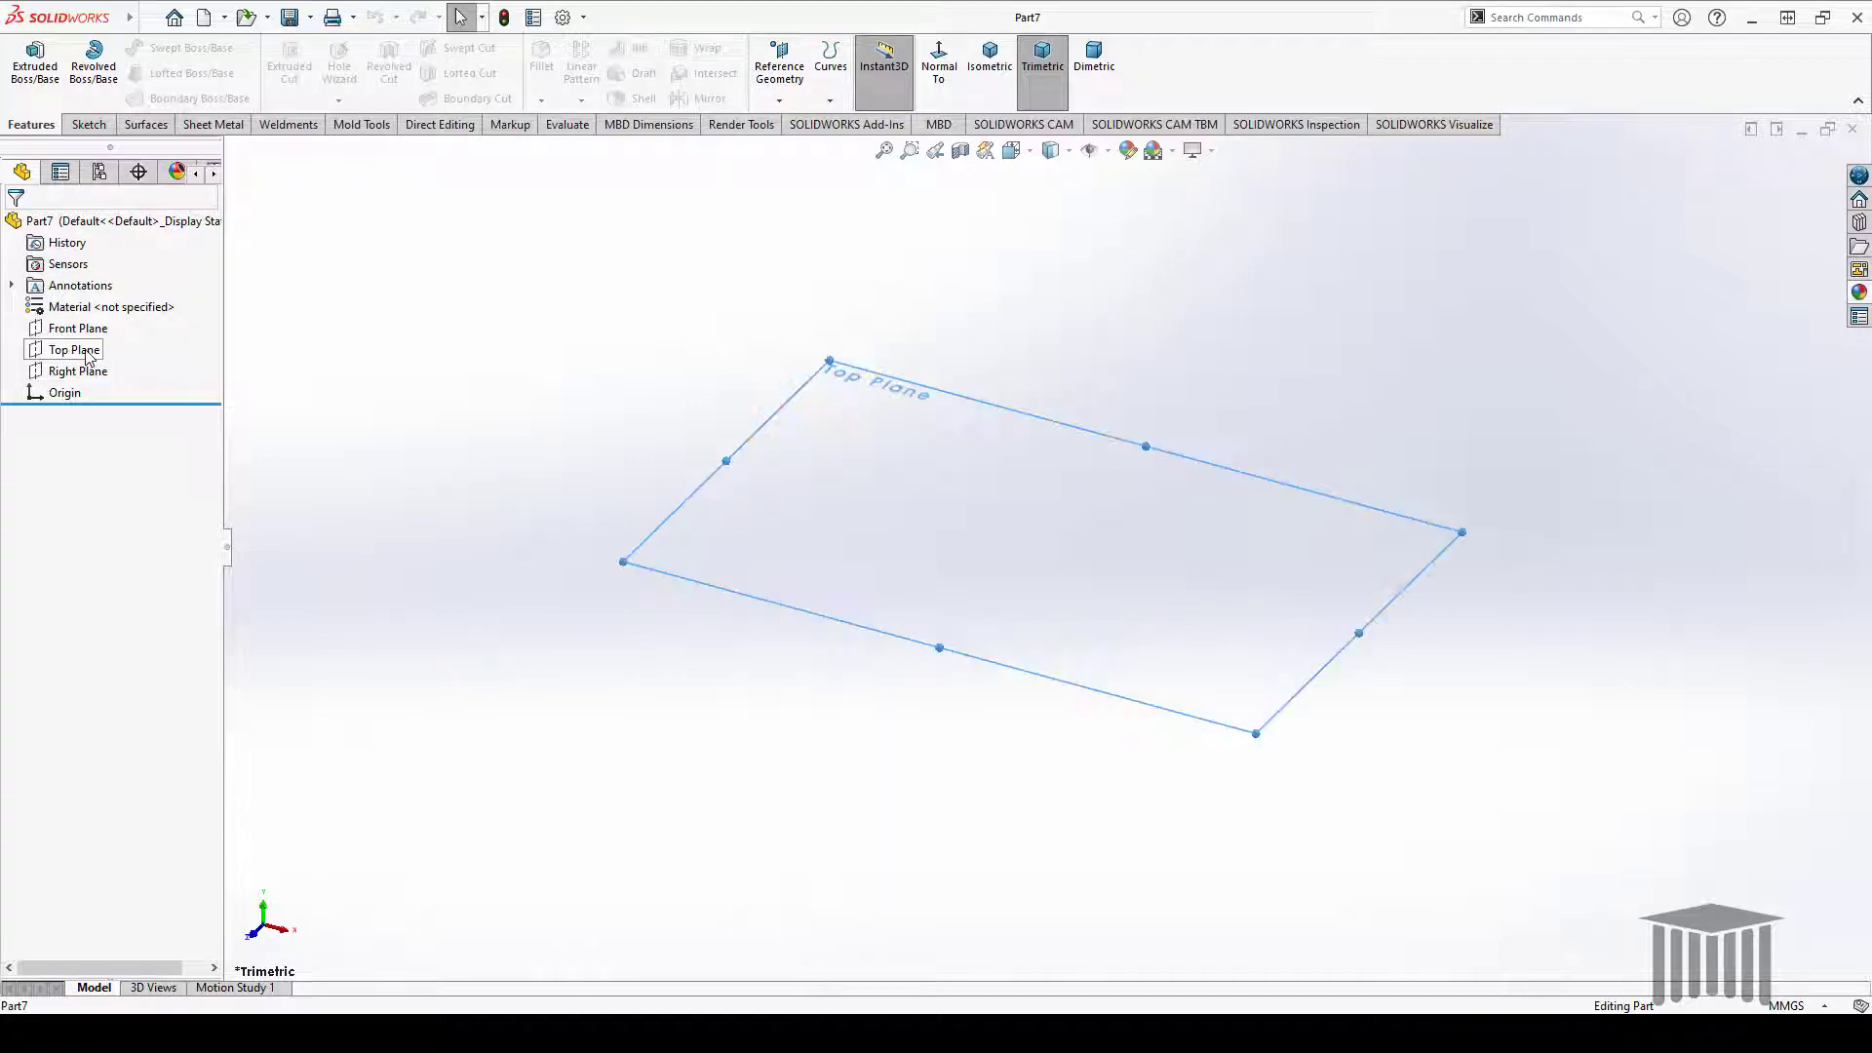
{"action": "left_click", "coordinate": [110, 327]}
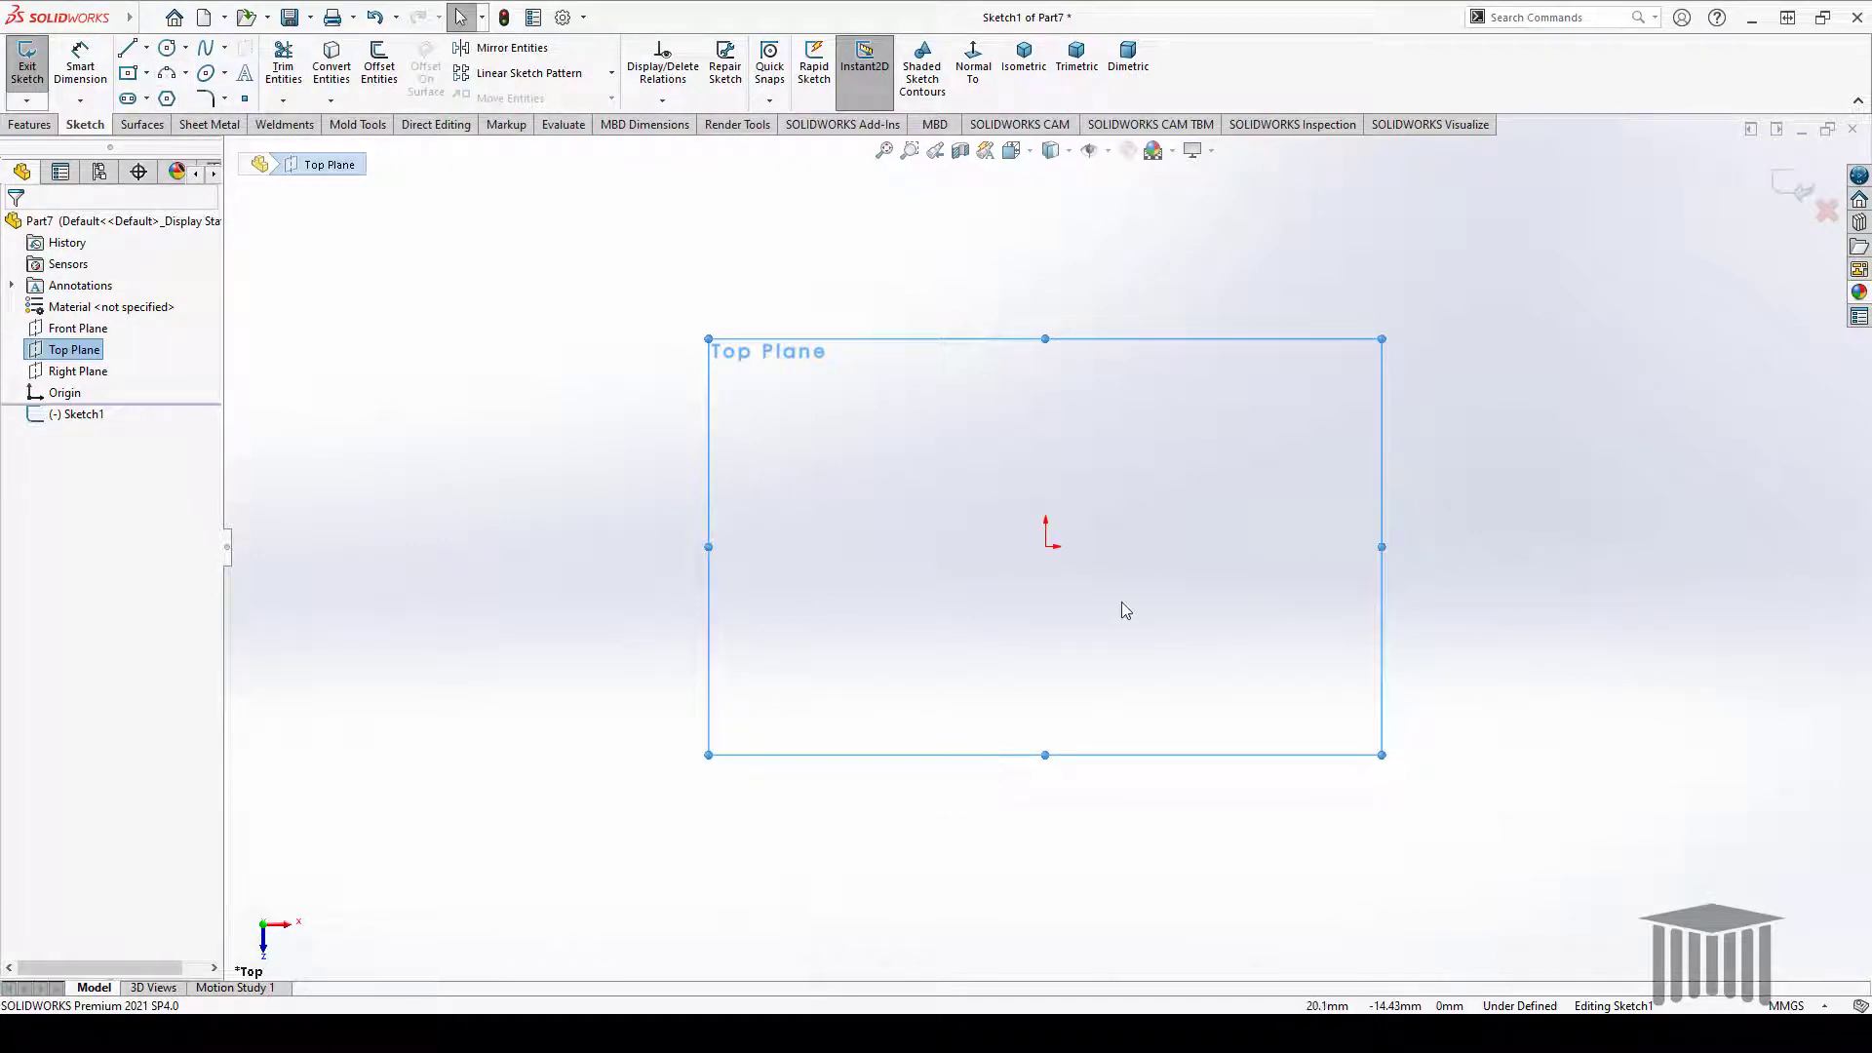
Draw a horizontal midpoint line centred on the origin, about 239 mm long in total
{"action": "left_click", "coordinate": [148, 49]}
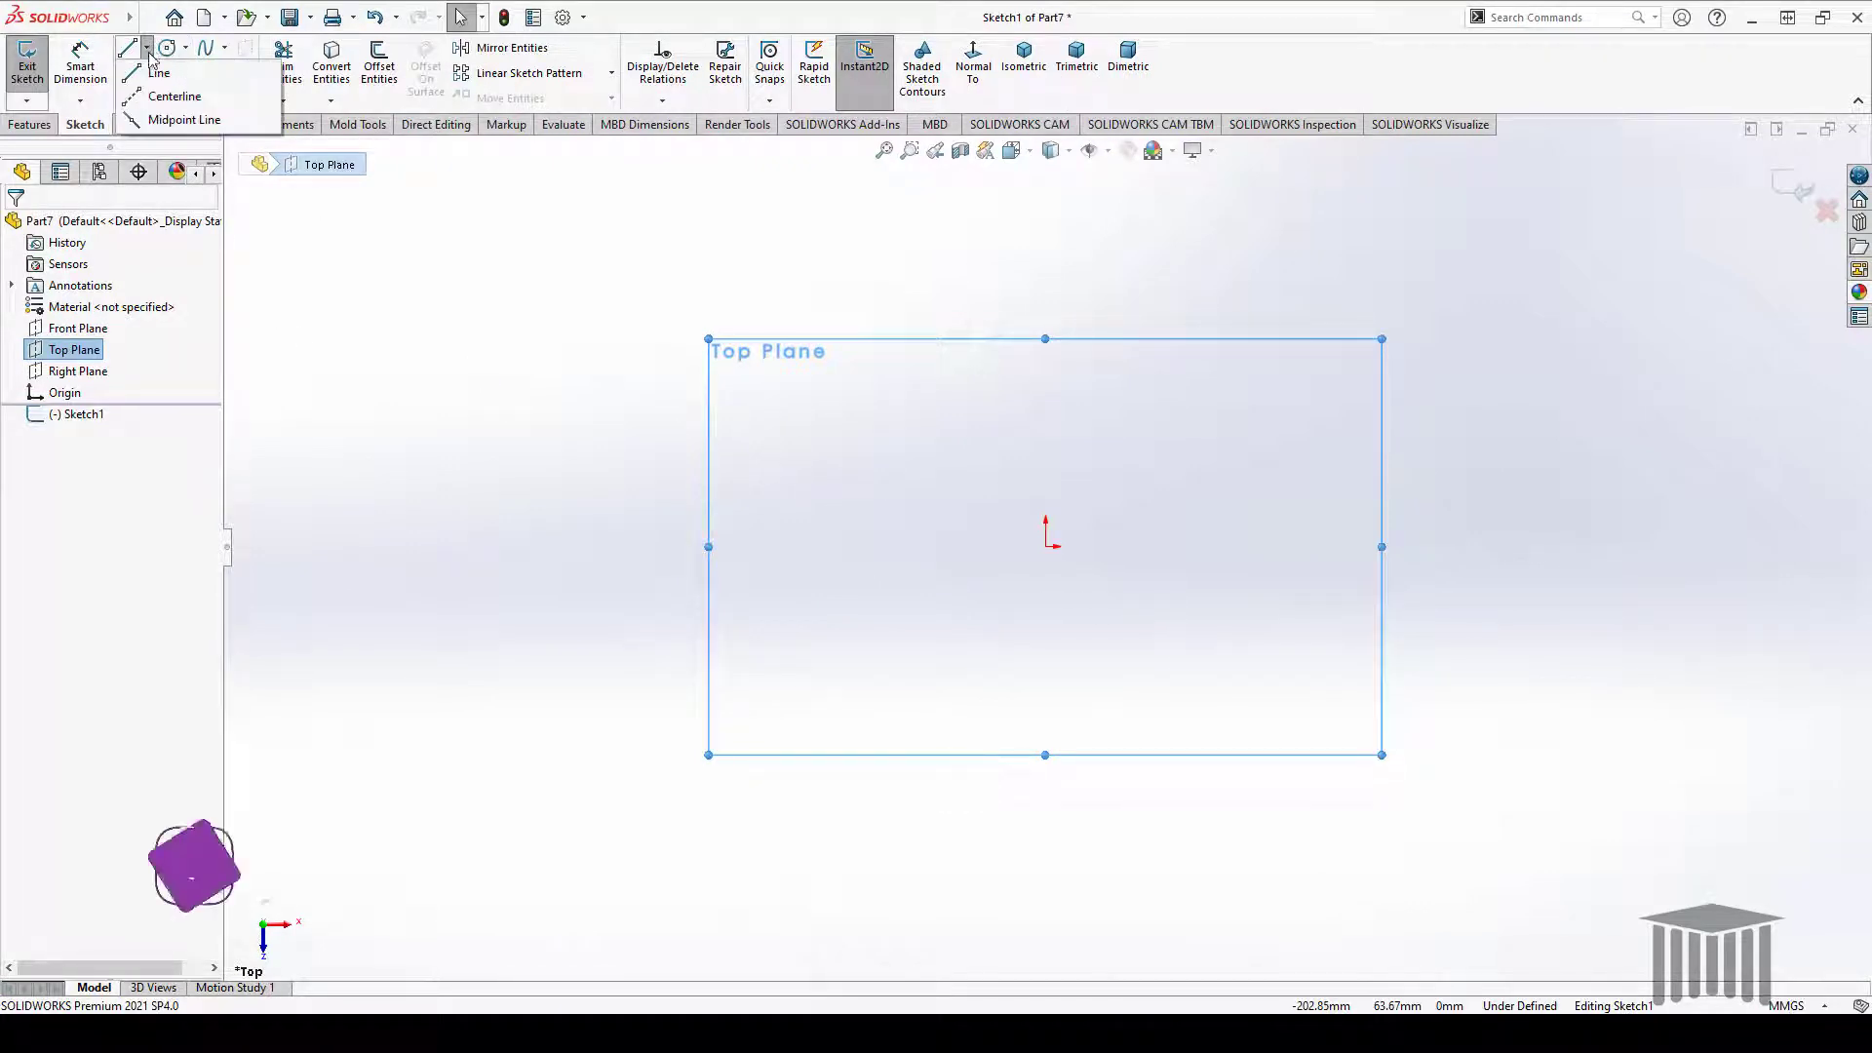
{"action": "left_click", "coordinate": [187, 116]}
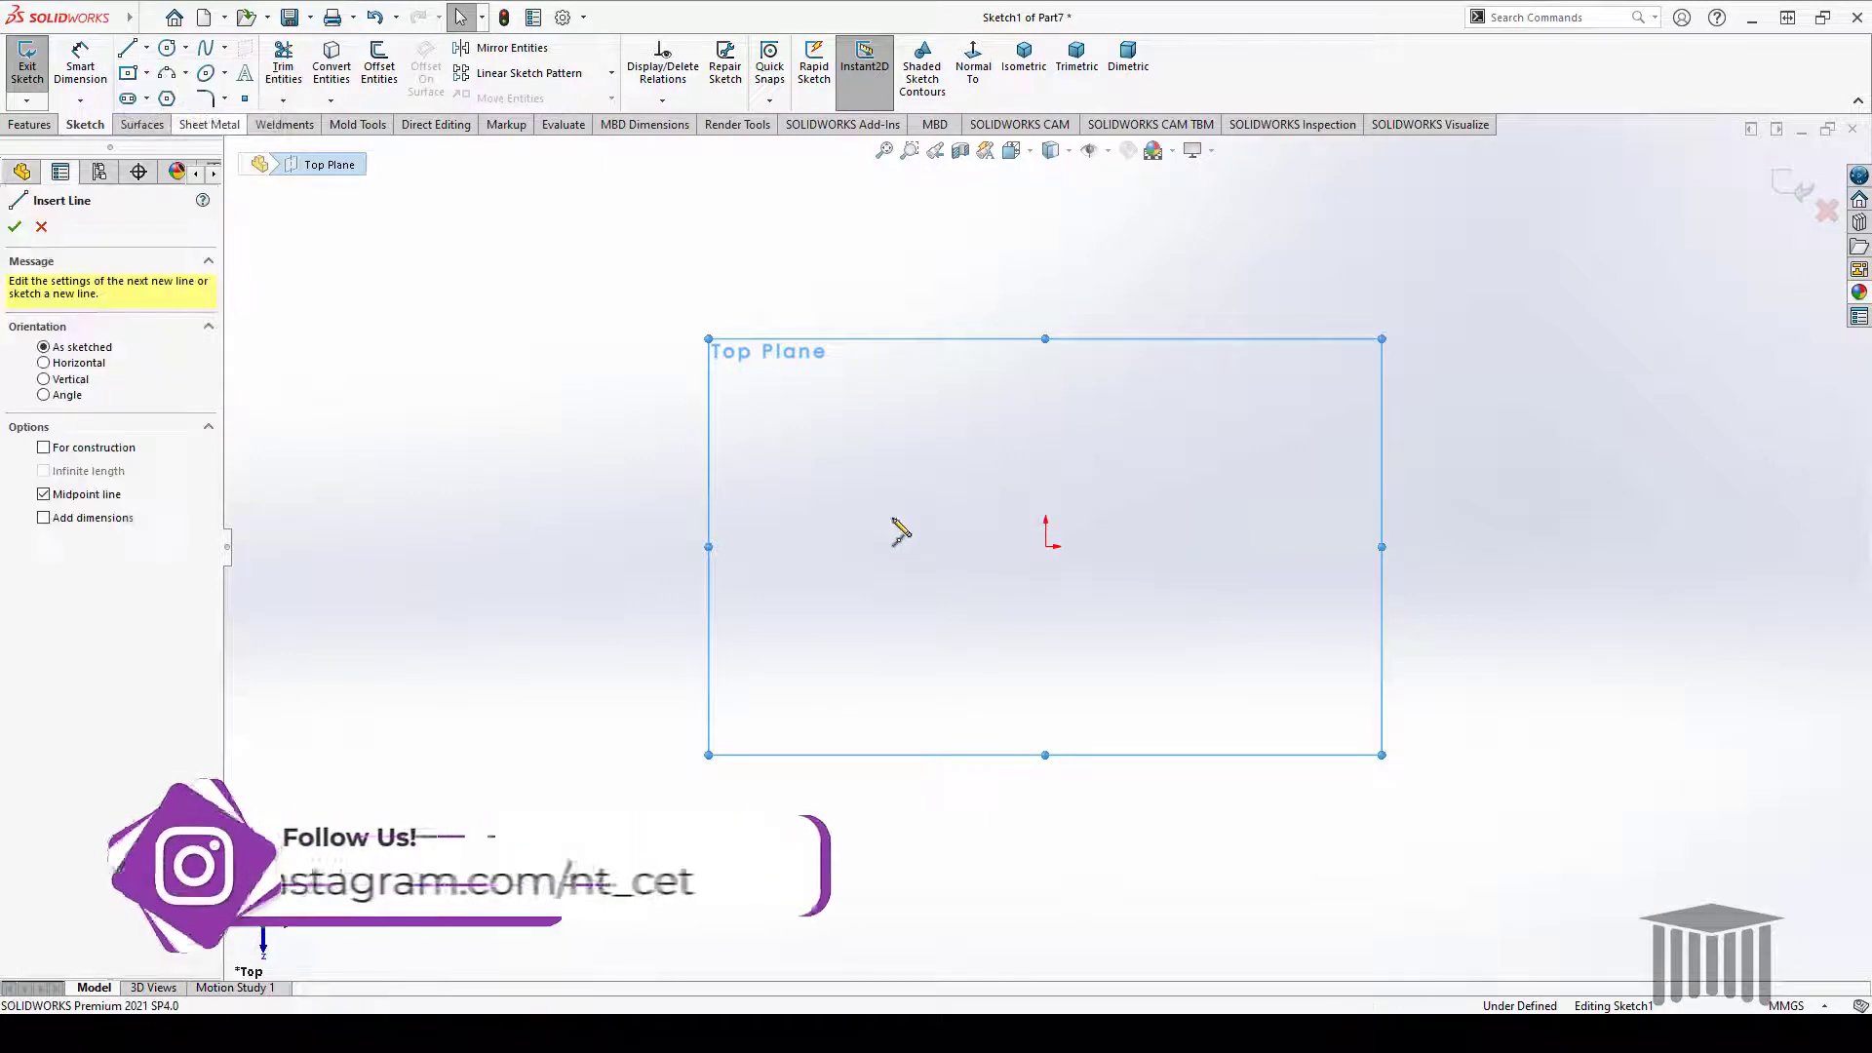
{"action": "left_click", "coordinate": [1045, 547]}
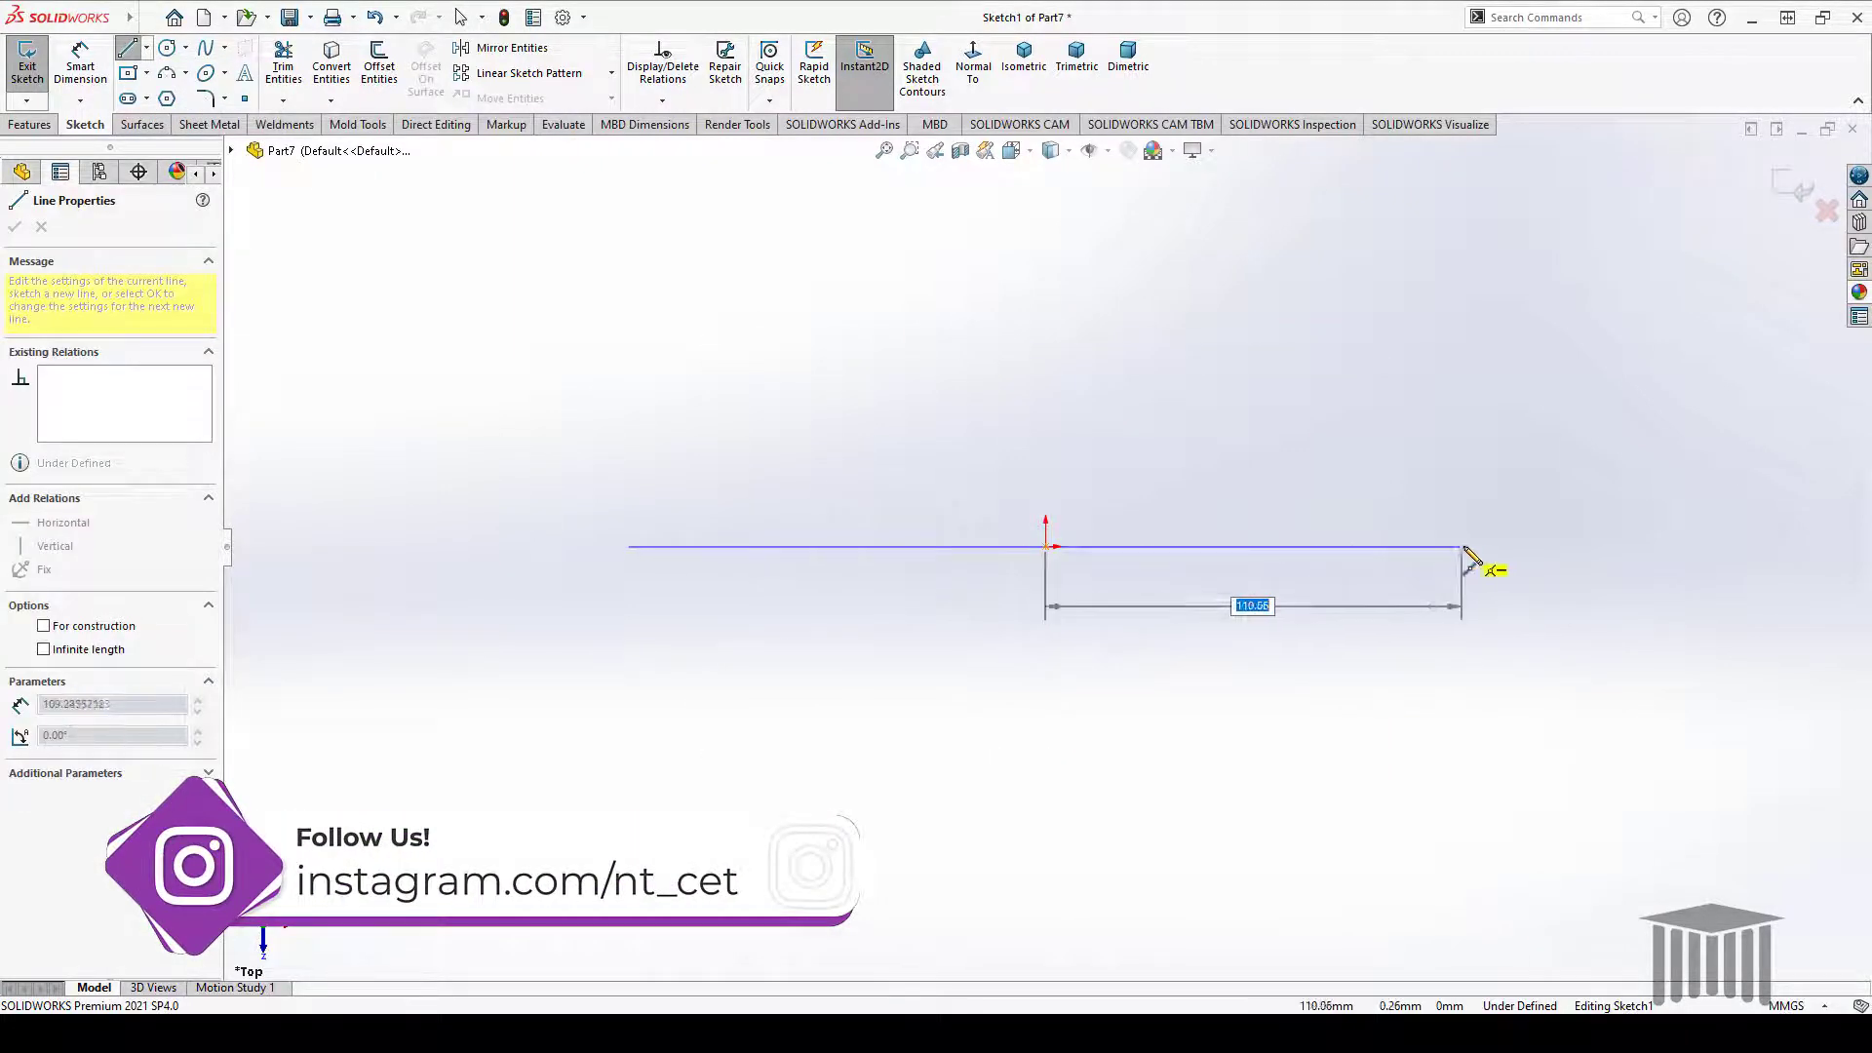
{"action": "left_click", "coordinate": [1498, 547]}
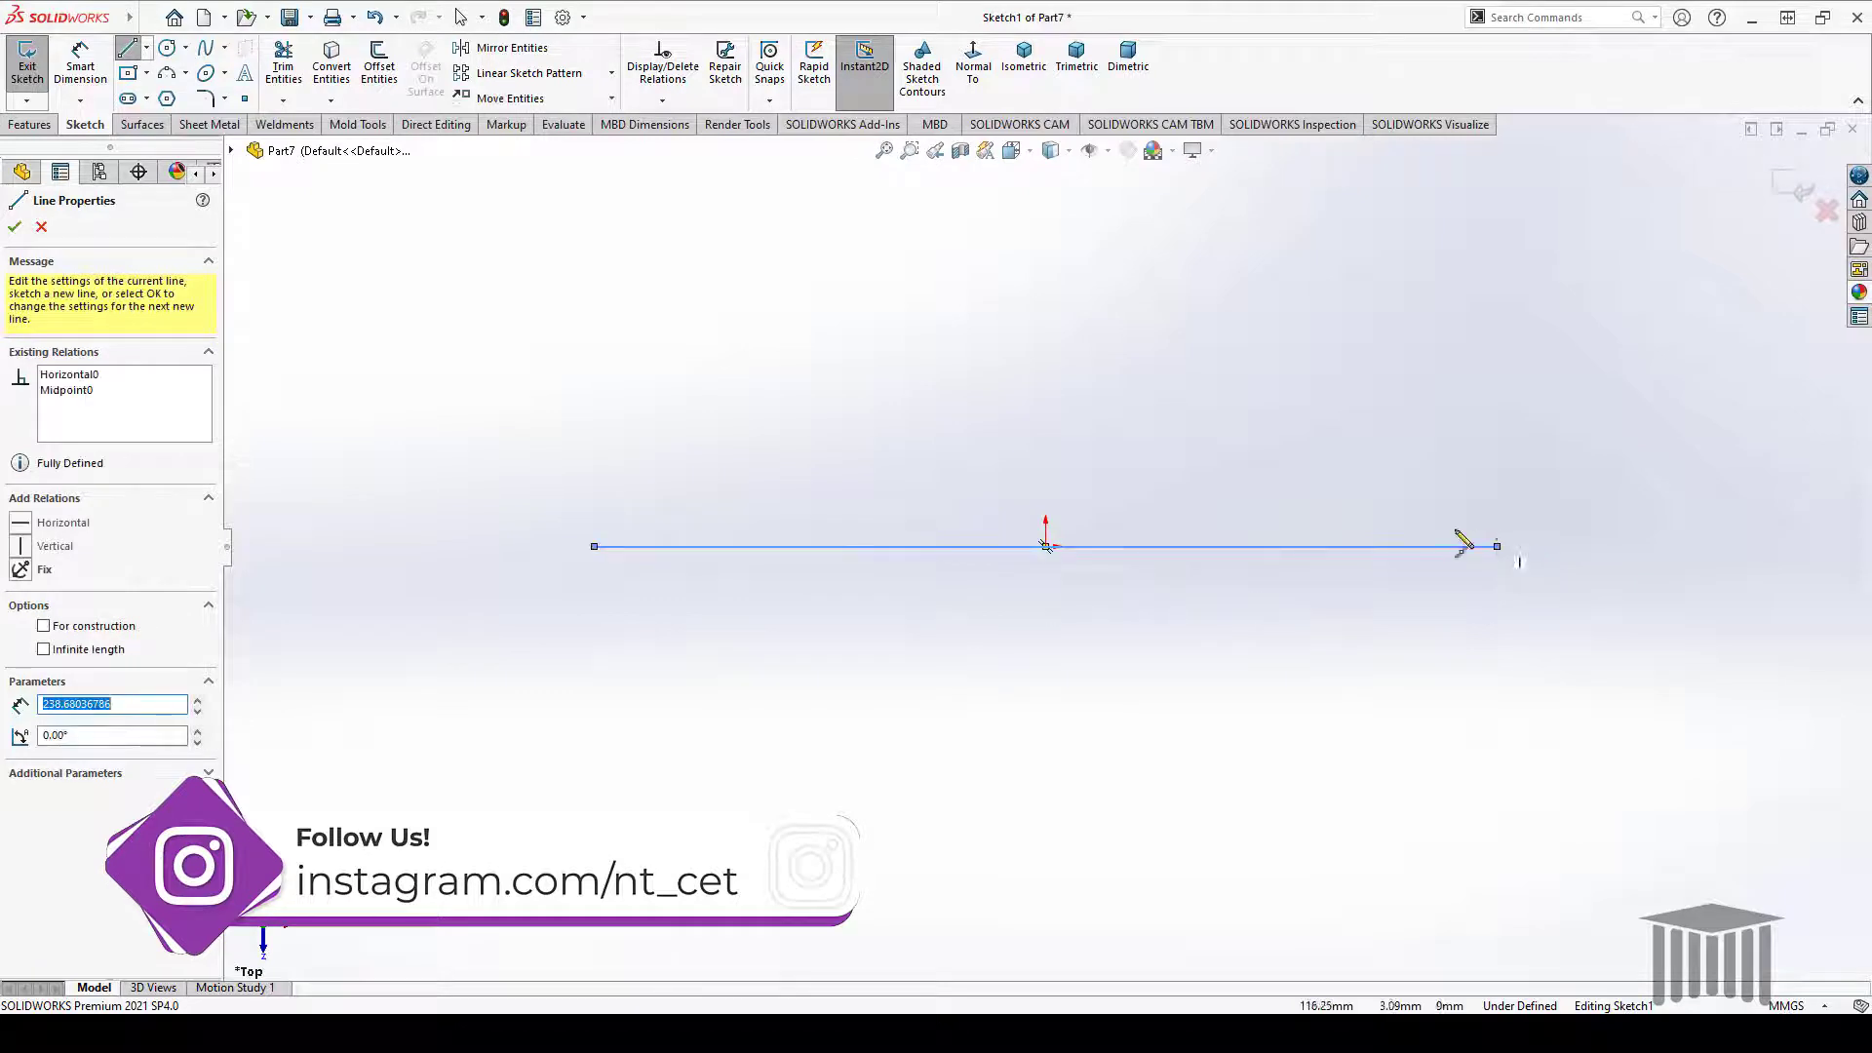
Draw a vertical midpoint line about 147 mm long through the origin and make it construction geometry
{"action": "left_click", "coordinate": [1046, 546]}
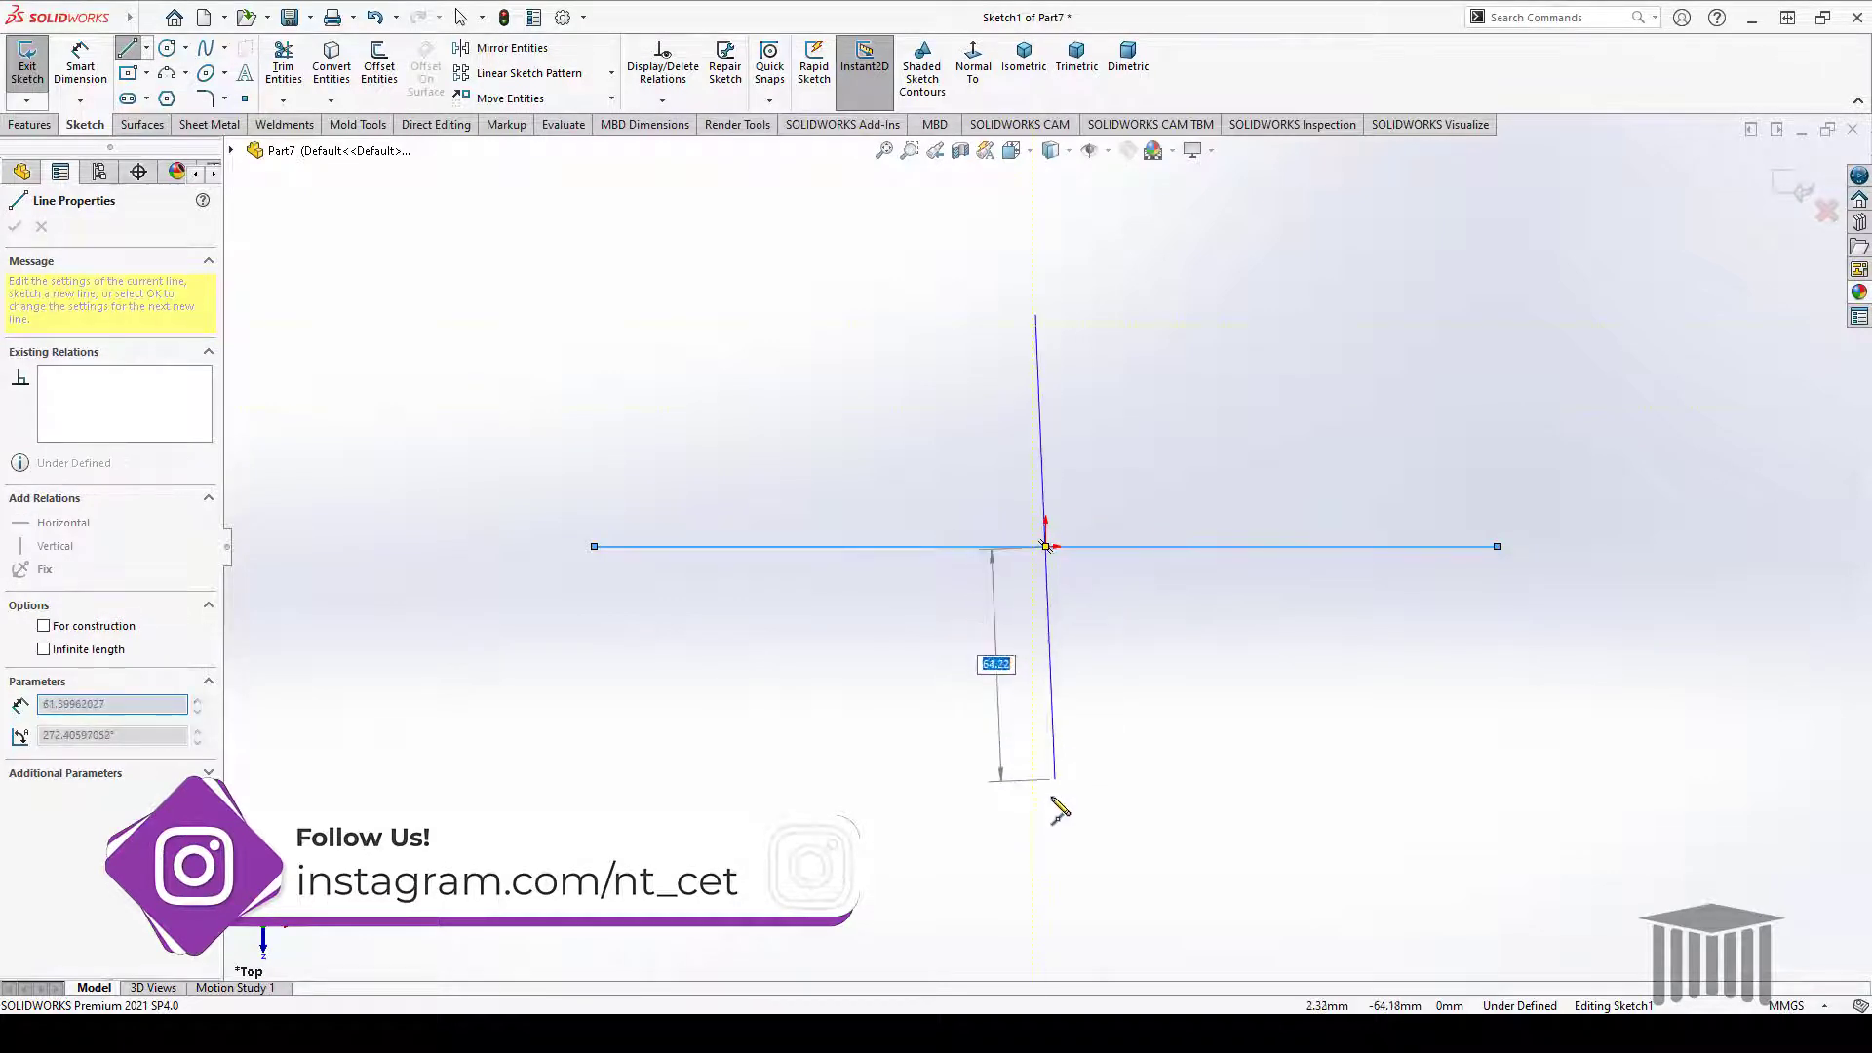
{"action": "left_click", "coordinate": [1045, 824]}
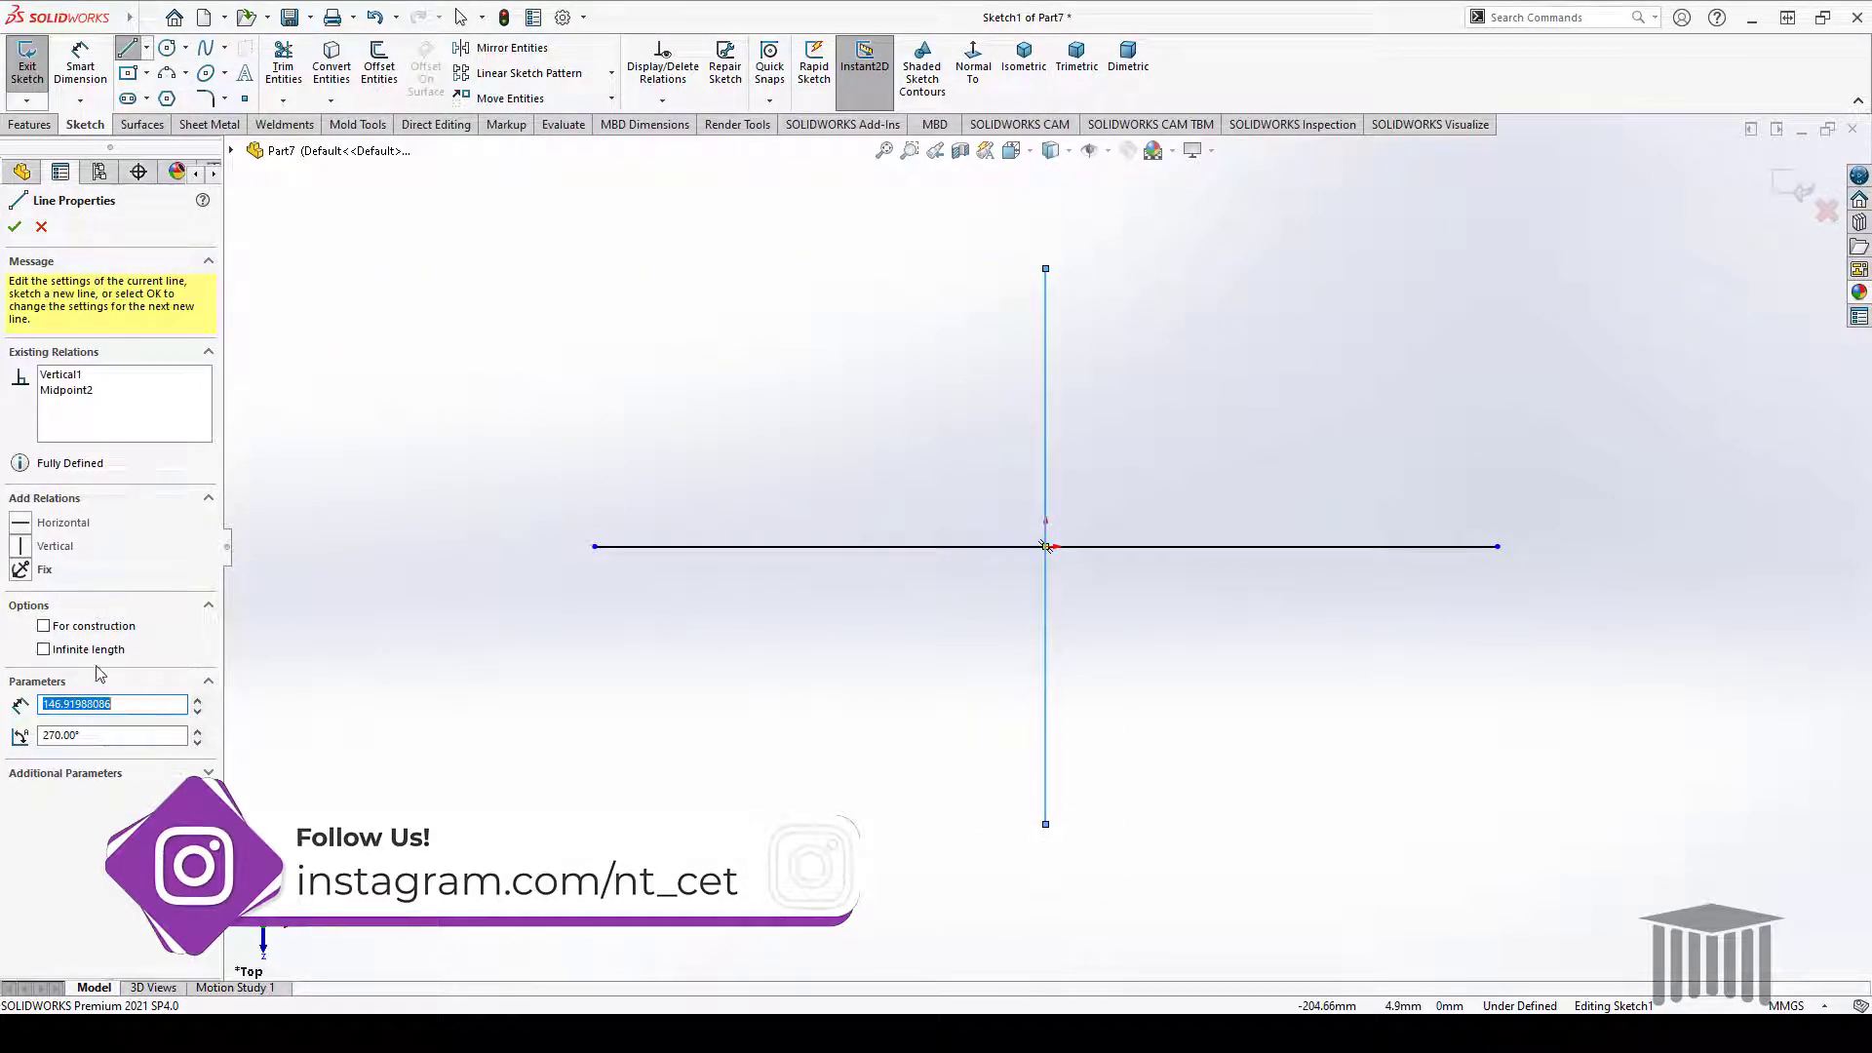
{"action": "left_click", "coordinate": [88, 627]}
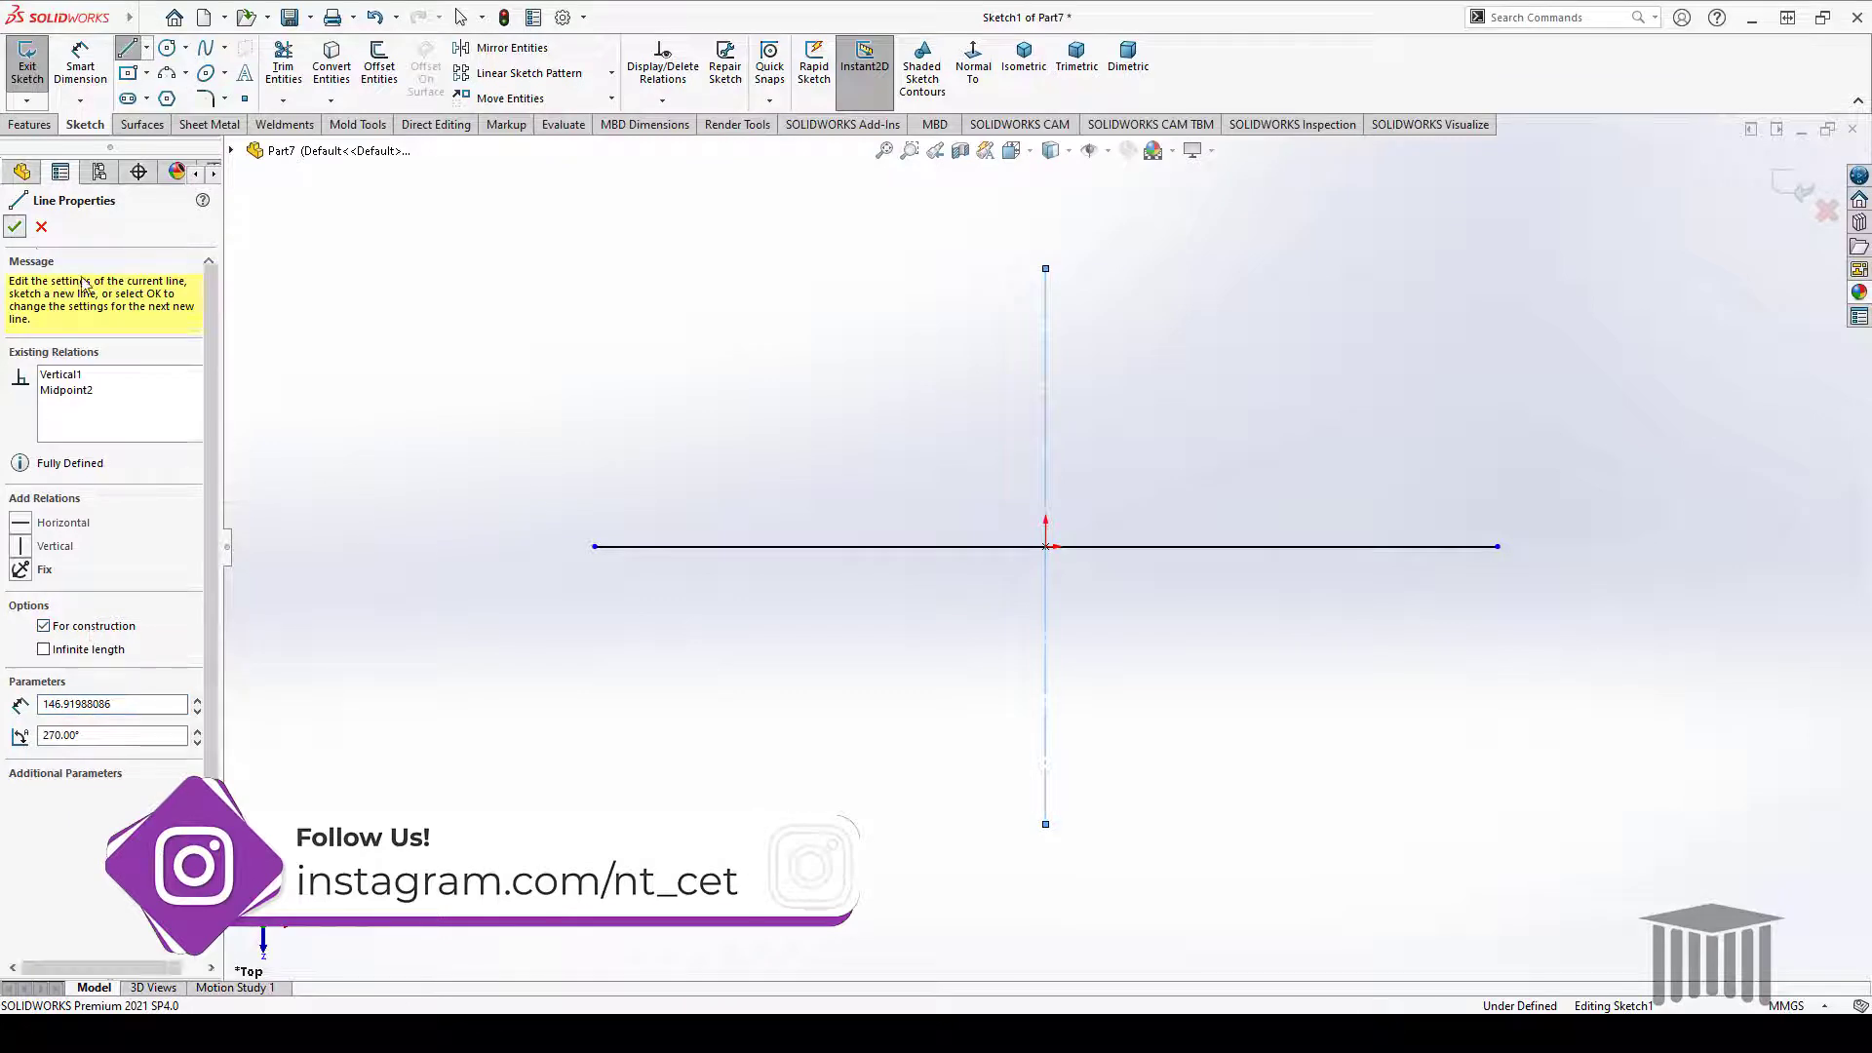
{"action": "left_click", "coordinate": [128, 48]}
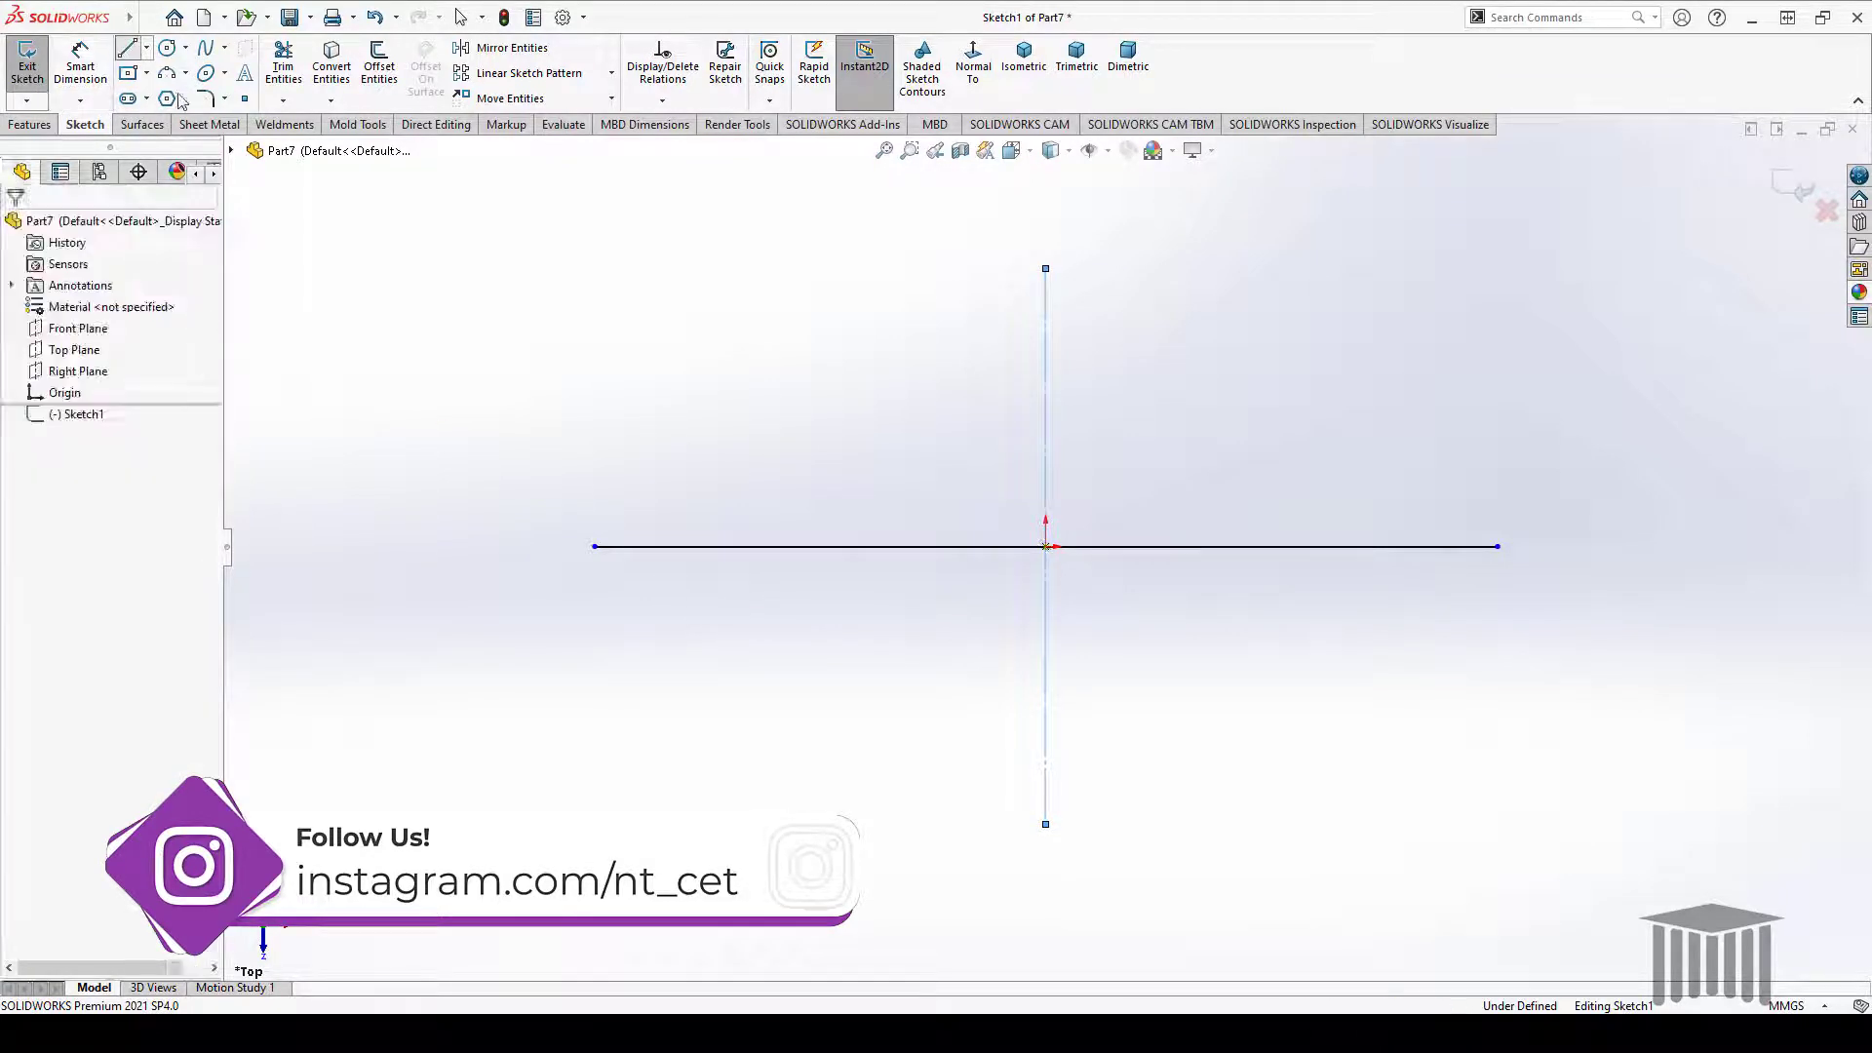
{"action": "left_click", "coordinate": [128, 49]}
{"action": "left_click_drag", "start_coordinate": [812, 507], "coordinate": [859, 599]}
{"action": "key", "text": "ctrl+z"}
Convert the horizontal line through the origin to construction geometry
{"action": "left_click", "coordinate": [822, 547]}
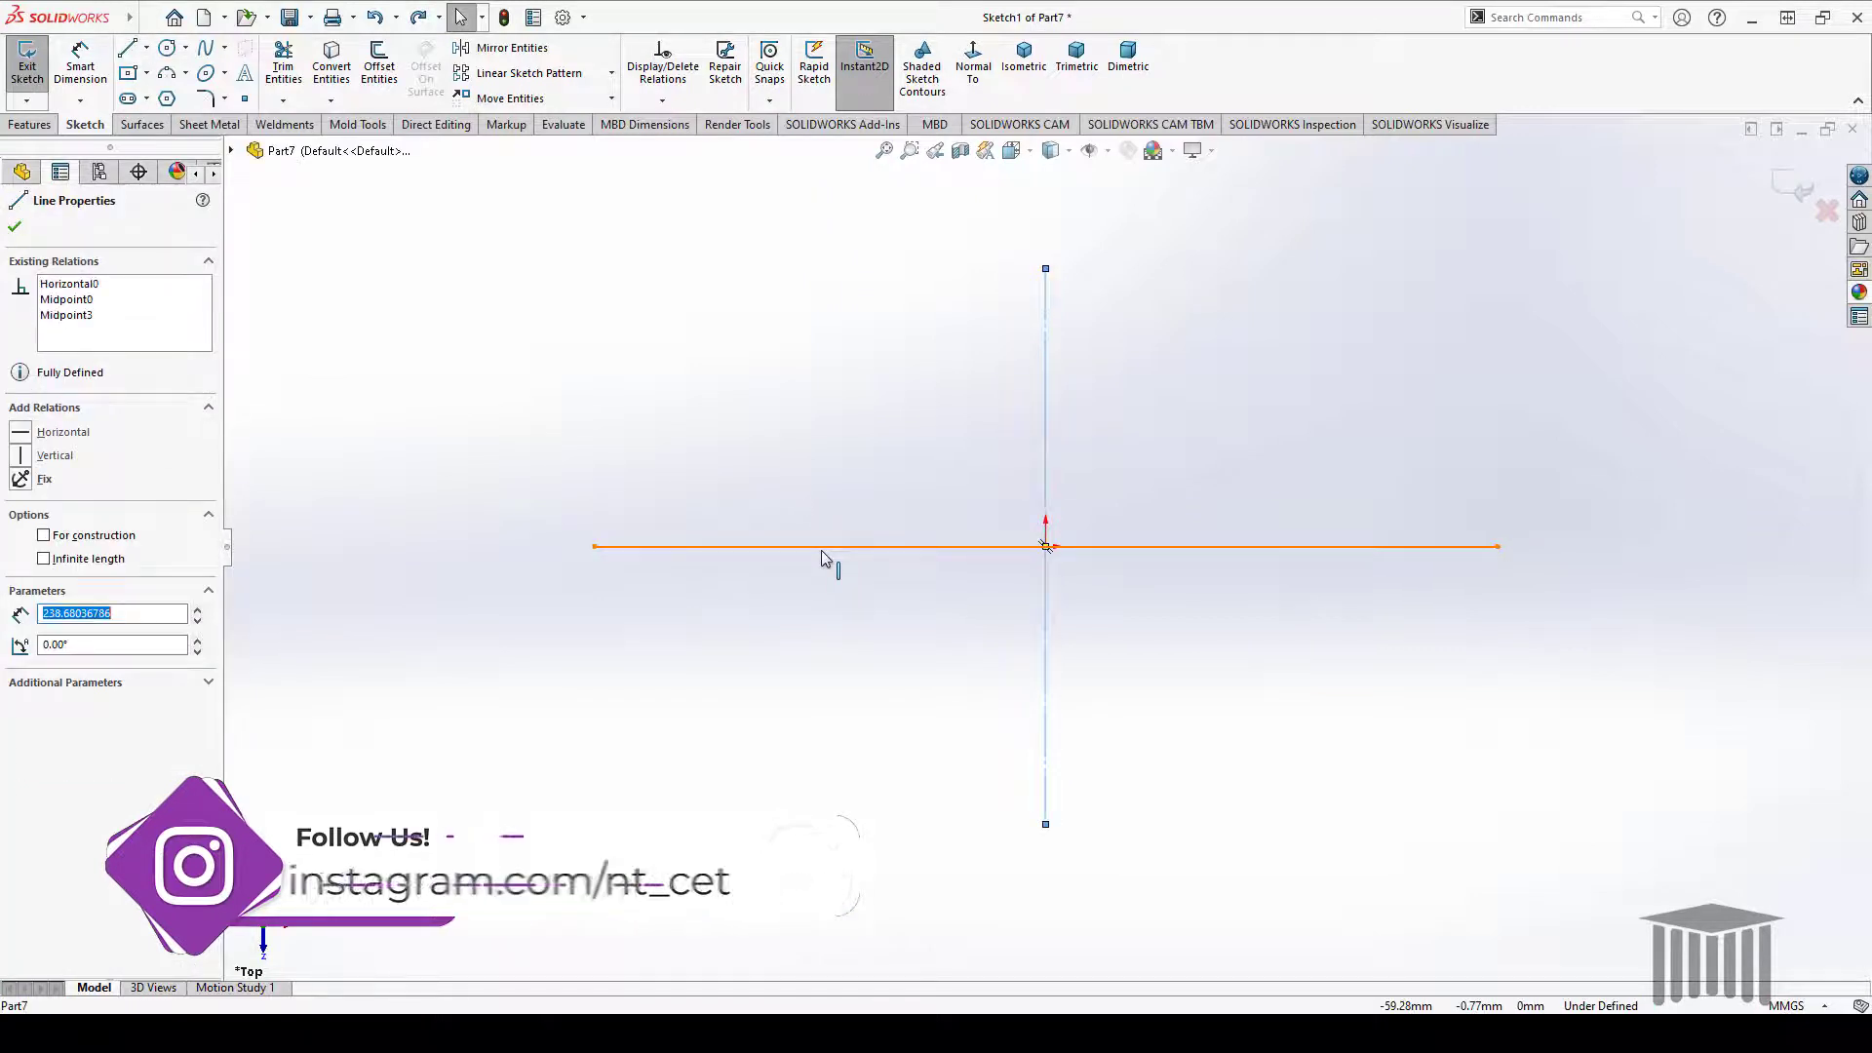
{"action": "left_click", "coordinate": [78, 539]}
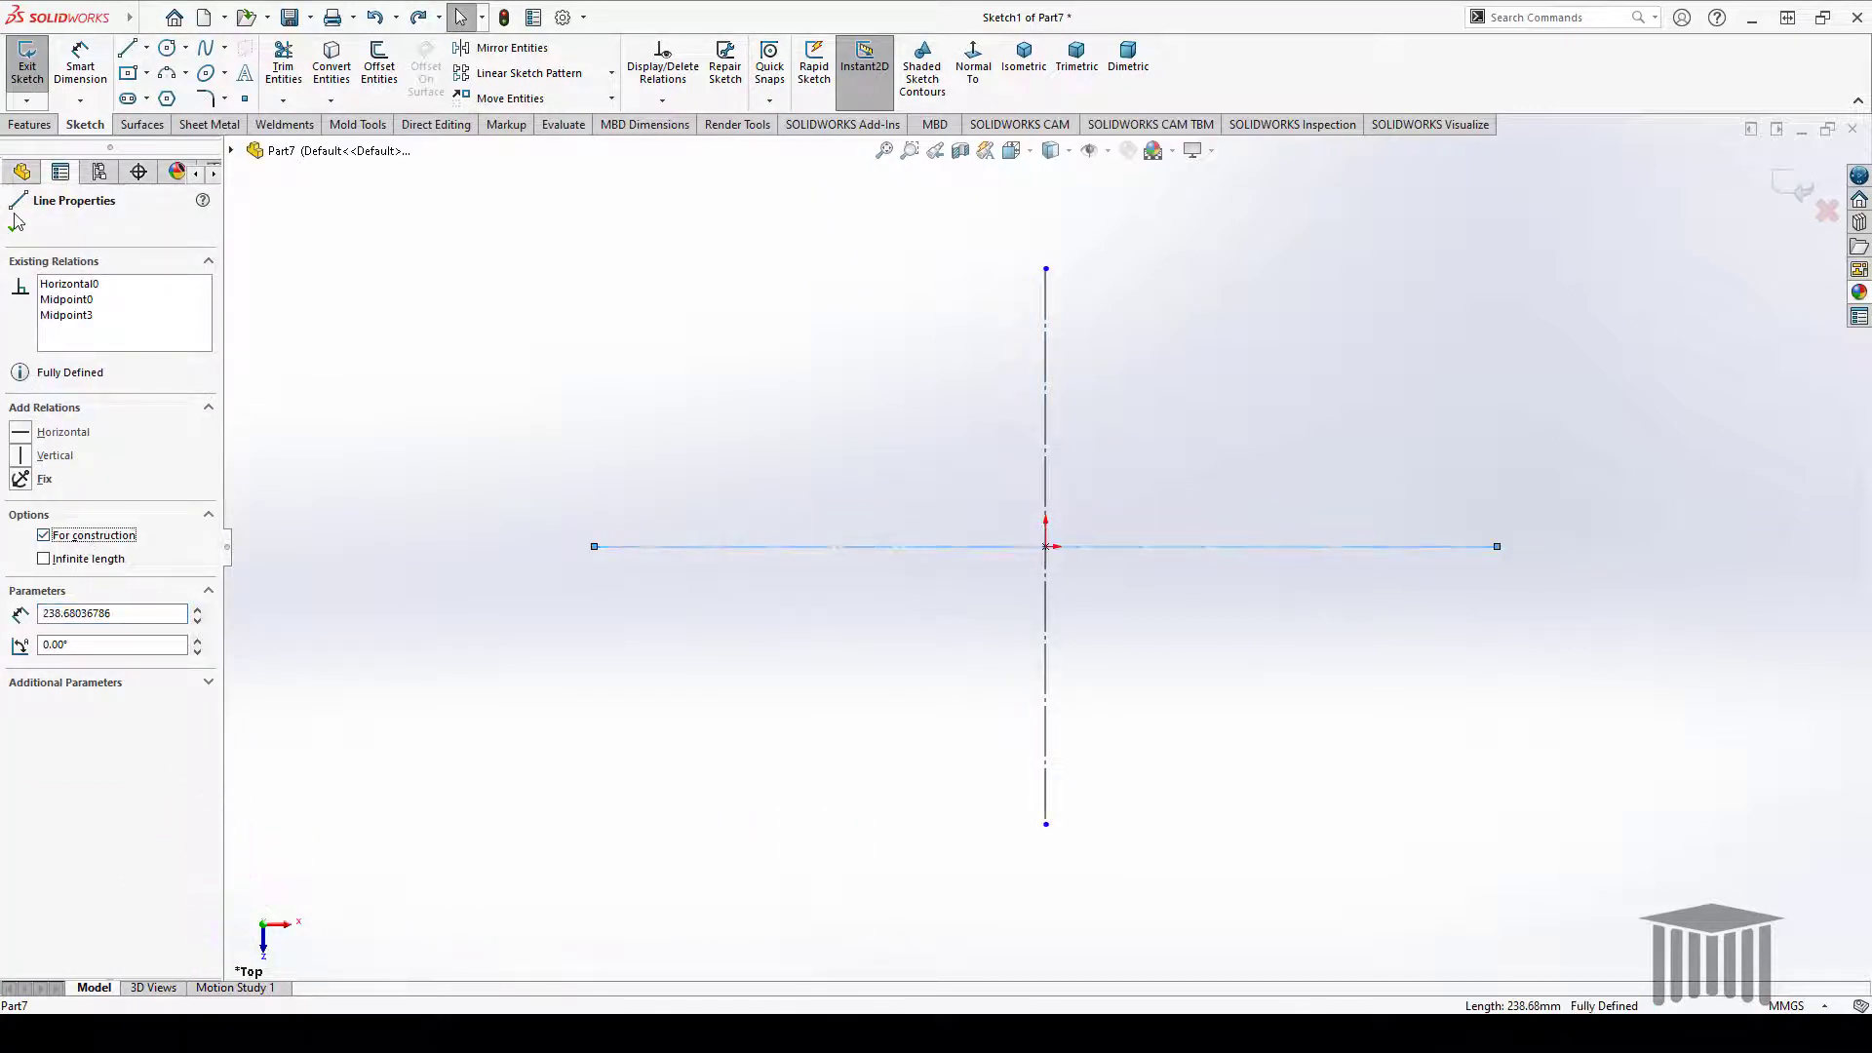
{"action": "left_click", "coordinate": [606, 386]}
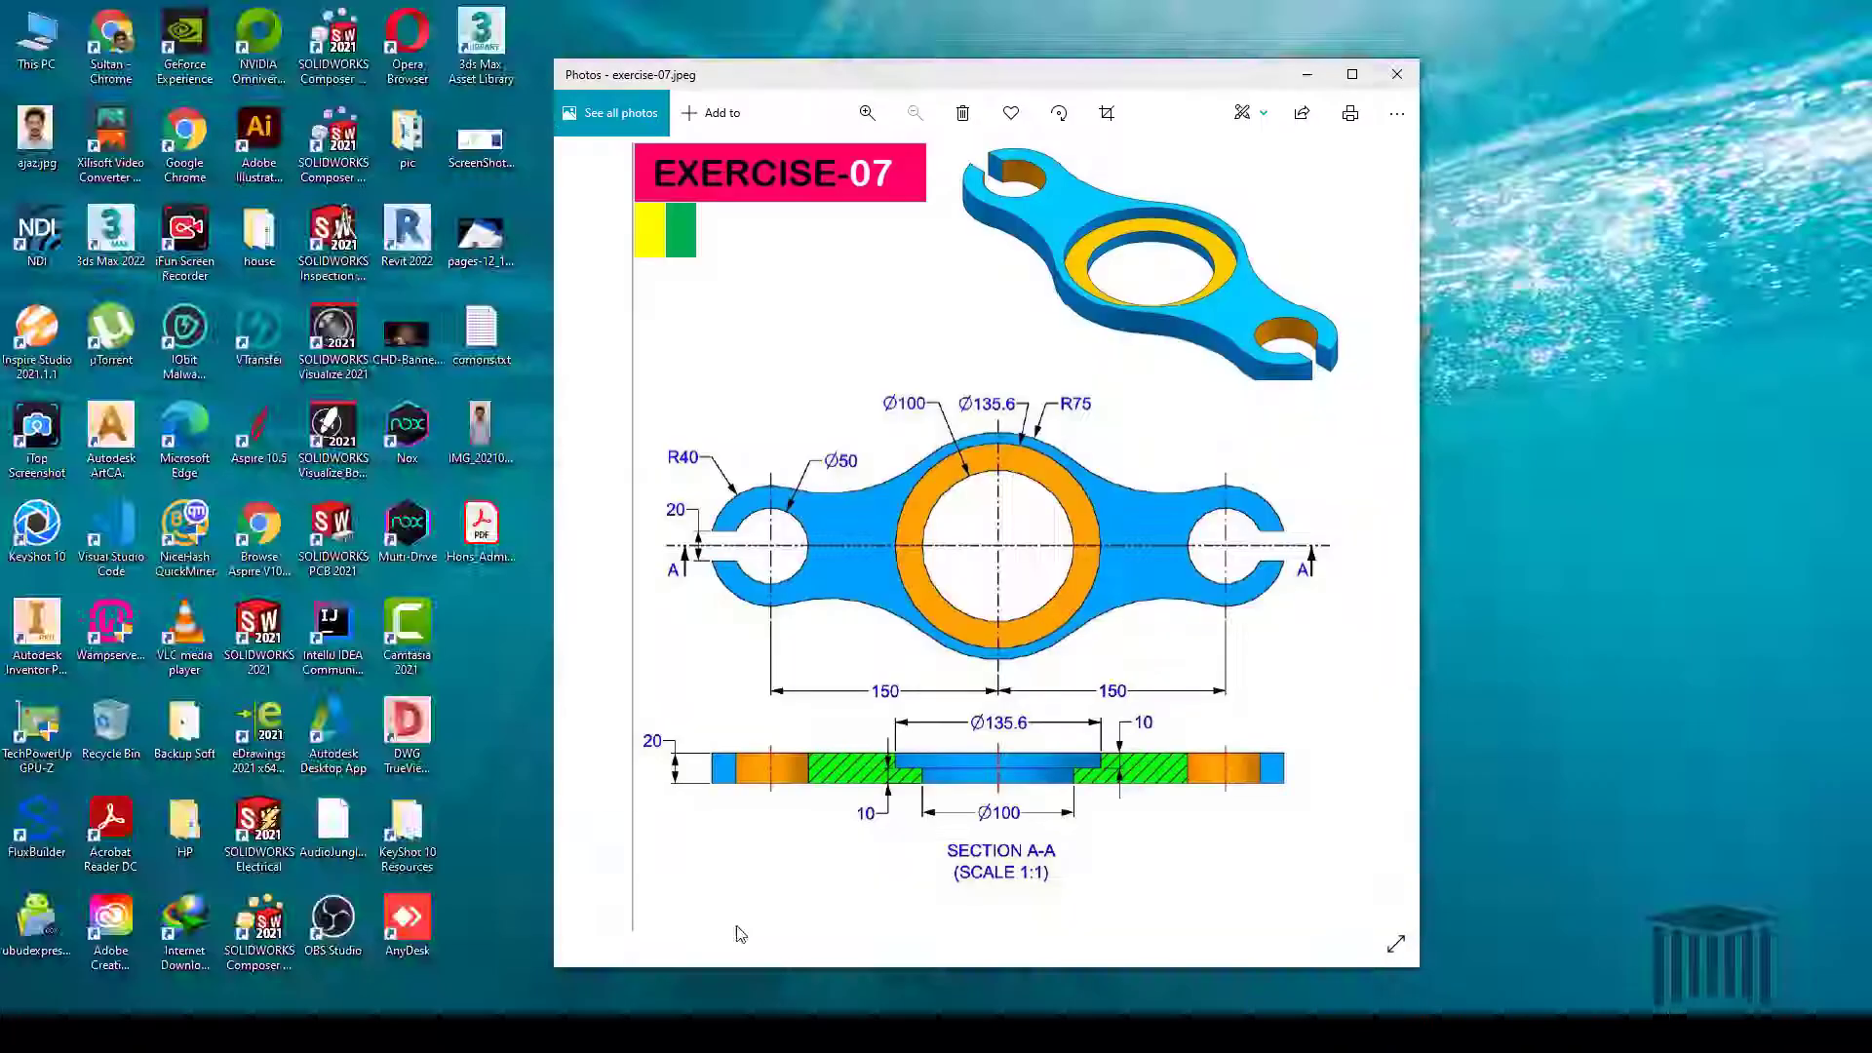
Review the dimensions in the exercise-07.jpeg drawing in Photos, placed beside the sketch, and return to SOLIDWORKS
{"action": "left_click", "coordinate": [743, 921]}
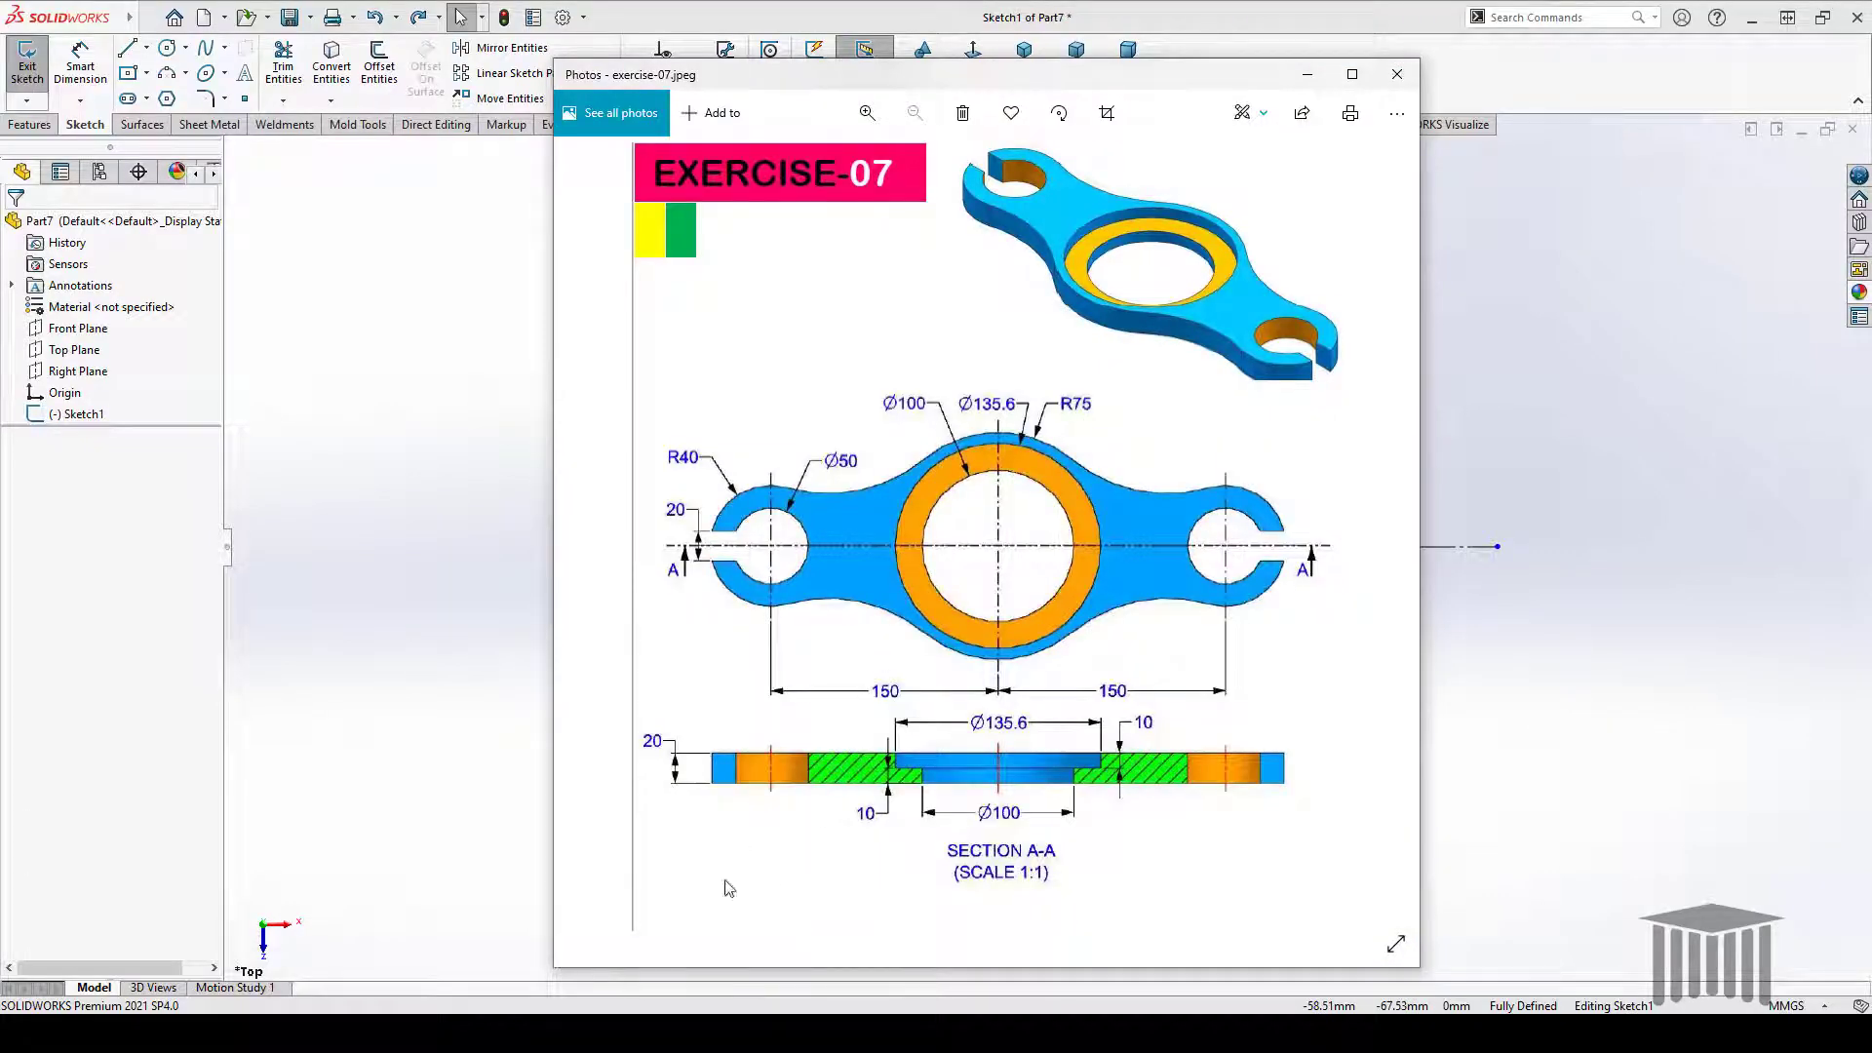
{"action": "left_click", "coordinate": [694, 1031]}
{"action": "left_click", "coordinate": [679, 851]}
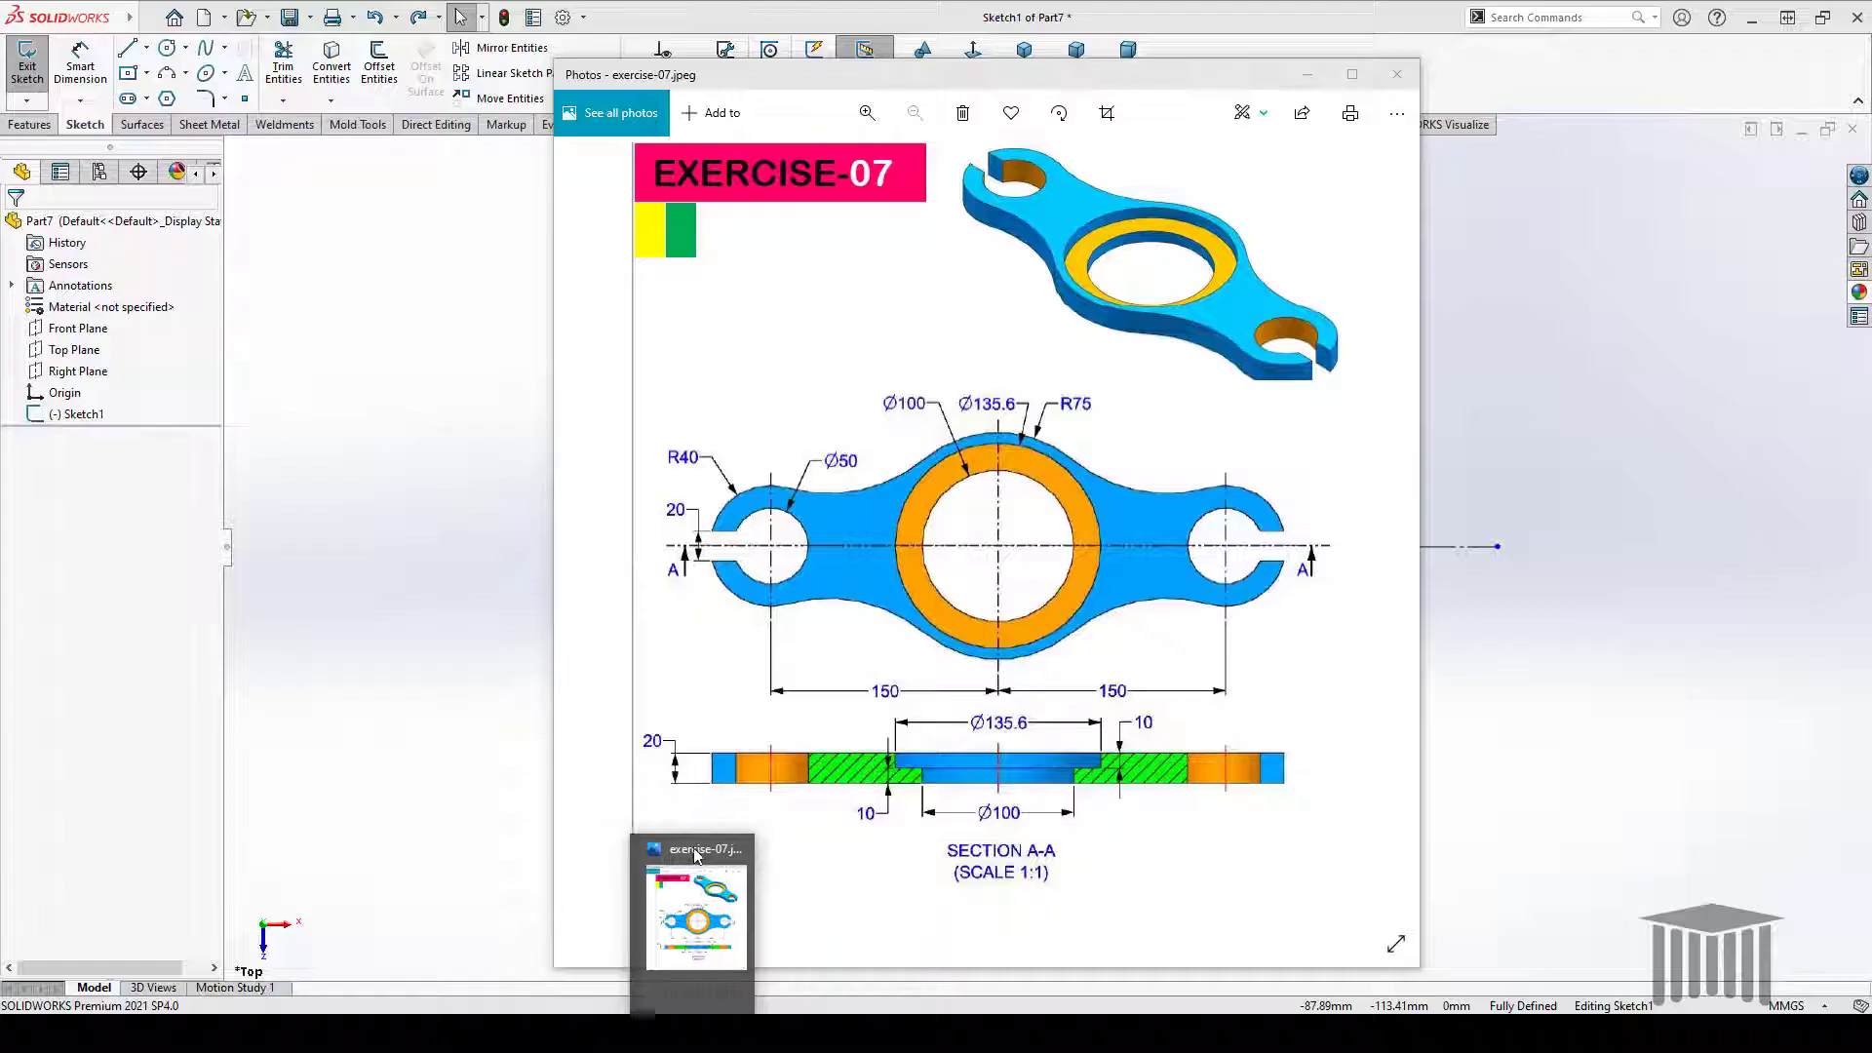
{"action": "left_click_drag", "start_coordinate": [1150, 80], "coordinate": [667, 78]}
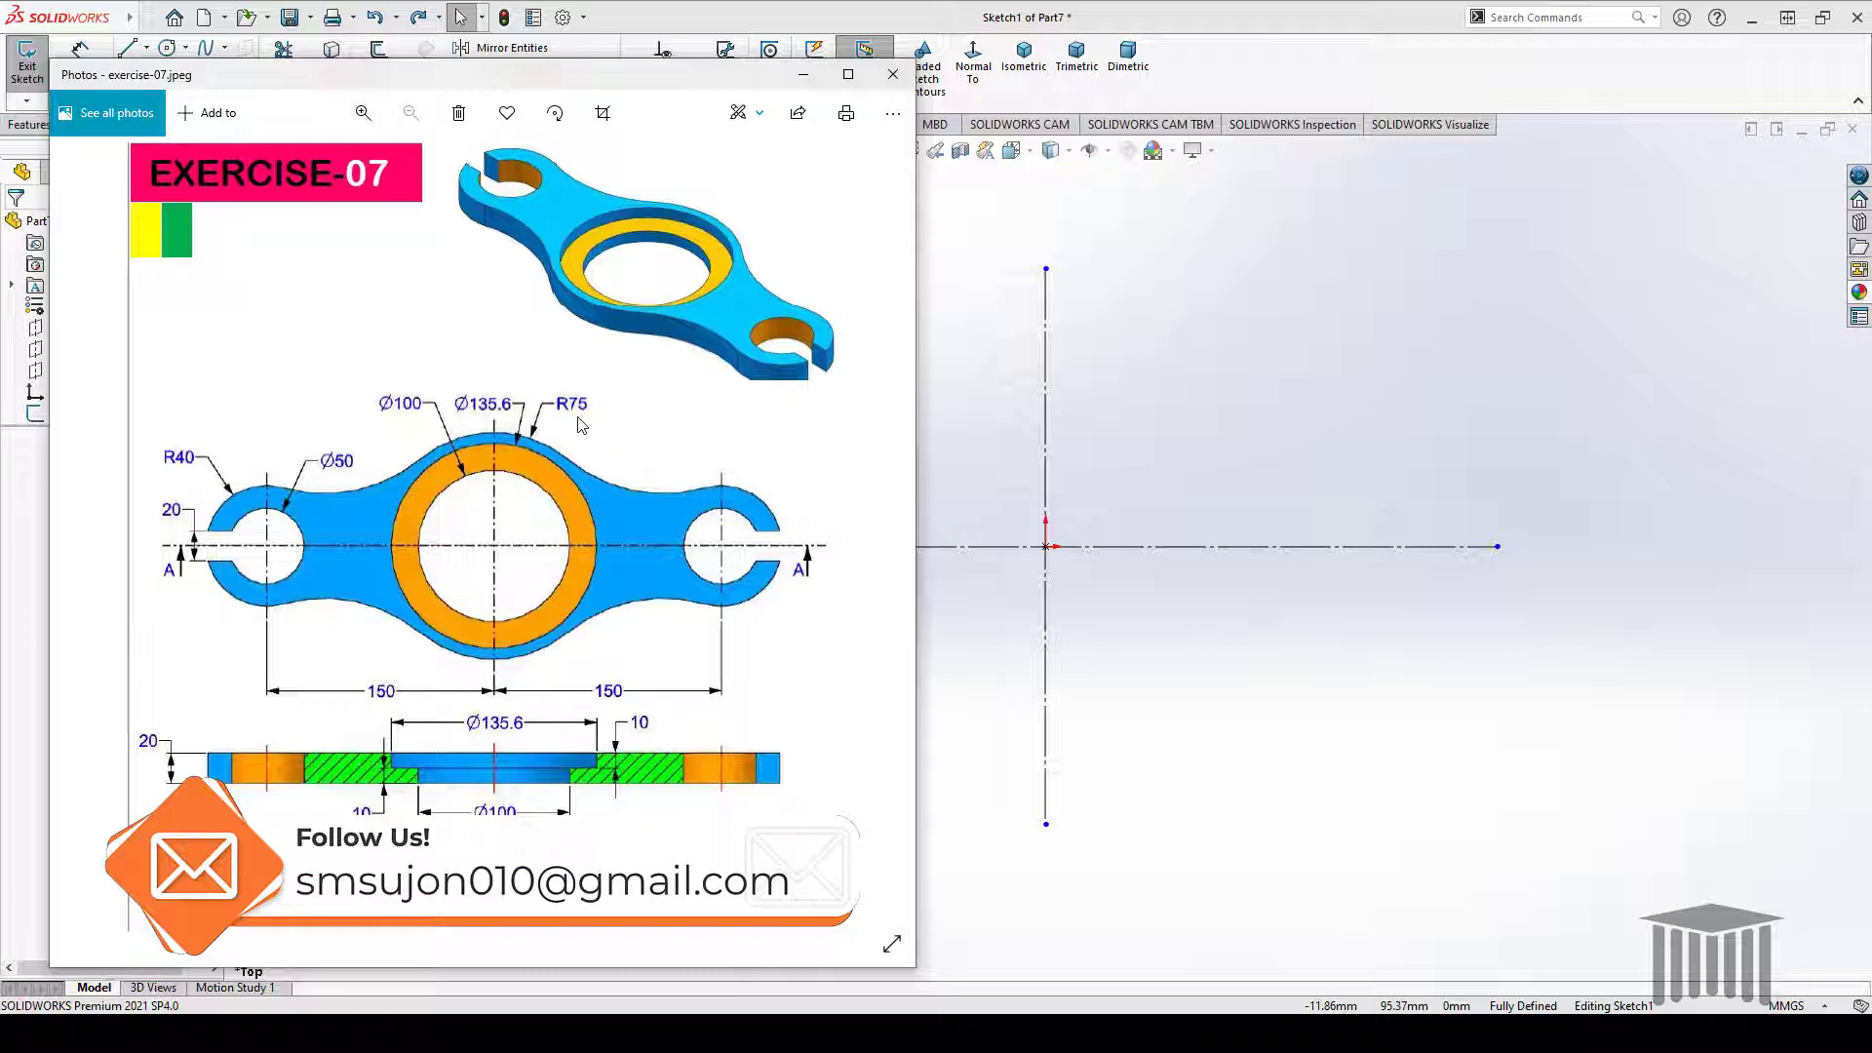
{"action": "left_click", "coordinate": [1173, 22]}
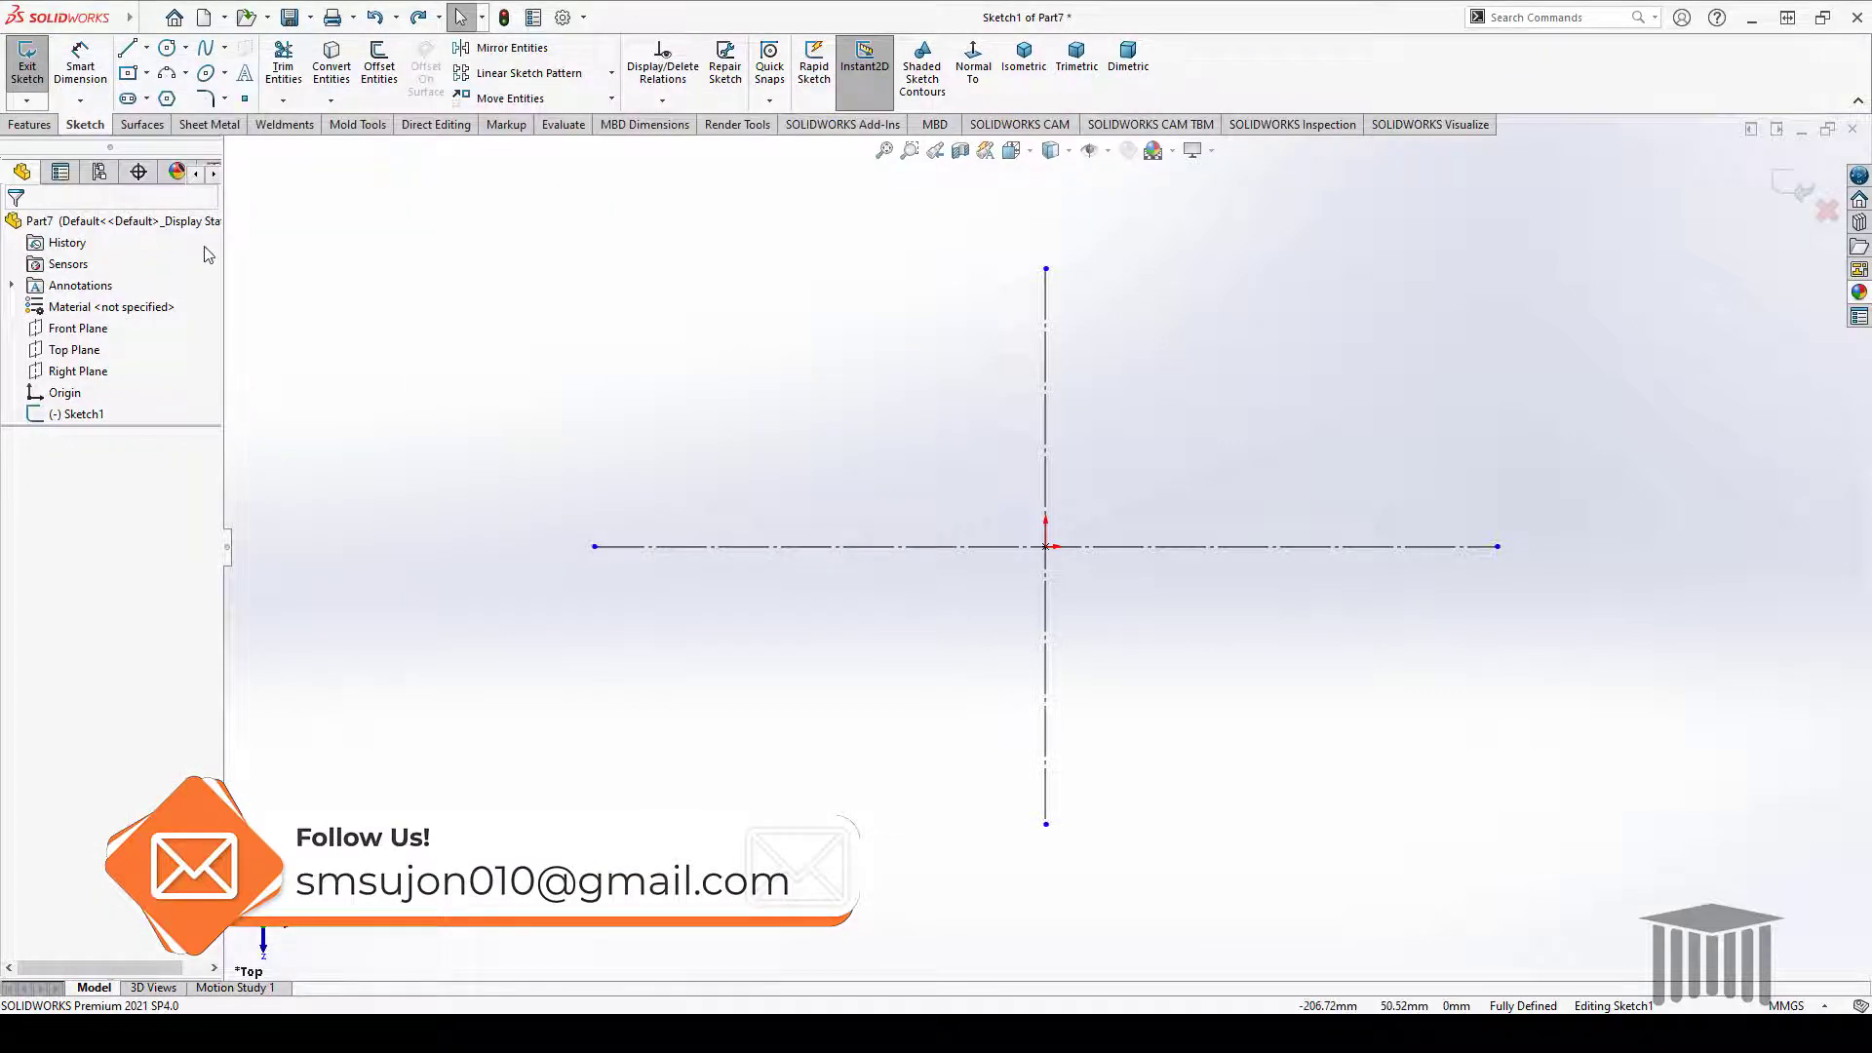
Draw a circle about 66 mm in diameter centred on the origin
{"action": "left_click", "coordinate": [167, 48]}
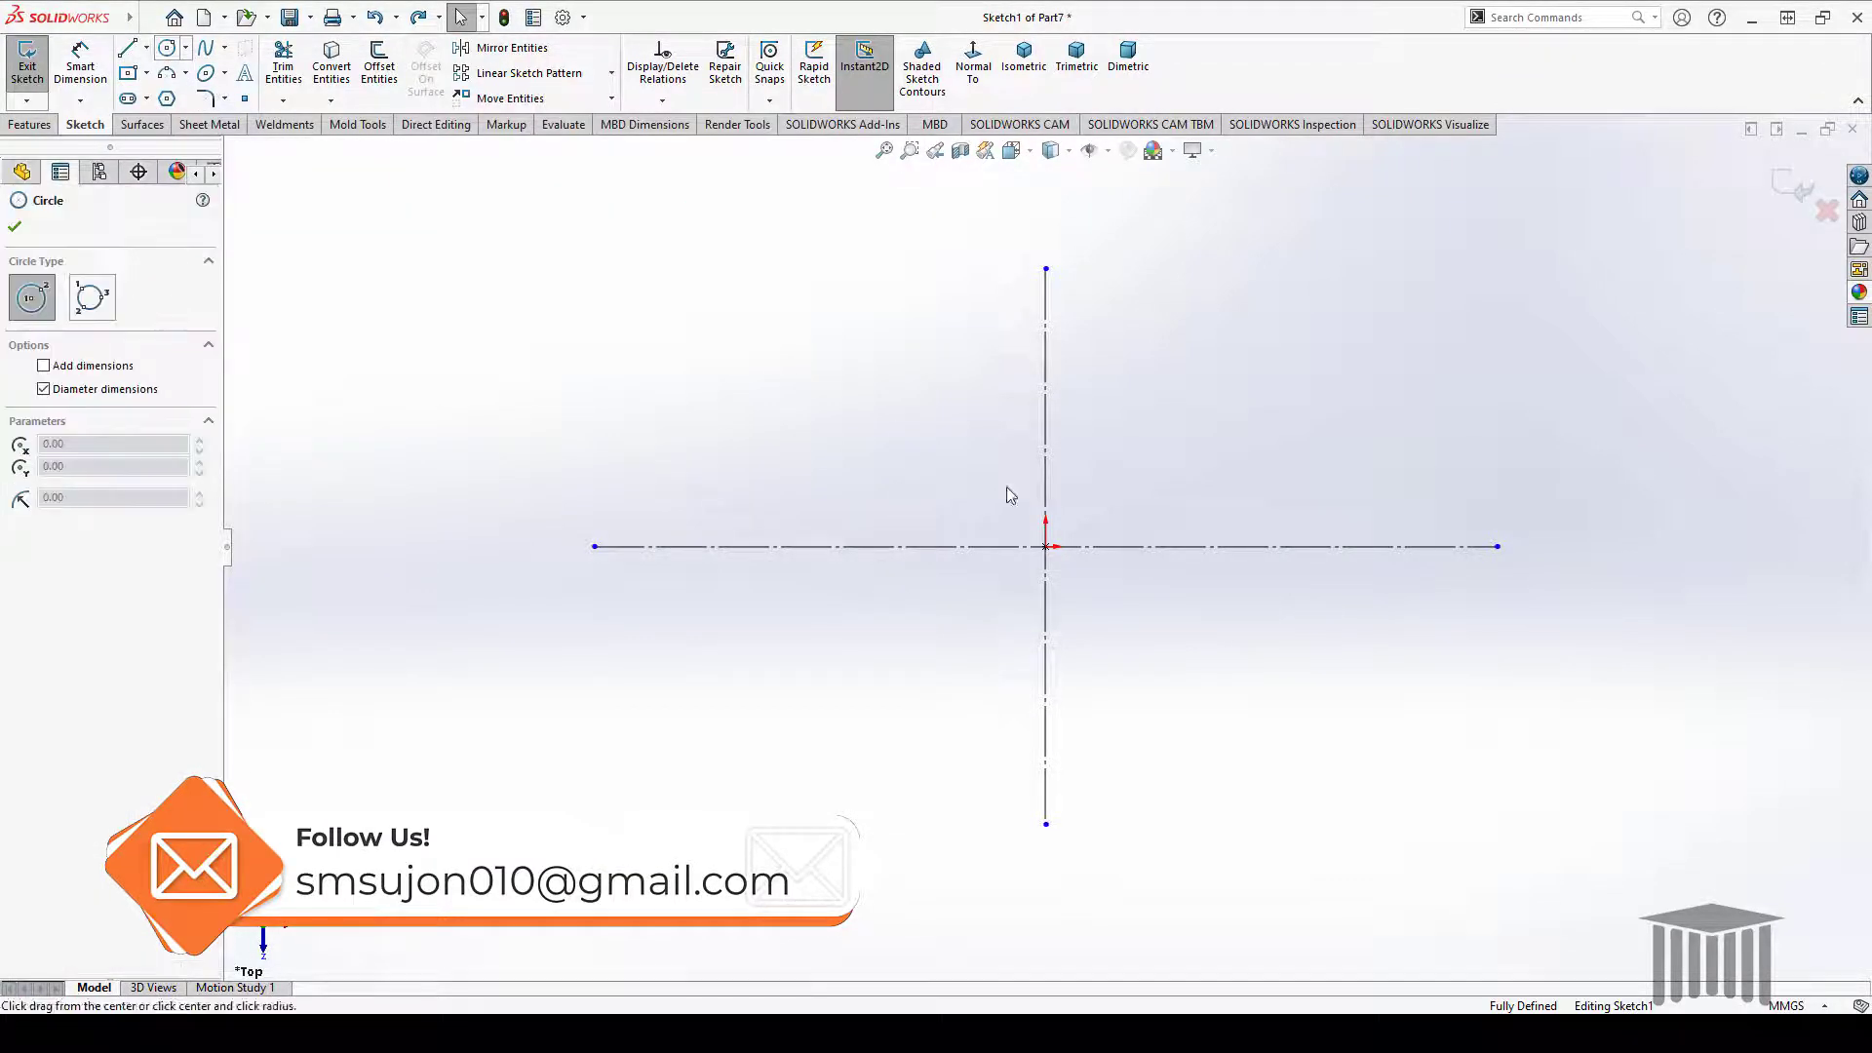
{"action": "left_click", "coordinate": [1045, 546]}
{"action": "left_click", "coordinate": [1131, 639]}
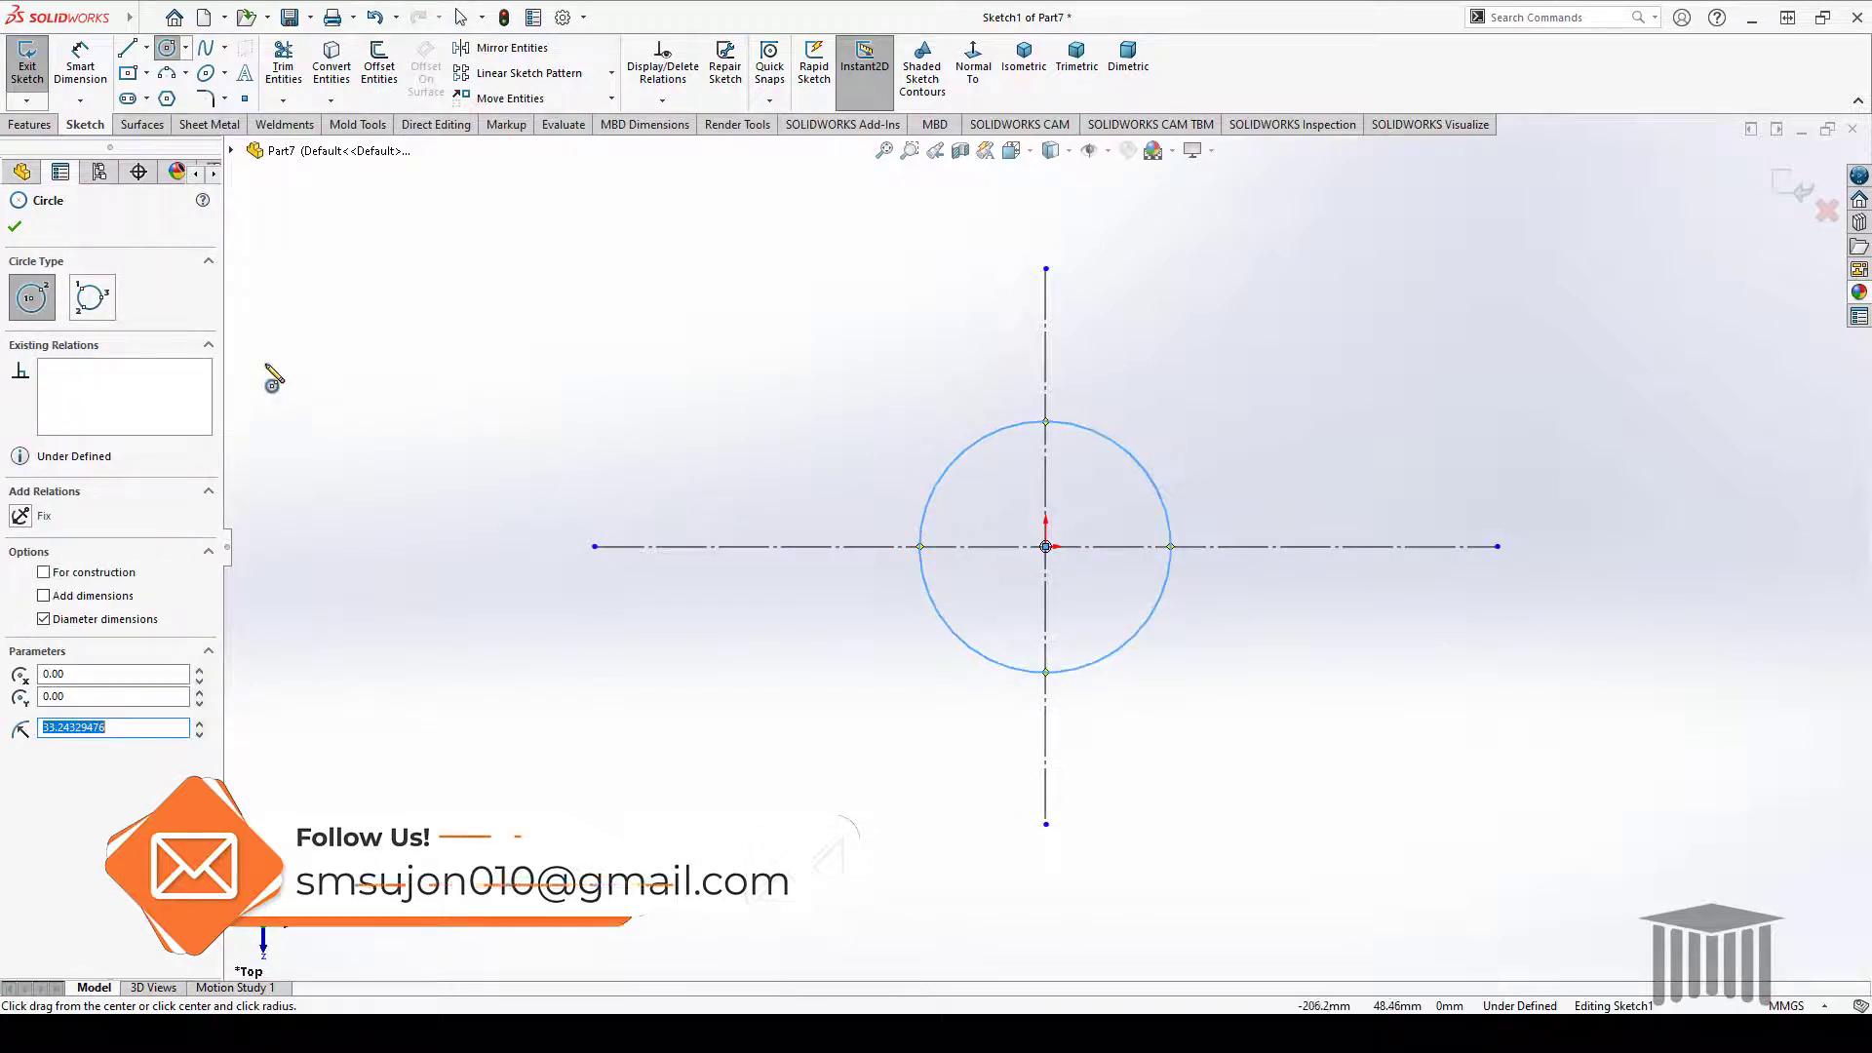
{"action": "left_click", "coordinate": [24, 228]}
Dimension the circle at the origin with a diameter of 150 mm
{"action": "left_click", "coordinate": [80, 66]}
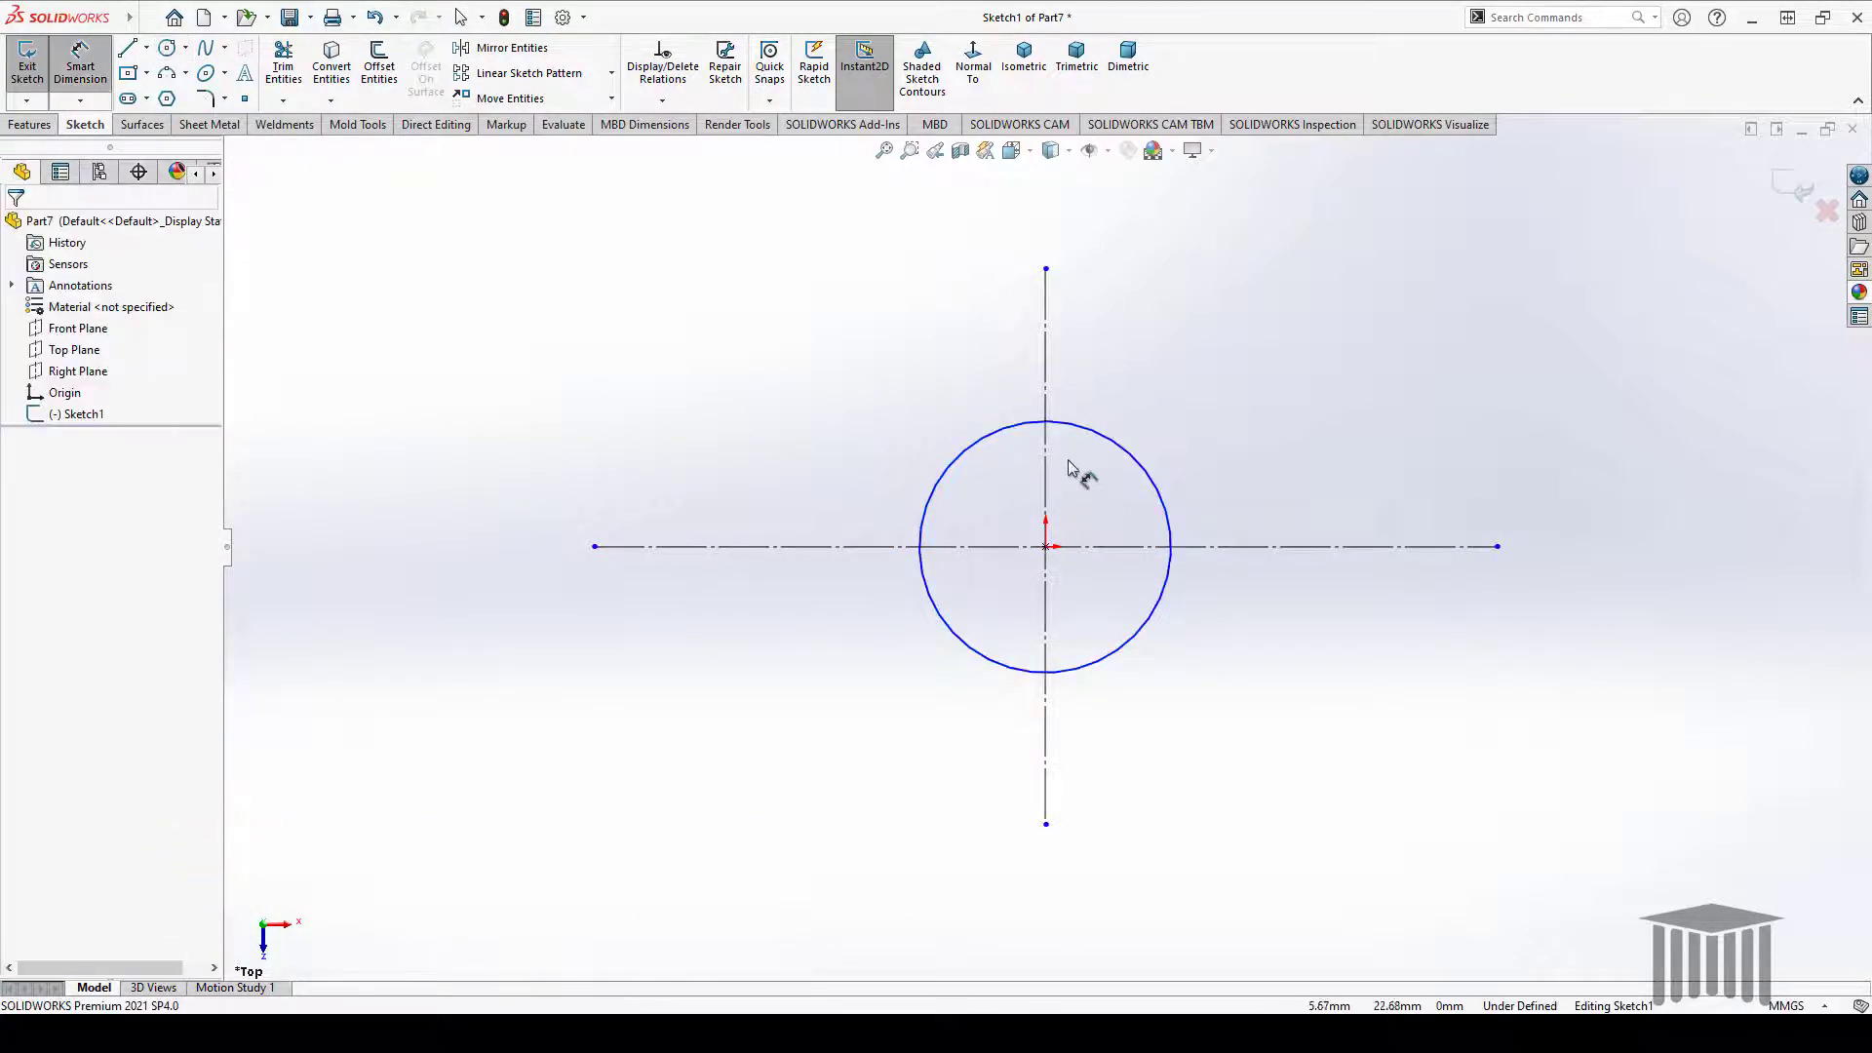
{"action": "left_click", "coordinate": [1110, 442]}
{"action": "left_click", "coordinate": [1249, 359]}
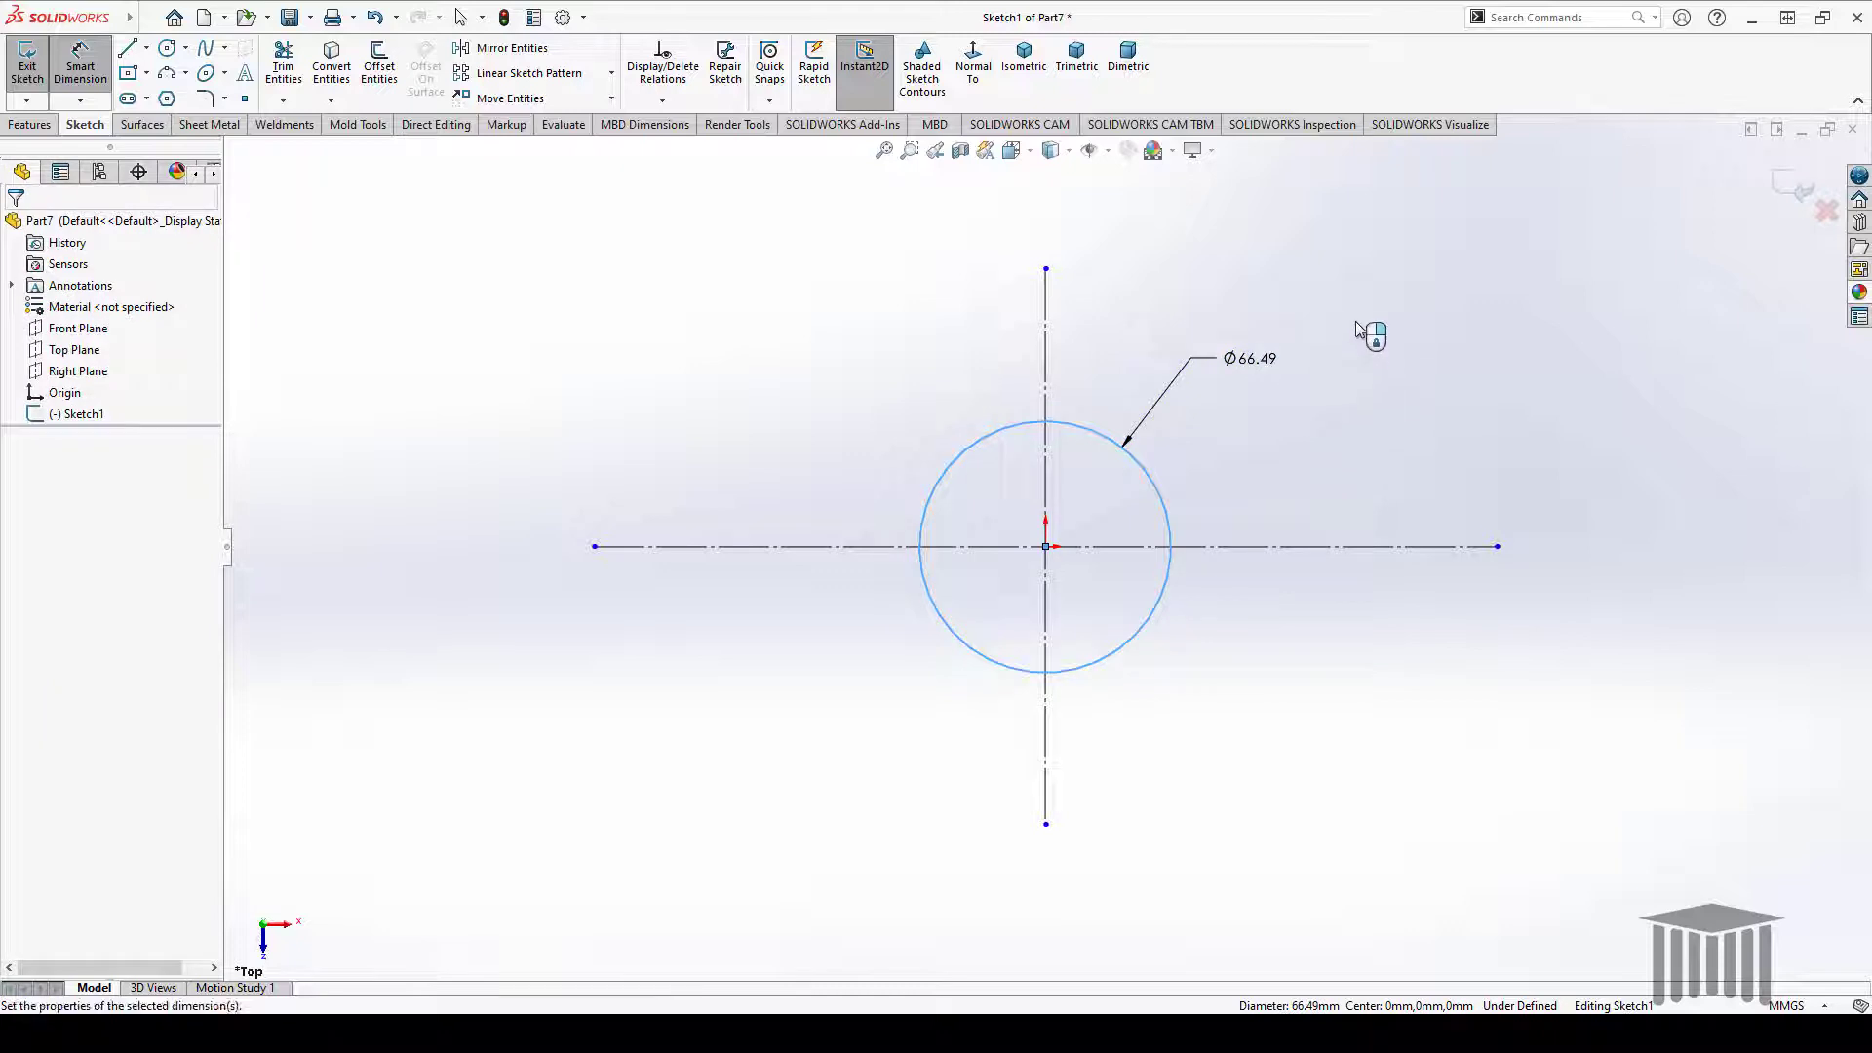
{"action": "type", "text": "150"}
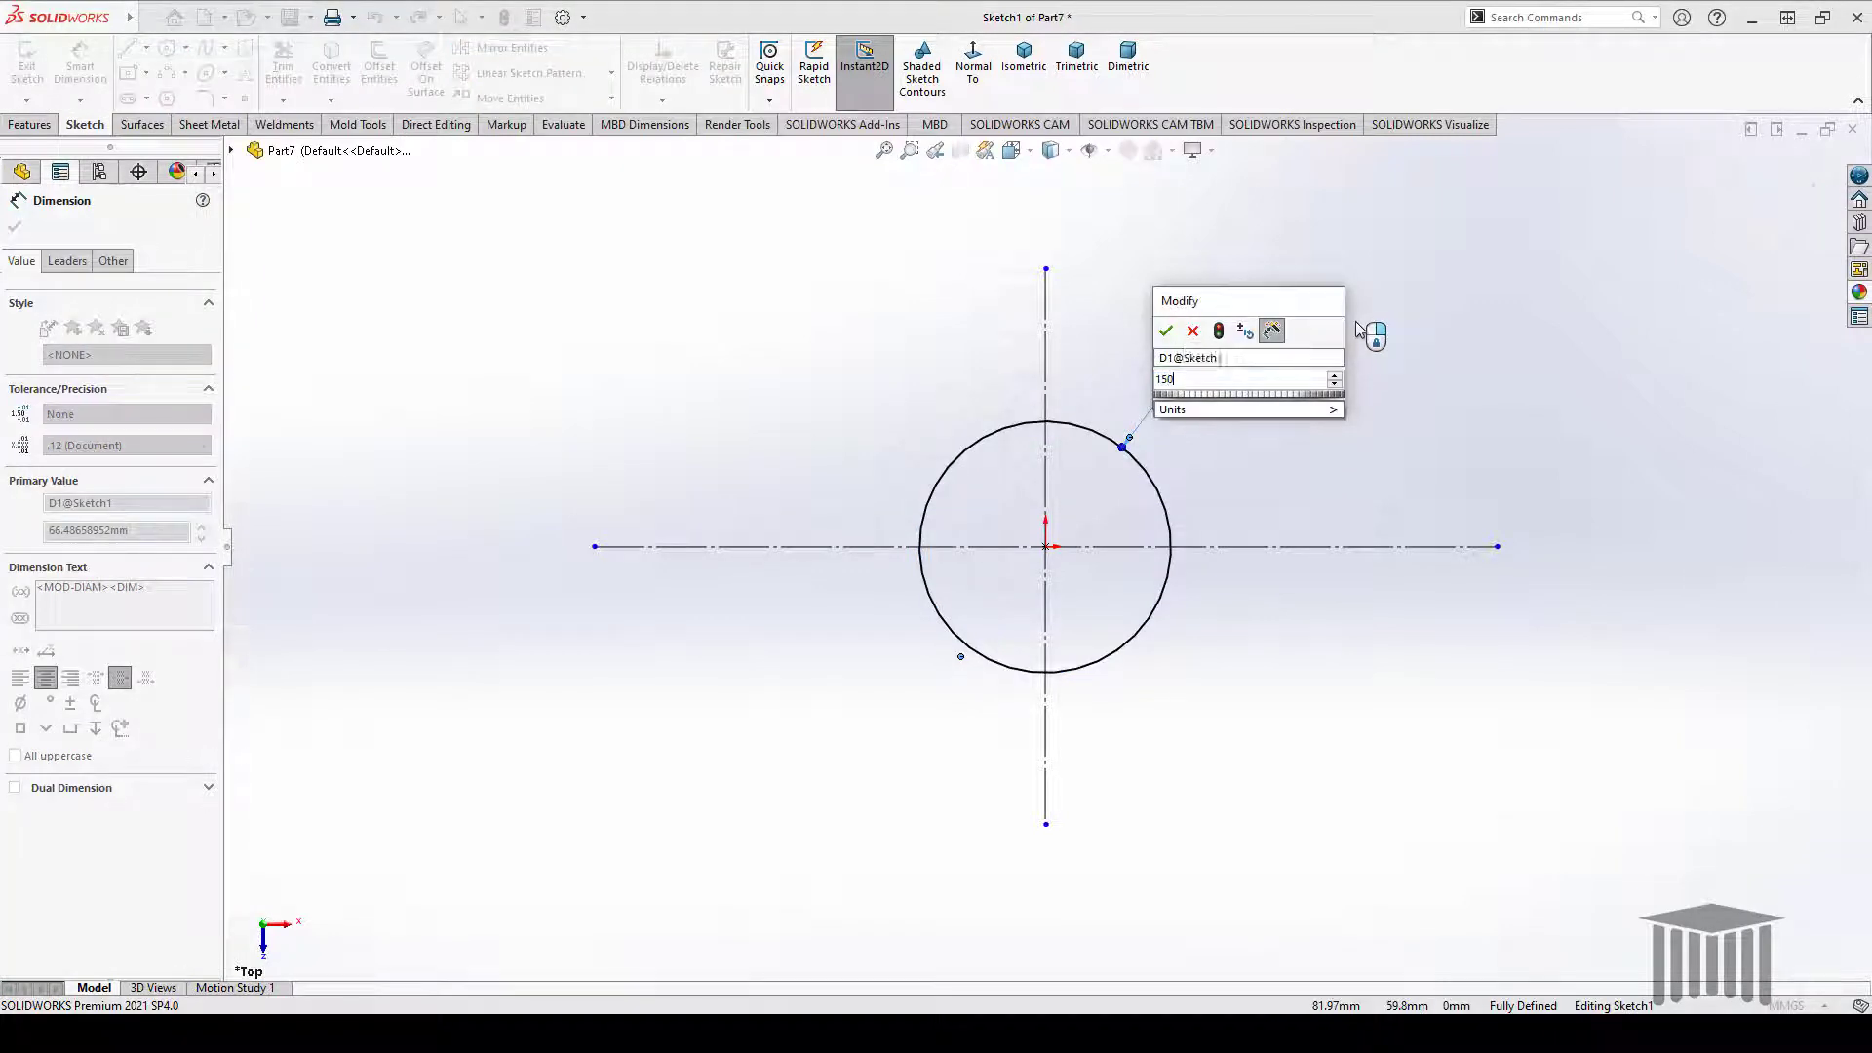
{"action": "key", "text": "Return"}
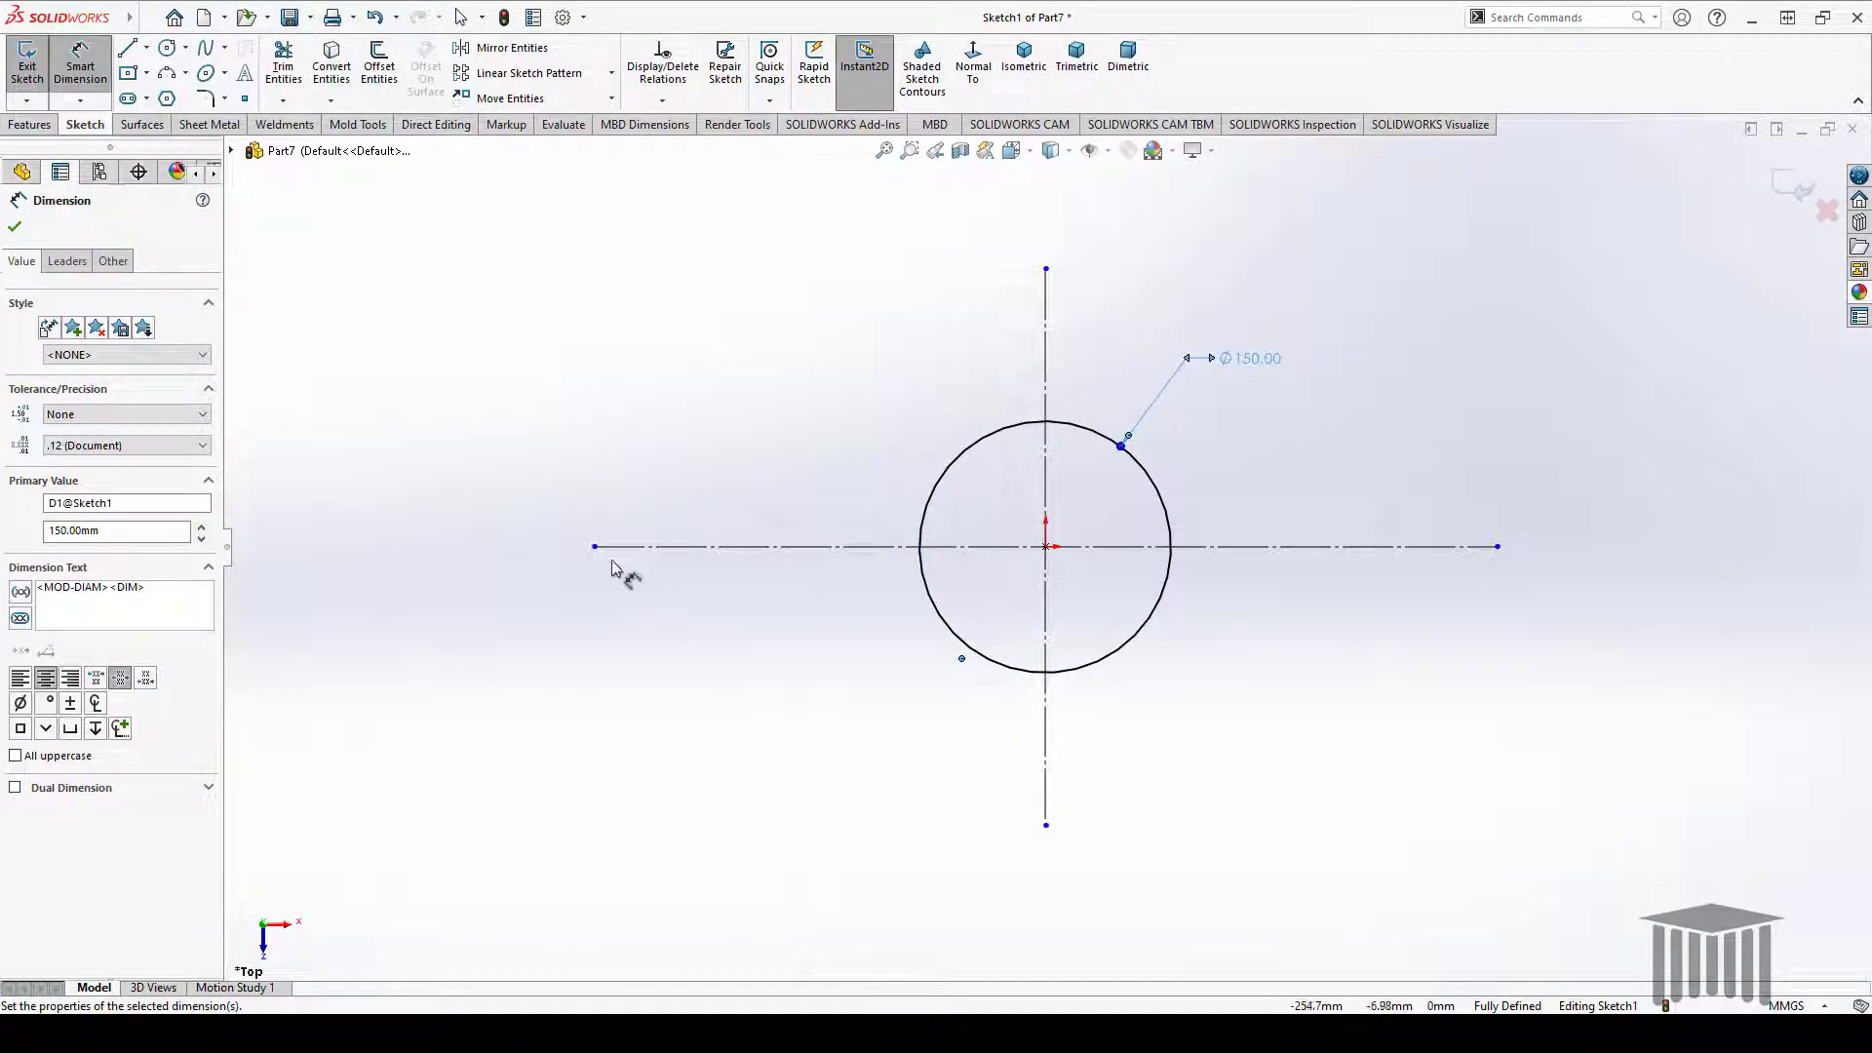
Draw two concentric circles, about 109 mm and 64 mm in diameter, on the horizontal centerline about 200 mm left of the origin
{"action": "left_click", "coordinate": [167, 47]}
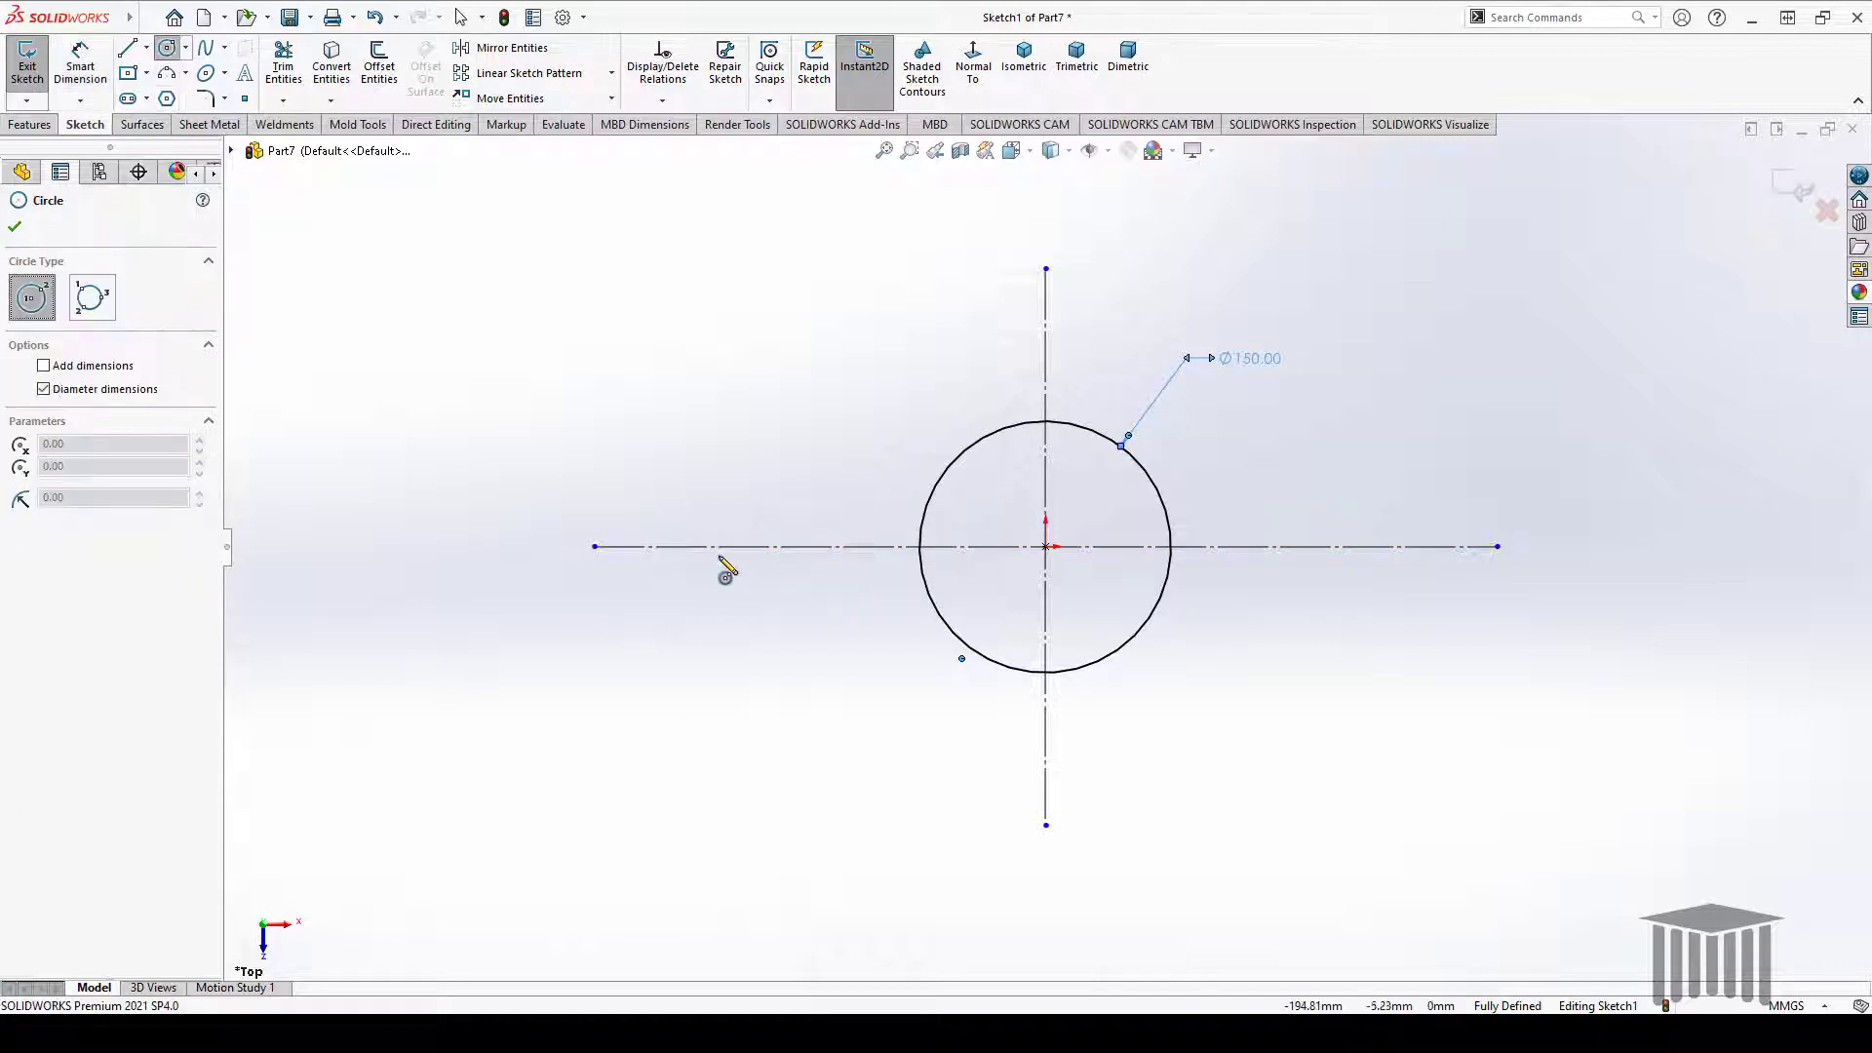
{"action": "left_click_drag", "start_coordinate": [710, 545], "coordinate": [762, 614]}
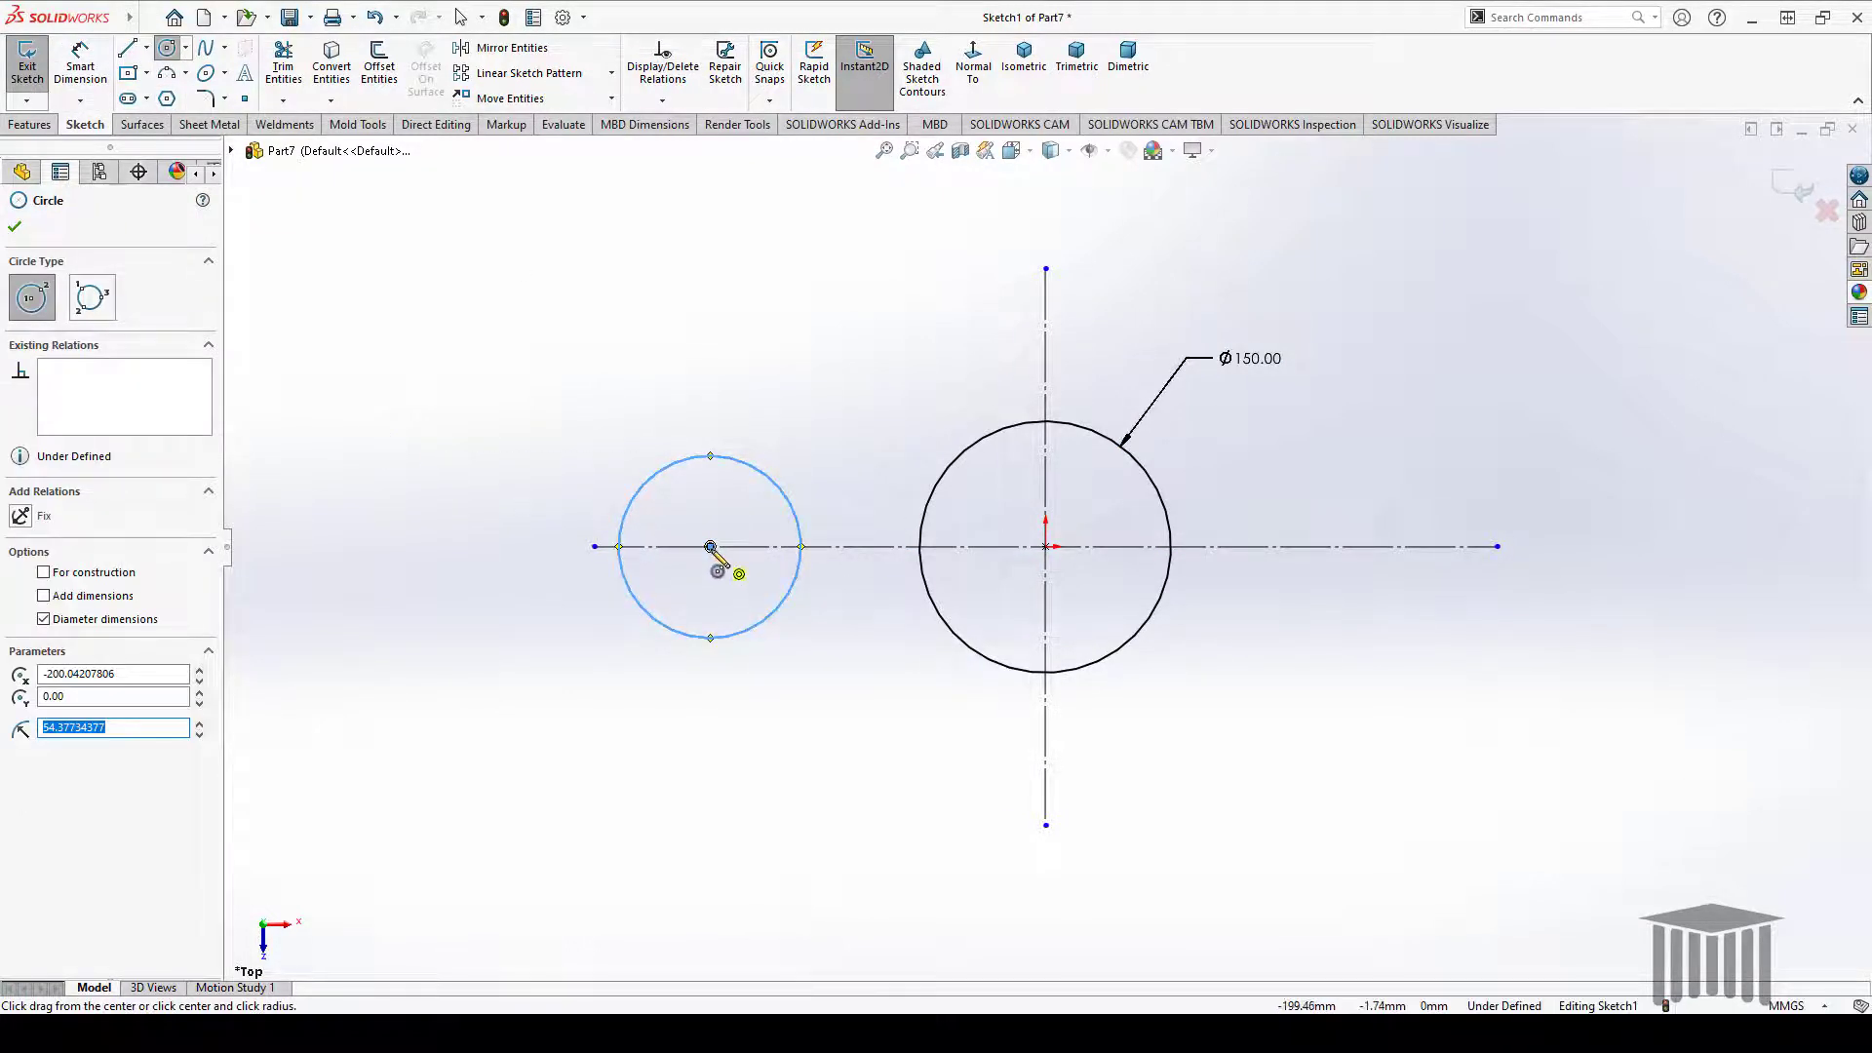
{"action": "left_click_drag", "start_coordinate": [710, 546], "coordinate": [748, 584]}
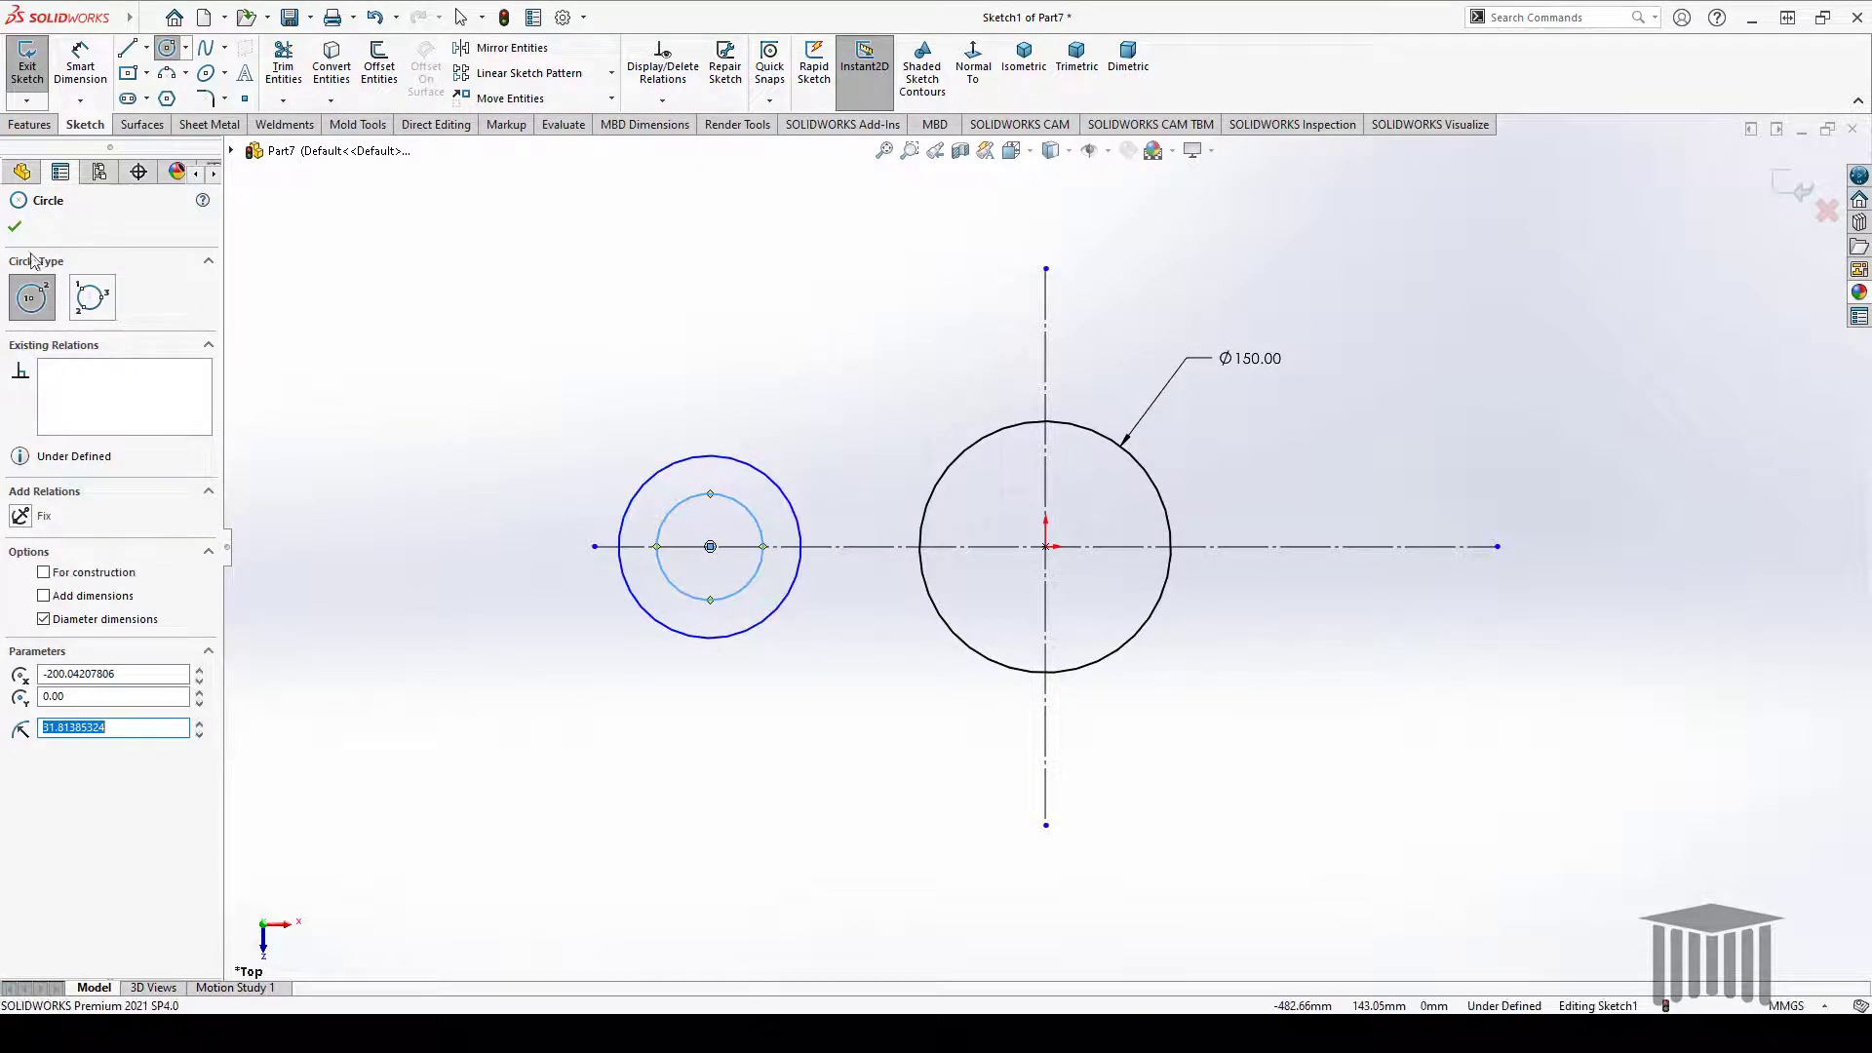
{"action": "left_click", "coordinate": [15, 226]}
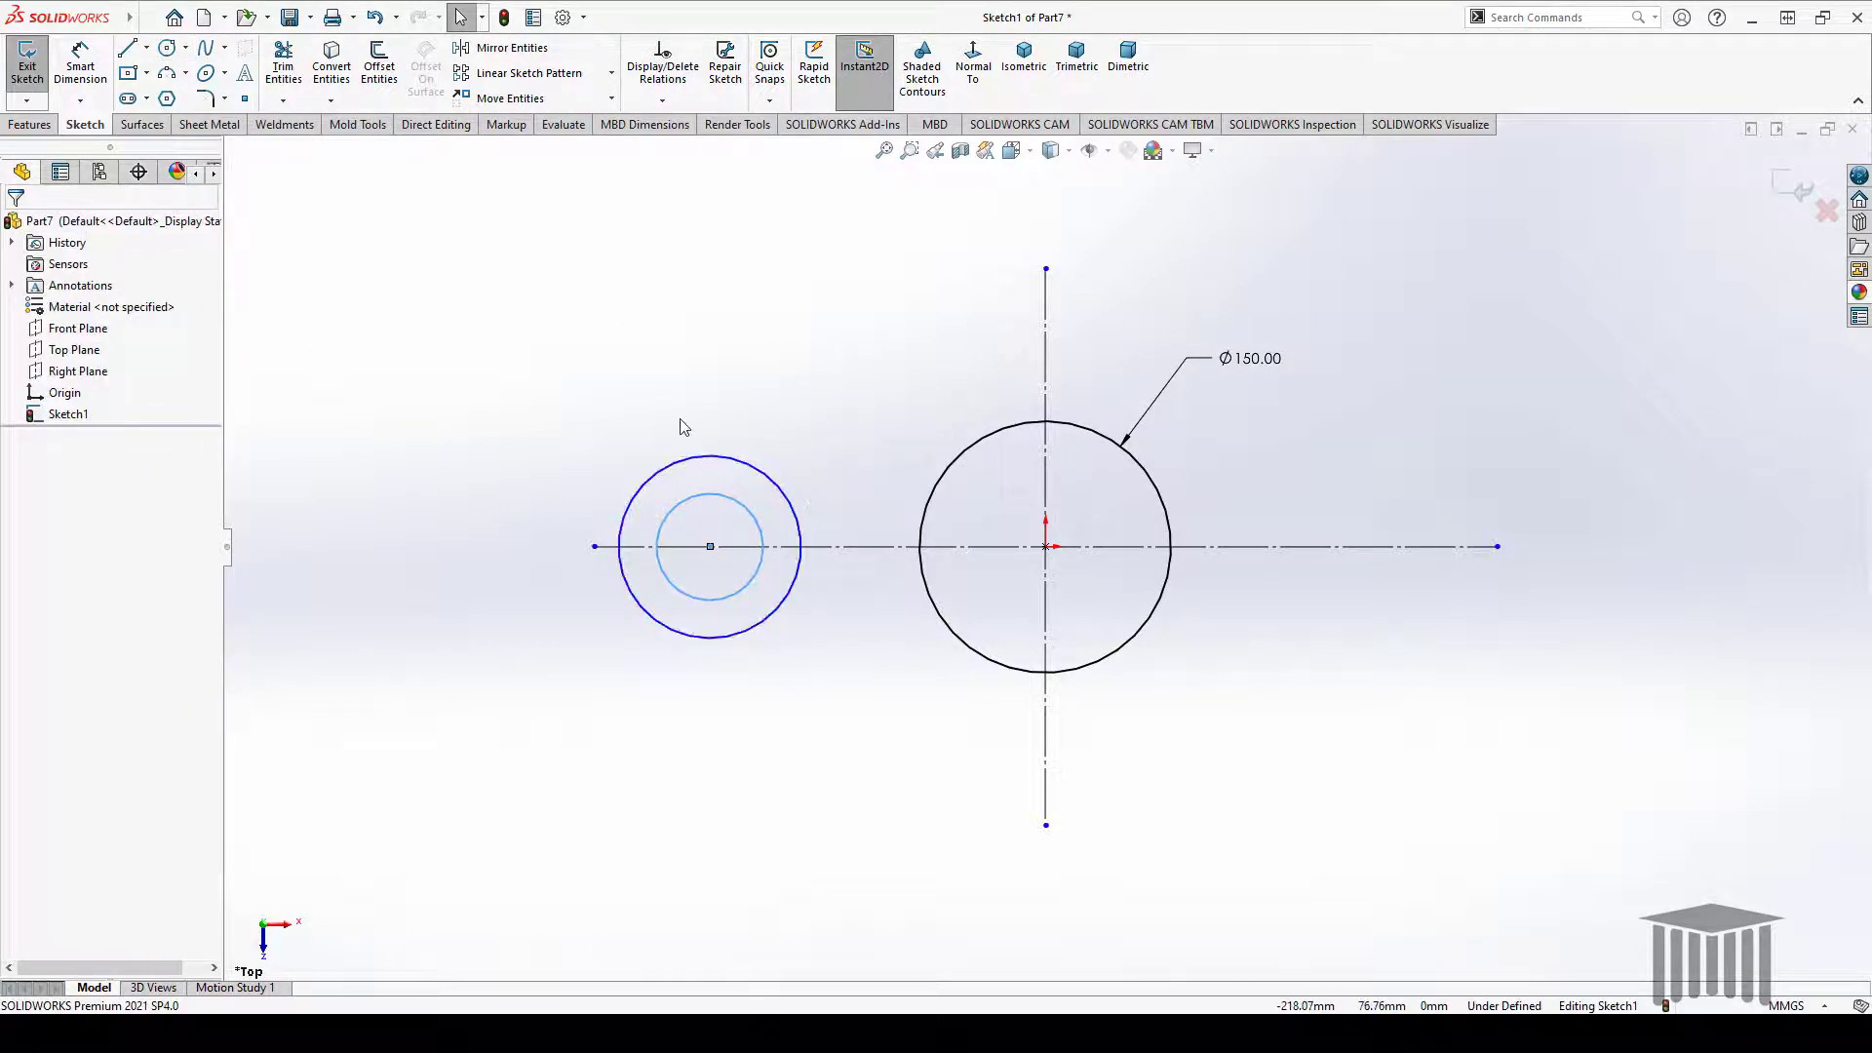
Dimension the outer of the two concentric left circles with a diameter of 80 mm
{"action": "left_click", "coordinate": [80, 66]}
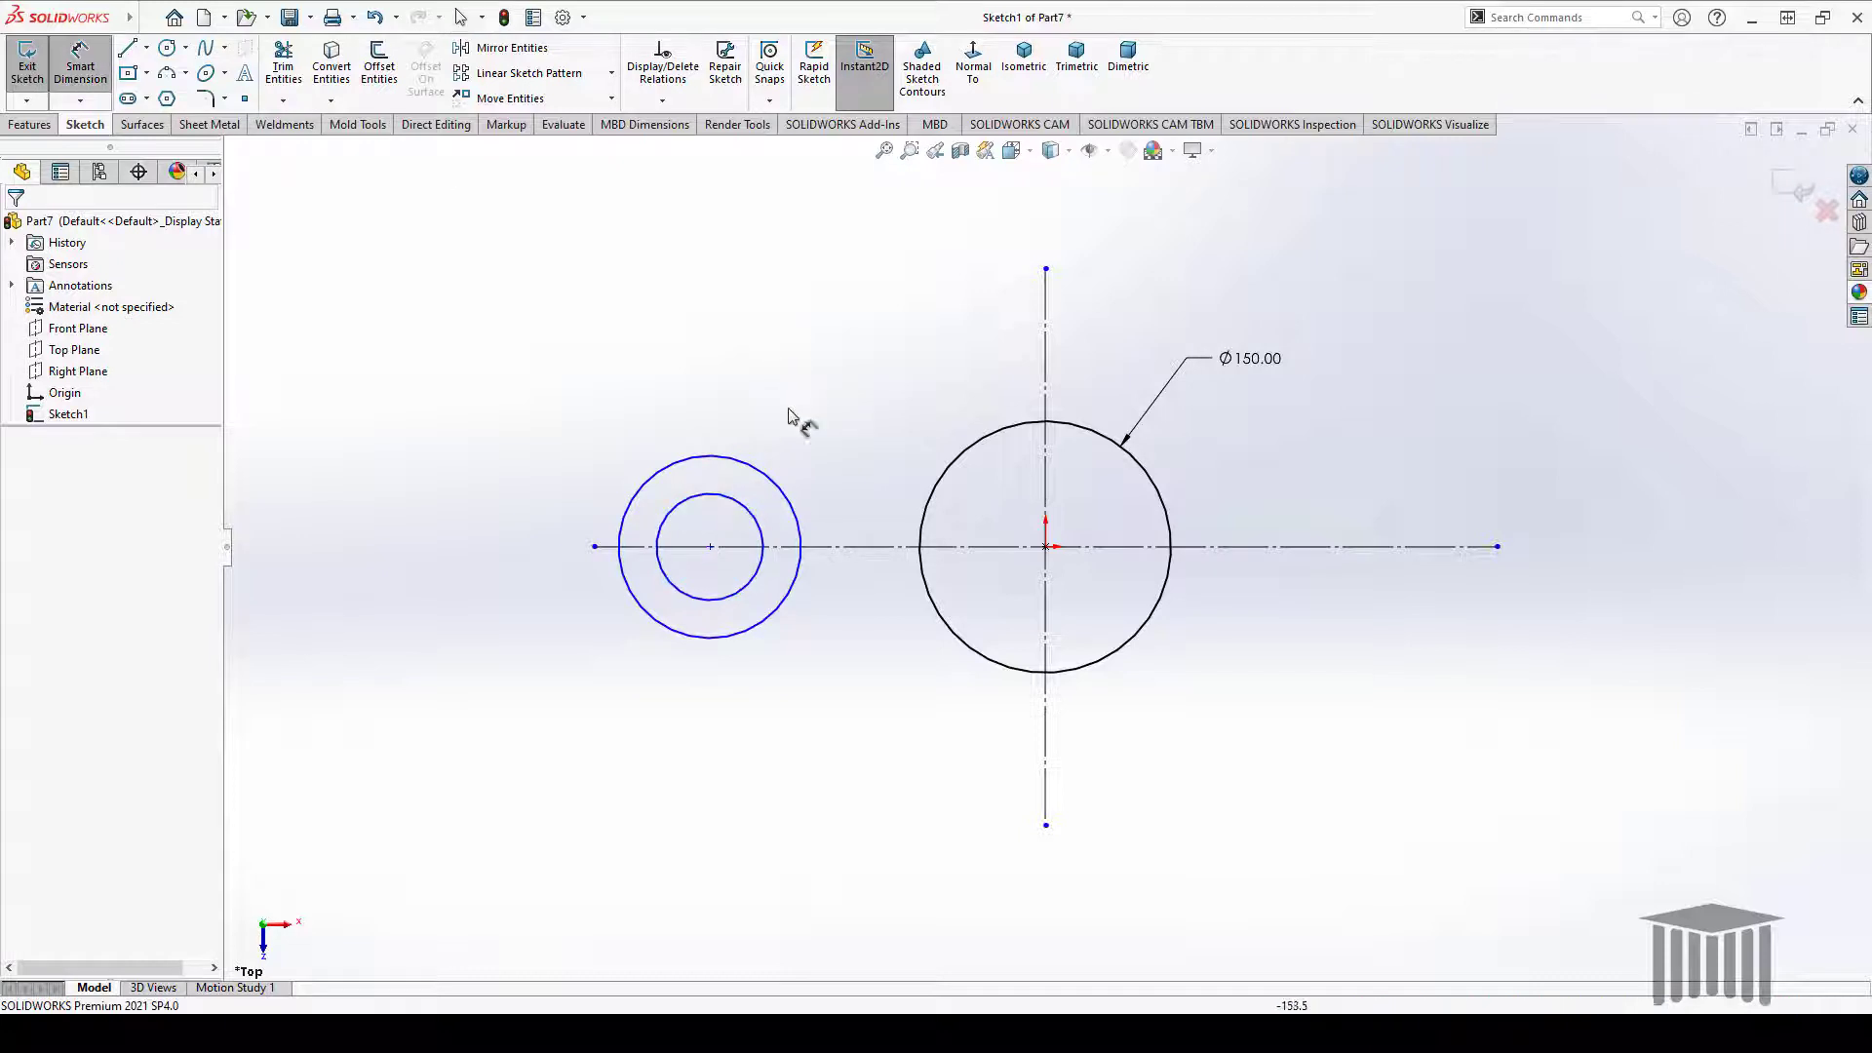
{"action": "left_click", "coordinate": [733, 461]}
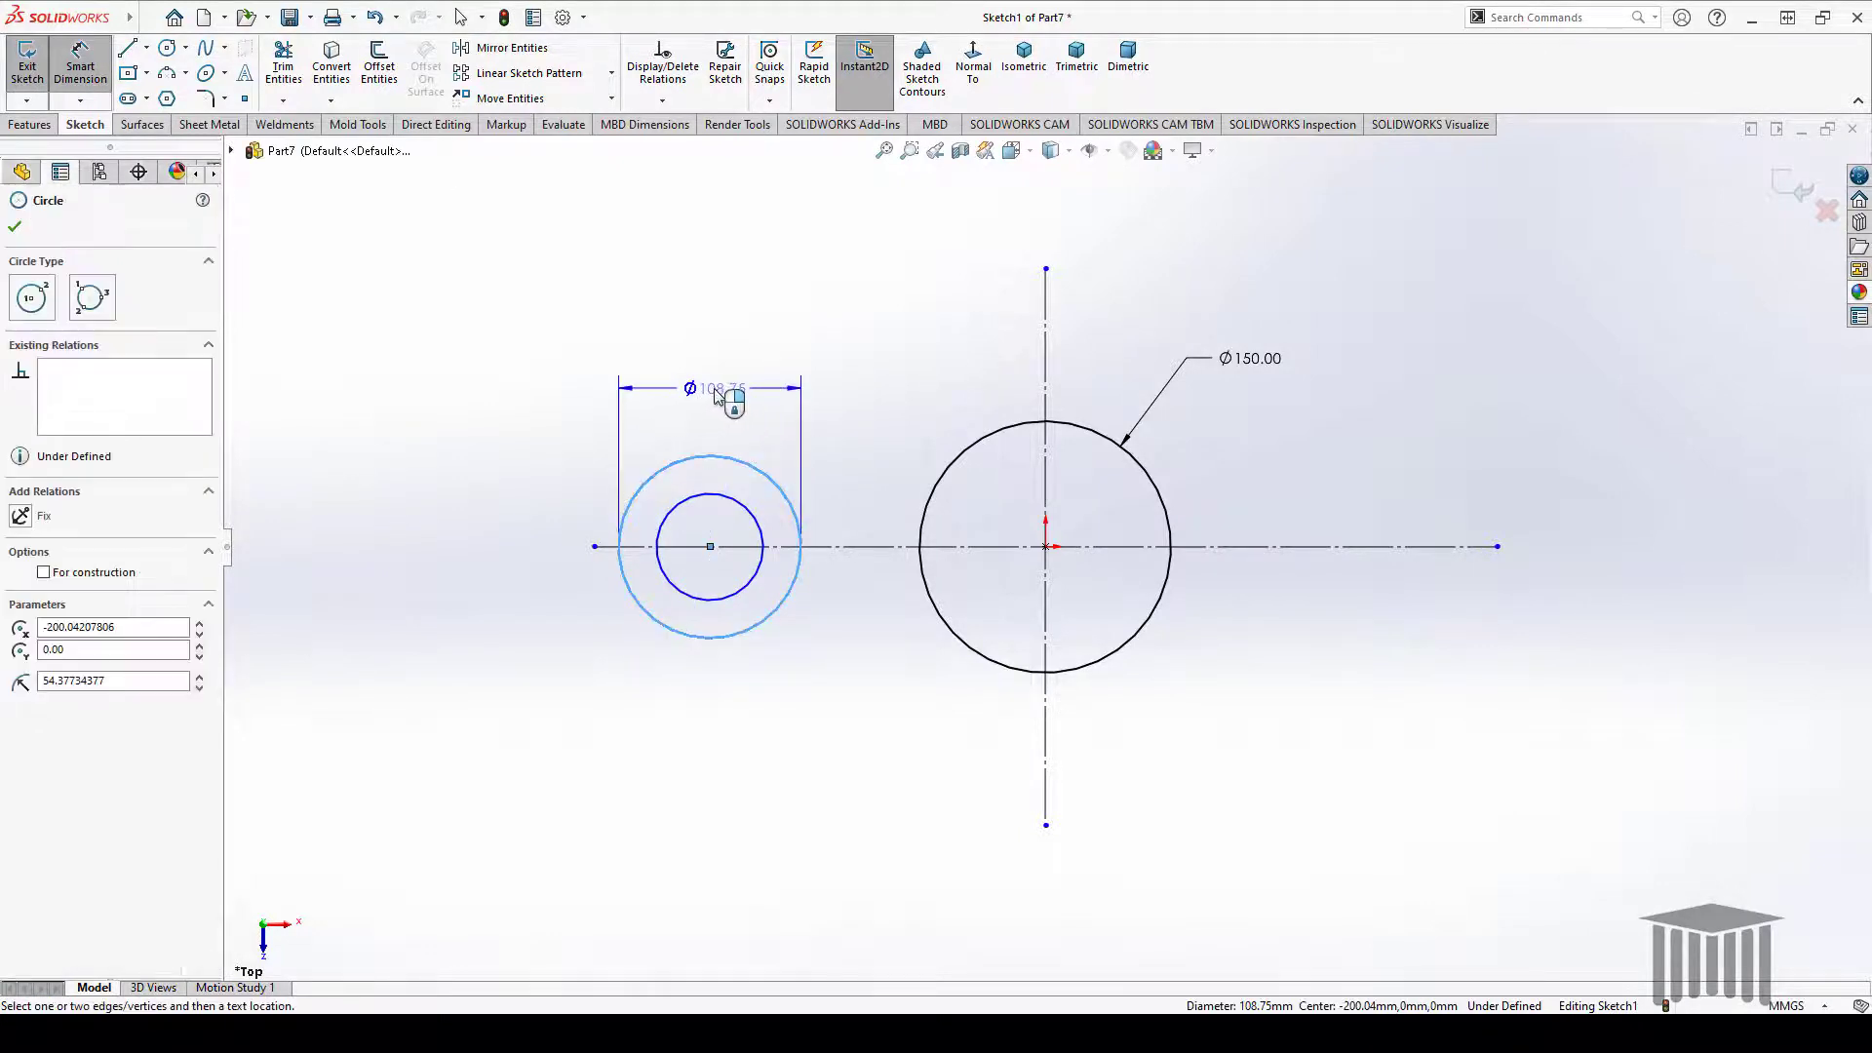
{"action": "left_click", "coordinate": [715, 385]}
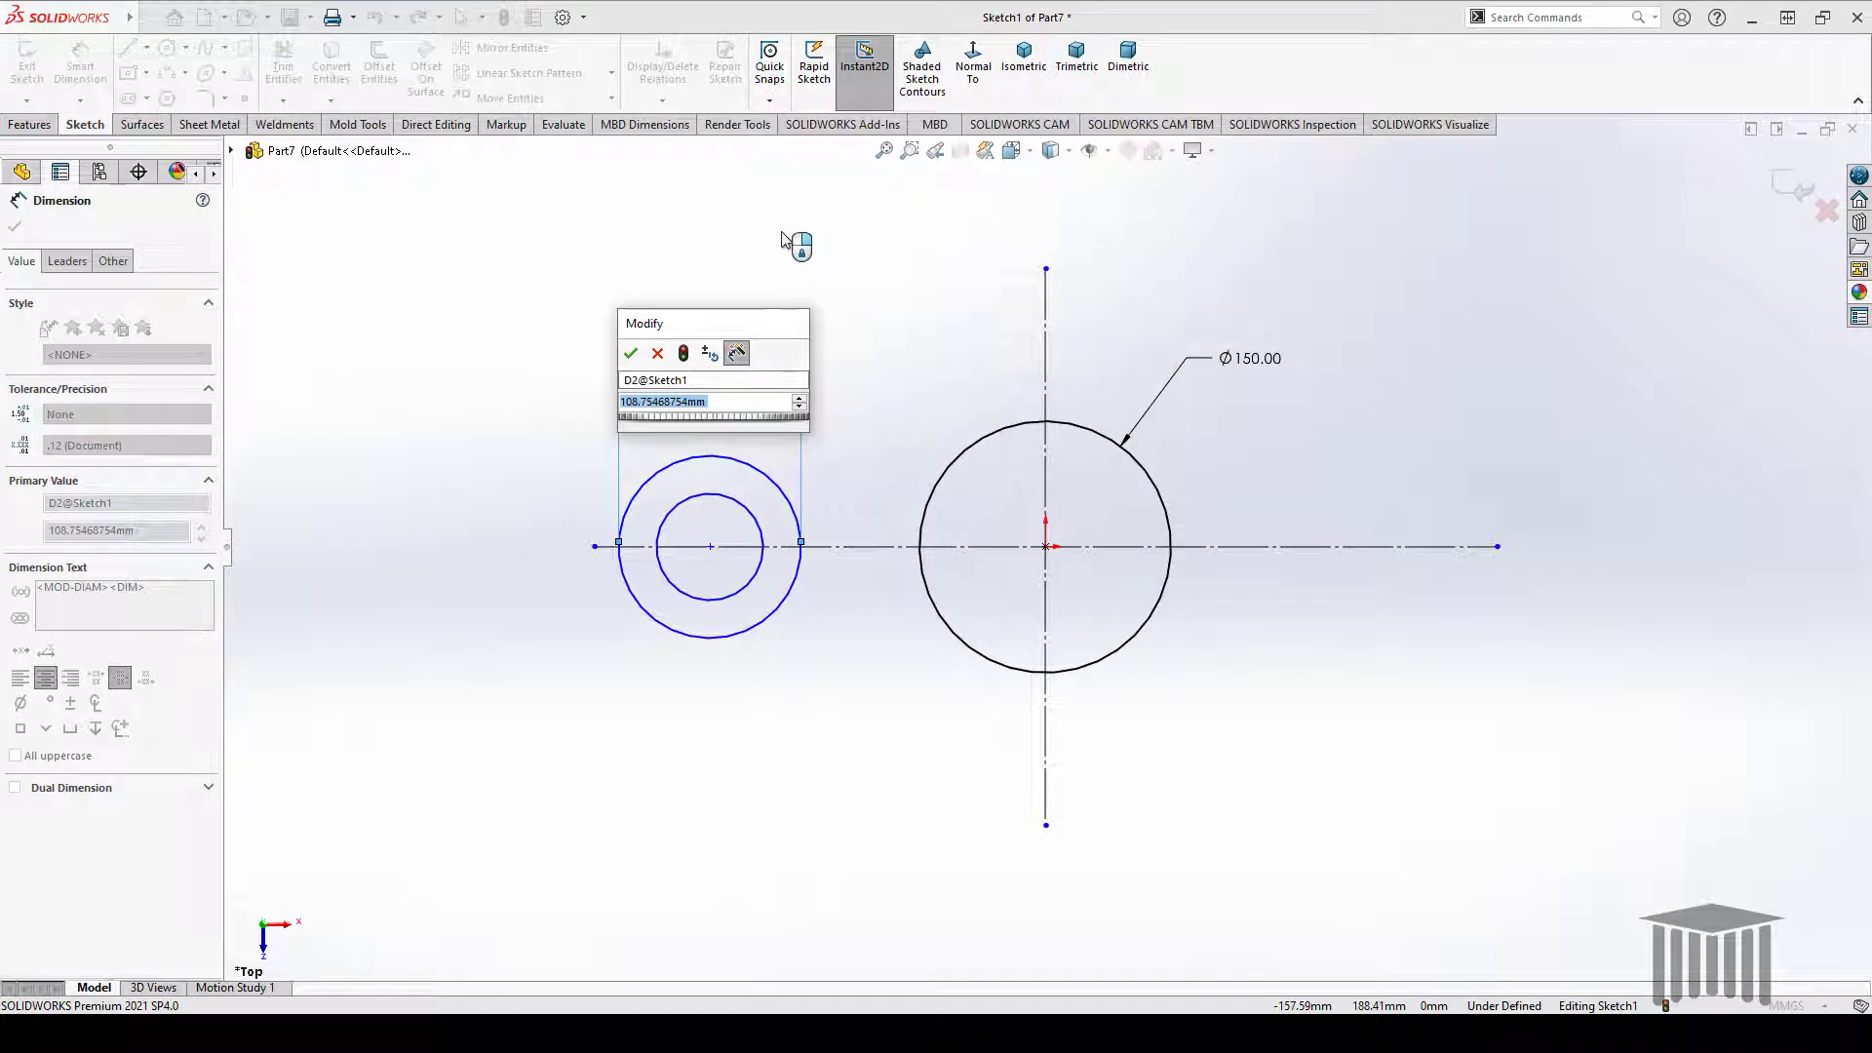
{"action": "type", "text": "80"}
{"action": "key", "text": "Return"}
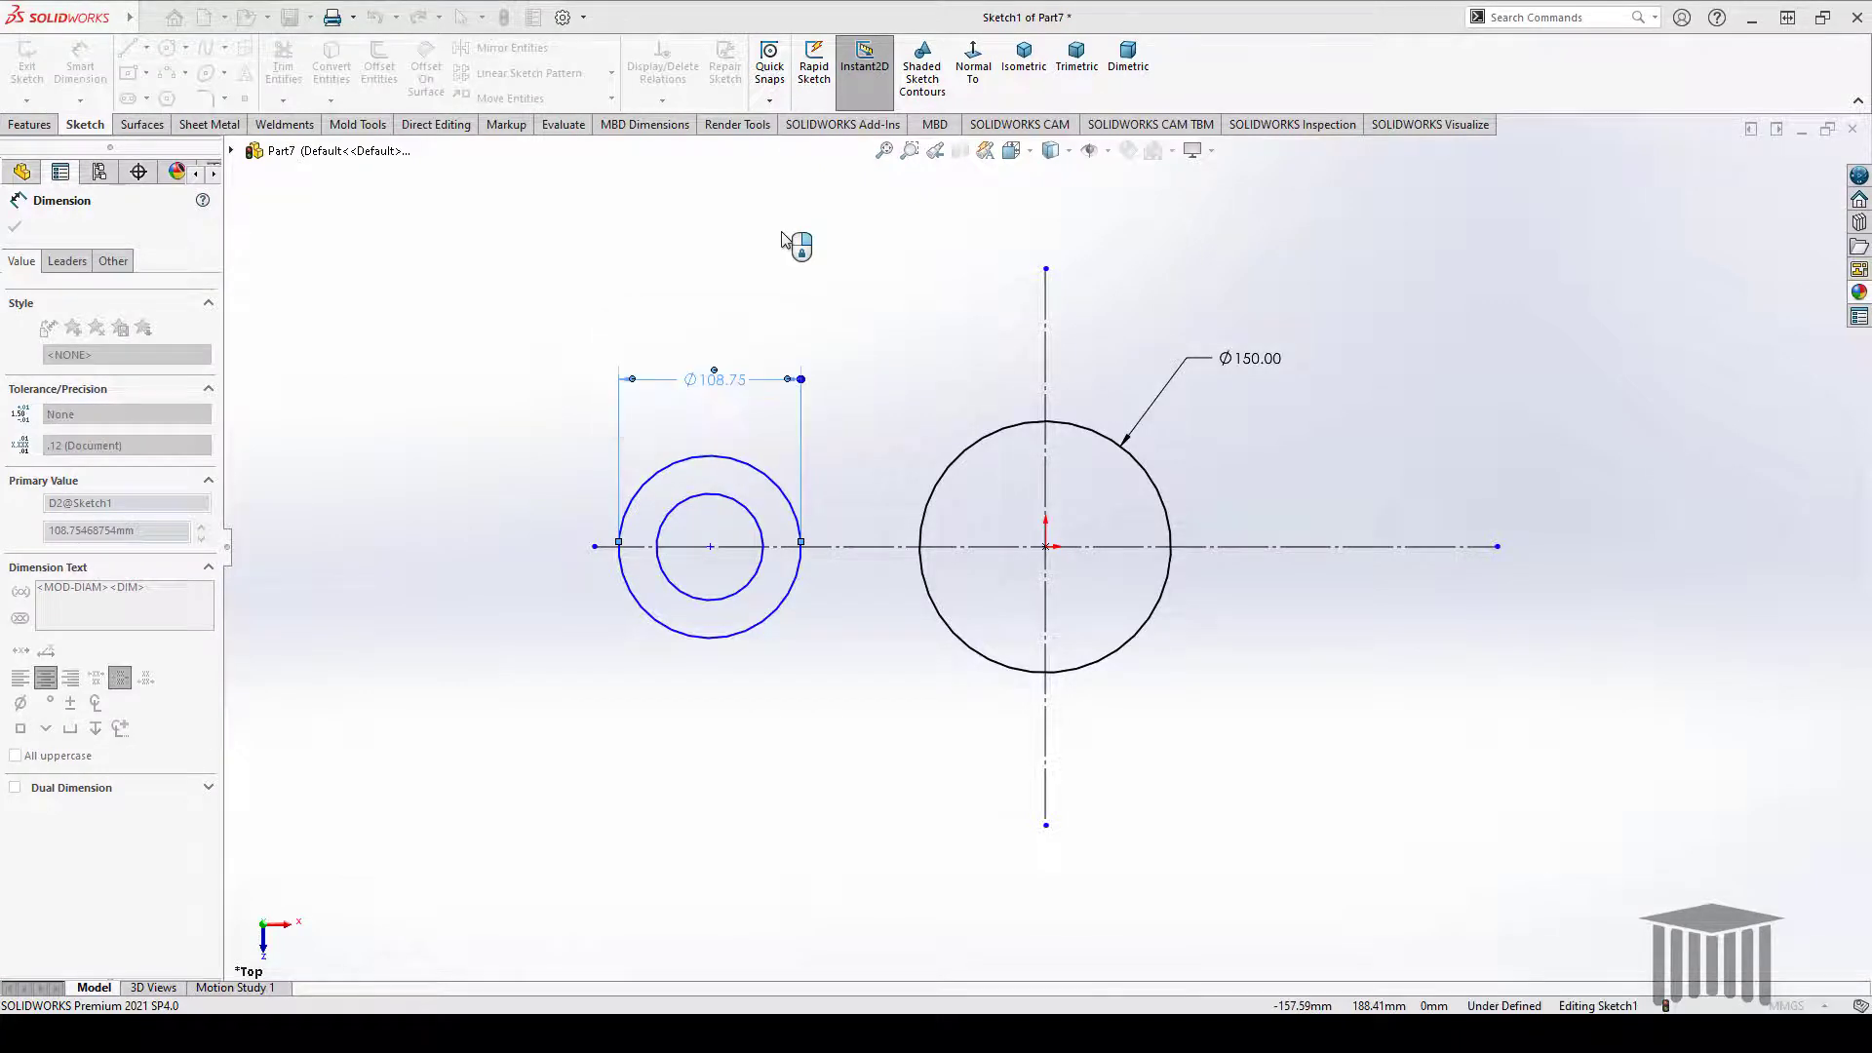
Dimension the inner of the two concentric left circles with a diameter of 50 mm
{"action": "left_click", "coordinate": [745, 511]}
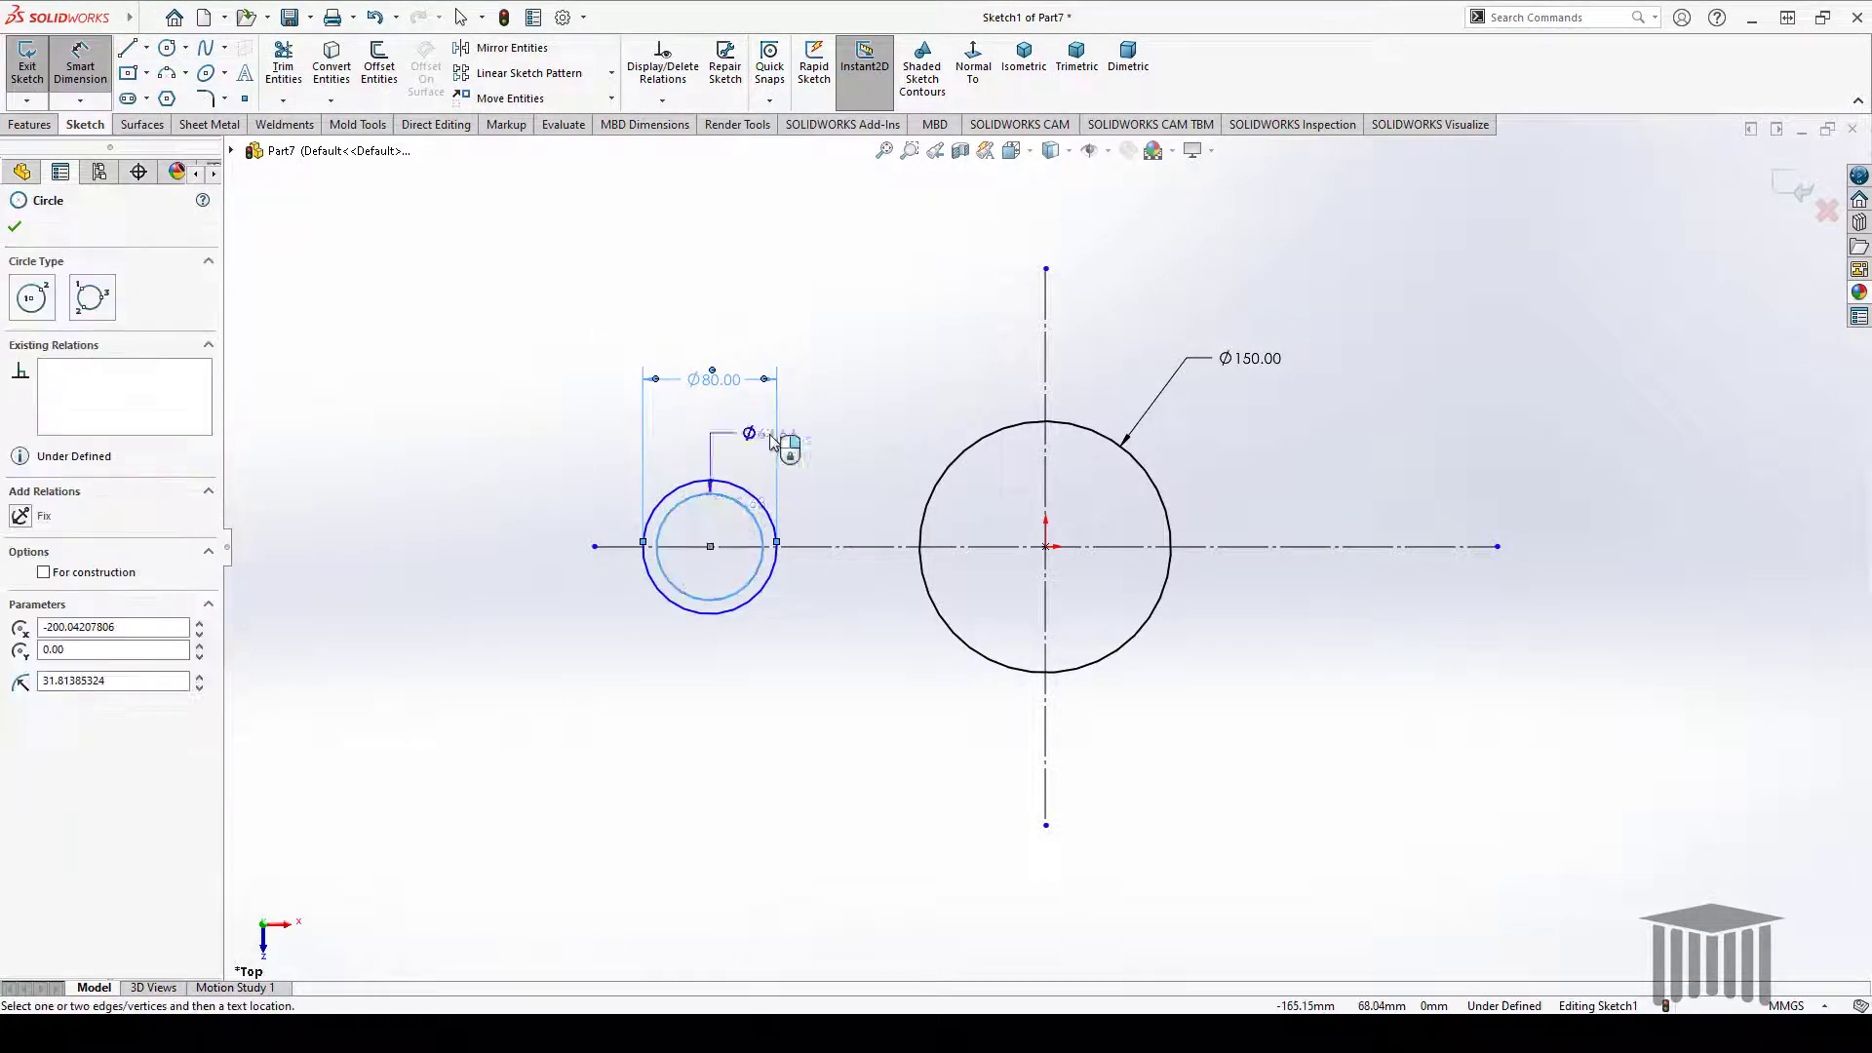
{"action": "left_click", "coordinate": [577, 479]}
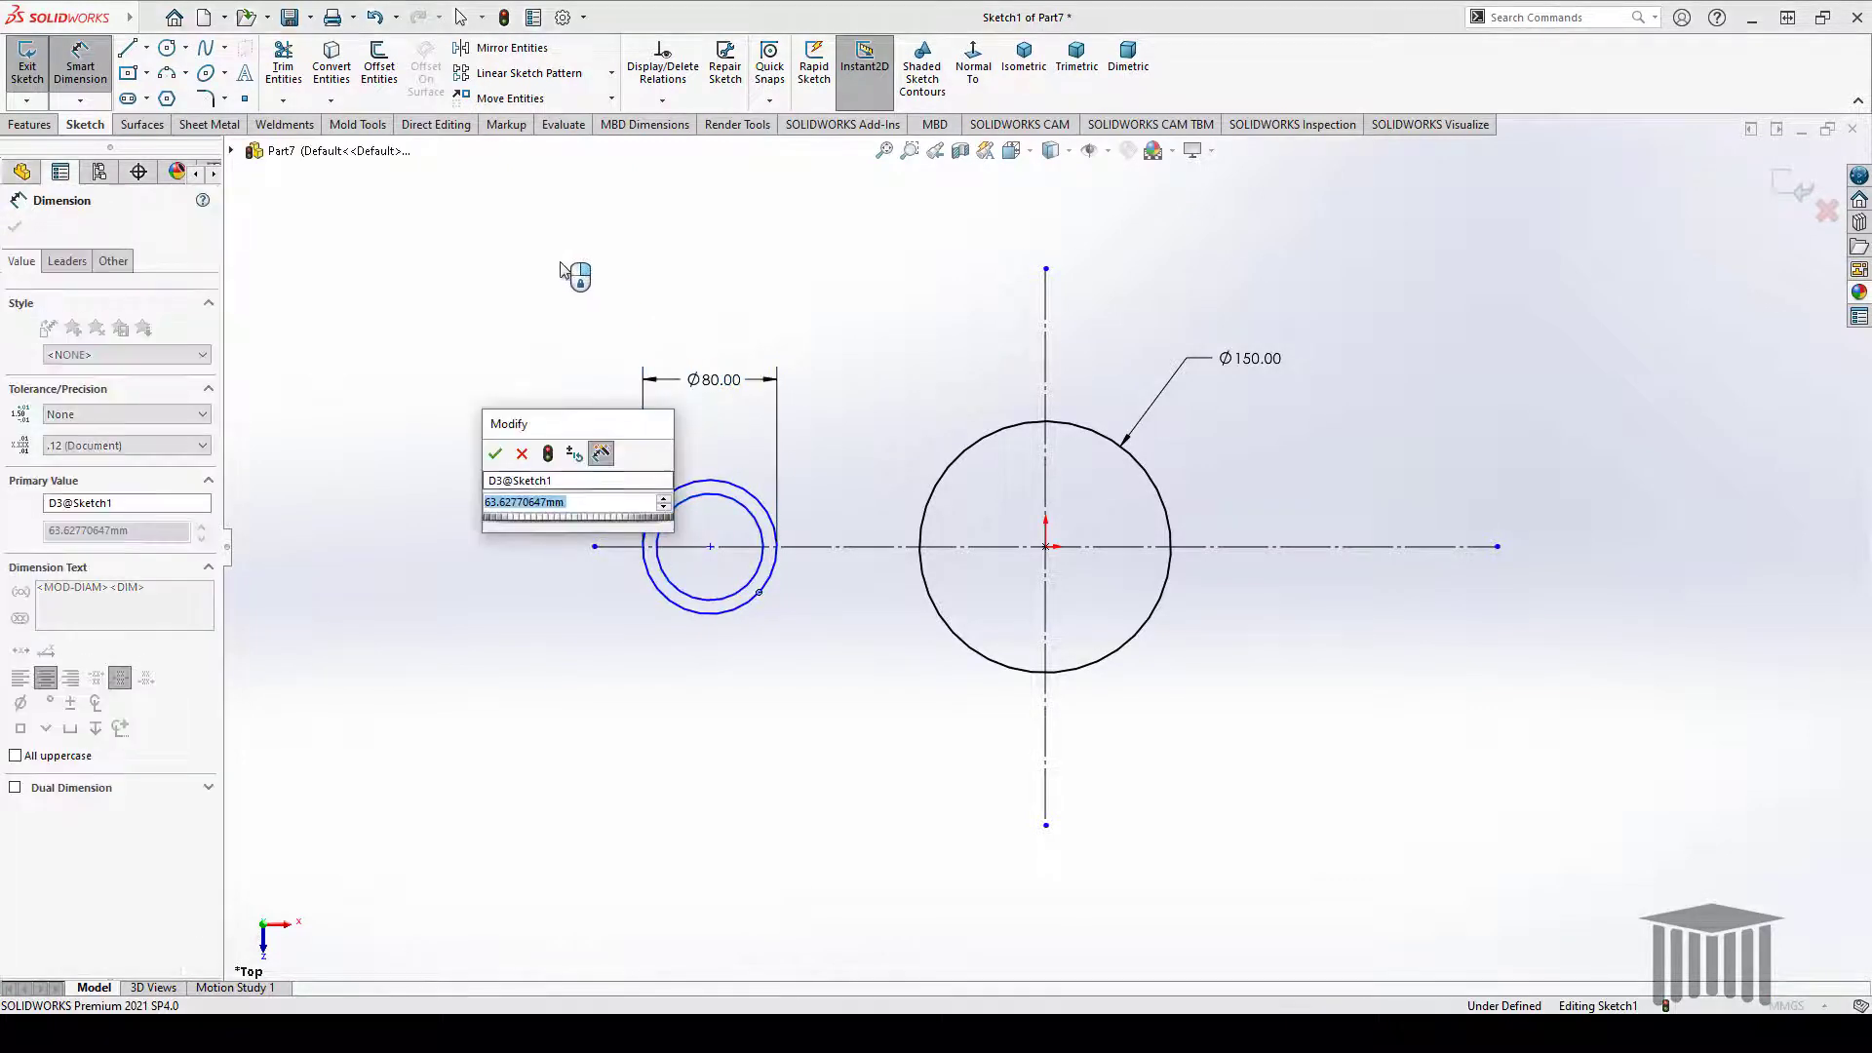
{"action": "type", "text": "50"}
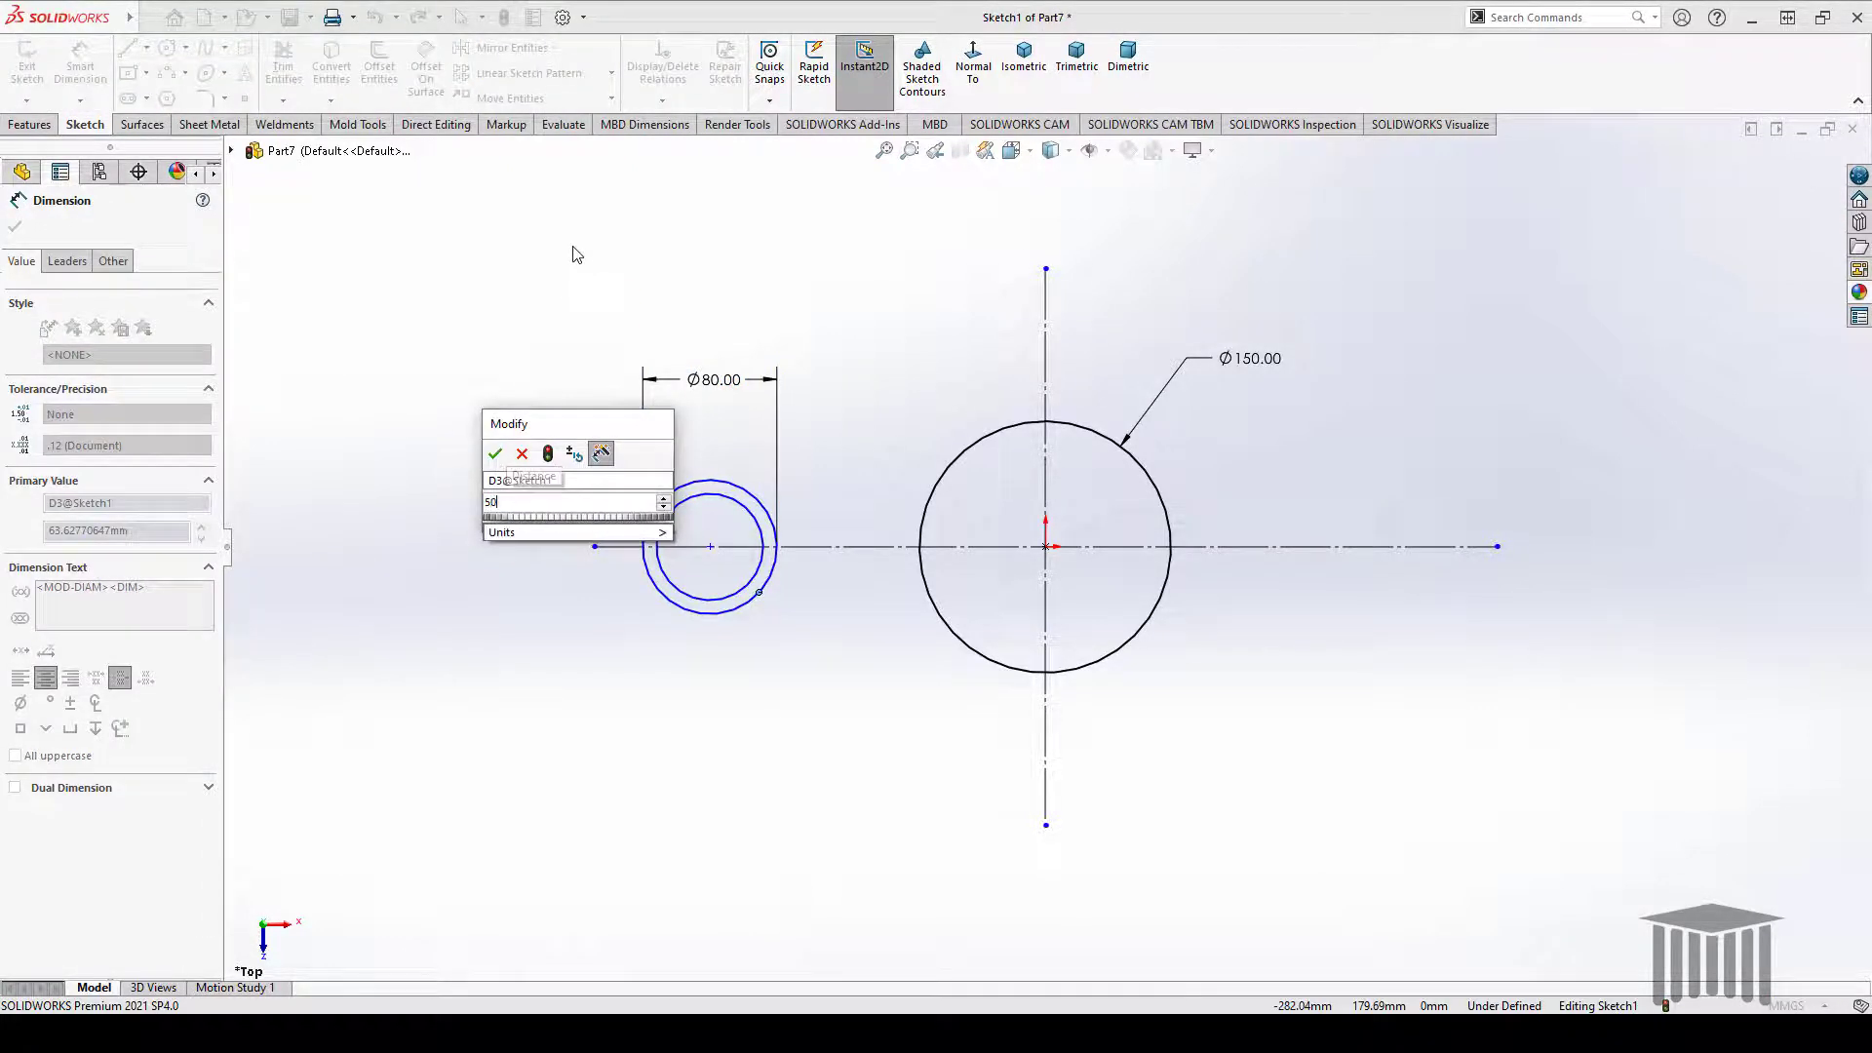
{"action": "key", "text": "Return"}
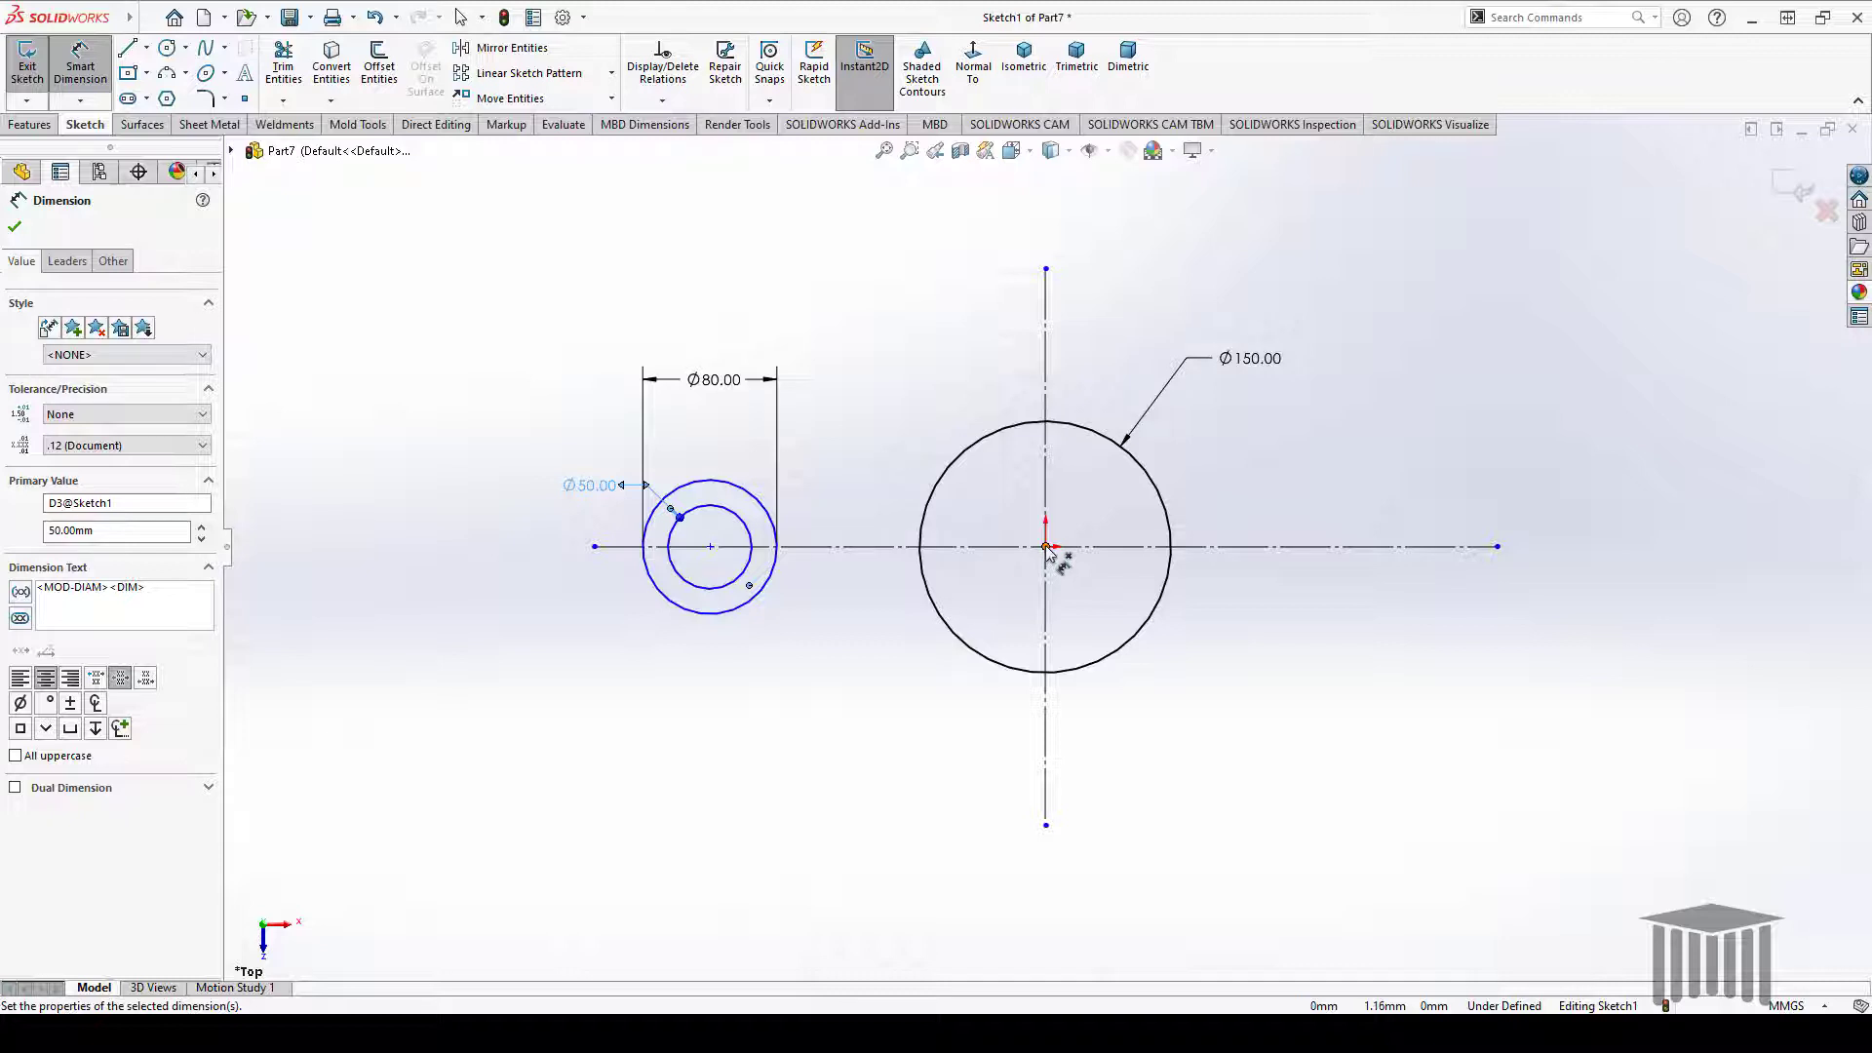
Dimension the horizontal distance from the left circles' centre to the origin as 150 mm
{"action": "left_click", "coordinate": [712, 548]}
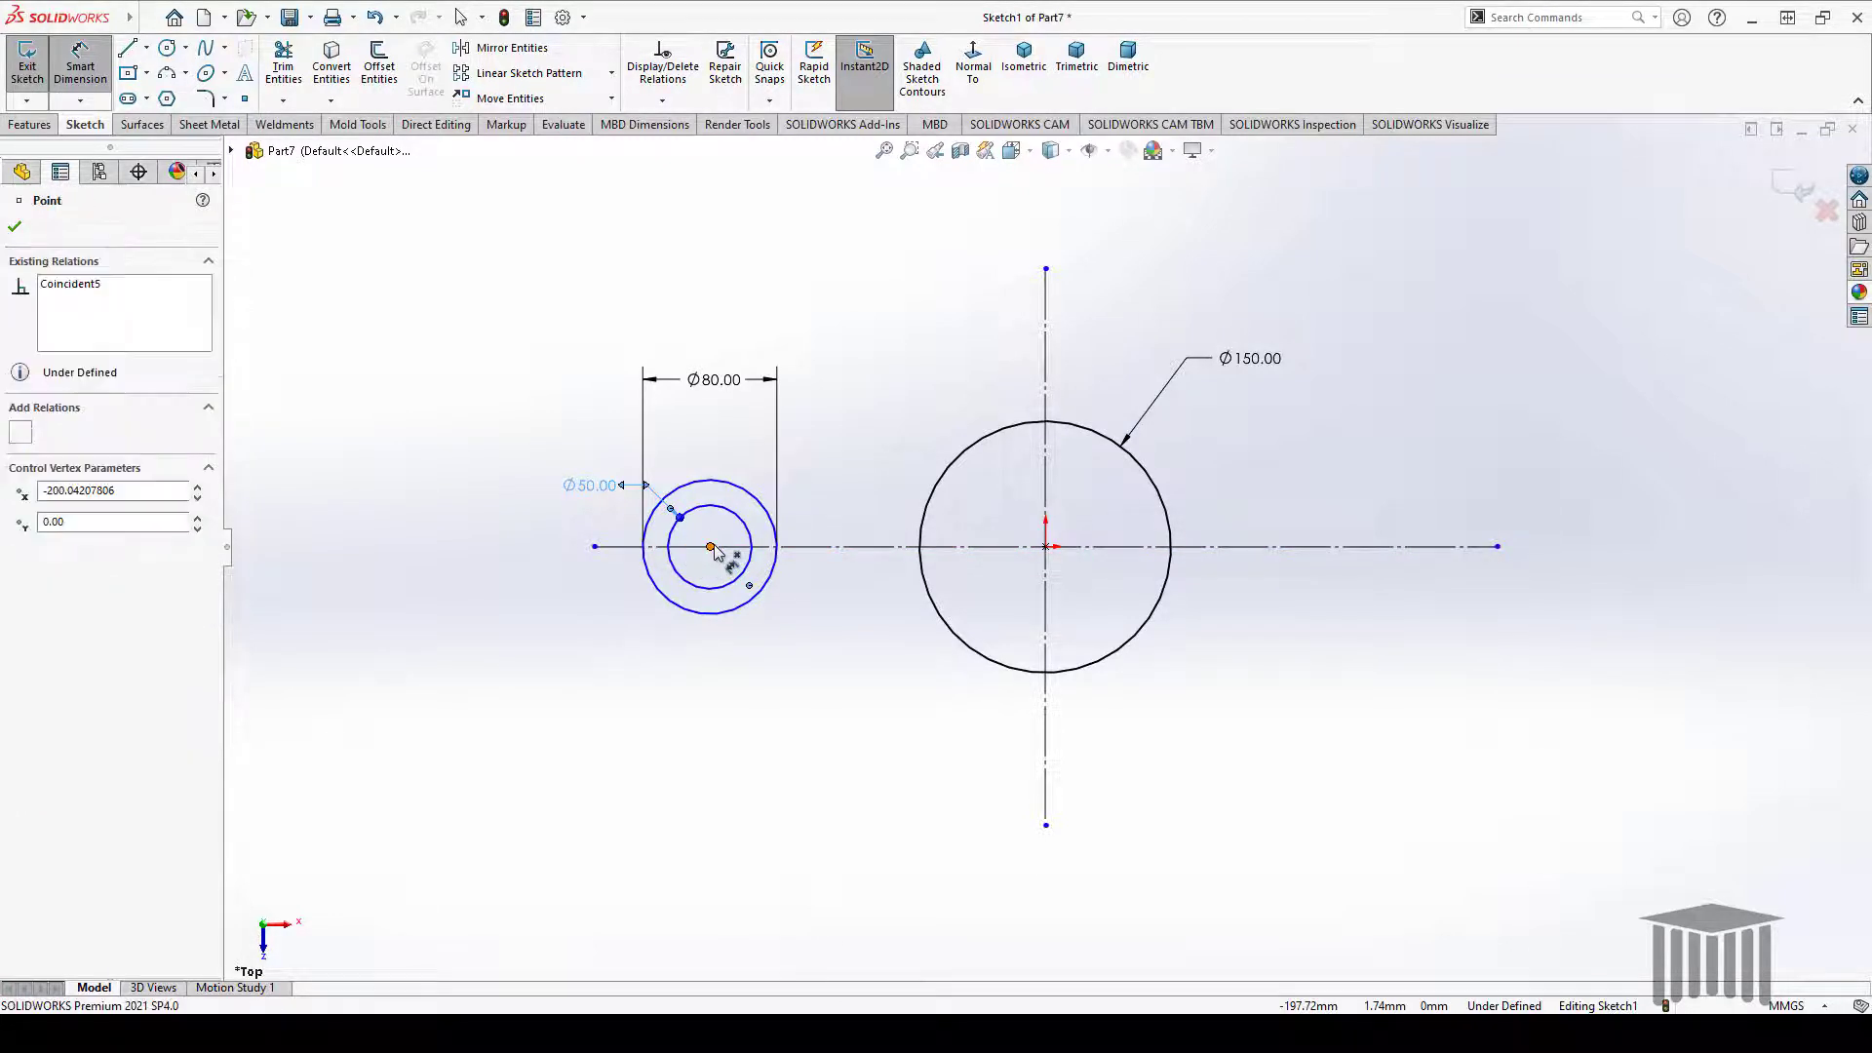
{"action": "left_click", "coordinate": [1045, 548]}
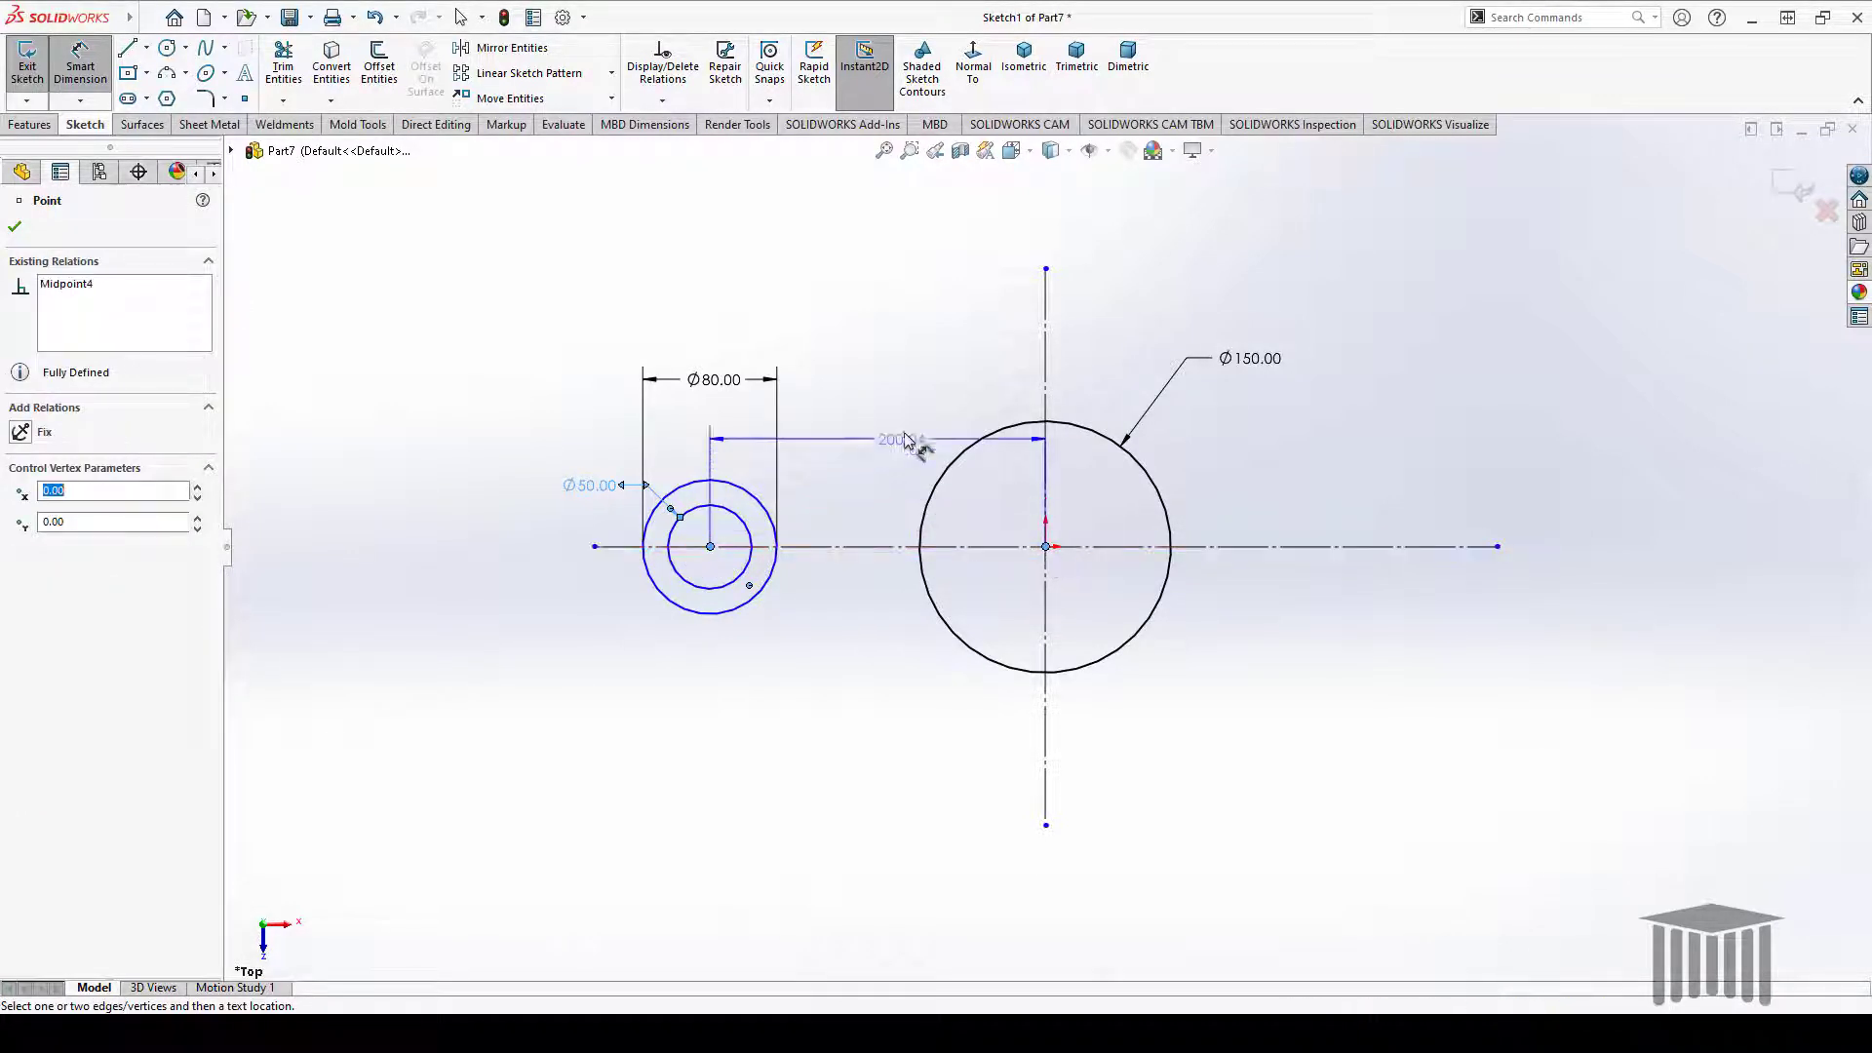
{"action": "left_click", "coordinate": [911, 343]}
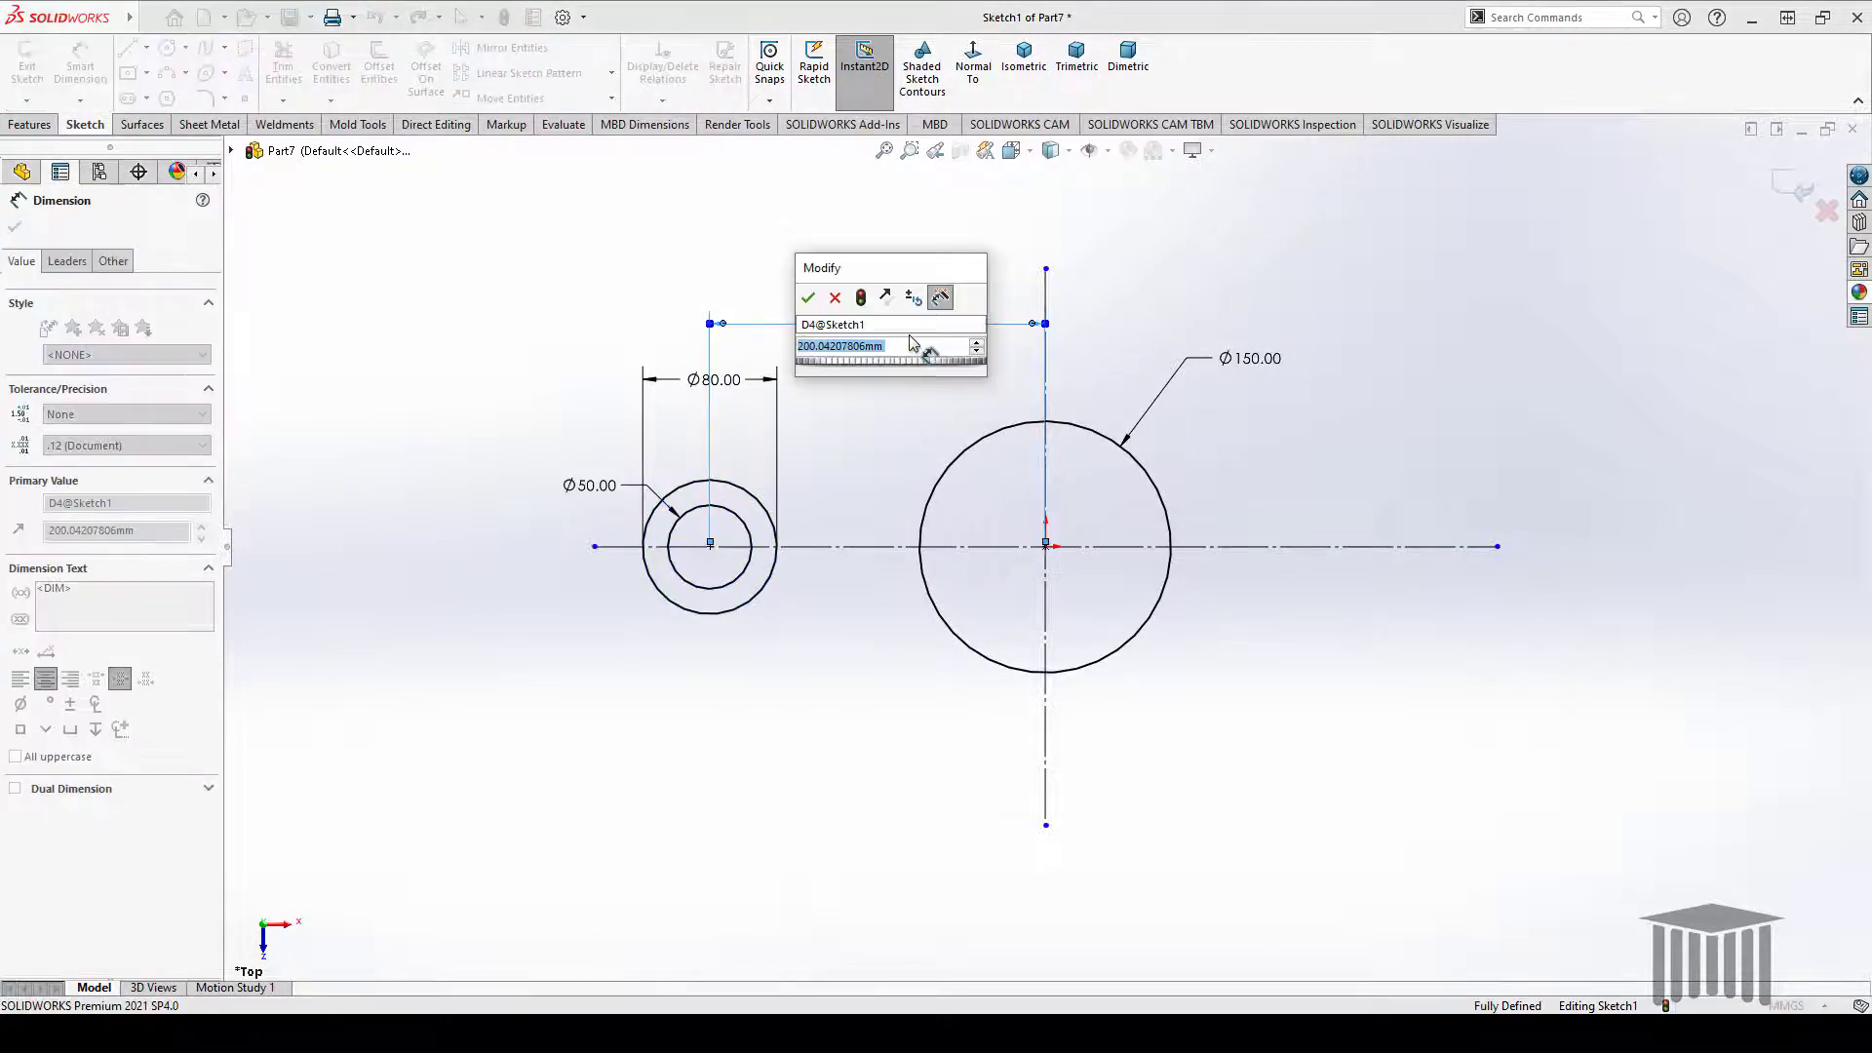
{"action": "key", "text": "Return"}
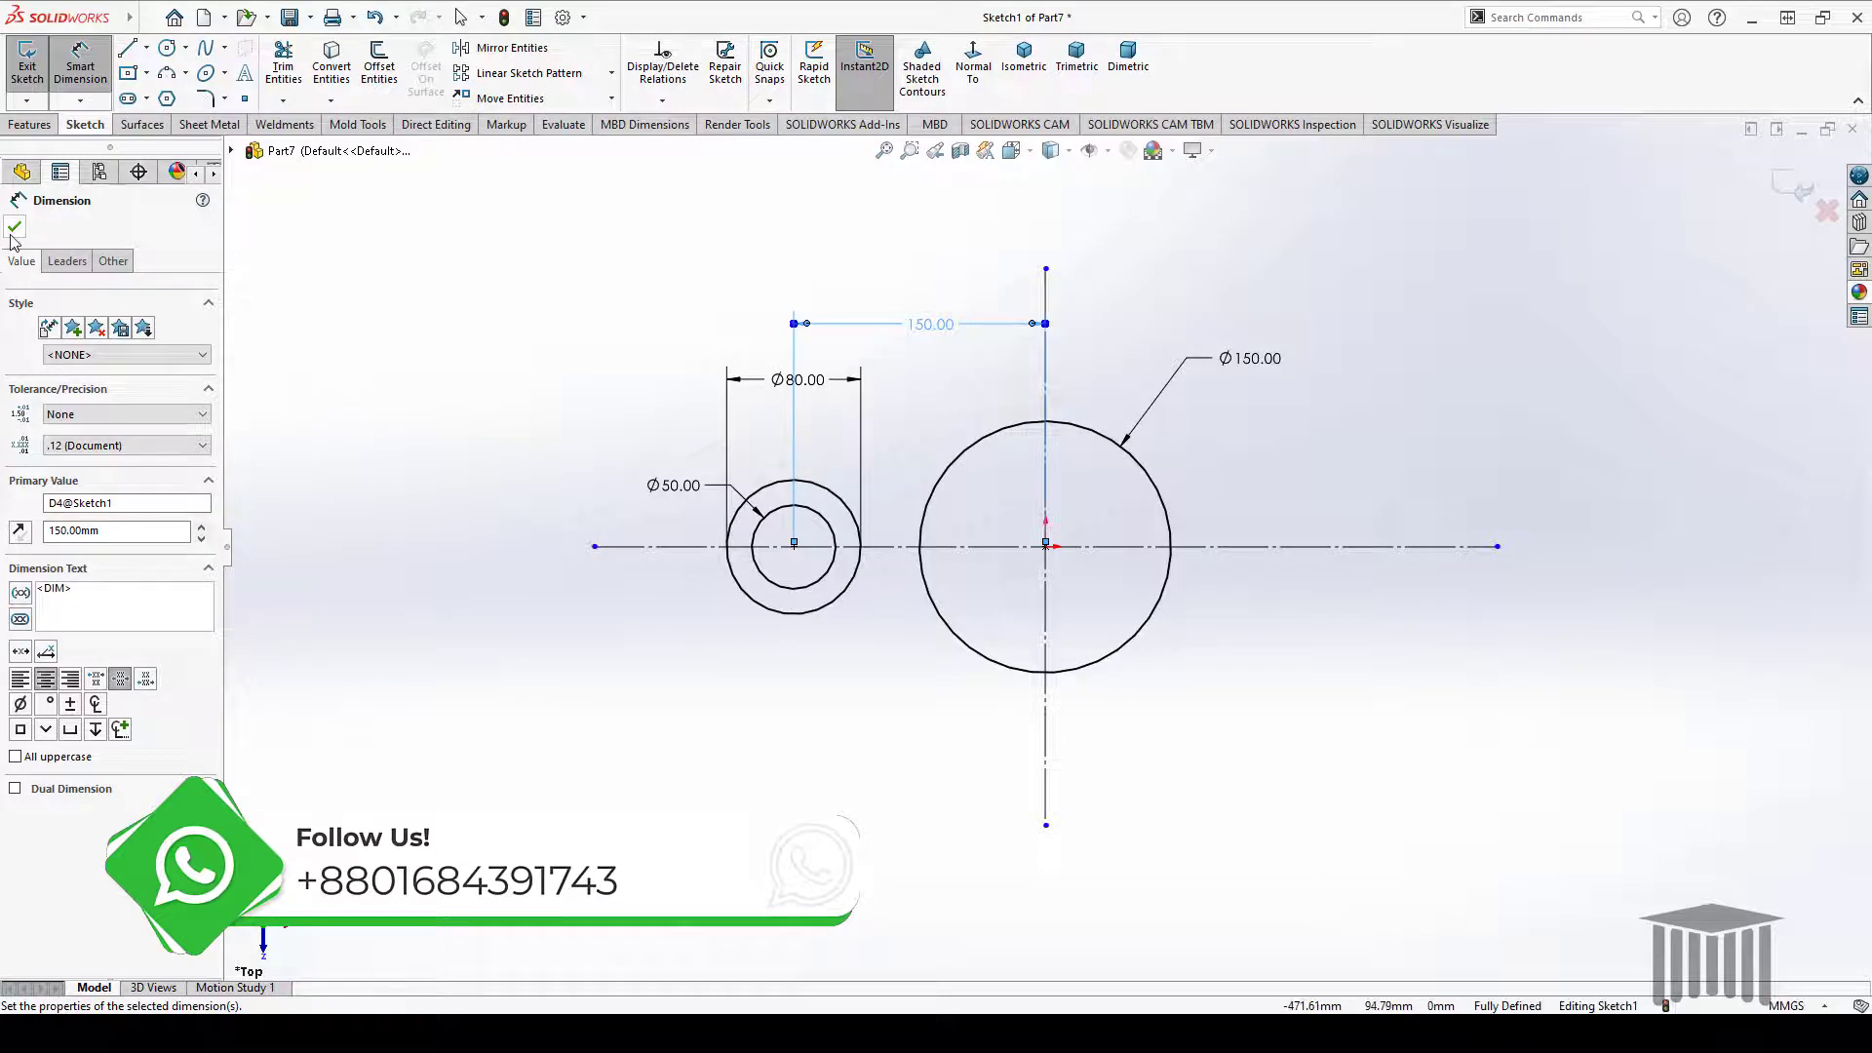
{"action": "key", "text": "Escape"}
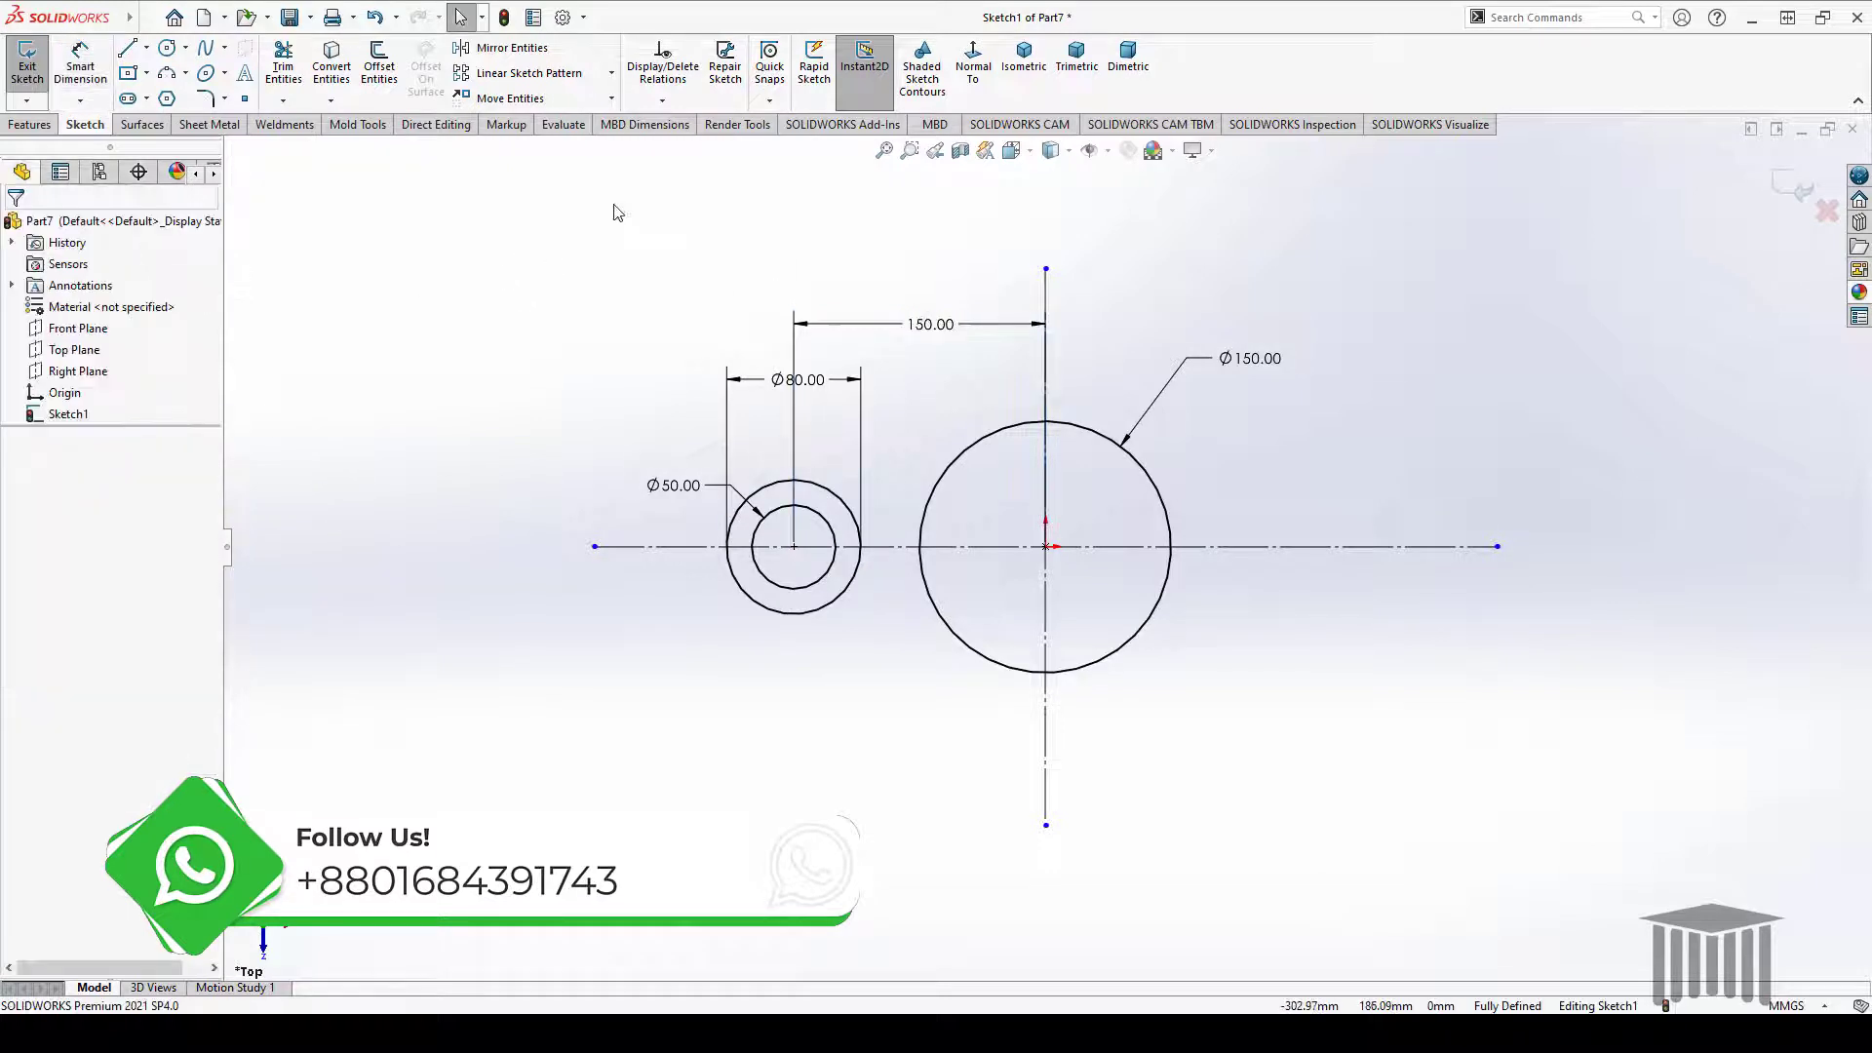
Mirror the two concentric left circles about the vertical centerline
{"action": "left_click", "coordinate": [511, 47]}
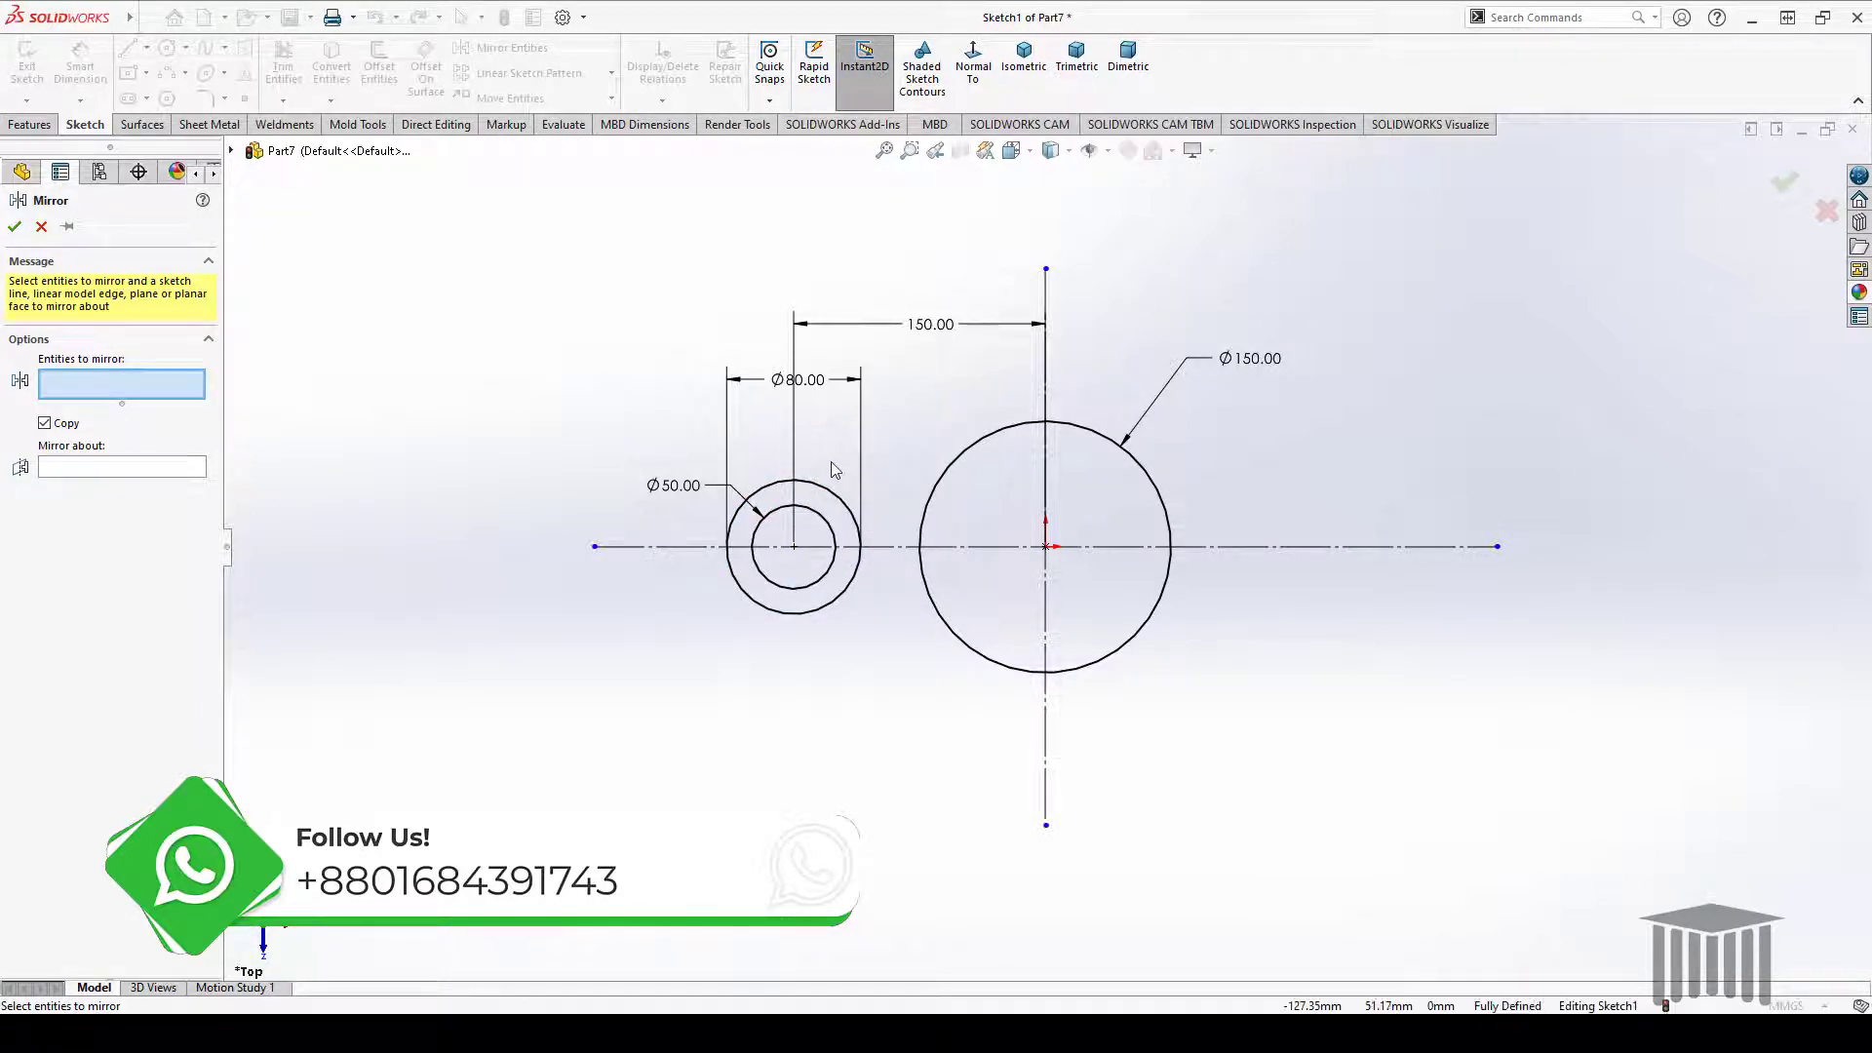
{"action": "left_click_drag", "start_coordinate": [826, 496], "coordinate": [814, 541]}
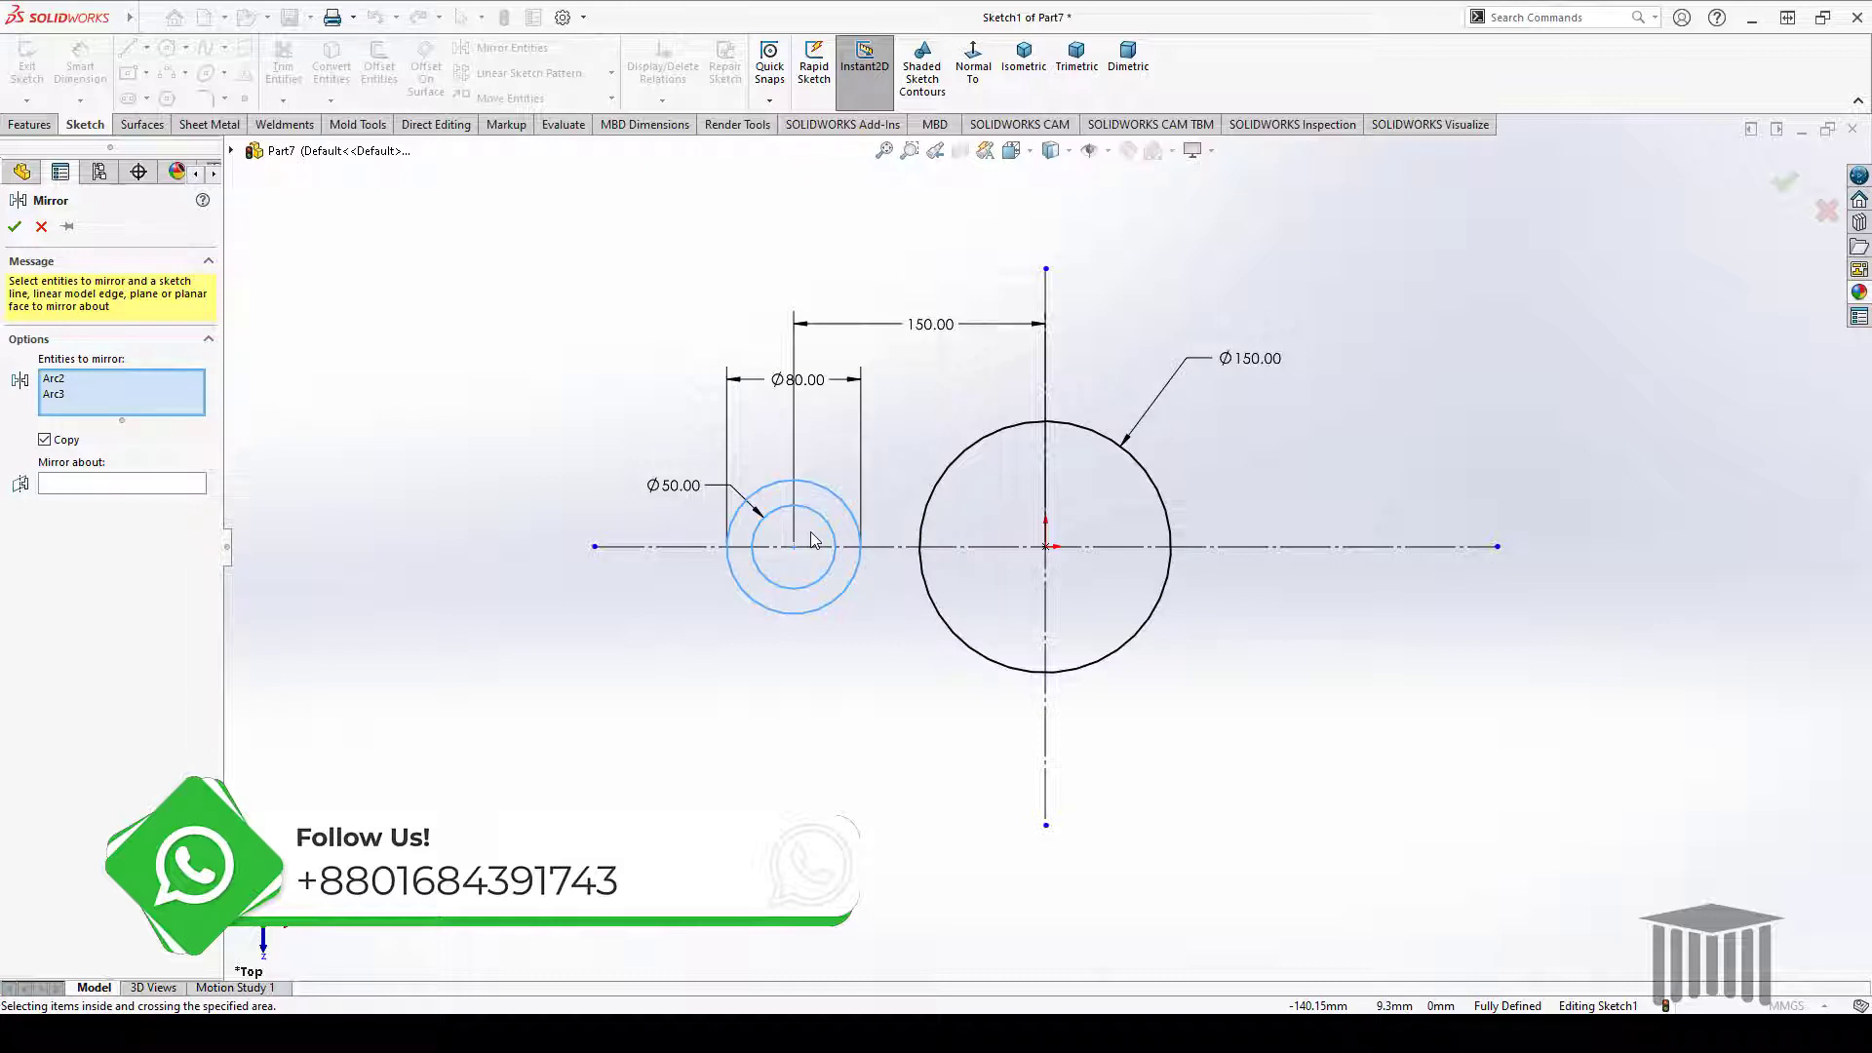
{"action": "left_click", "coordinate": [122, 485]}
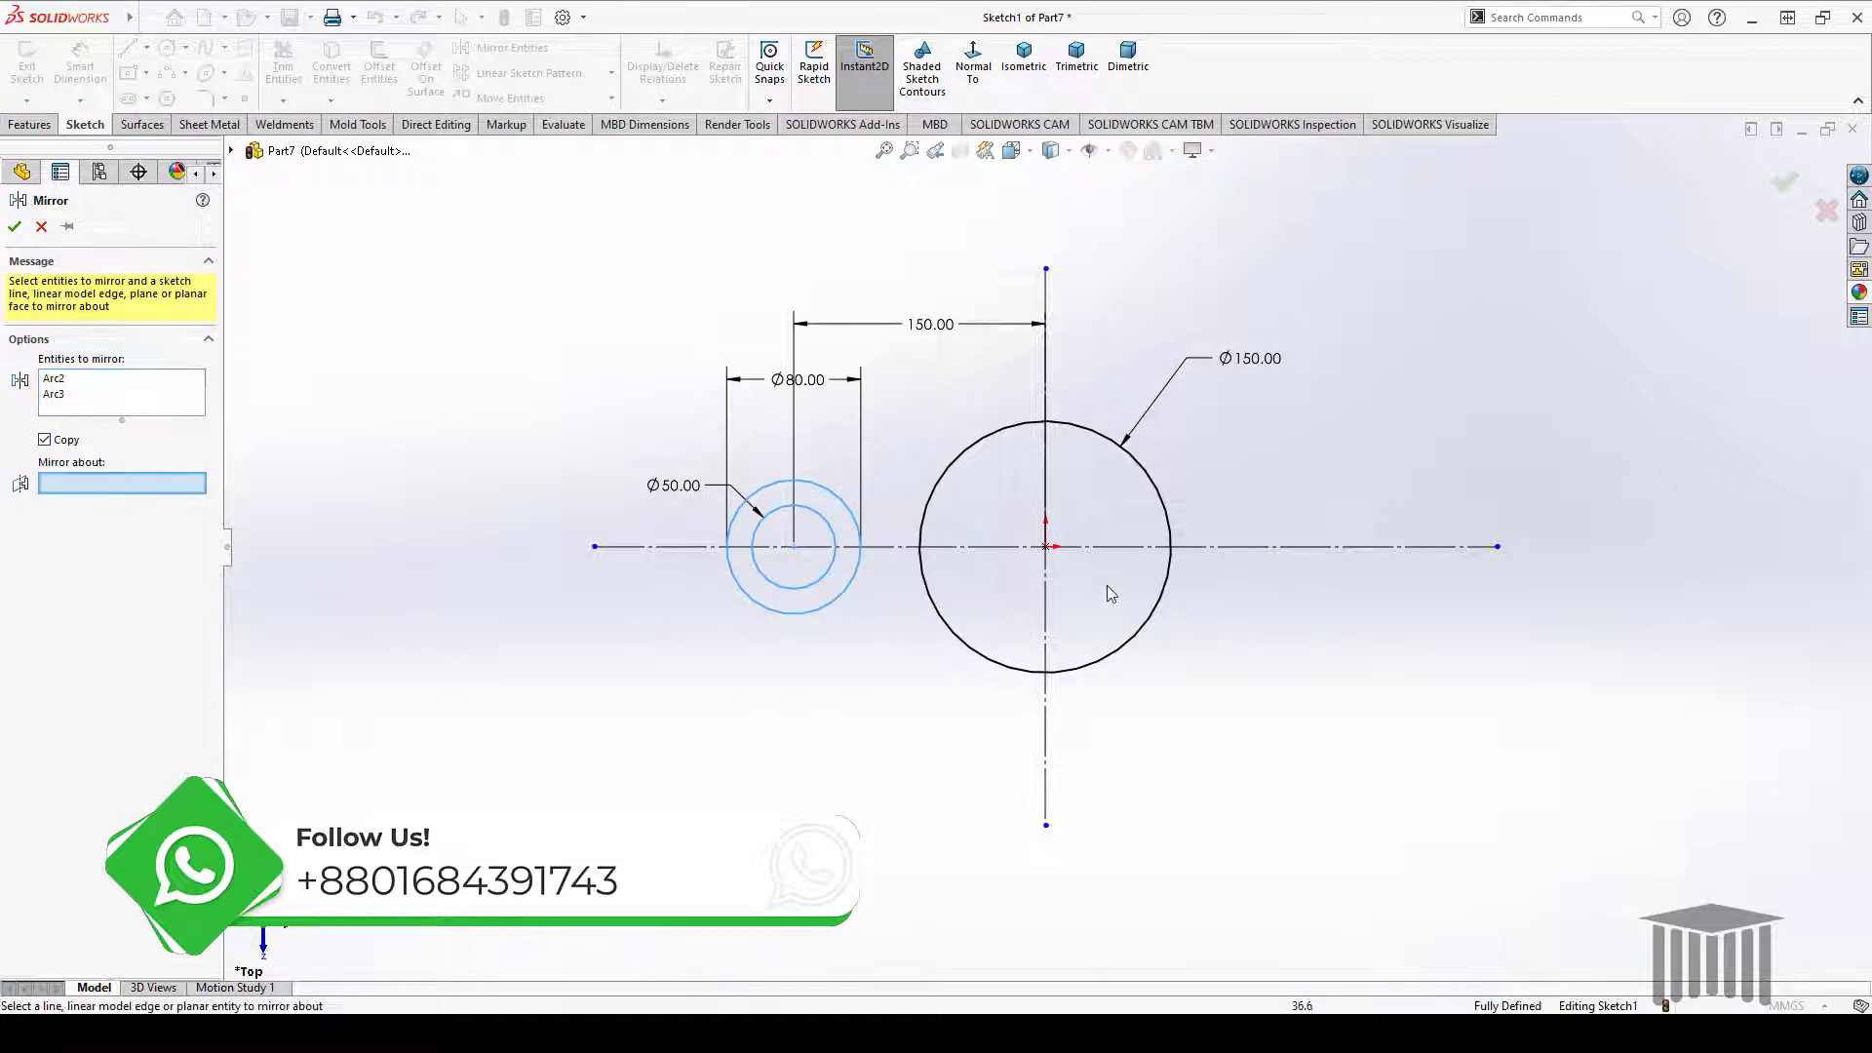
{"action": "left_click", "coordinate": [1045, 470]}
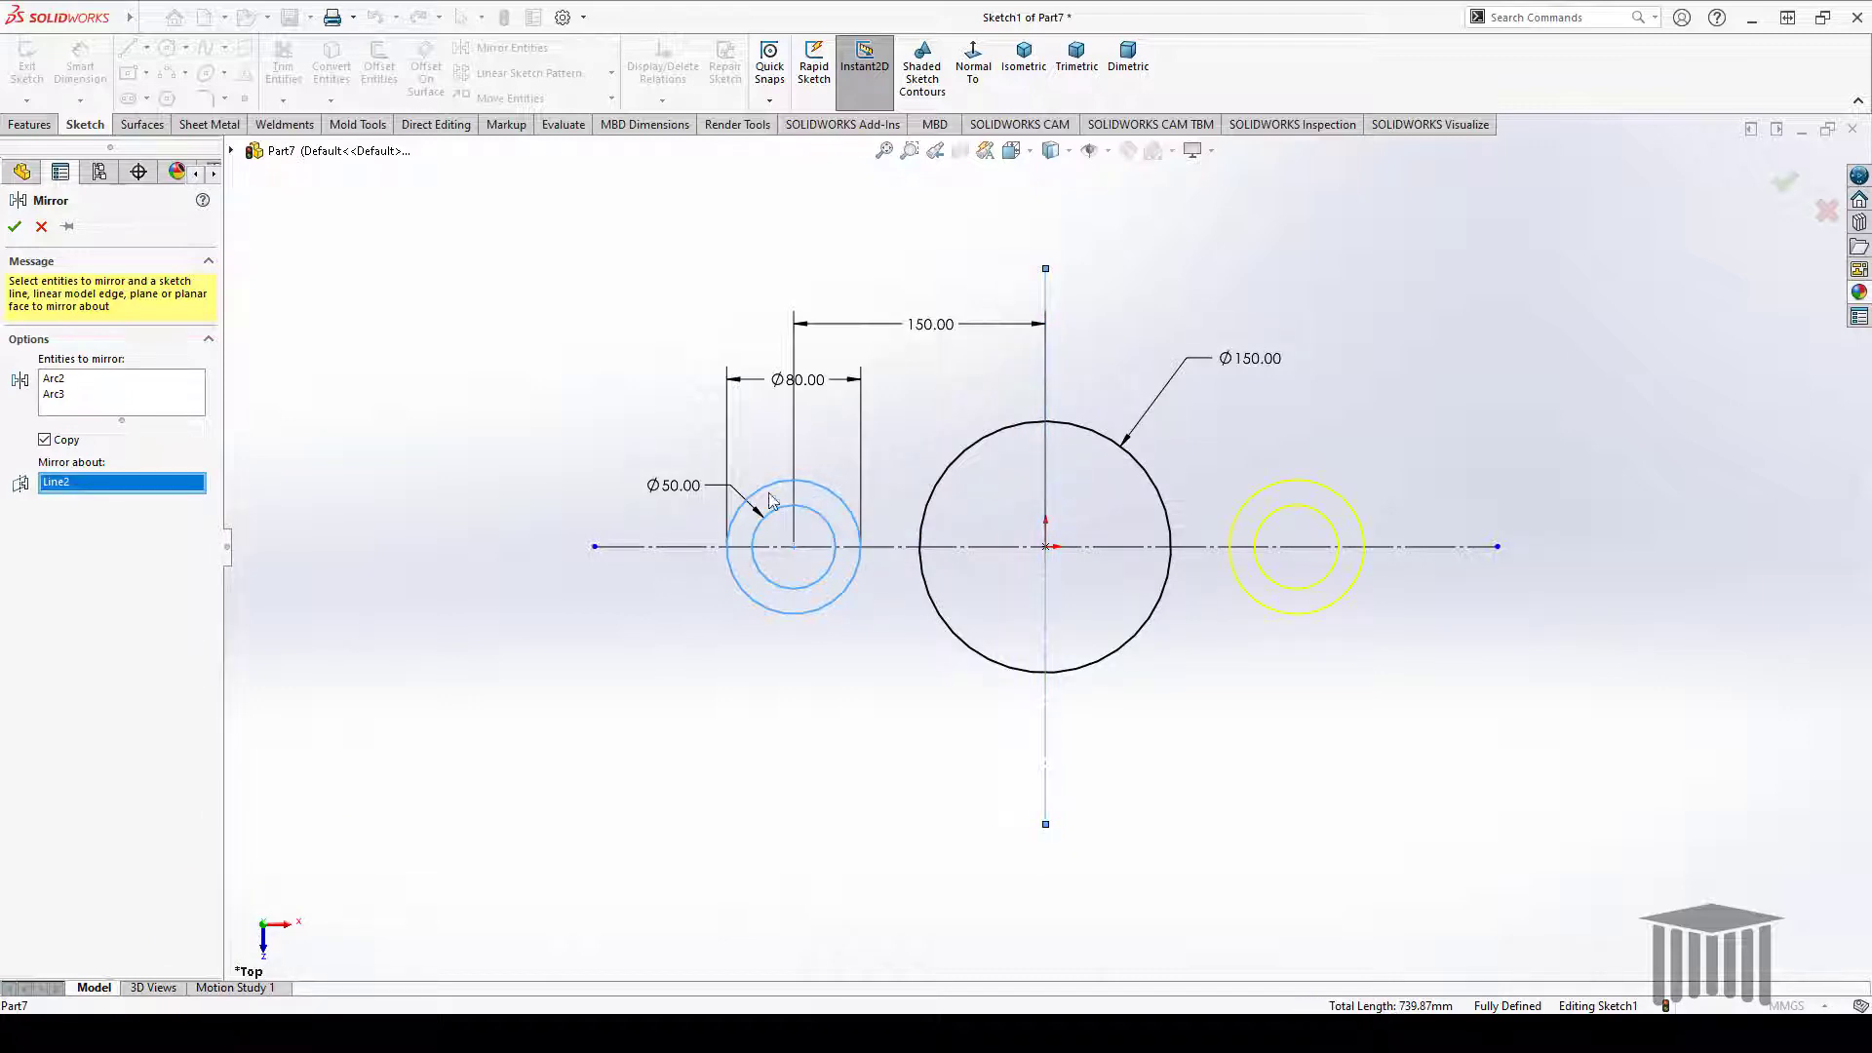
{"action": "left_click", "coordinate": [14, 227]}
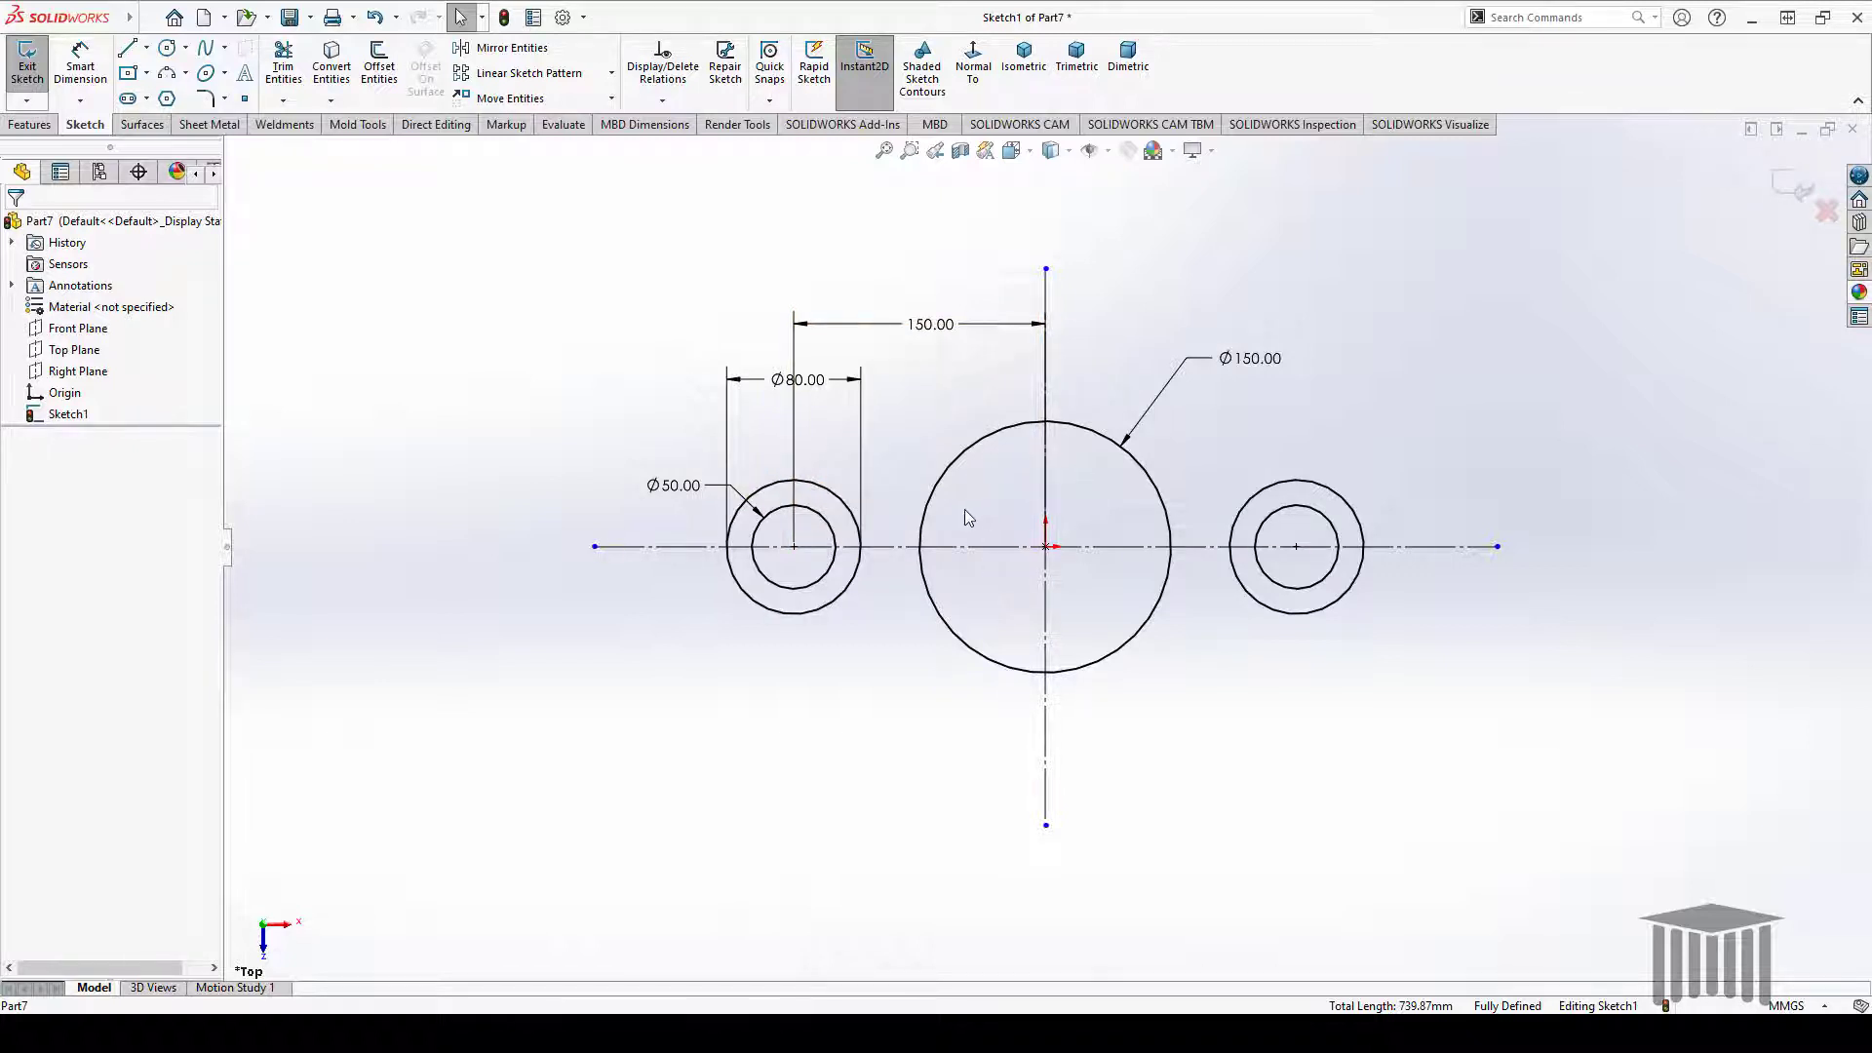
Draw a concave three-point arc, about 175 mm in radius, from the top of the left outer circle to the central circle's upper left
{"action": "left_click", "coordinate": [171, 77]}
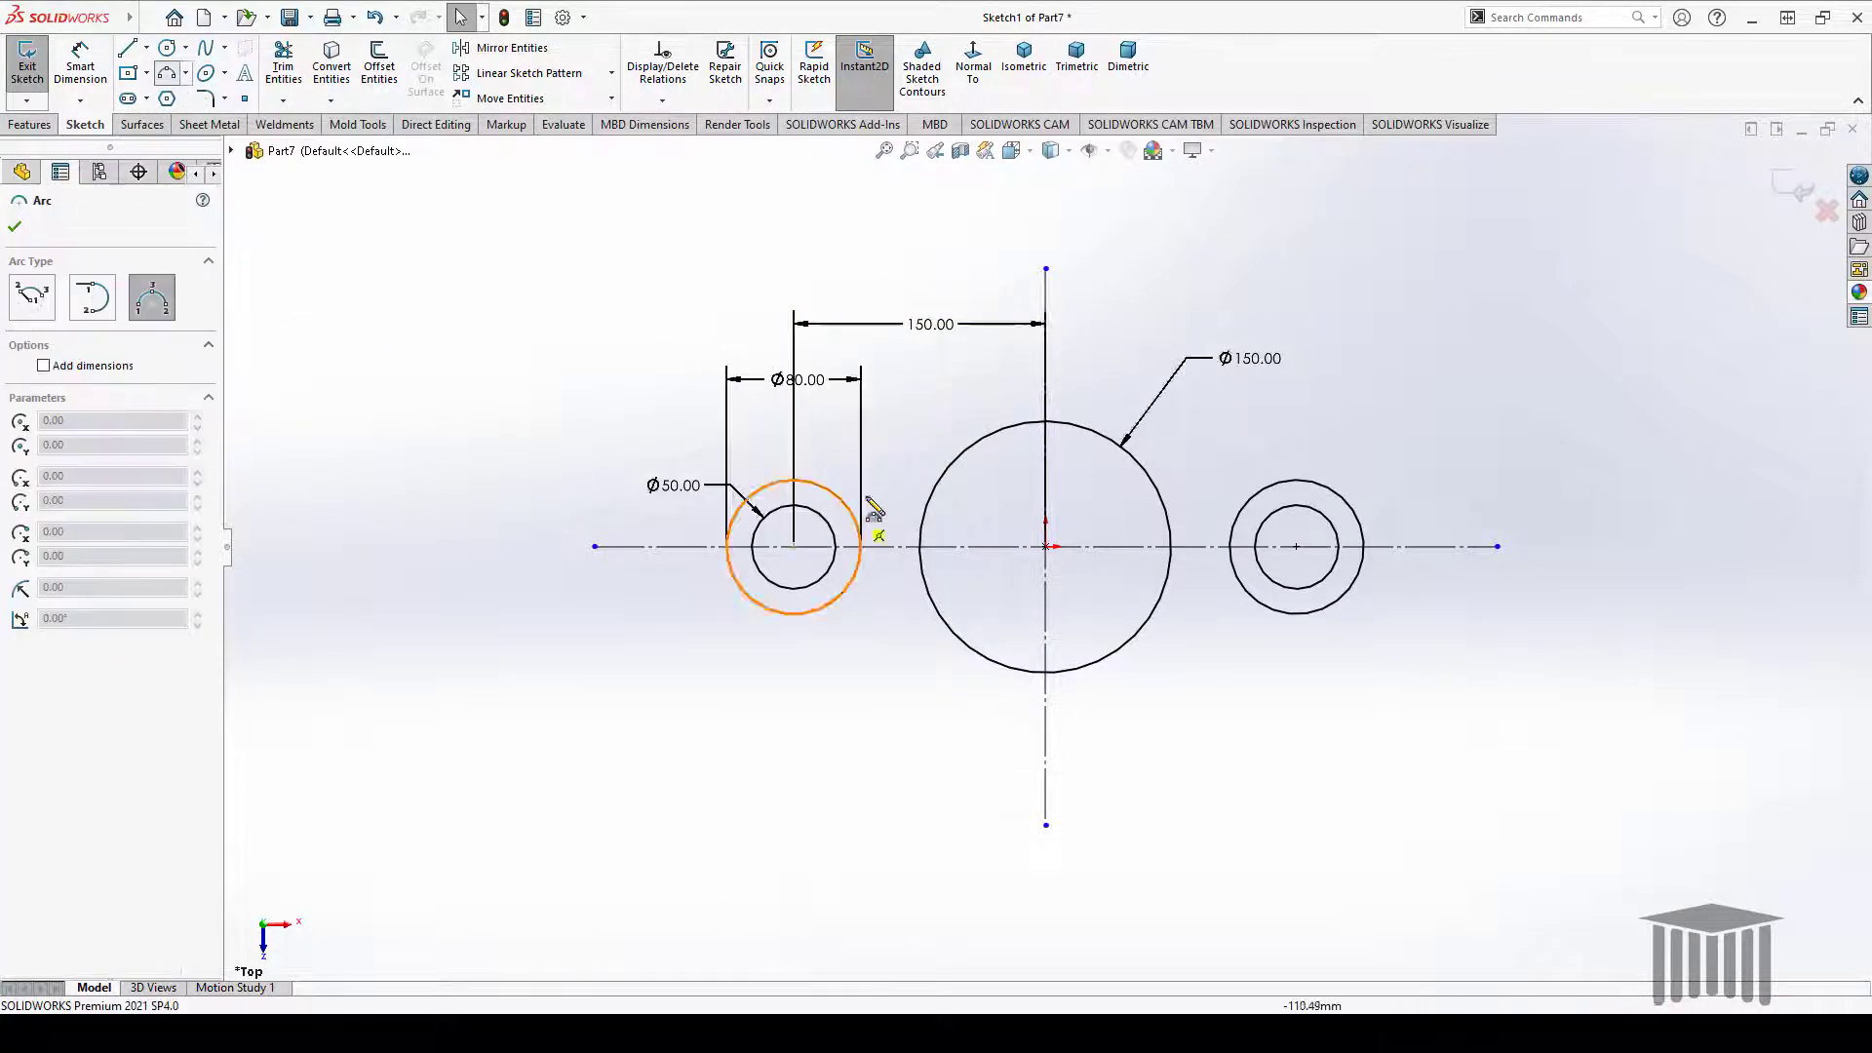
{"action": "left_click", "coordinate": [795, 480]}
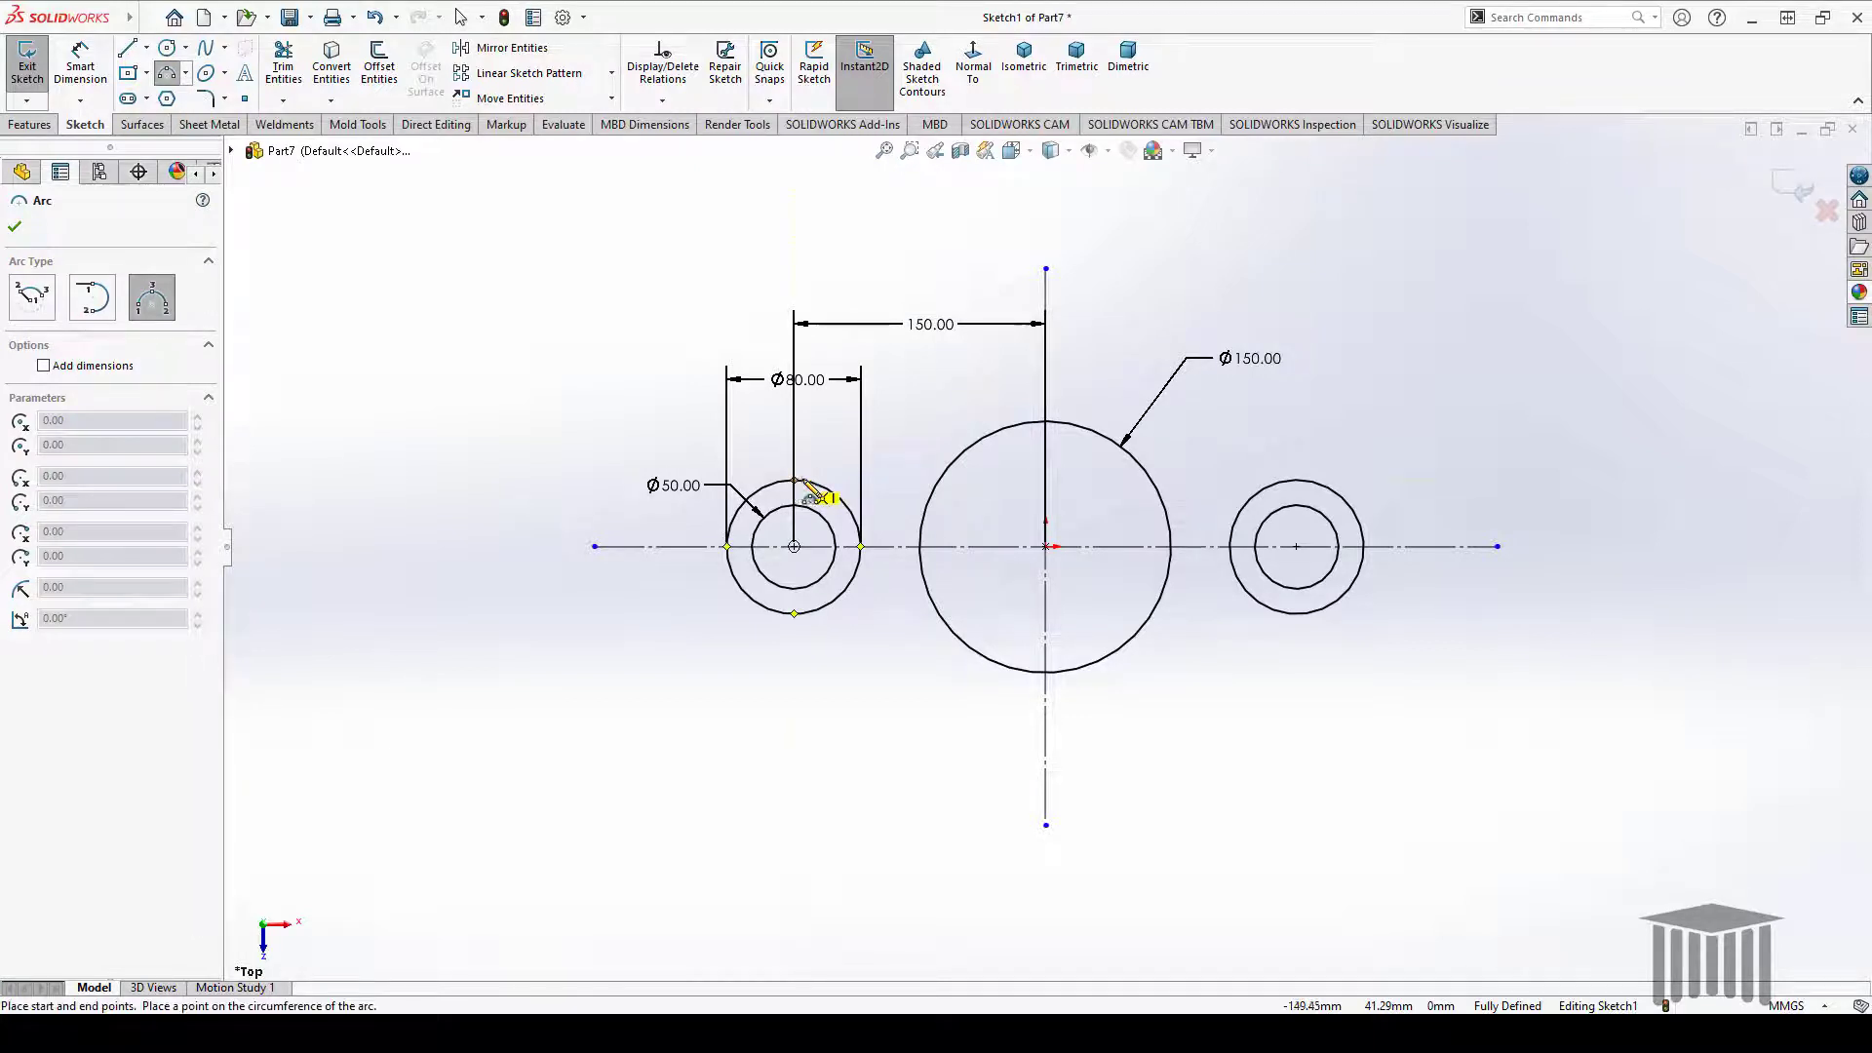
{"action": "left_click", "coordinate": [970, 448]}
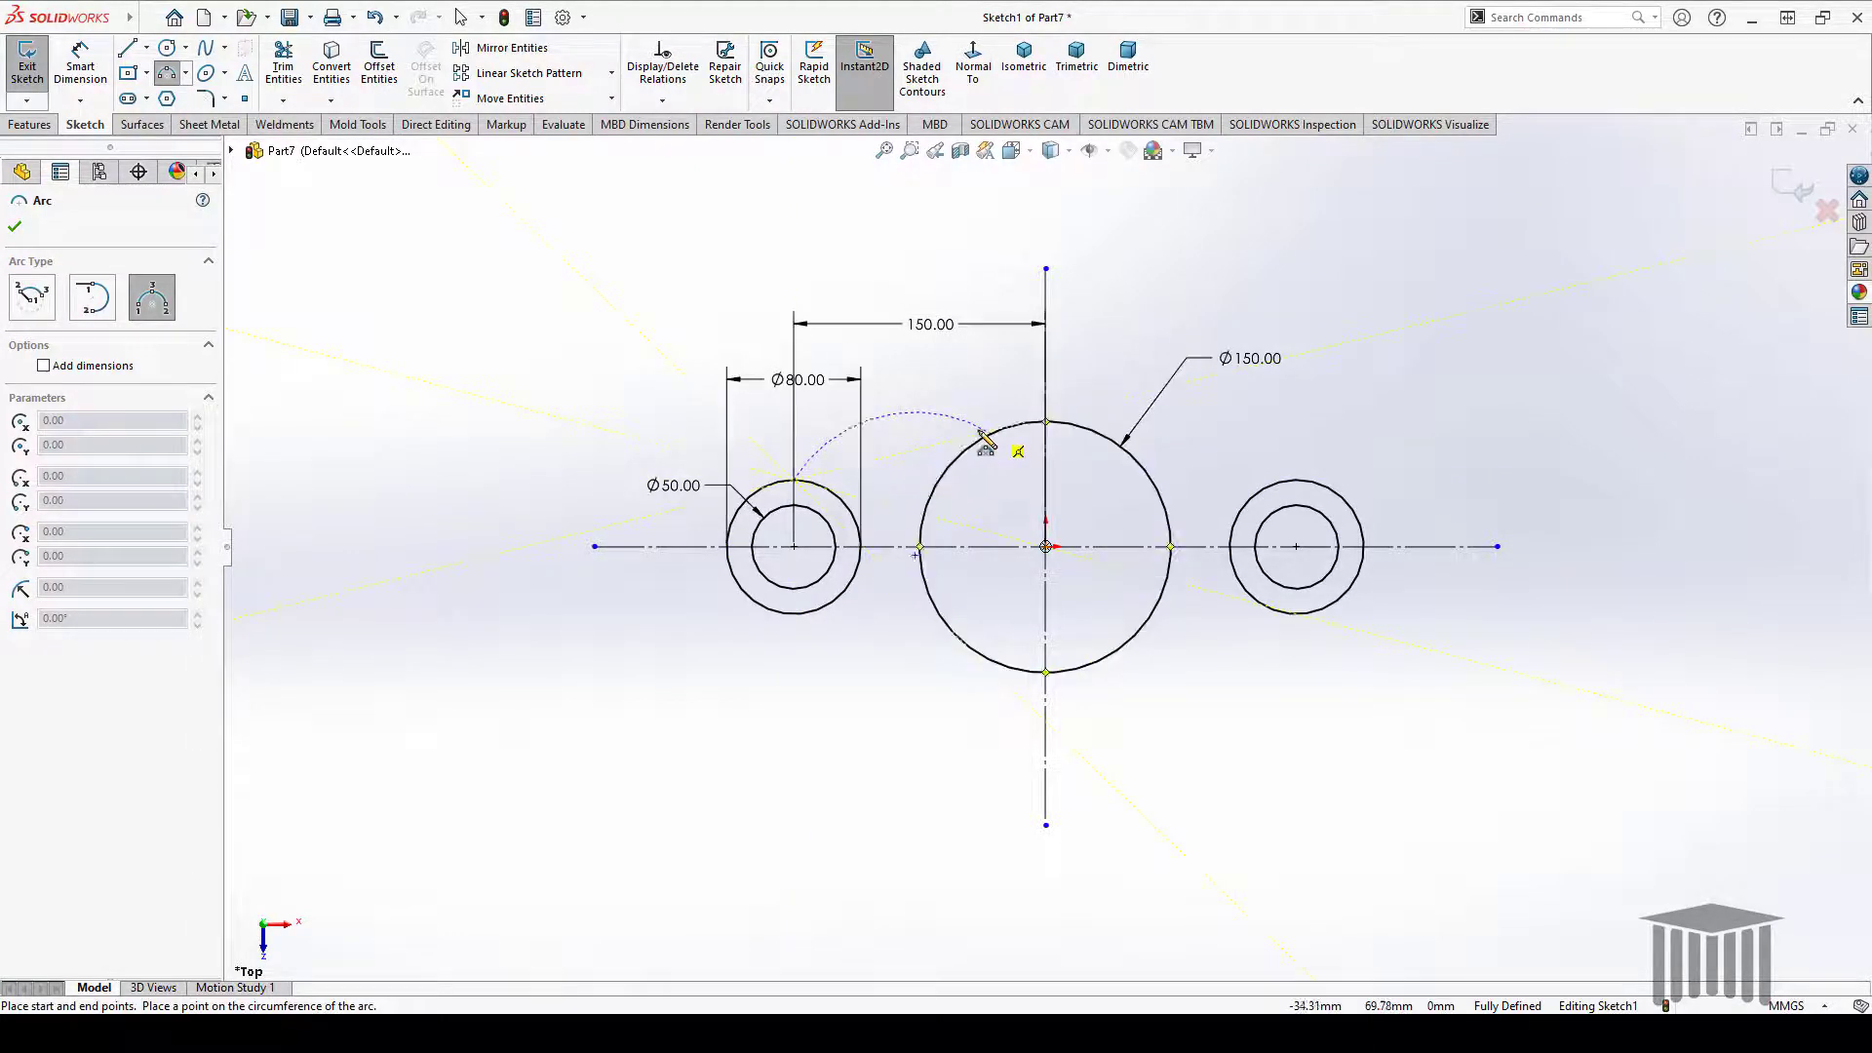
{"action": "left_click", "coordinate": [908, 474]}
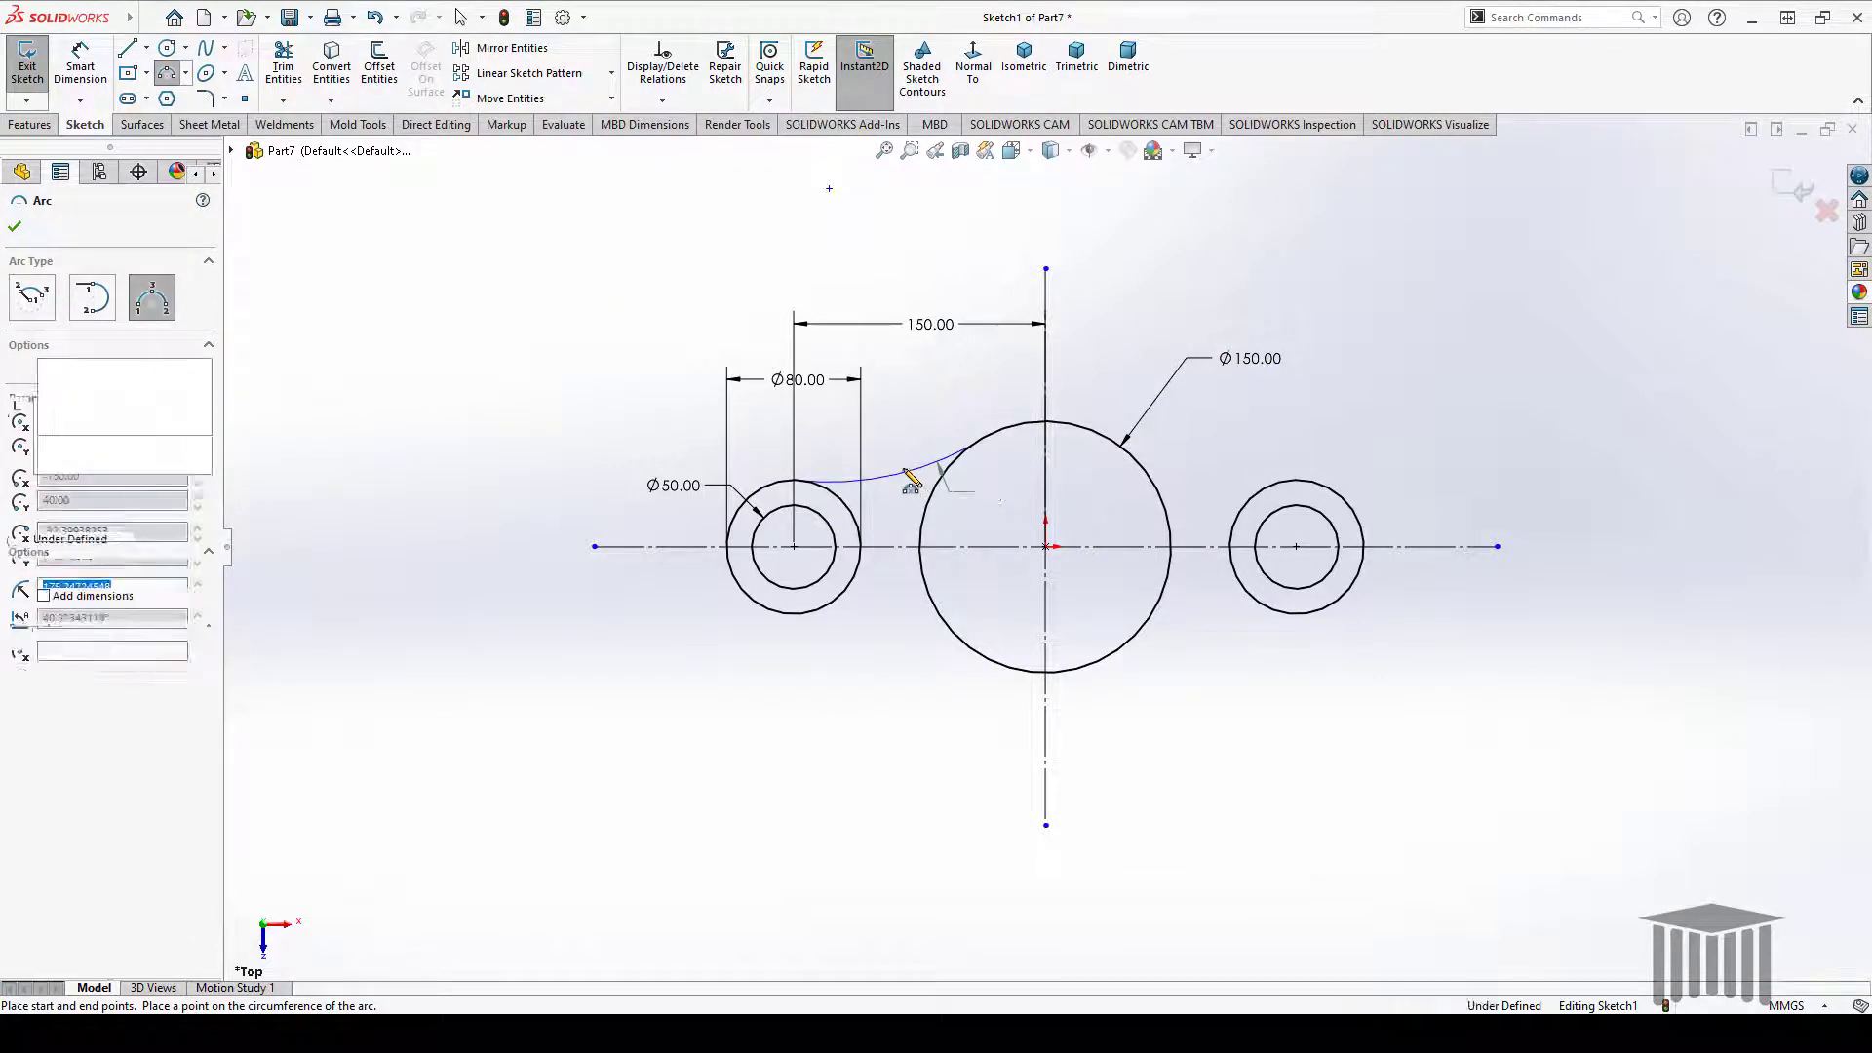
{"action": "key", "text": "Escape"}
Dimension the connecting arc with a radius of 100 mm
{"action": "left_click", "coordinate": [887, 429]}
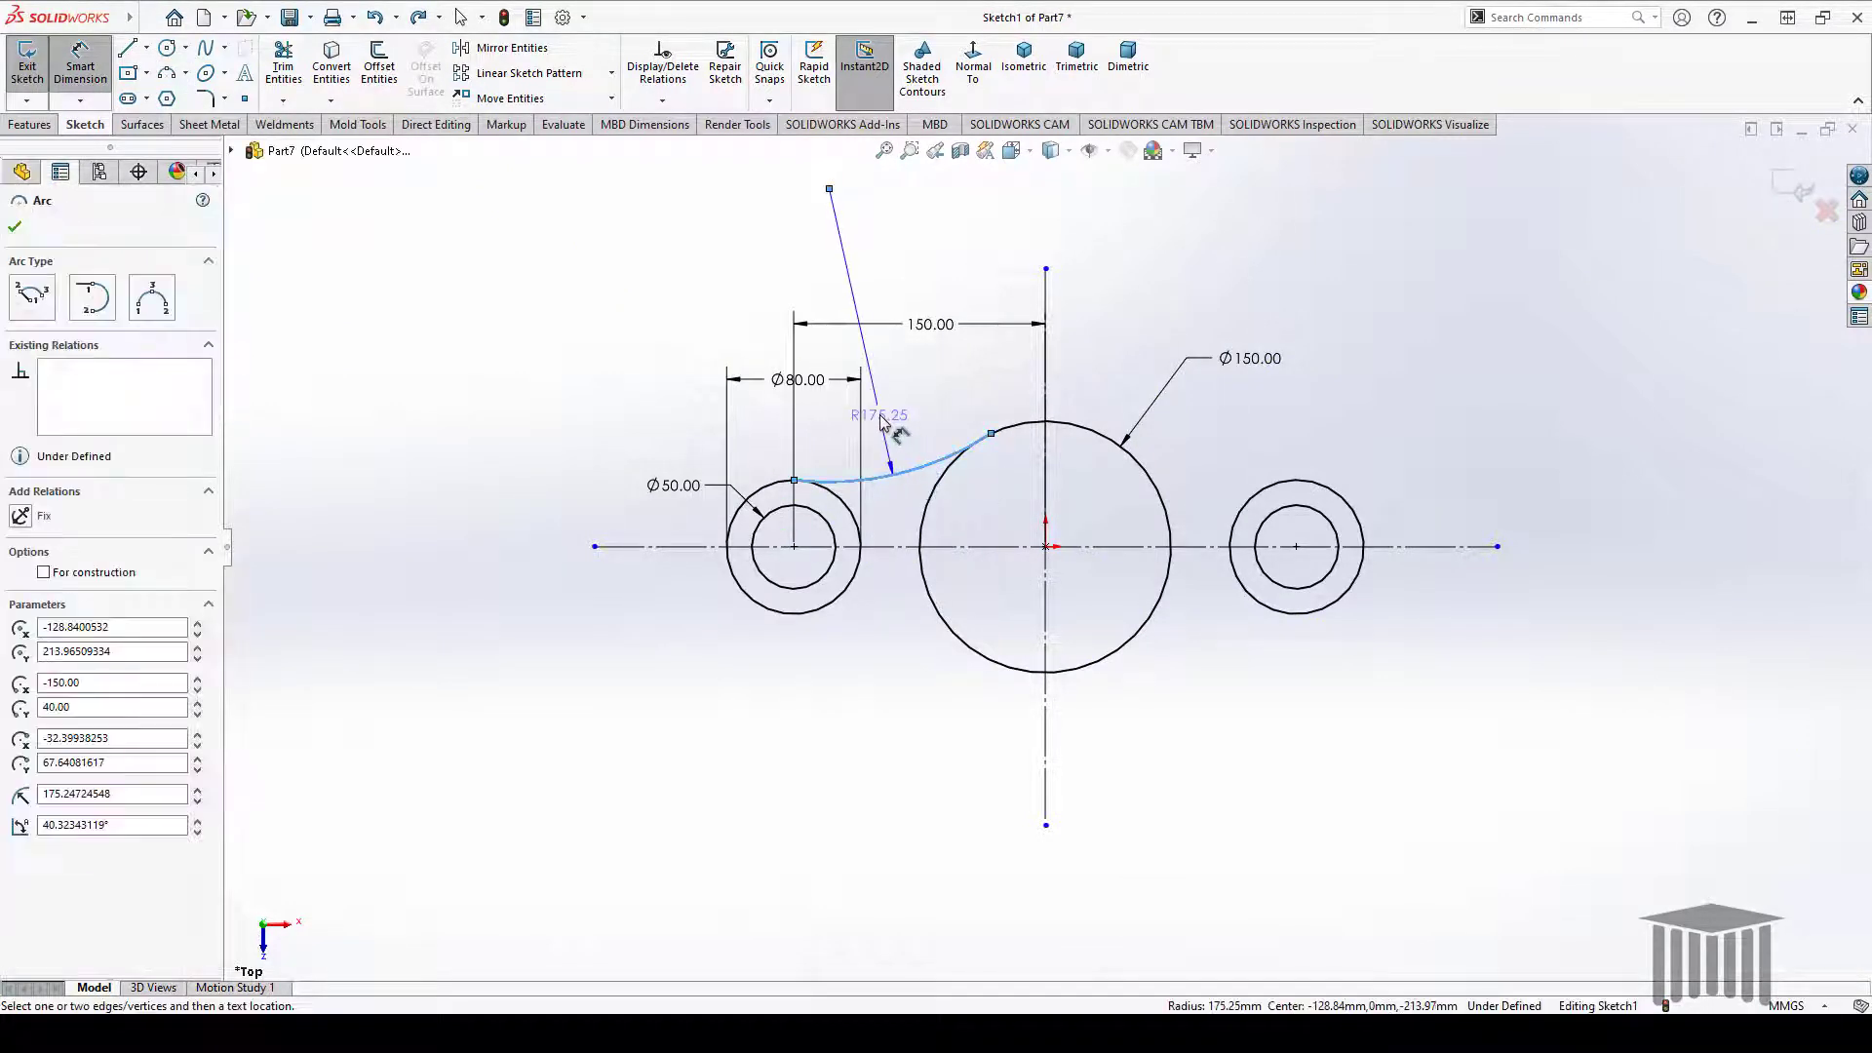
{"action": "left_click", "coordinate": [975, 312]}
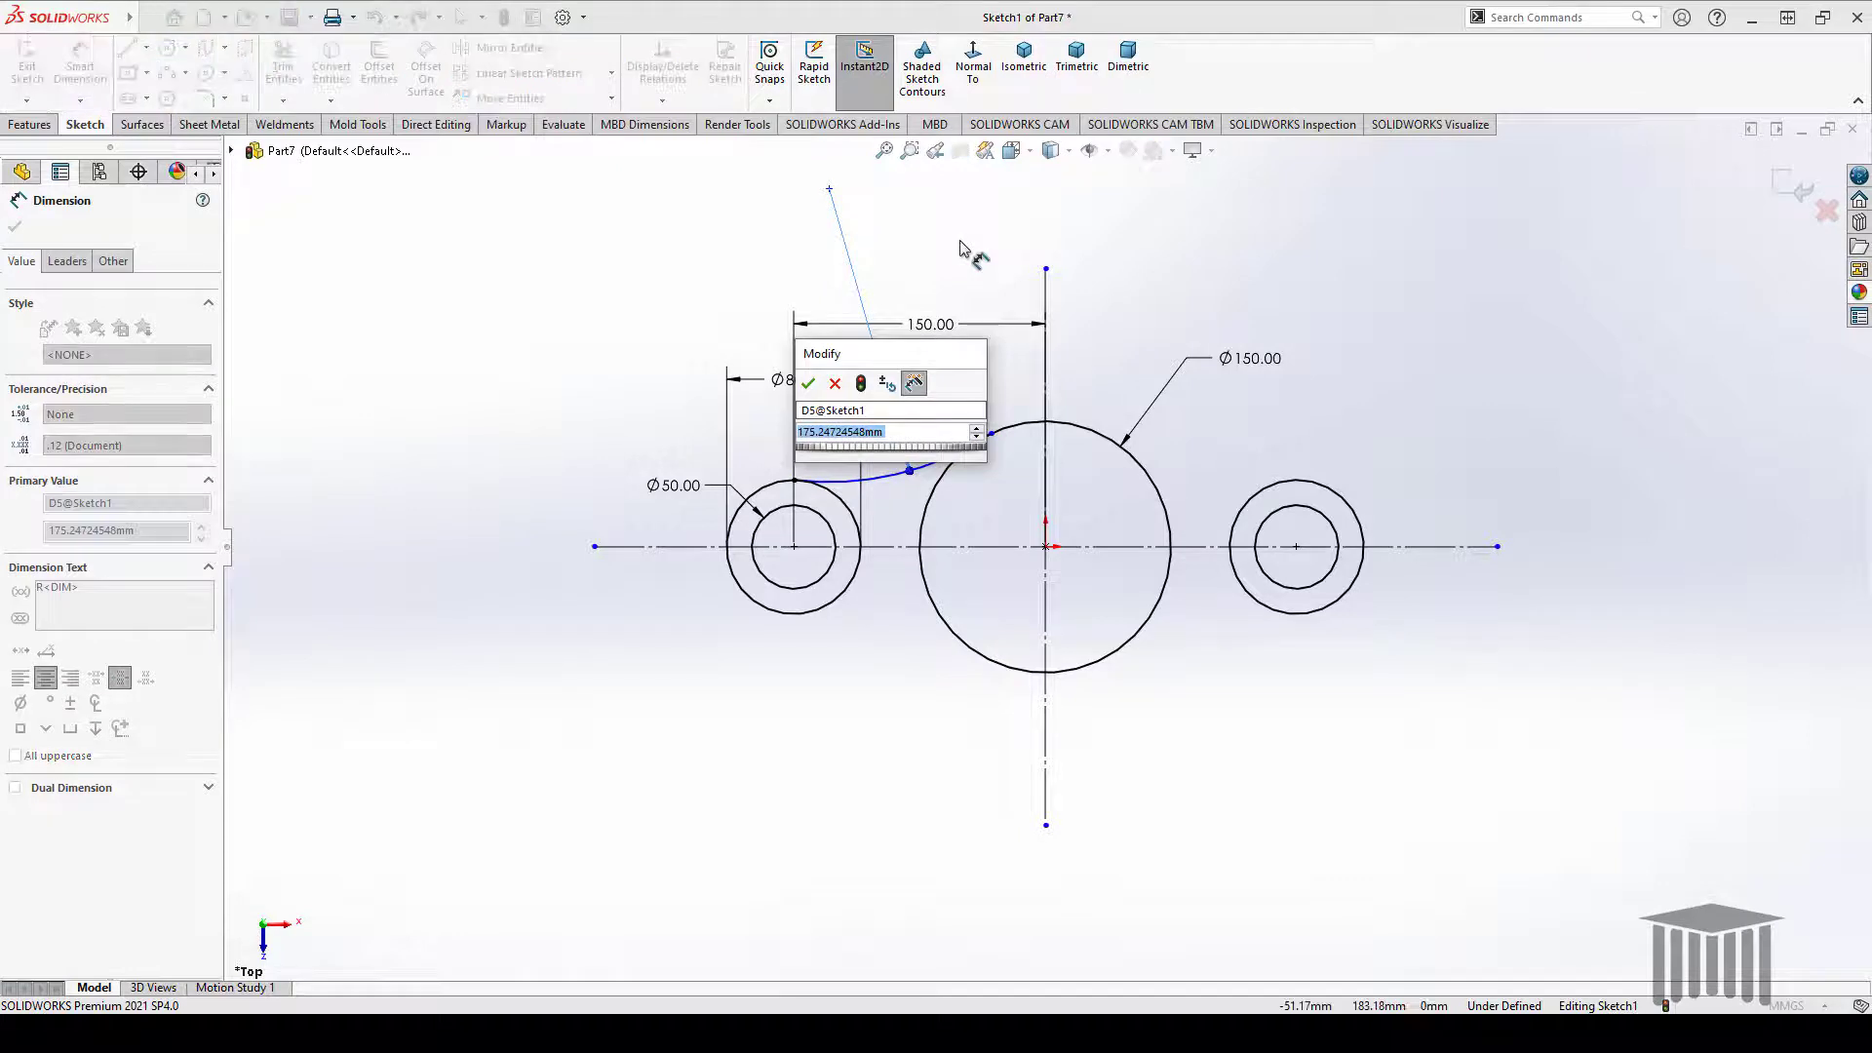
{"action": "type", "text": "100"}
{"action": "key", "text": "Return"}
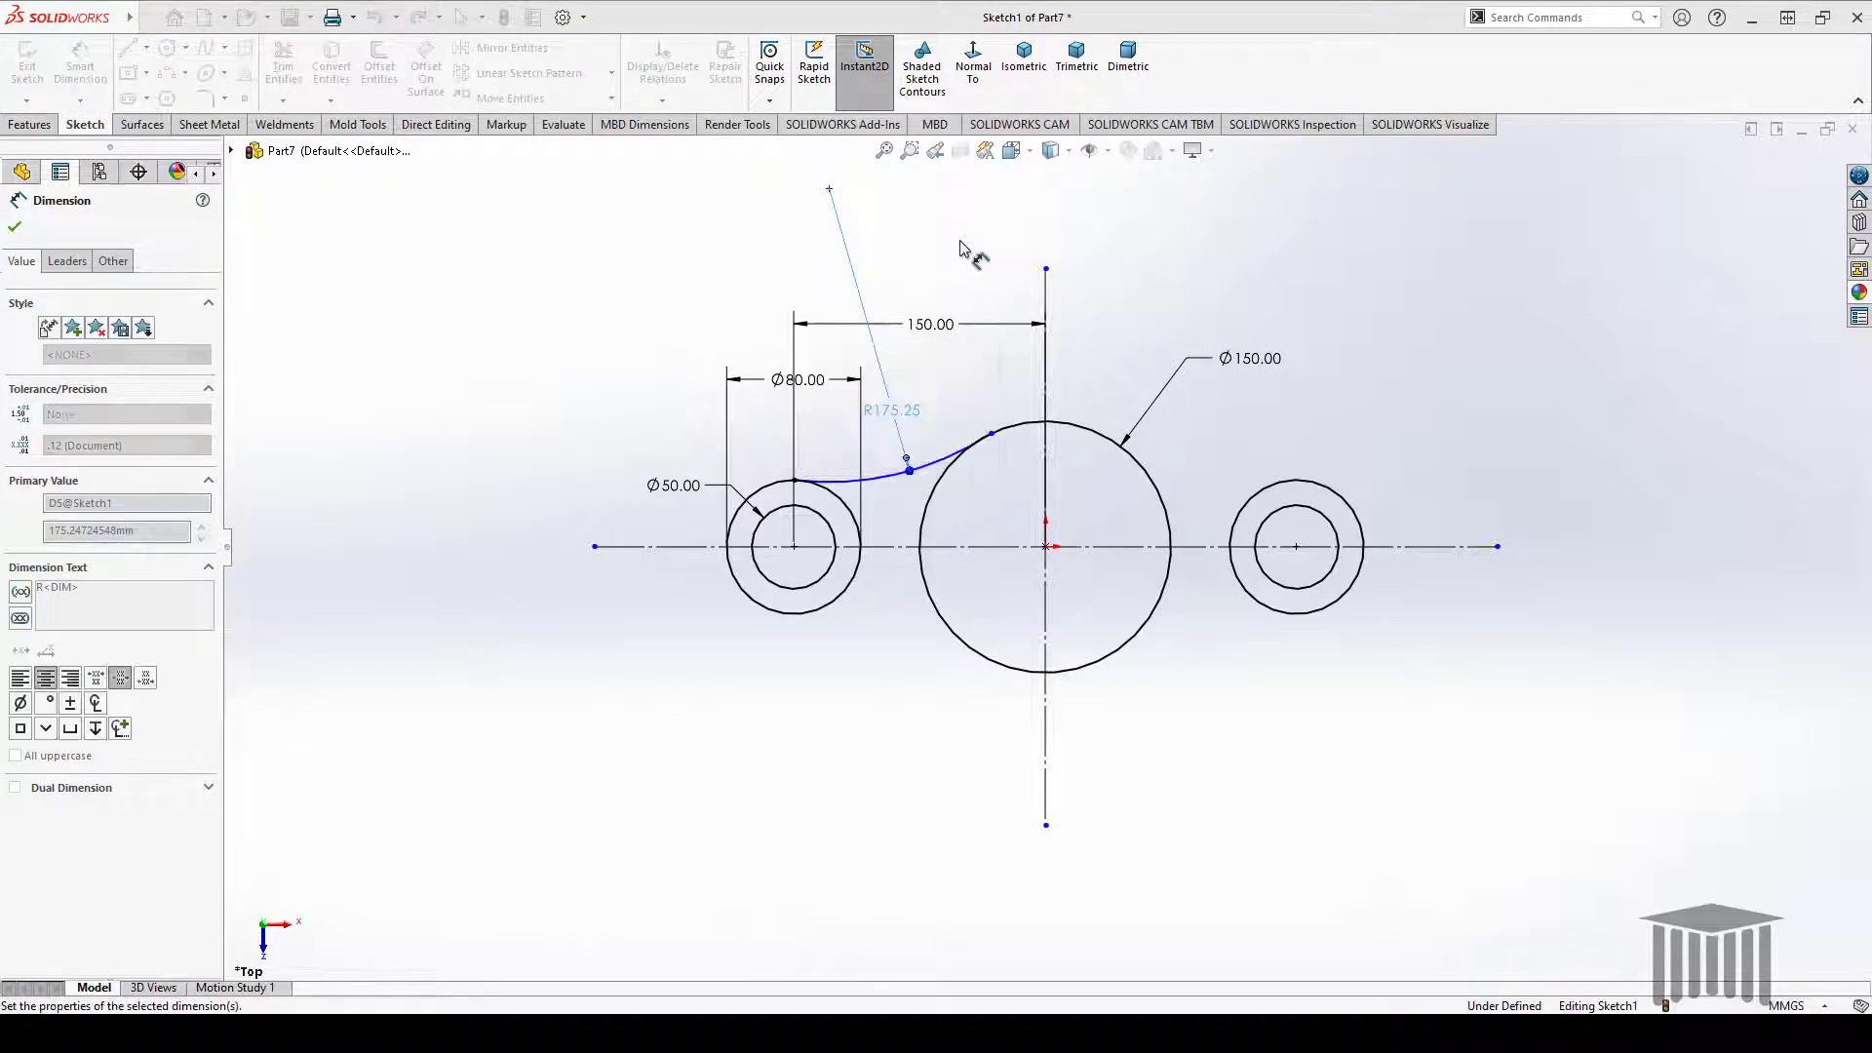
{"action": "left_click", "coordinate": [14, 228]}
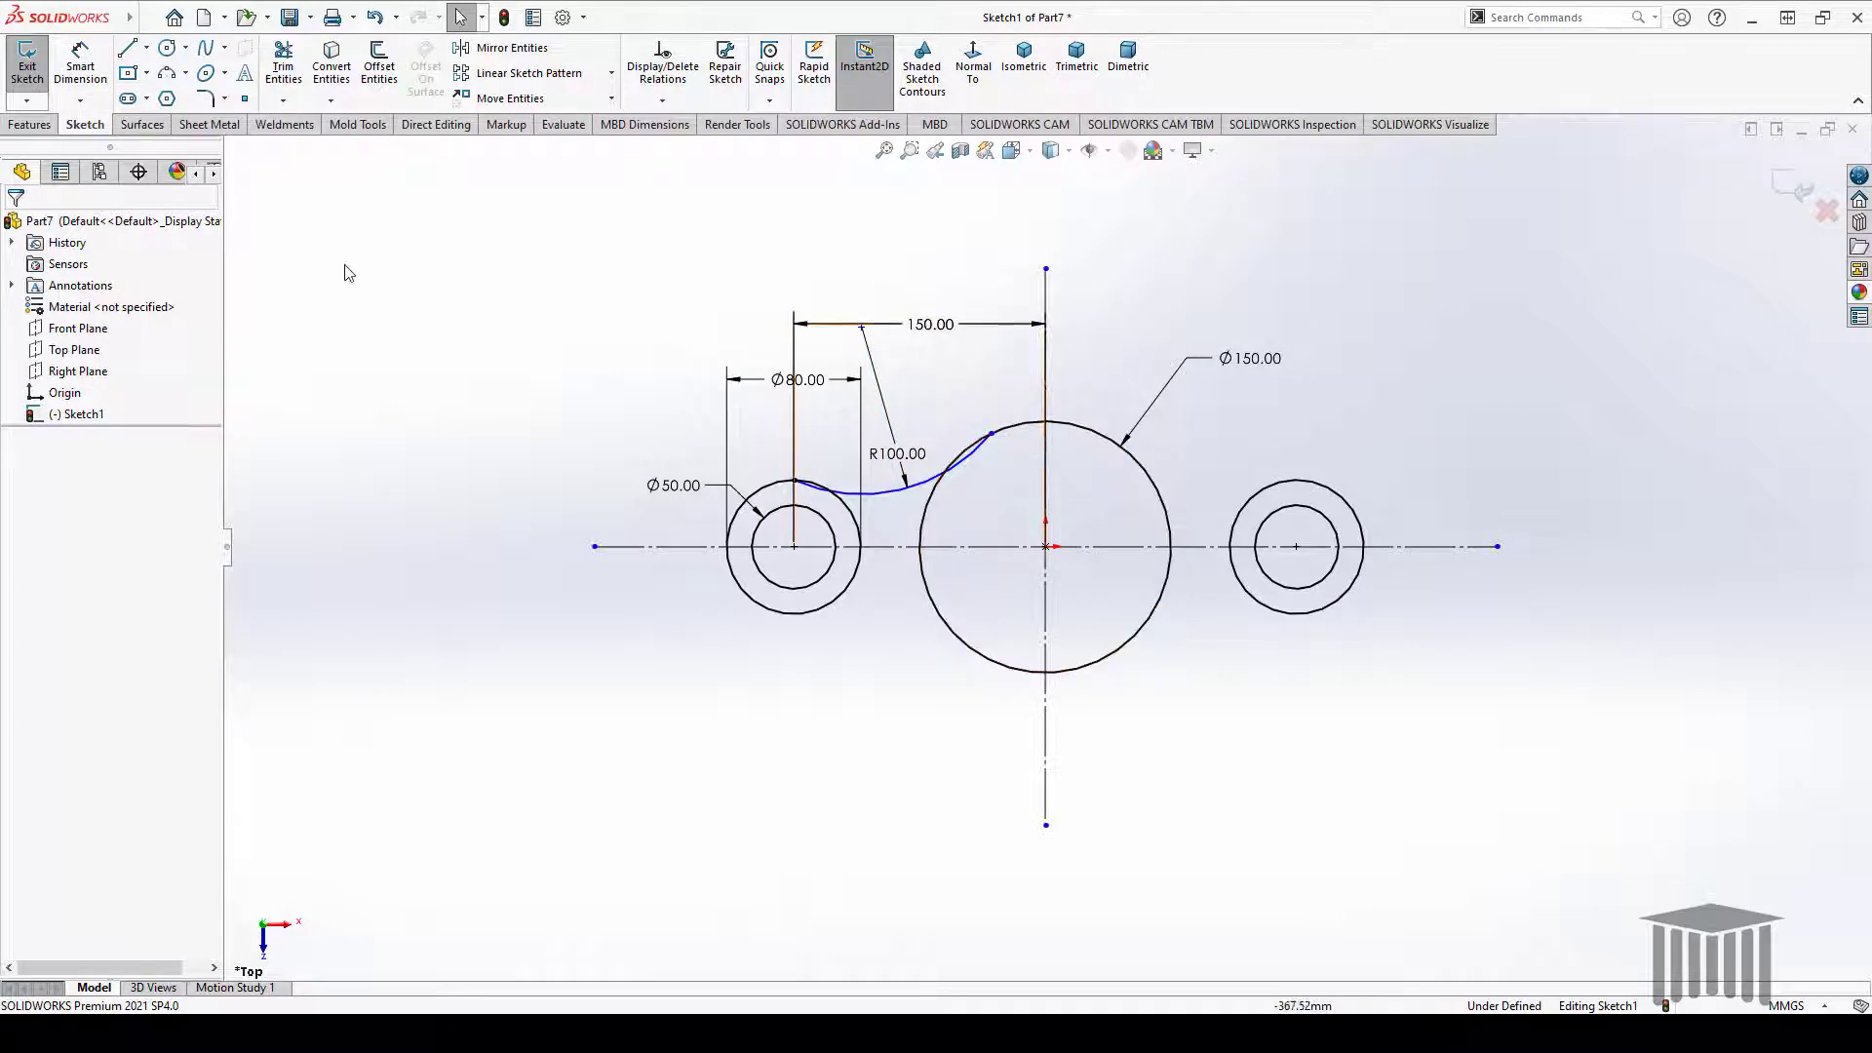
Make the connecting arc tangent to the central circle and to the left 80 mm circle
{"action": "left_click", "coordinate": [980, 441]}
{"action": "left_click", "coordinate": [1004, 427], "text": "ctrl"}
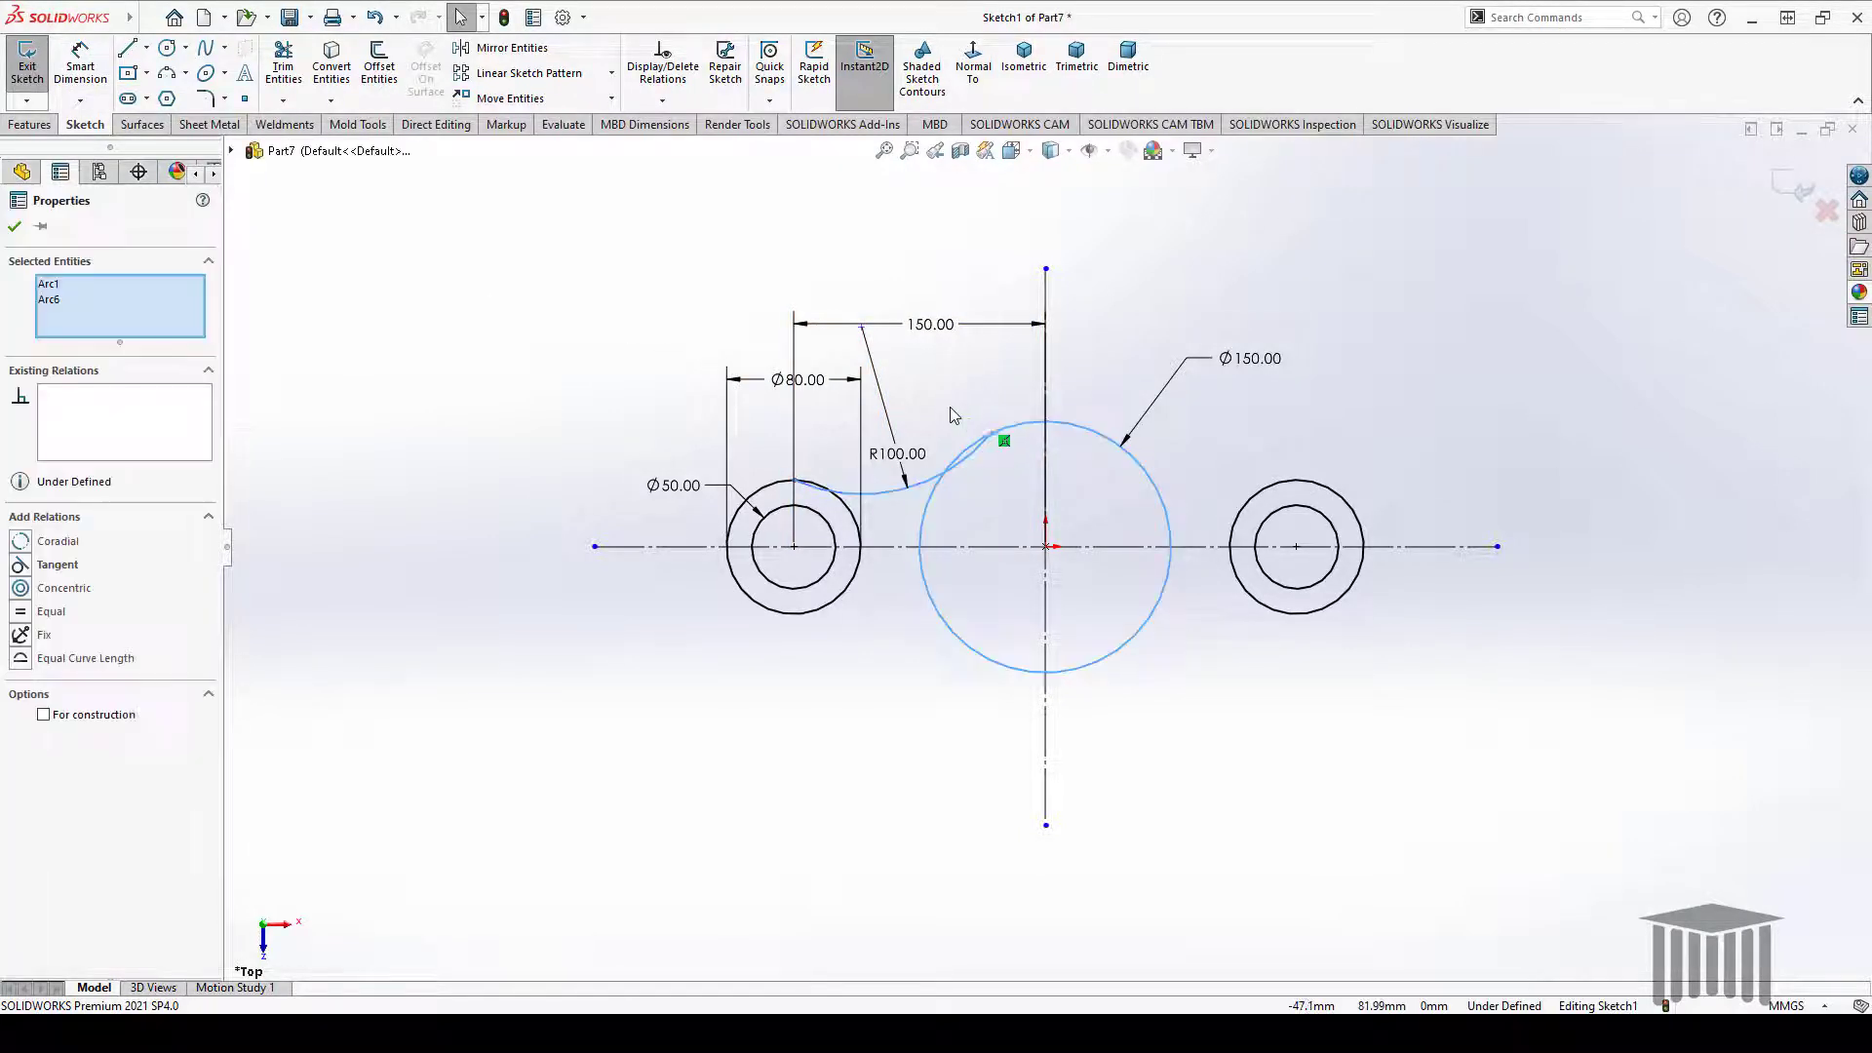
{"action": "left_click", "coordinate": [1037, 330]}
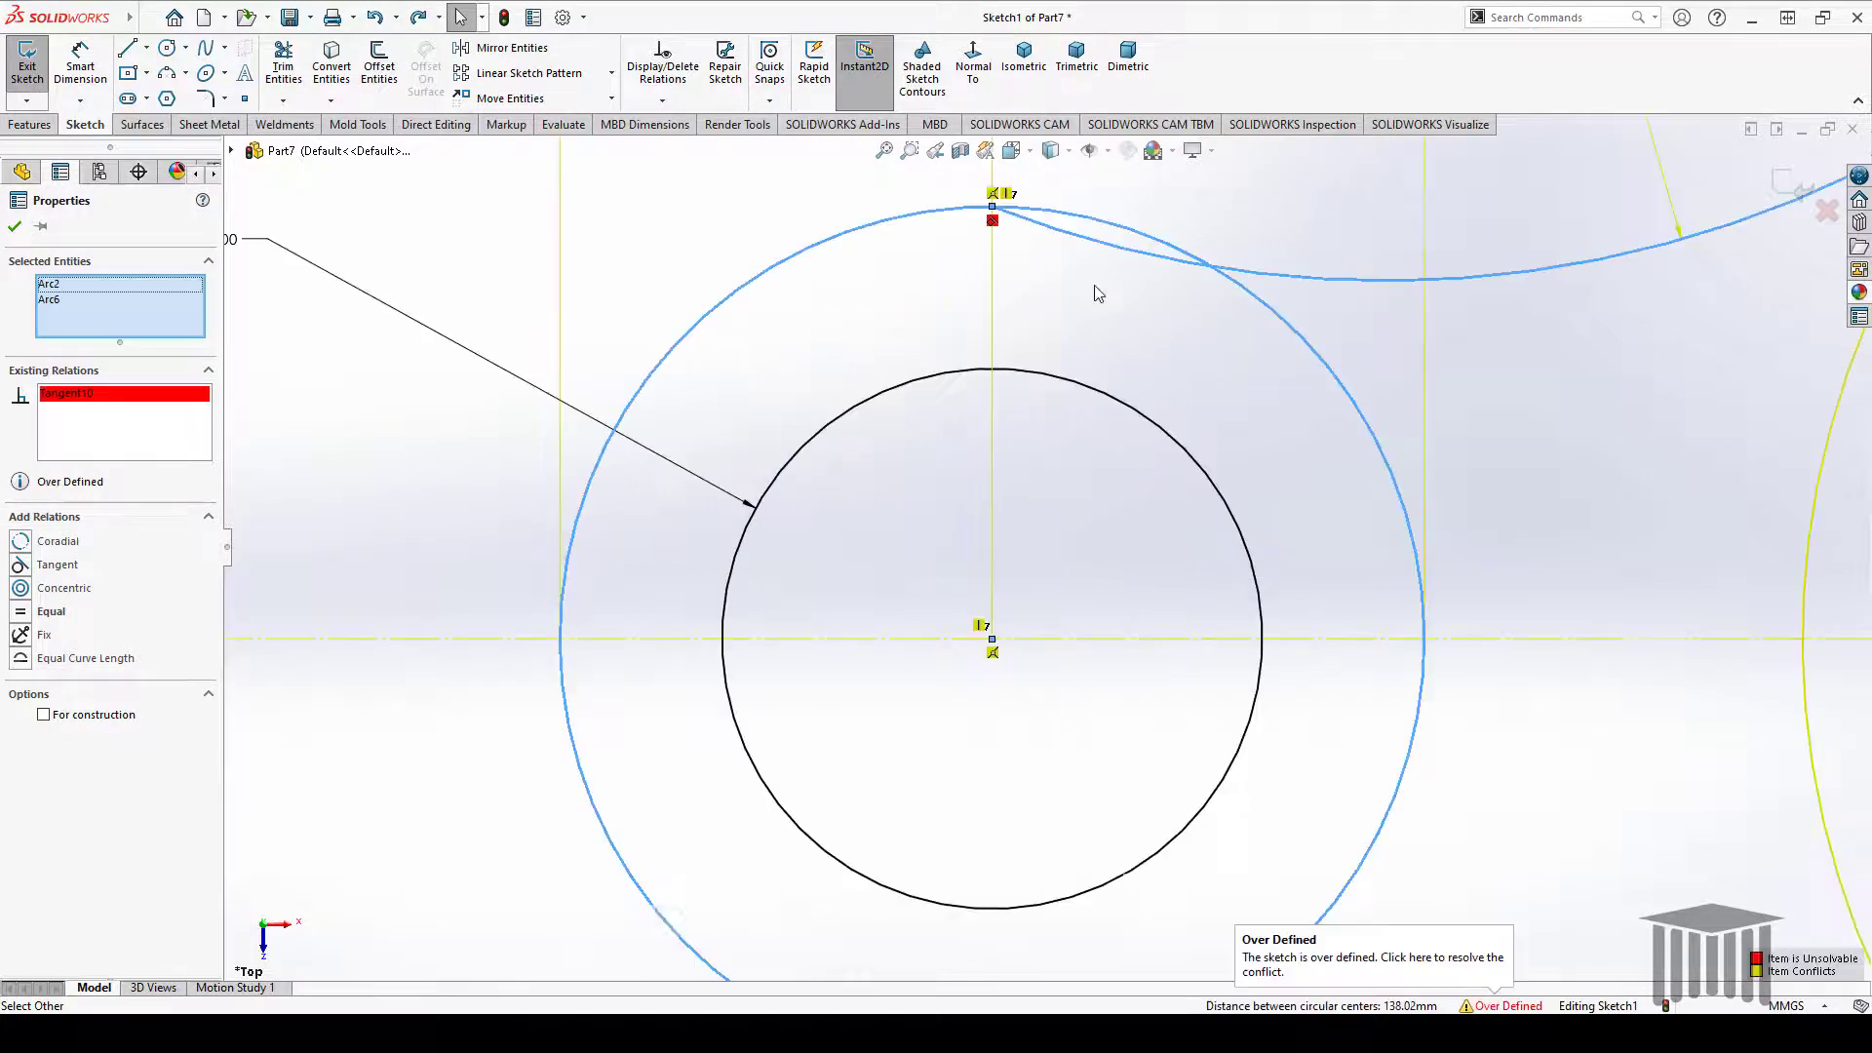
Delete the conflicting coincident relation between the connecting arc's left endpoint and the 80 mm circle
{"action": "left_click", "coordinate": [1095, 292]}
{"action": "left_click", "coordinate": [1017, 212]}
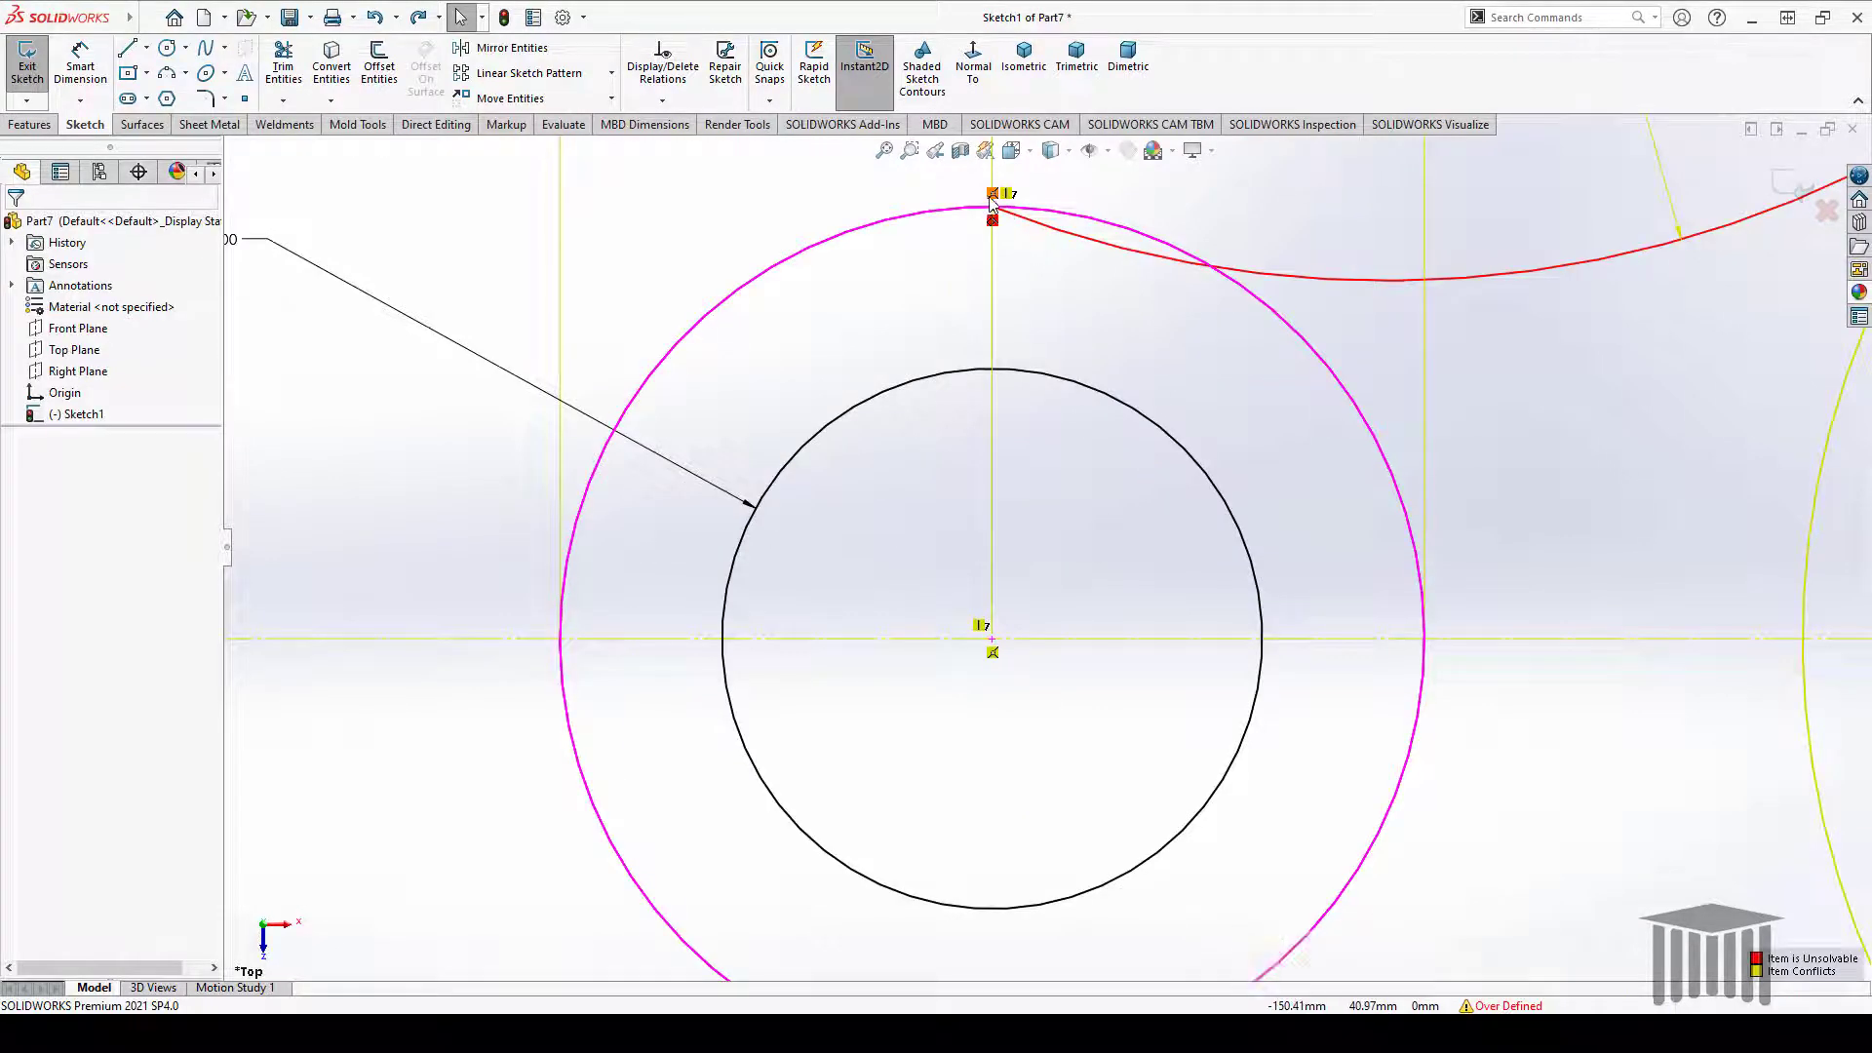
{"action": "key", "text": "Delete"}
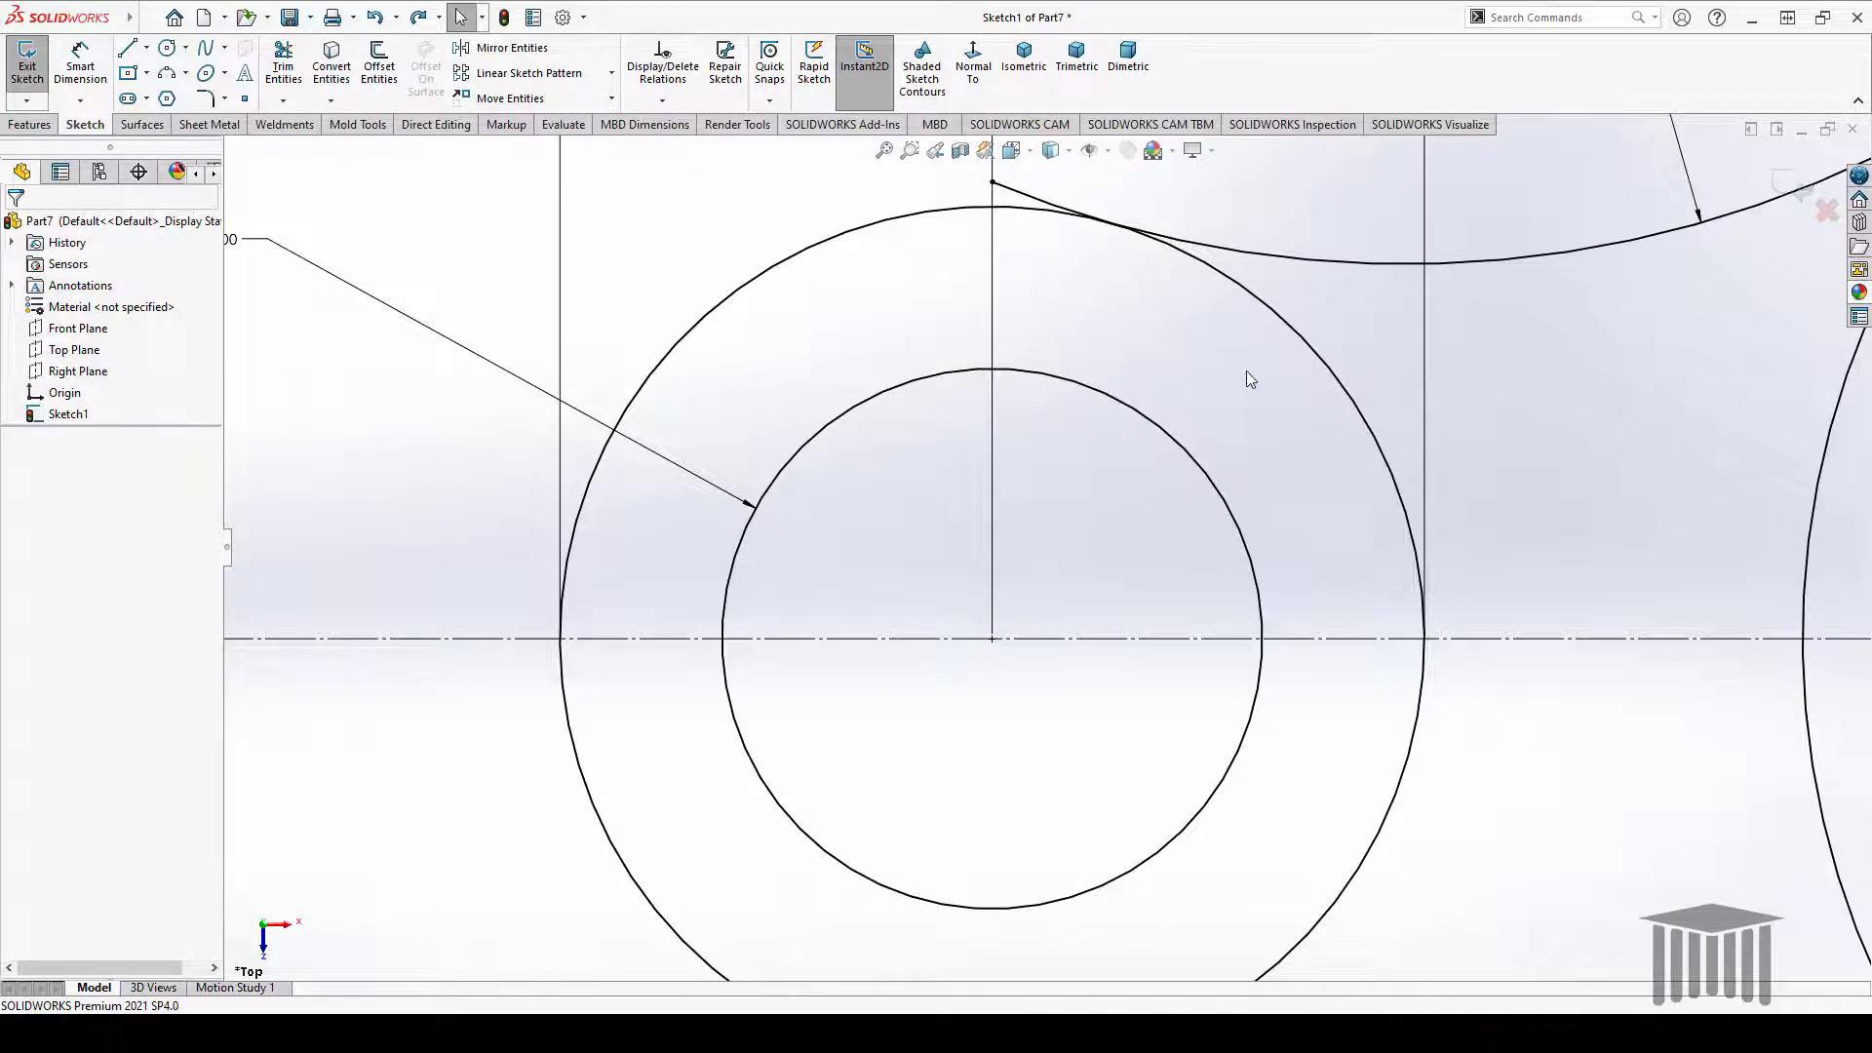
Trim the connecting arc's left end back to its tangent point on the 80 mm circle
{"action": "scroll", "coordinate": [1238, 374], "scroll_direction": "up", "scroll_amount": 4}
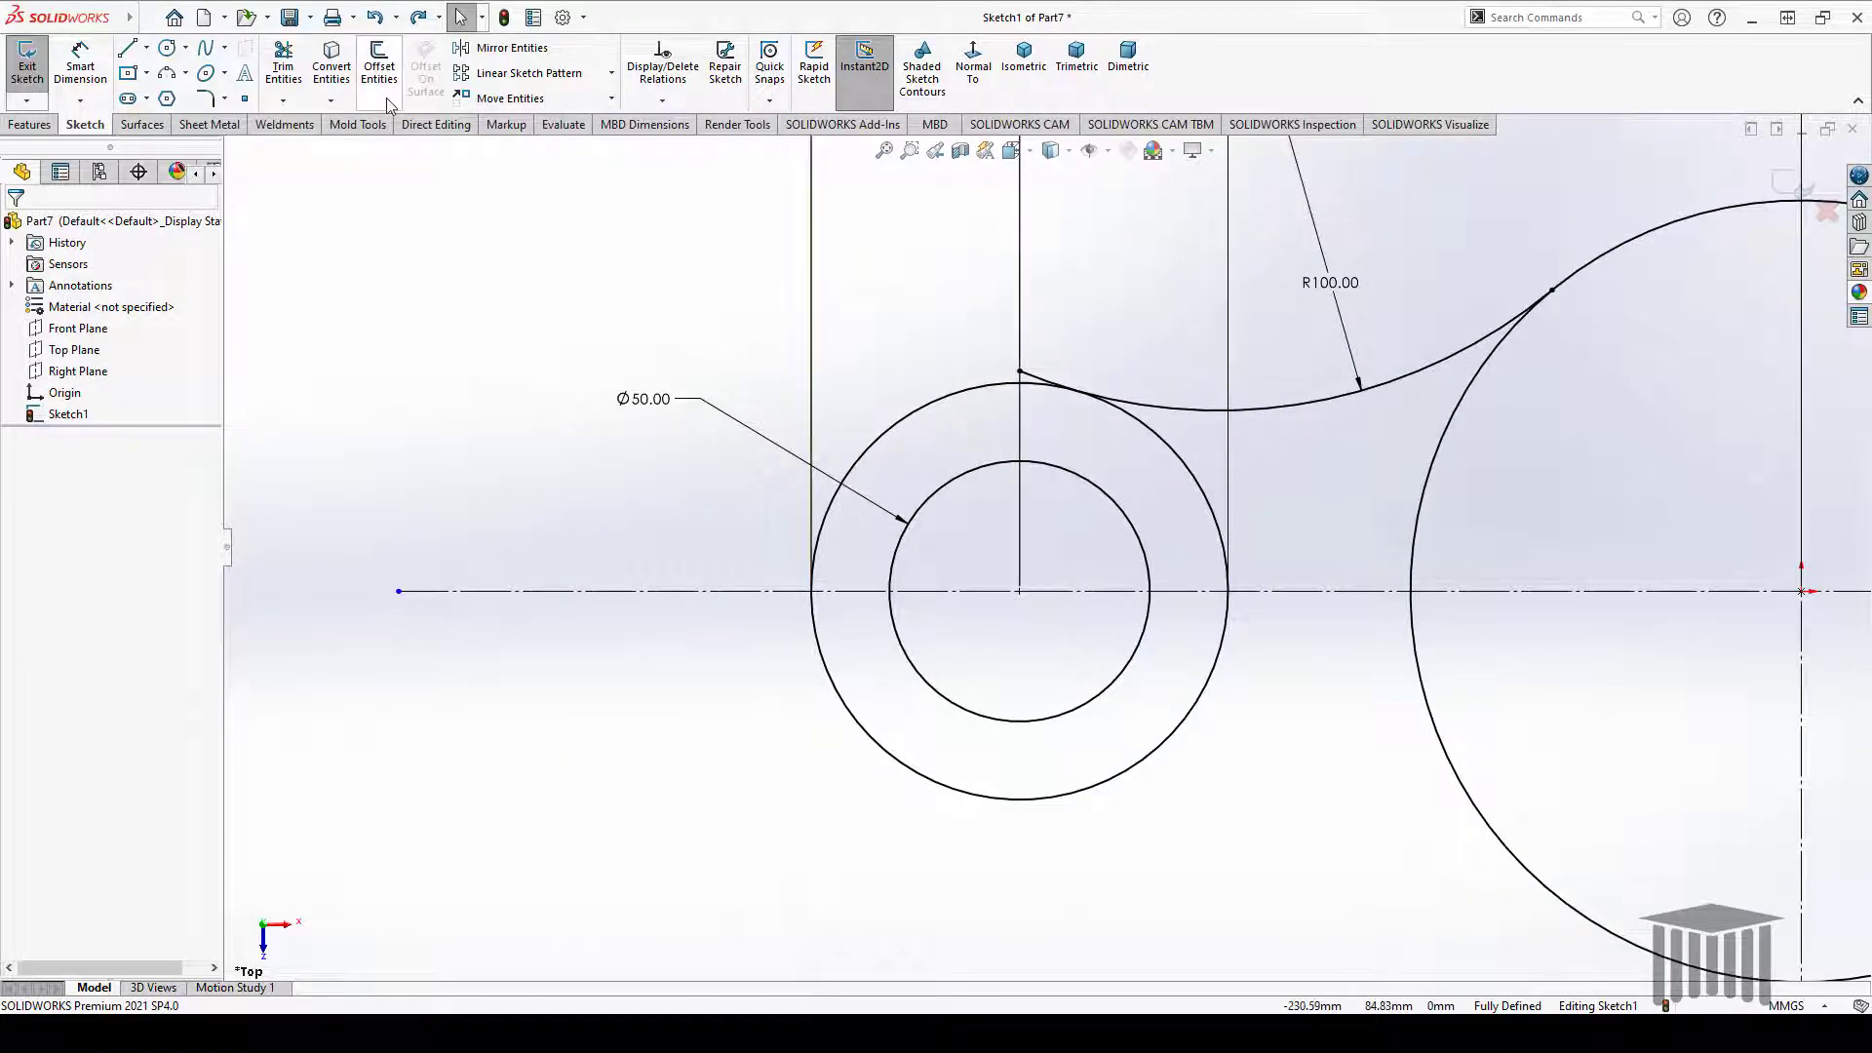
{"action": "left_click", "coordinate": [283, 67]}
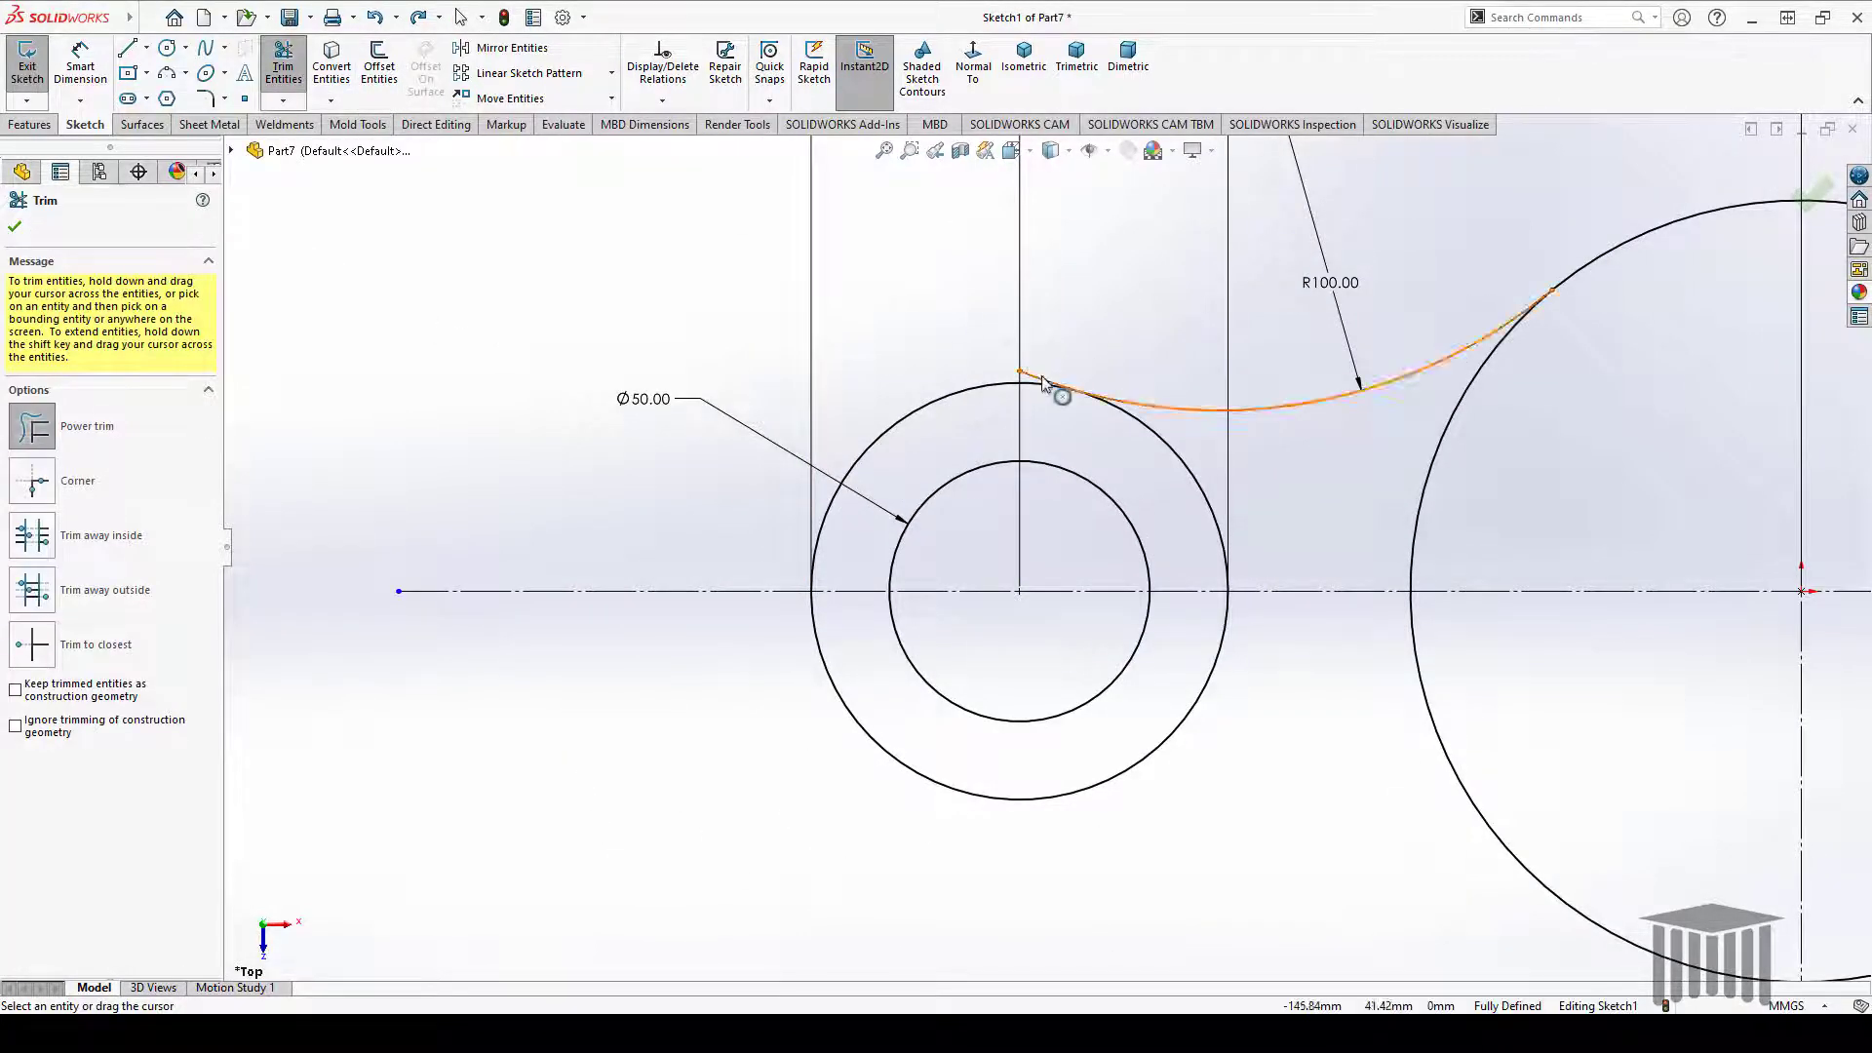
{"action": "left_click_drag", "start_coordinate": [1026, 374], "coordinate": [1033, 379]}
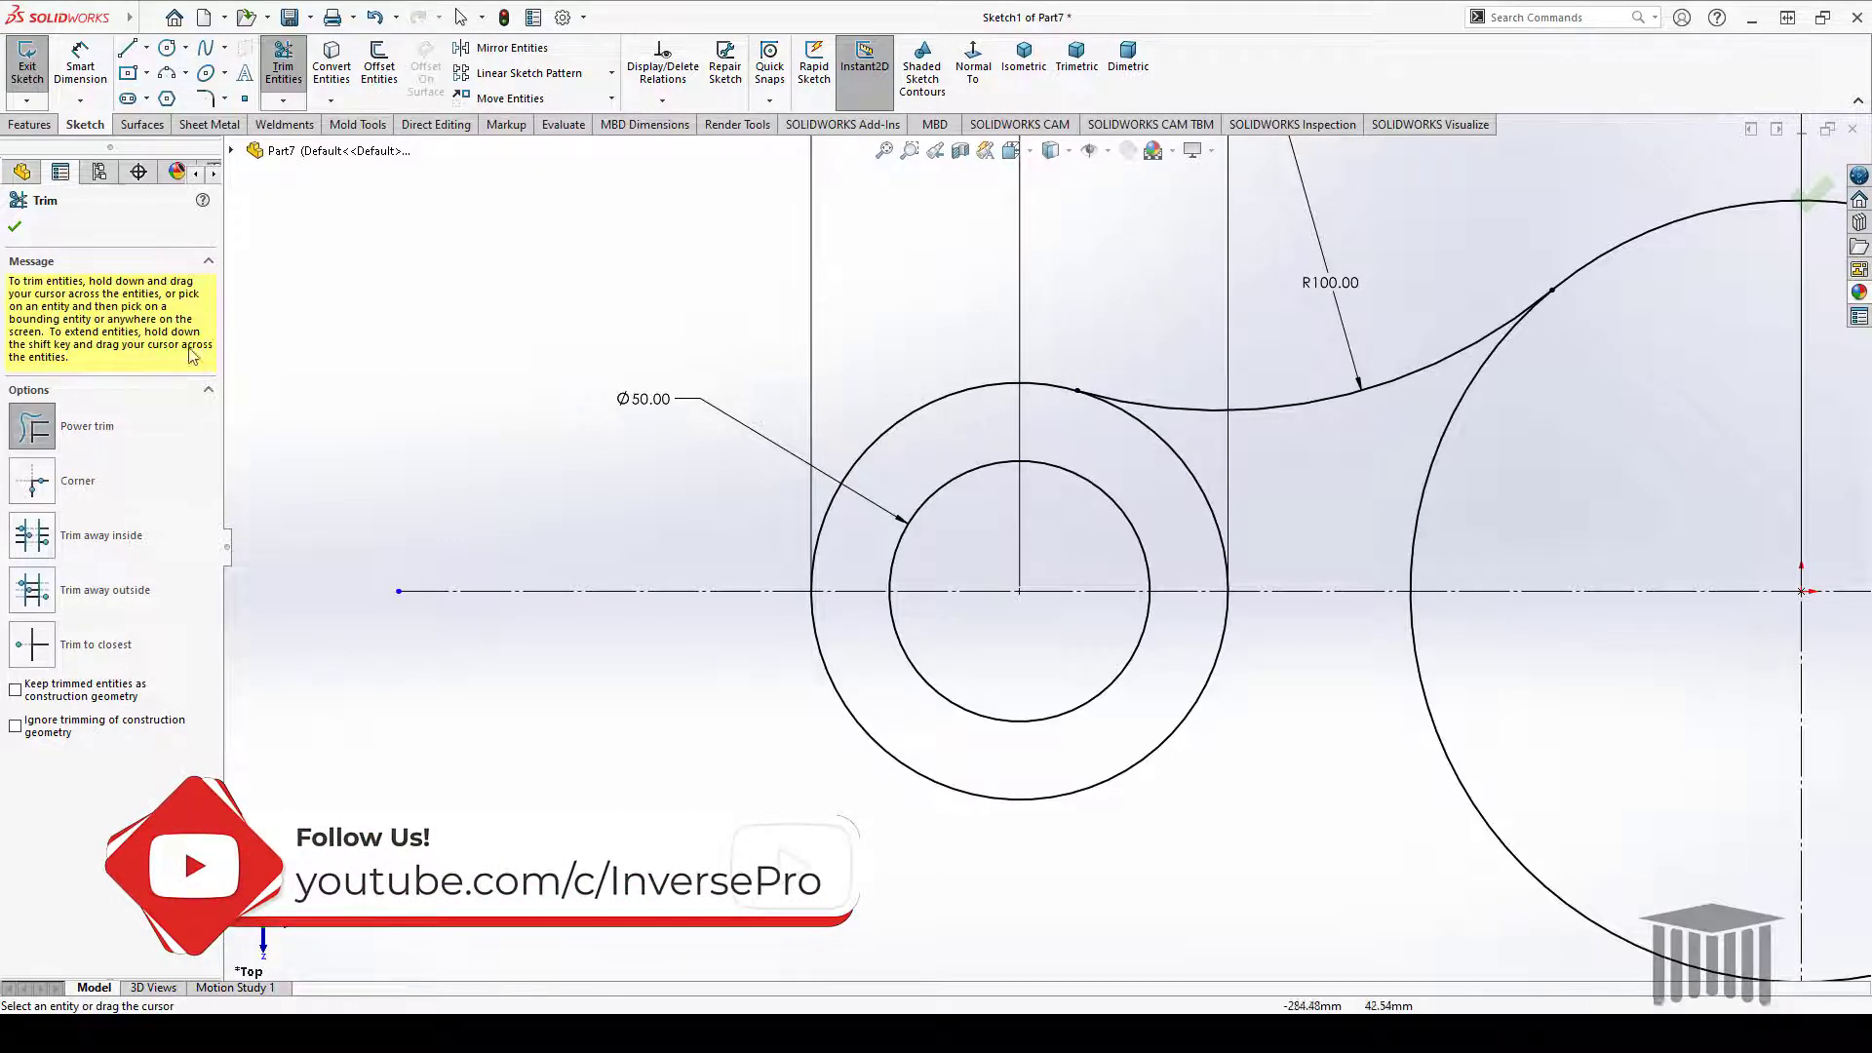
{"action": "key", "text": "Escape"}
Mirror the 100 mm connecting arc about the horizontal centerline
{"action": "scroll", "coordinate": [851, 435], "scroll_direction": "up", "scroll_amount": 5}
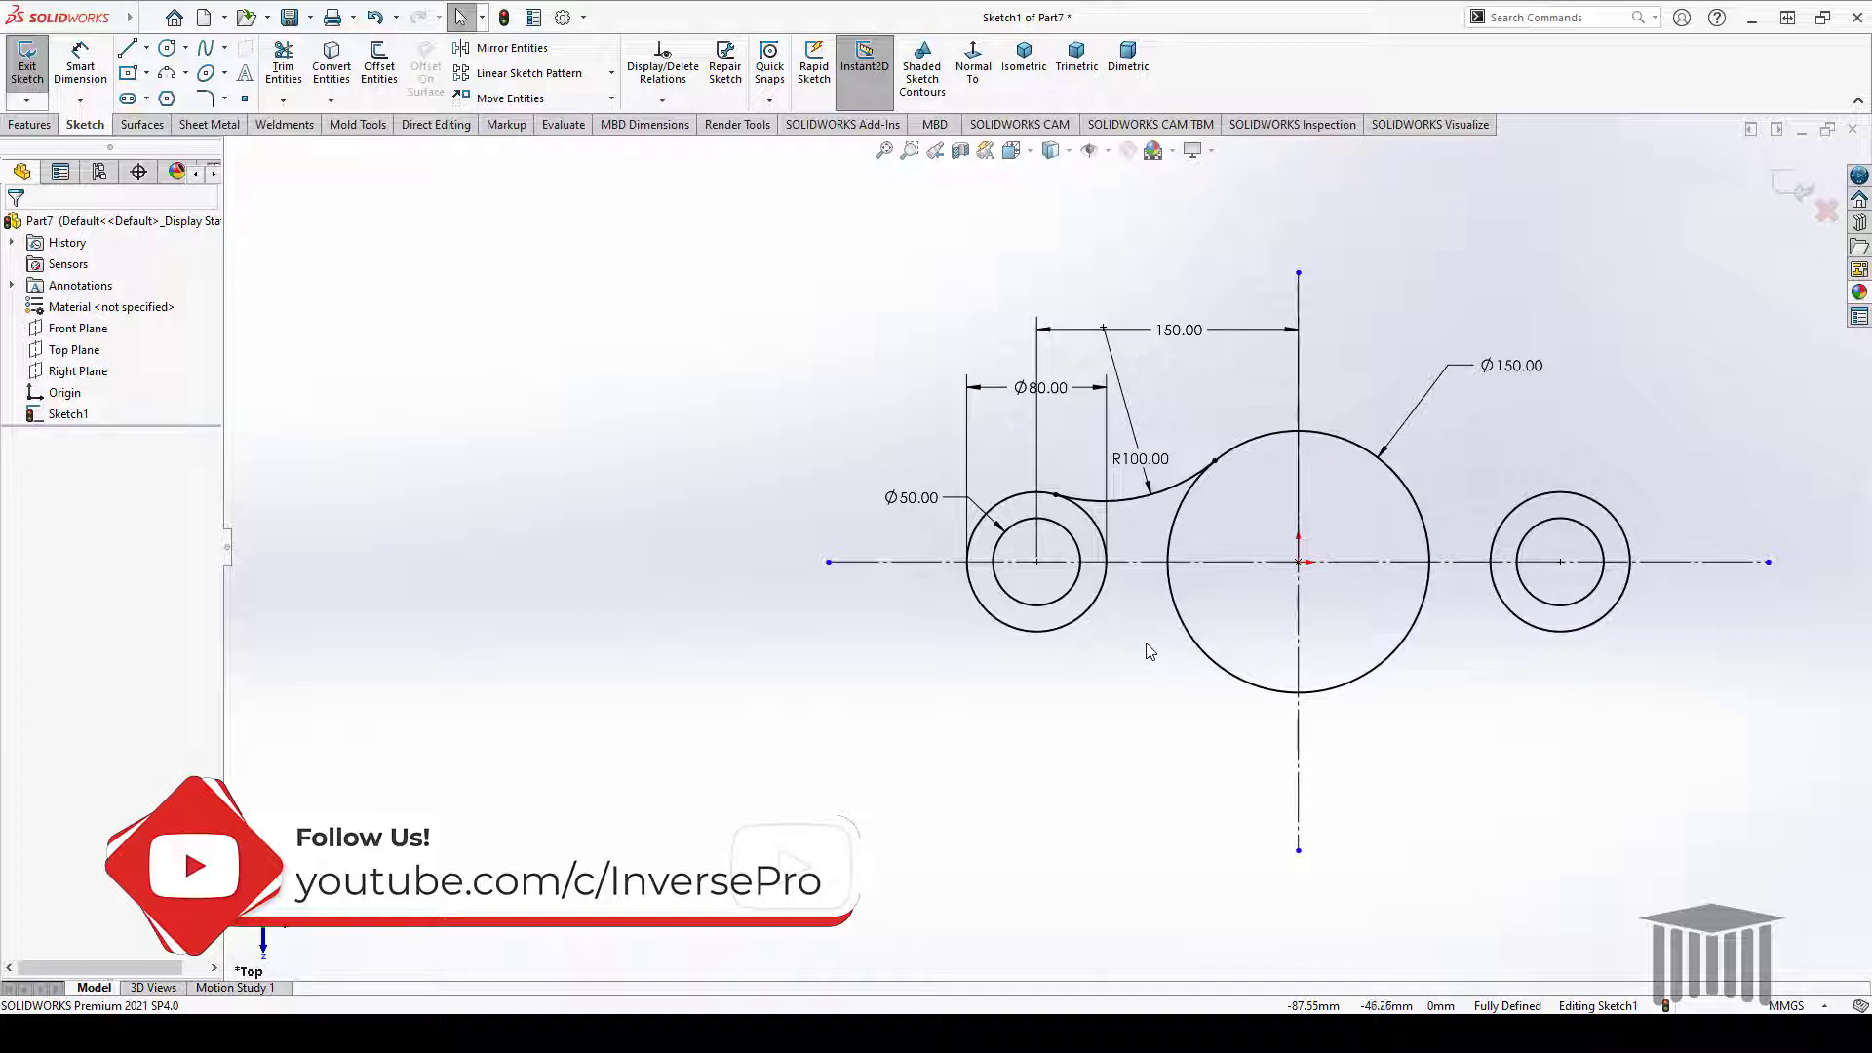
{"action": "left_click", "coordinate": [509, 47]}
{"action": "left_click", "coordinate": [1130, 500]}
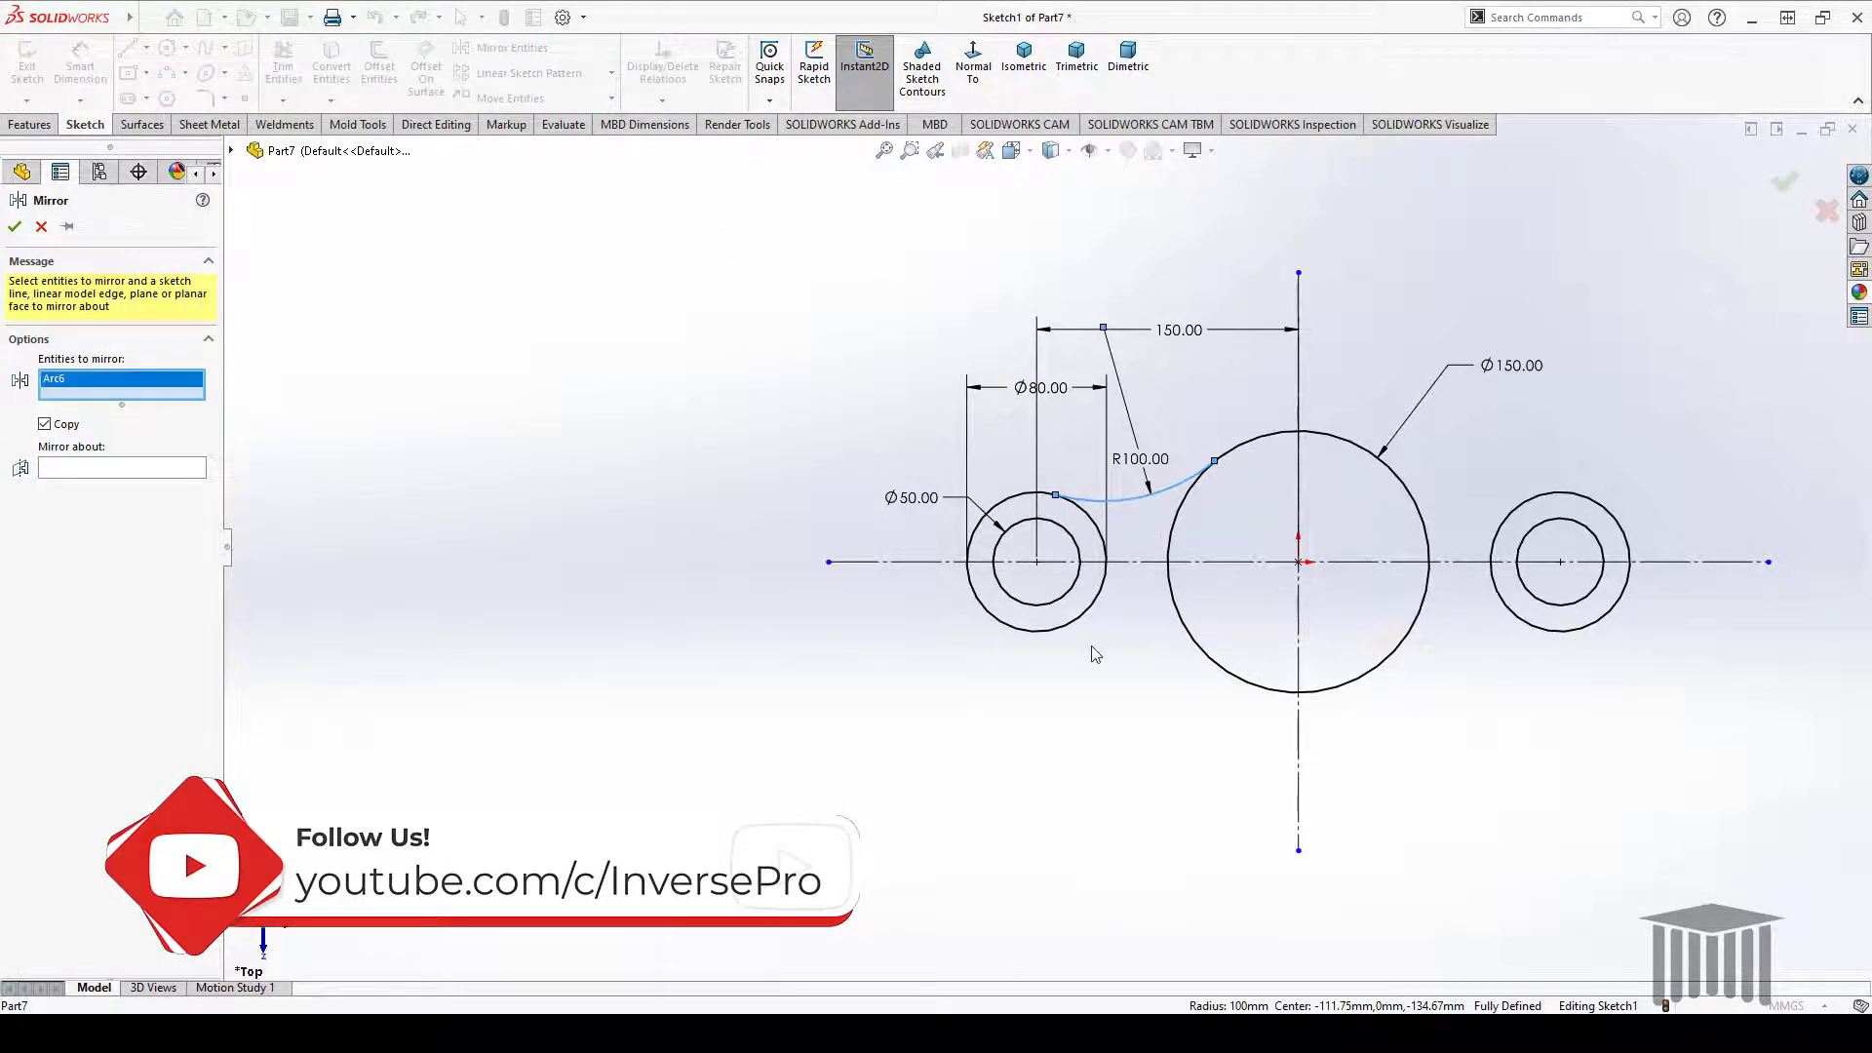
{"action": "left_click", "coordinate": [111, 470]}
{"action": "left_click", "coordinate": [1133, 562]}
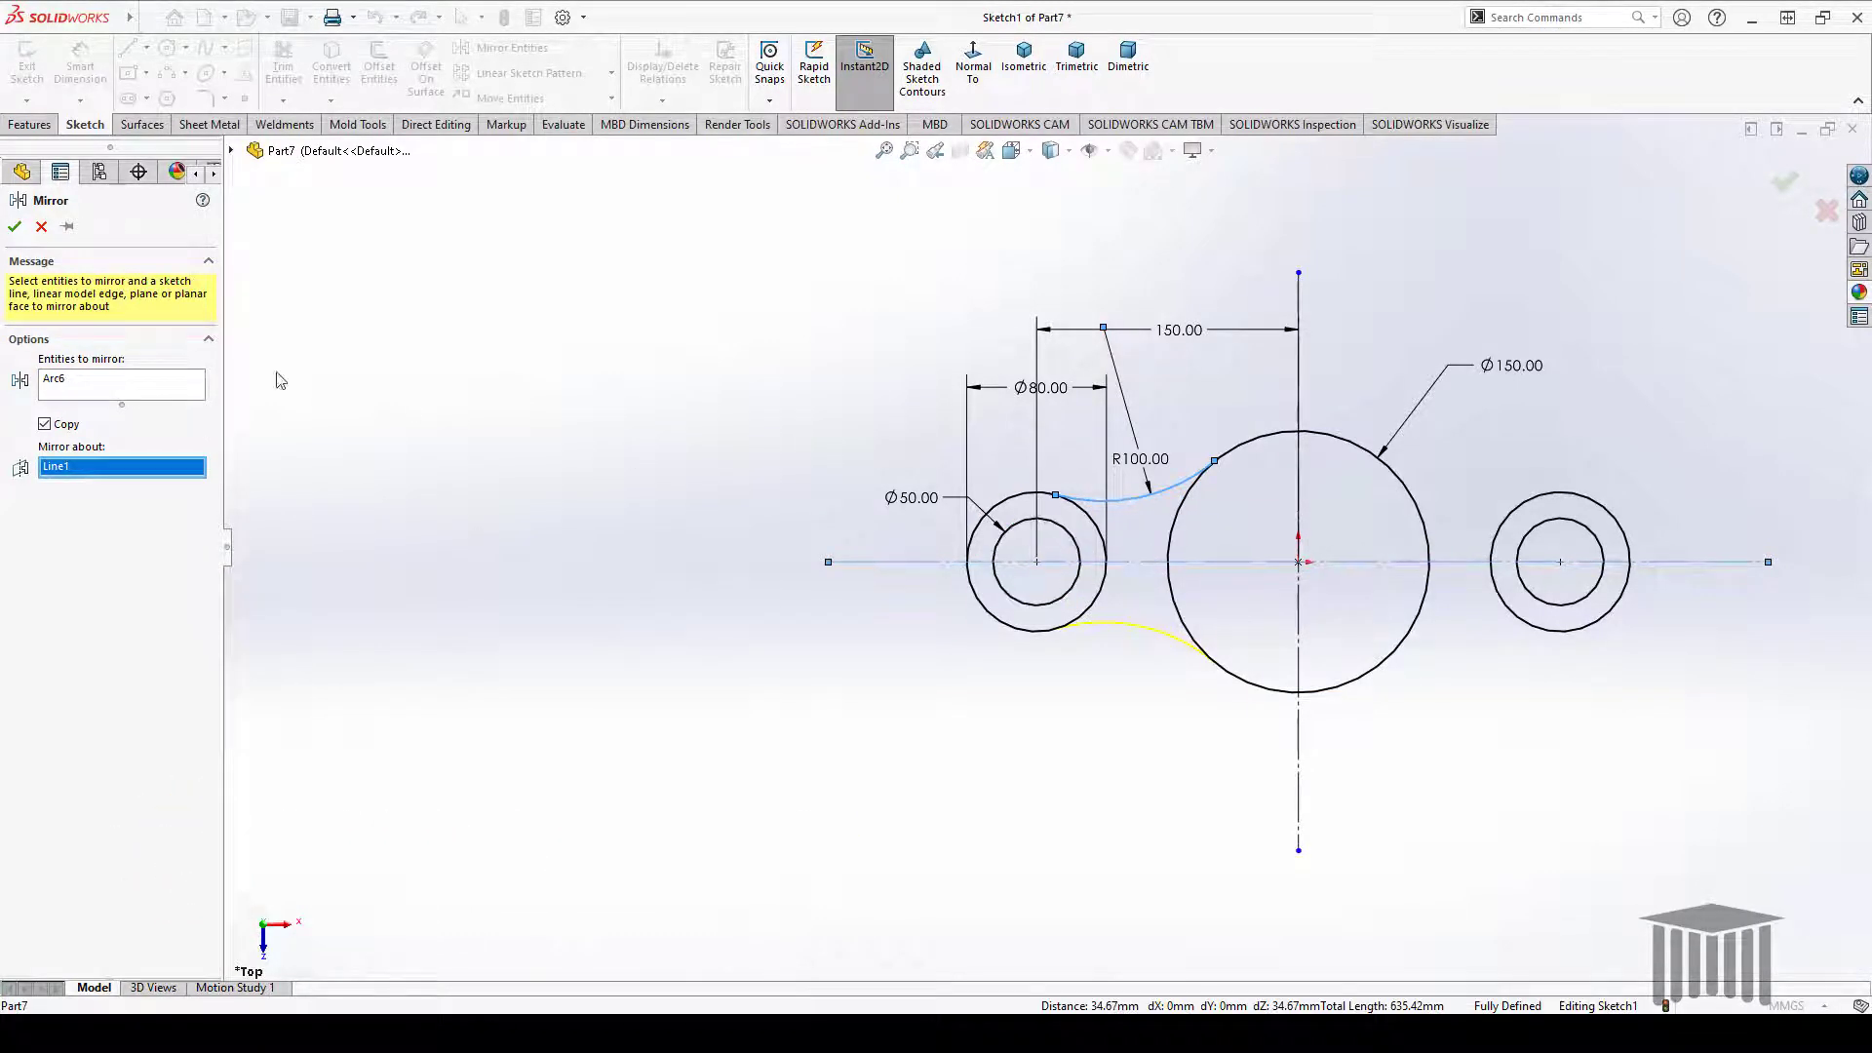
{"action": "left_click", "coordinate": [14, 227]}
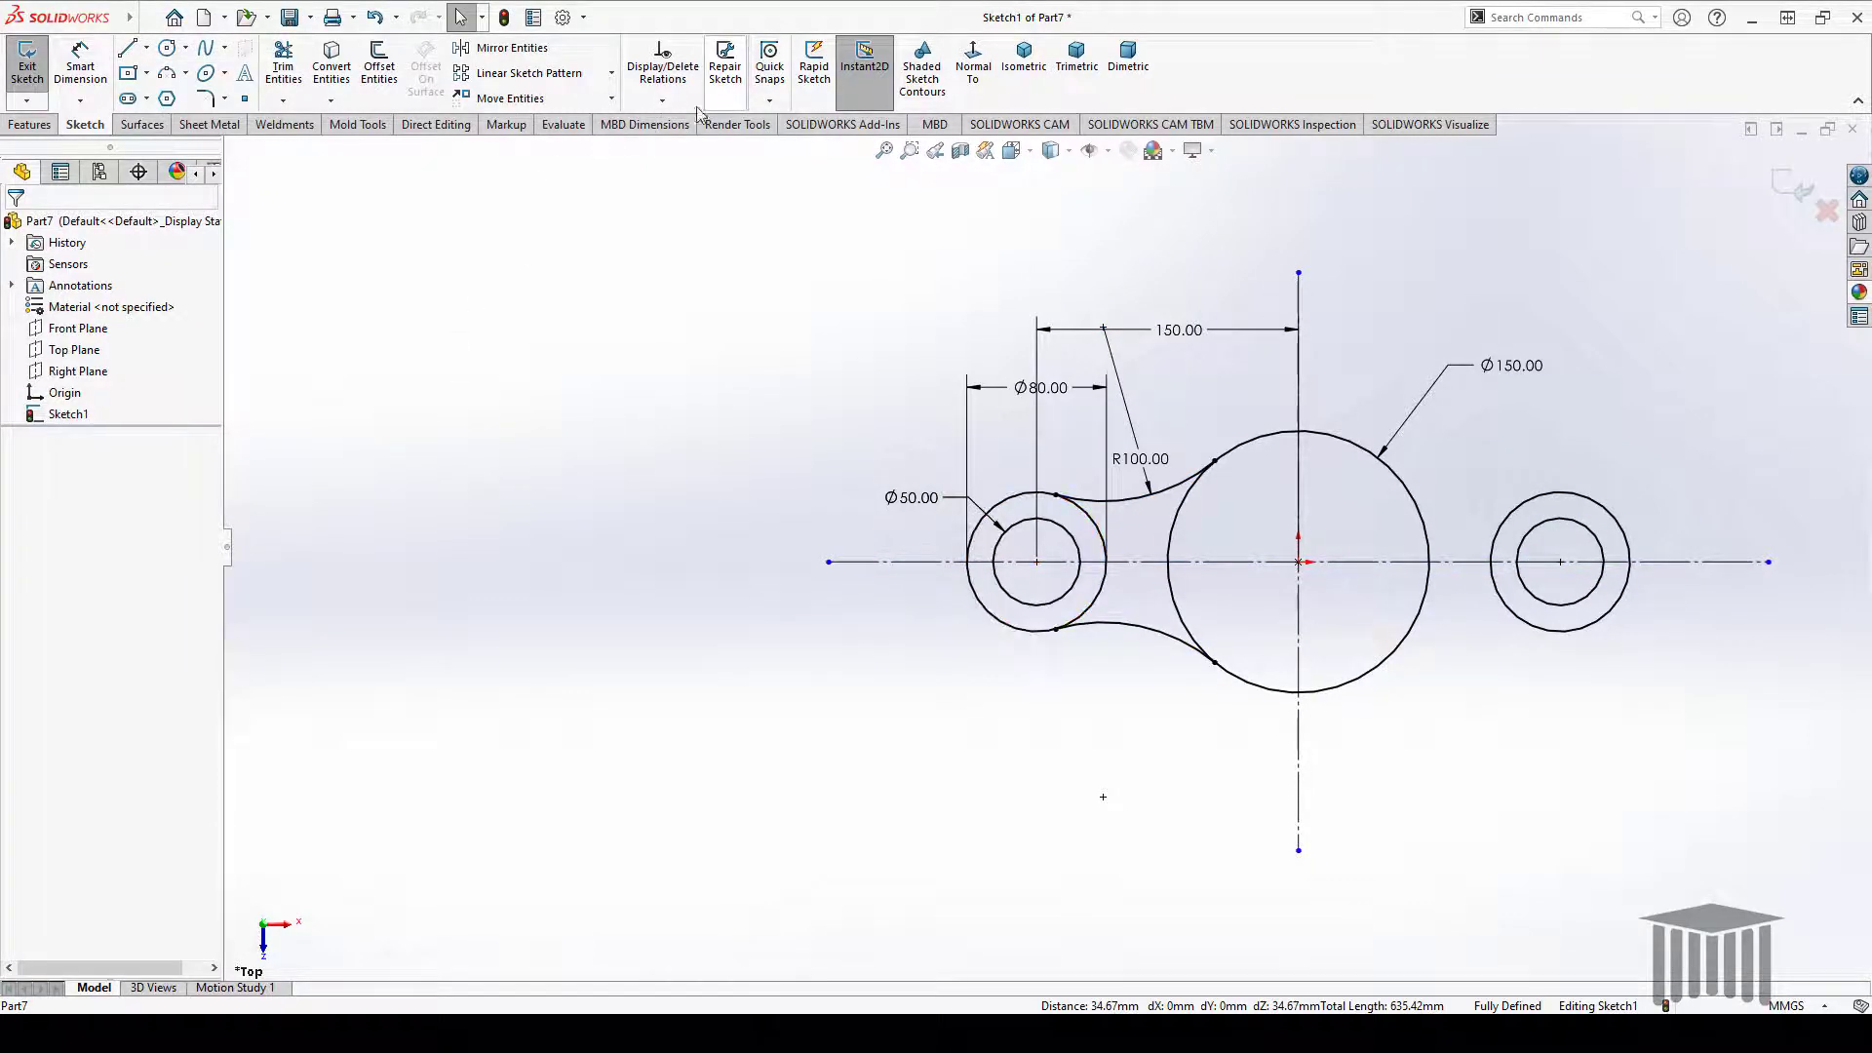
{"action": "left_click", "coordinate": [509, 48]}
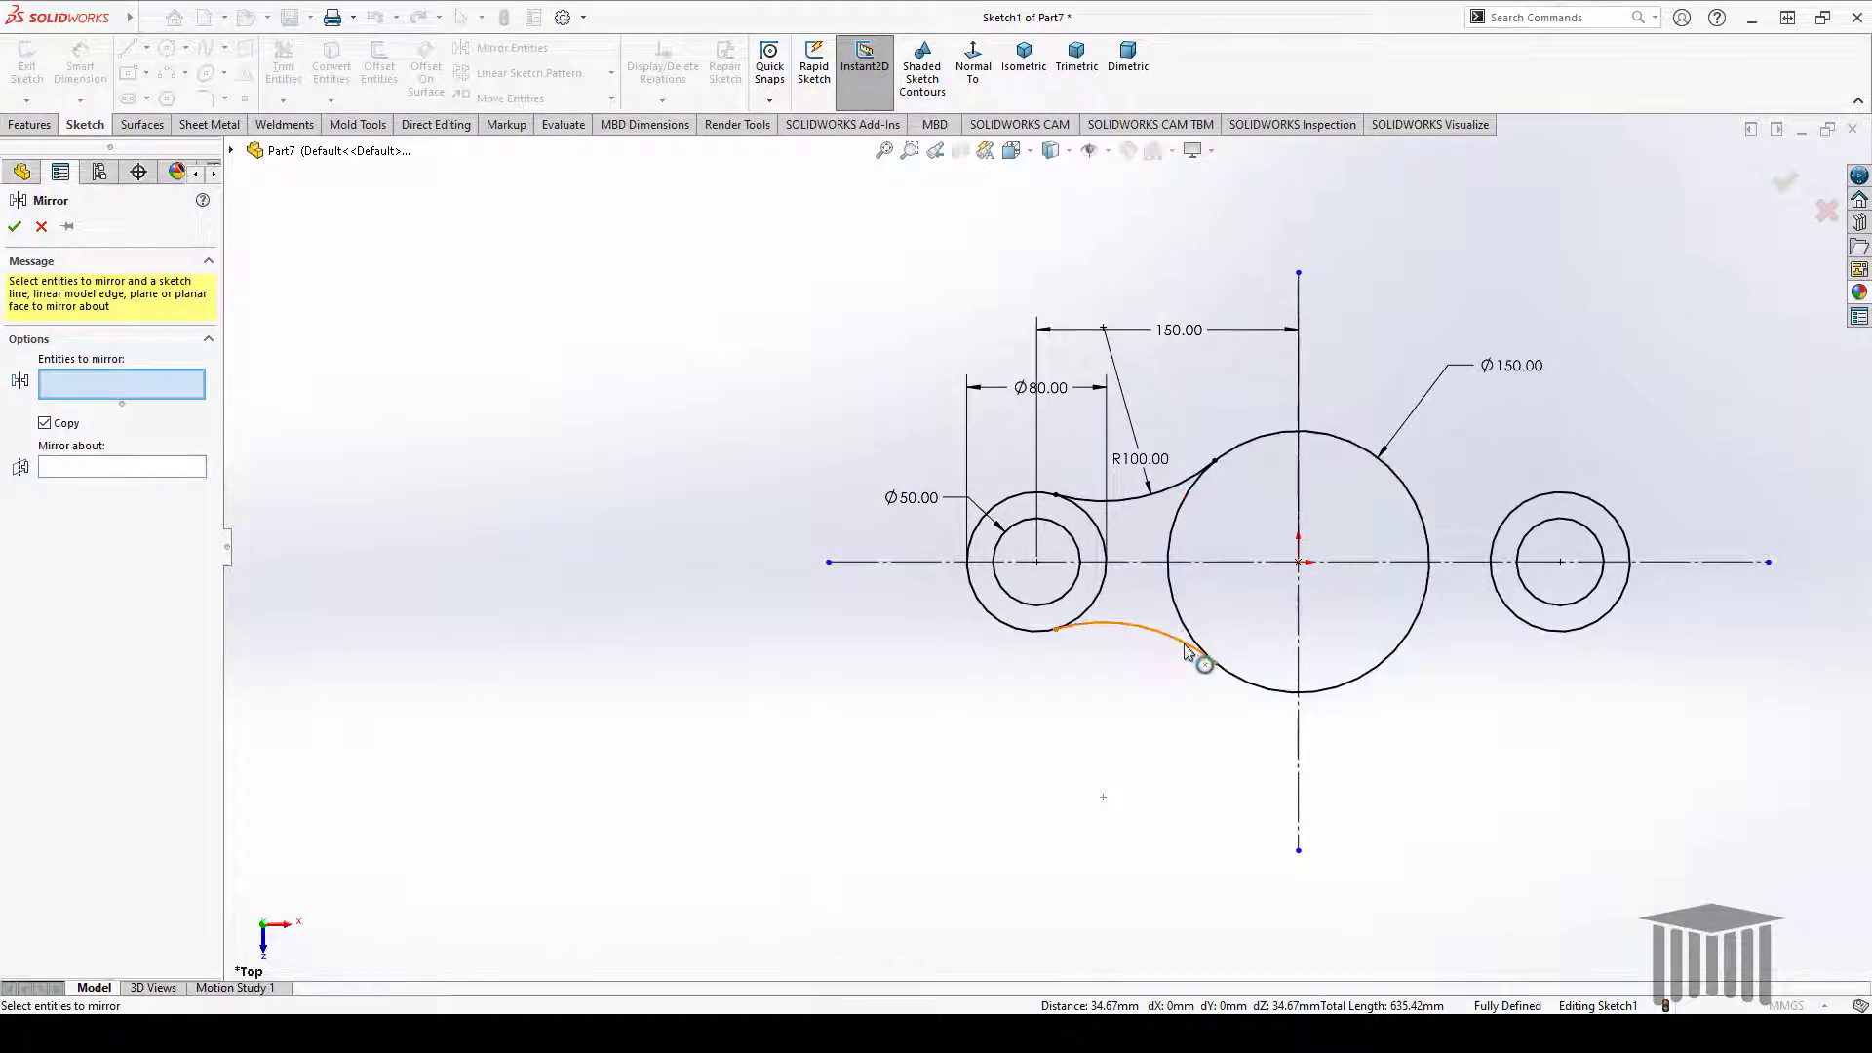
{"action": "left_click", "coordinate": [1154, 633]}
{"action": "key", "text": "Escape"}
{"action": "key", "text": "Escape"}
Mirror both R100 connecting arcs about the vertical centerline to the right side of the sketch
{"action": "left_click", "coordinate": [509, 50]}
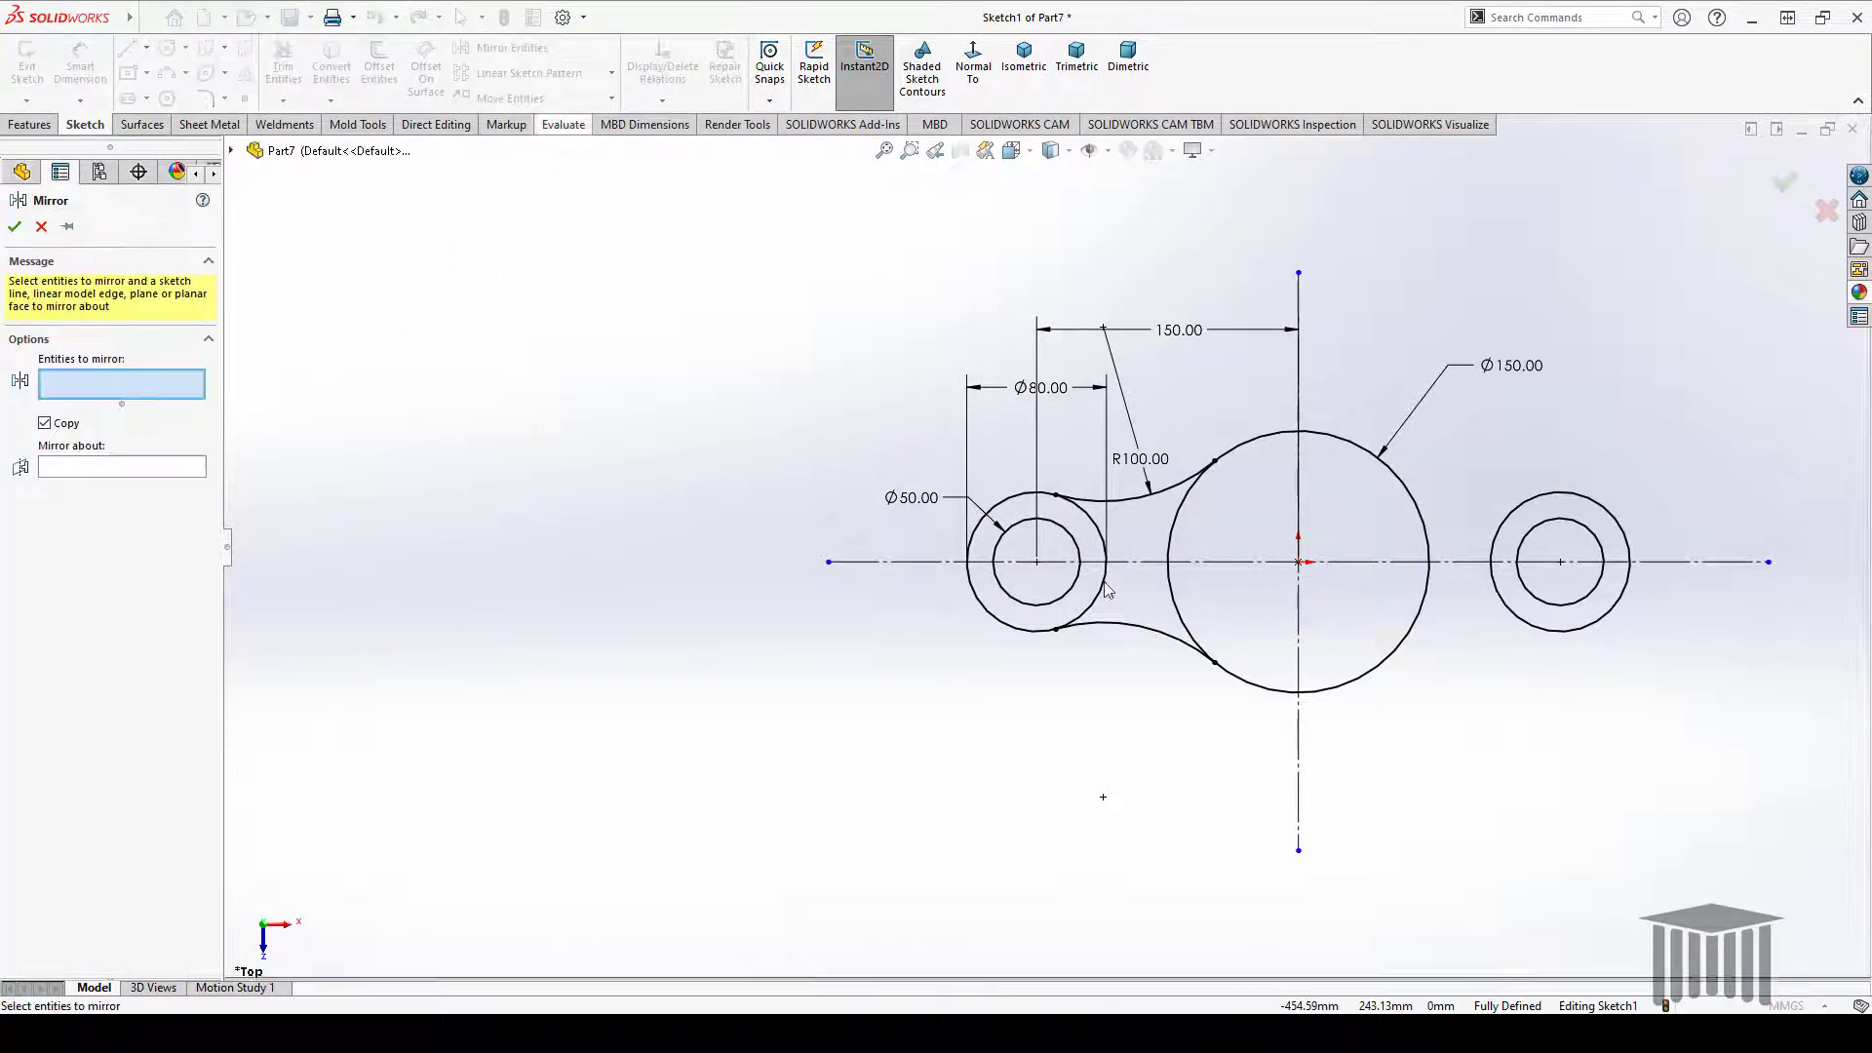
{"action": "left_click", "coordinate": [1155, 642]}
{"action": "left_click", "coordinate": [1128, 497]}
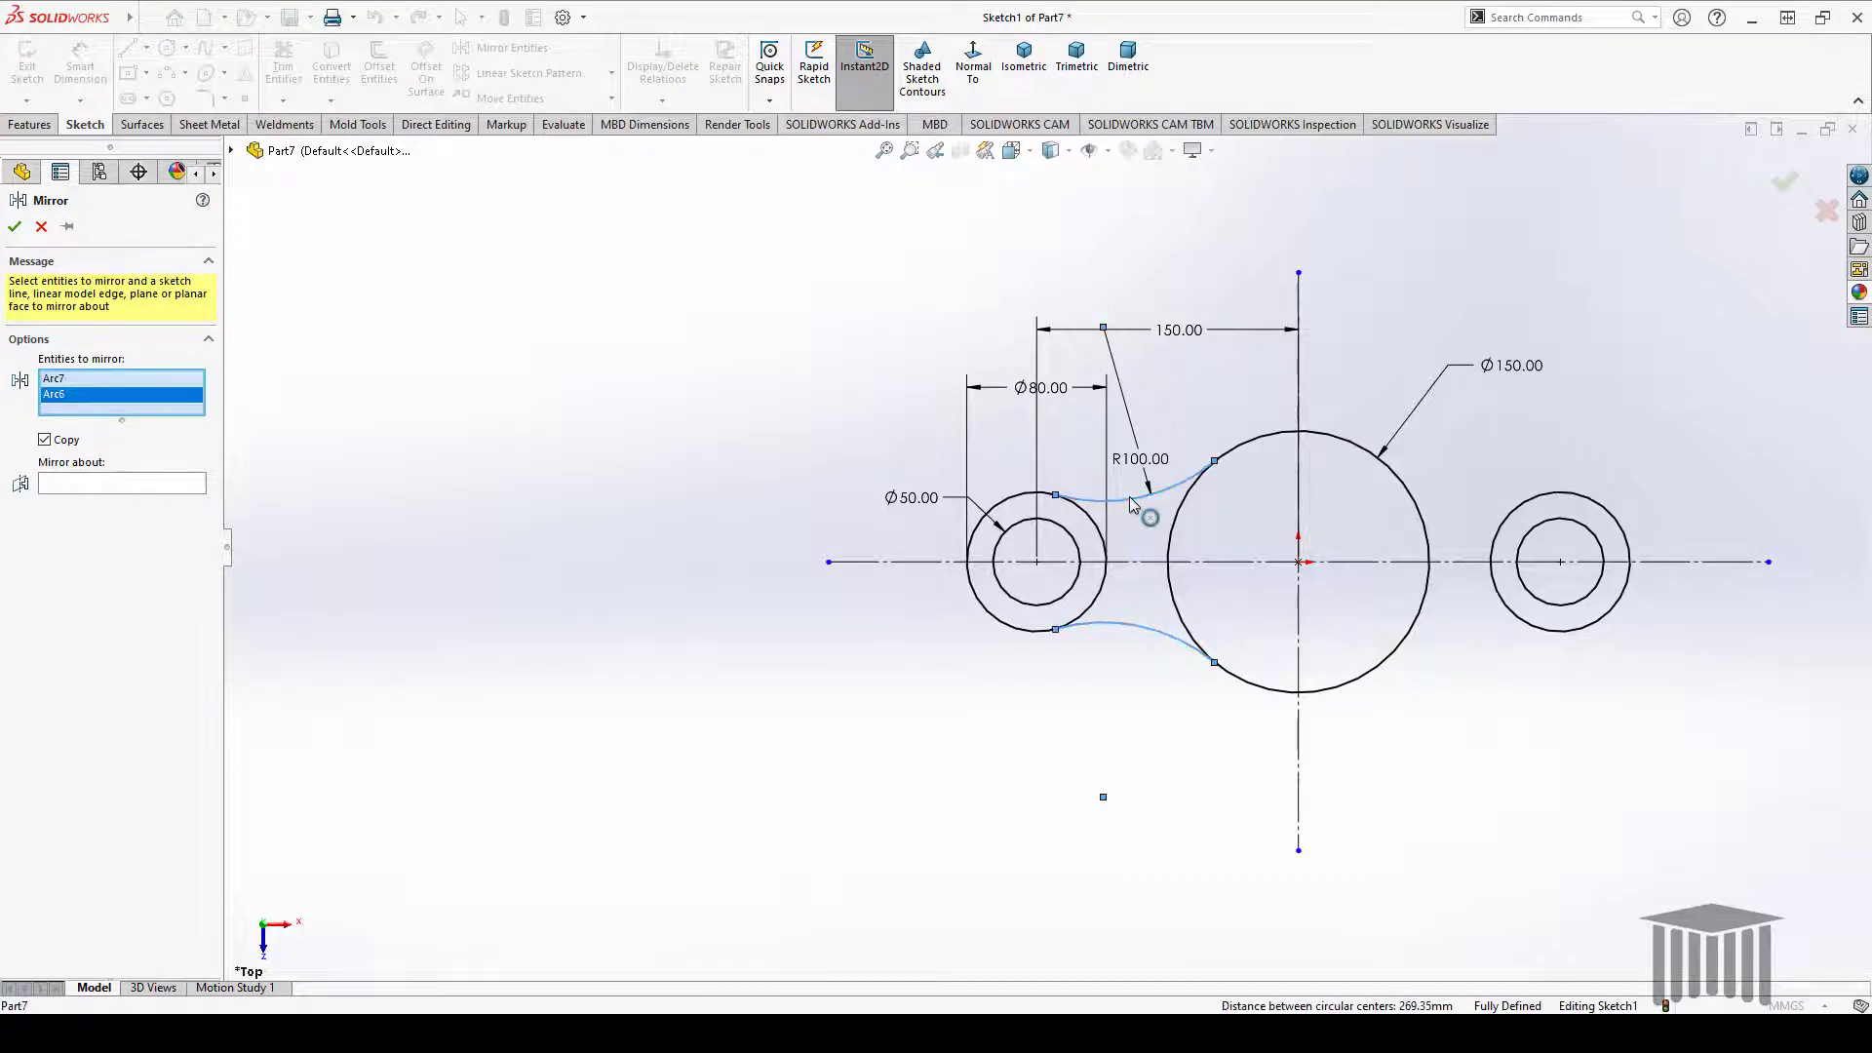
{"action": "left_click", "coordinate": [151, 484]}
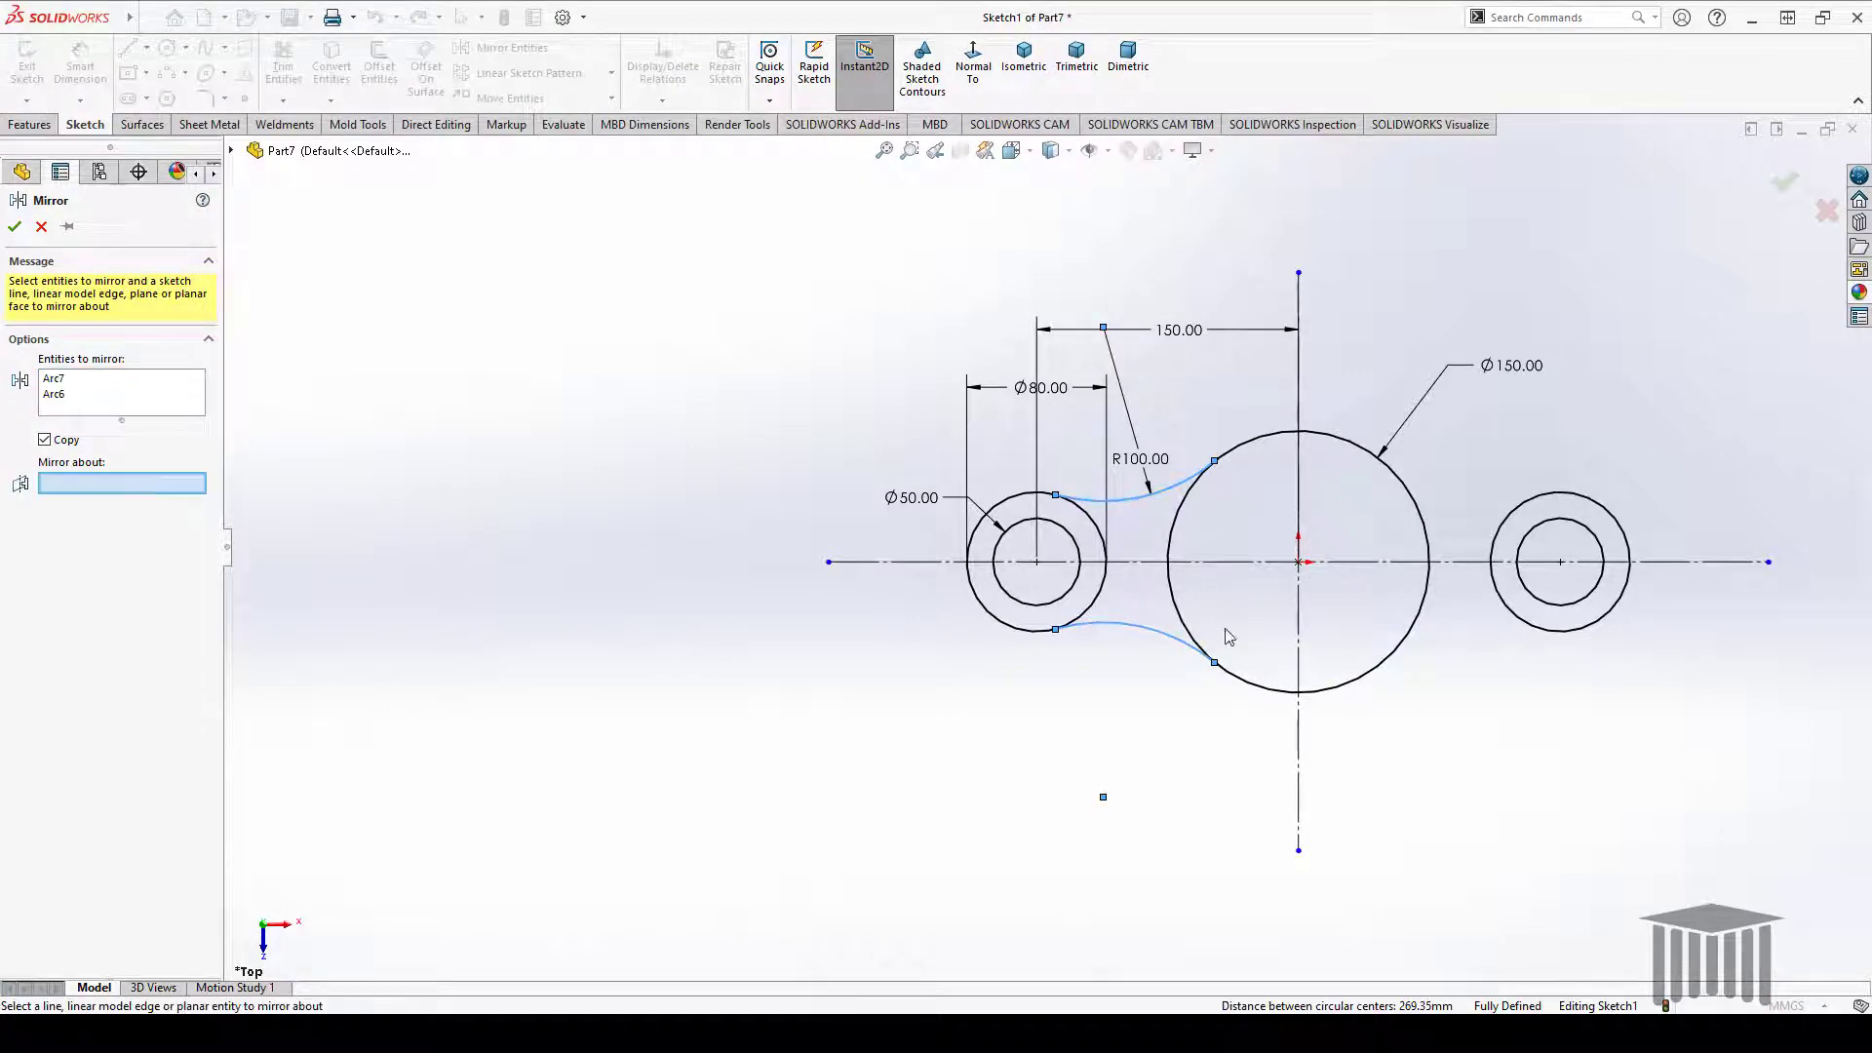
{"action": "left_click", "coordinate": [1298, 648]}
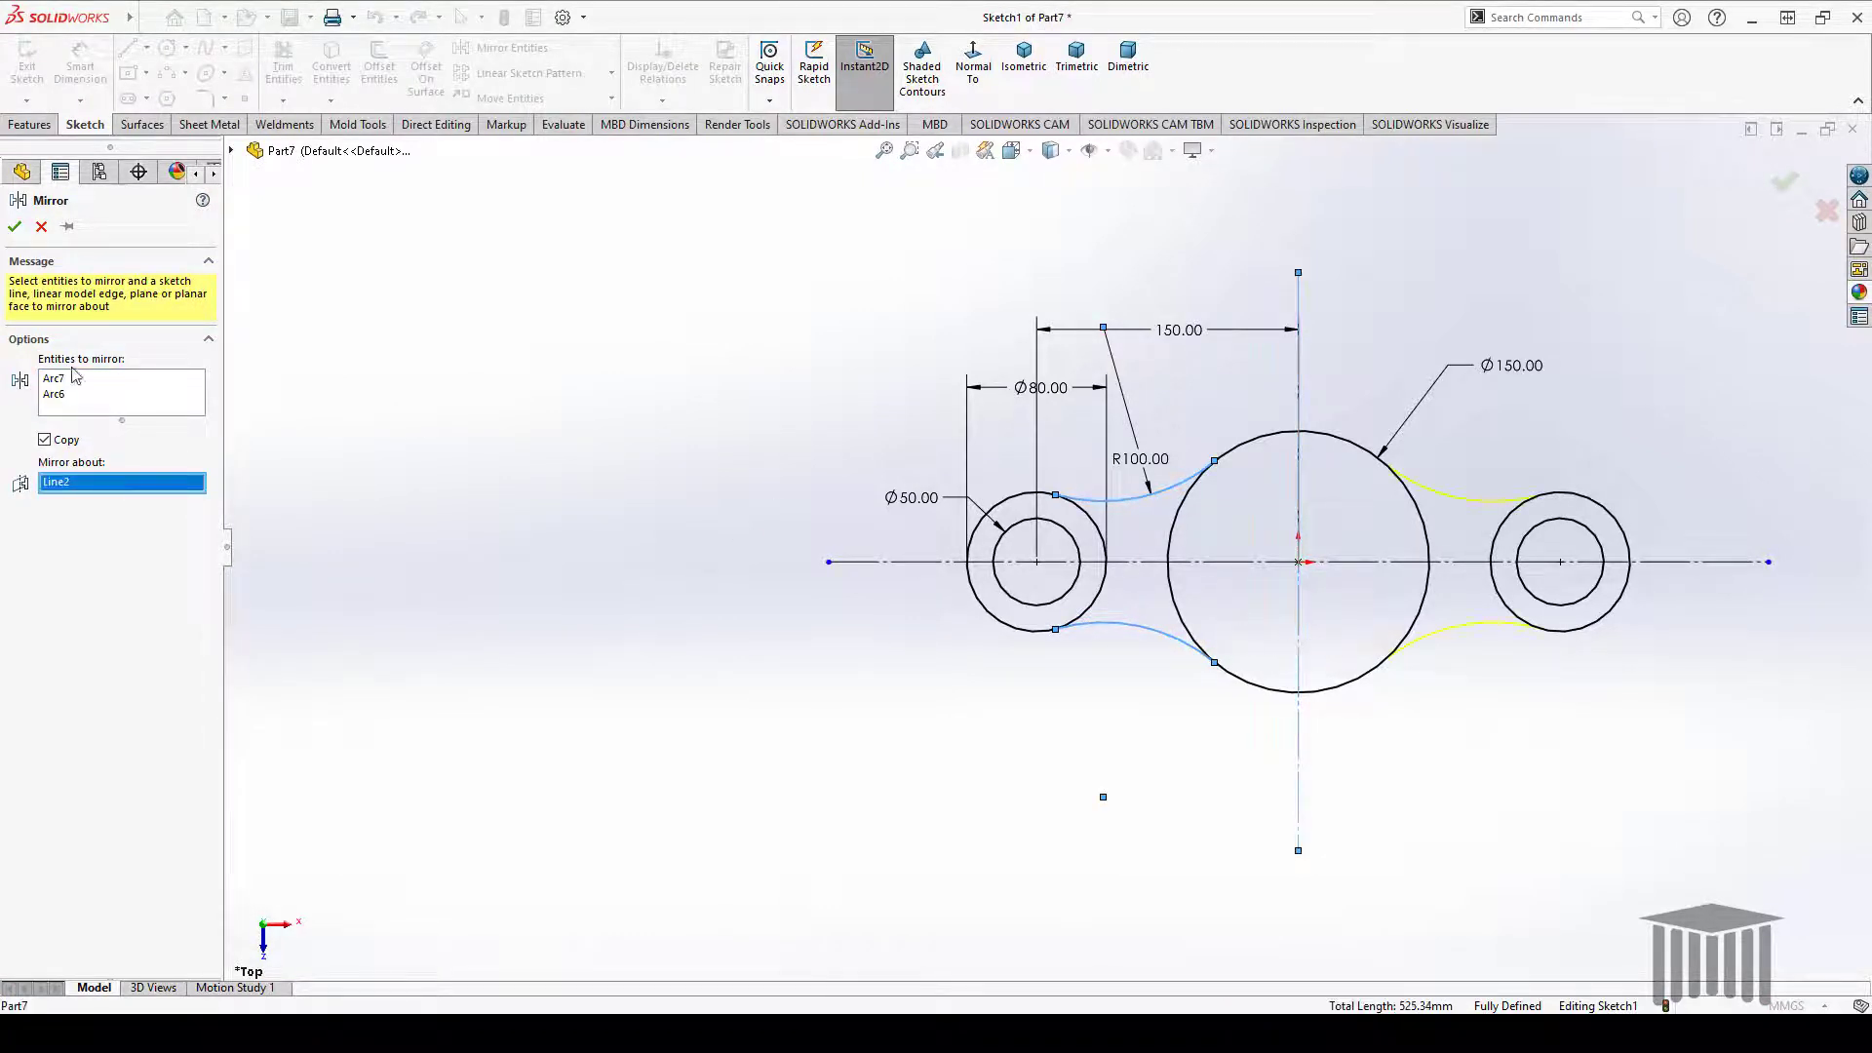
{"action": "left_click", "coordinate": [16, 234]}
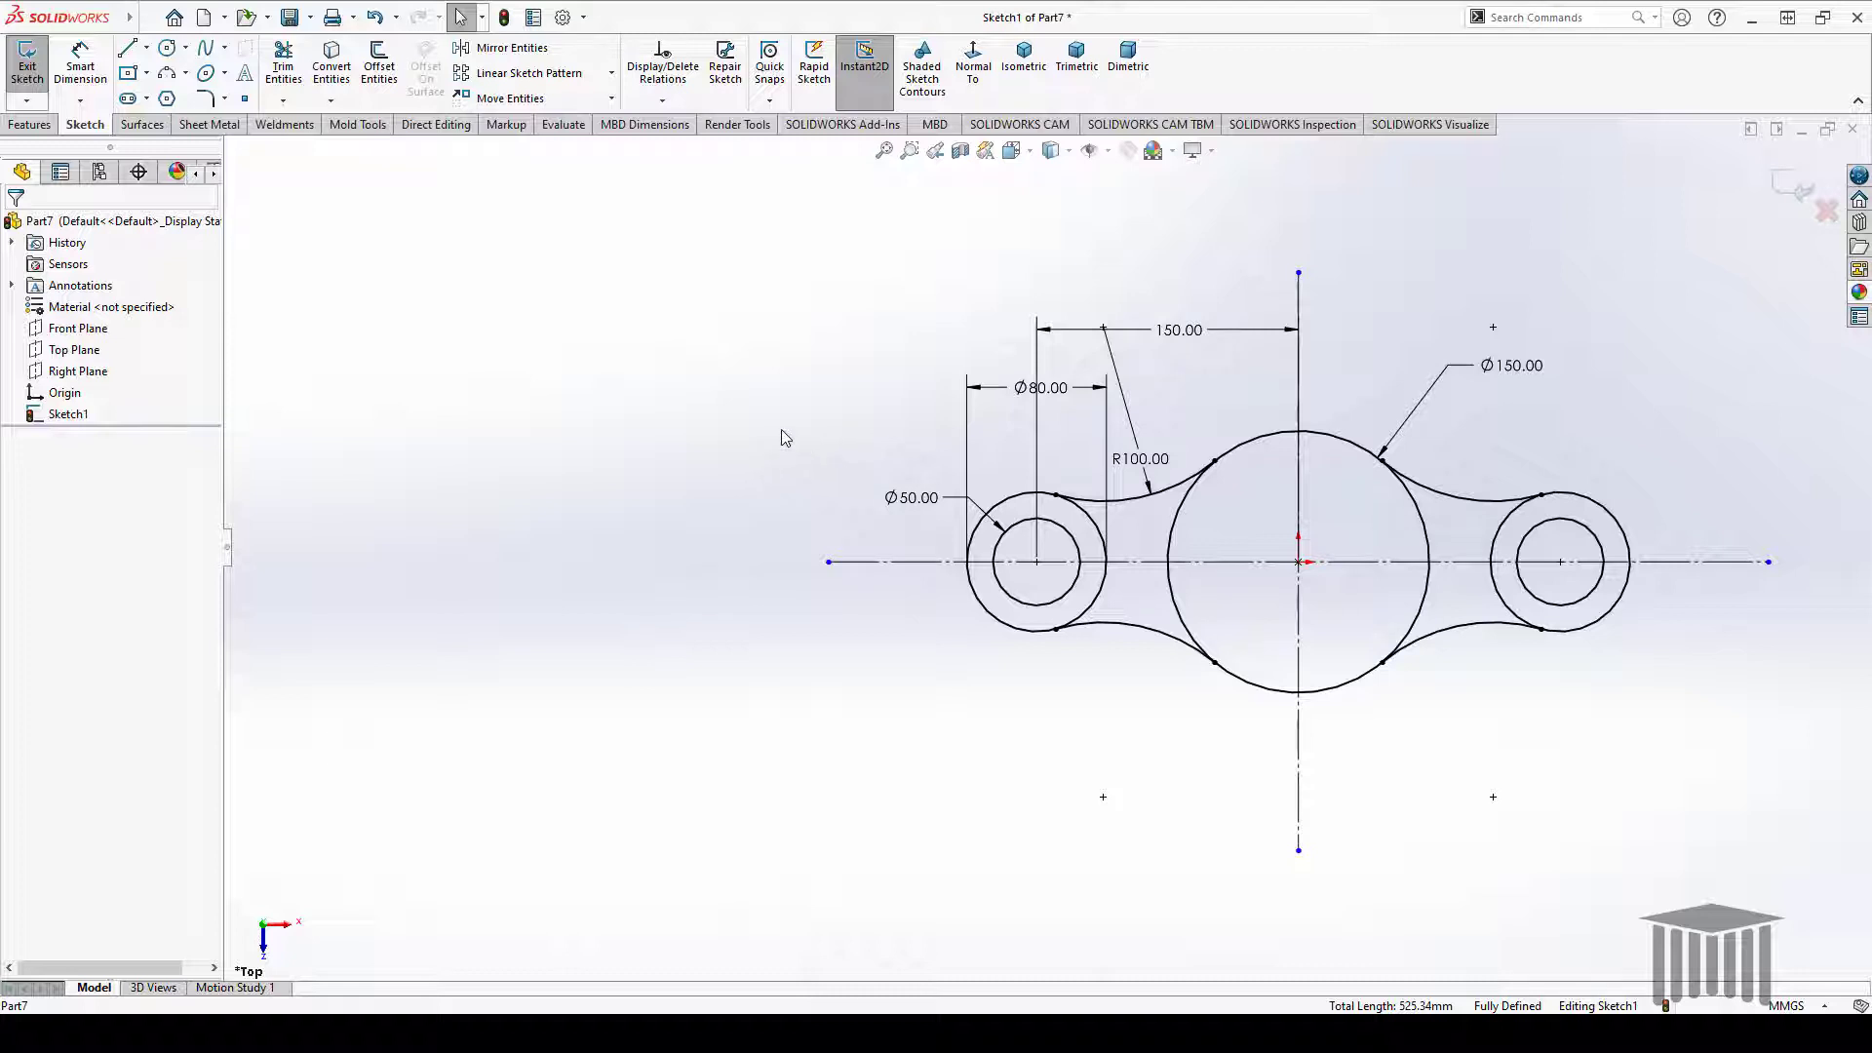
Trim away the inner portions of the left and right 80 mm circles between their connecting arcs
{"action": "left_click", "coordinate": [283, 60]}
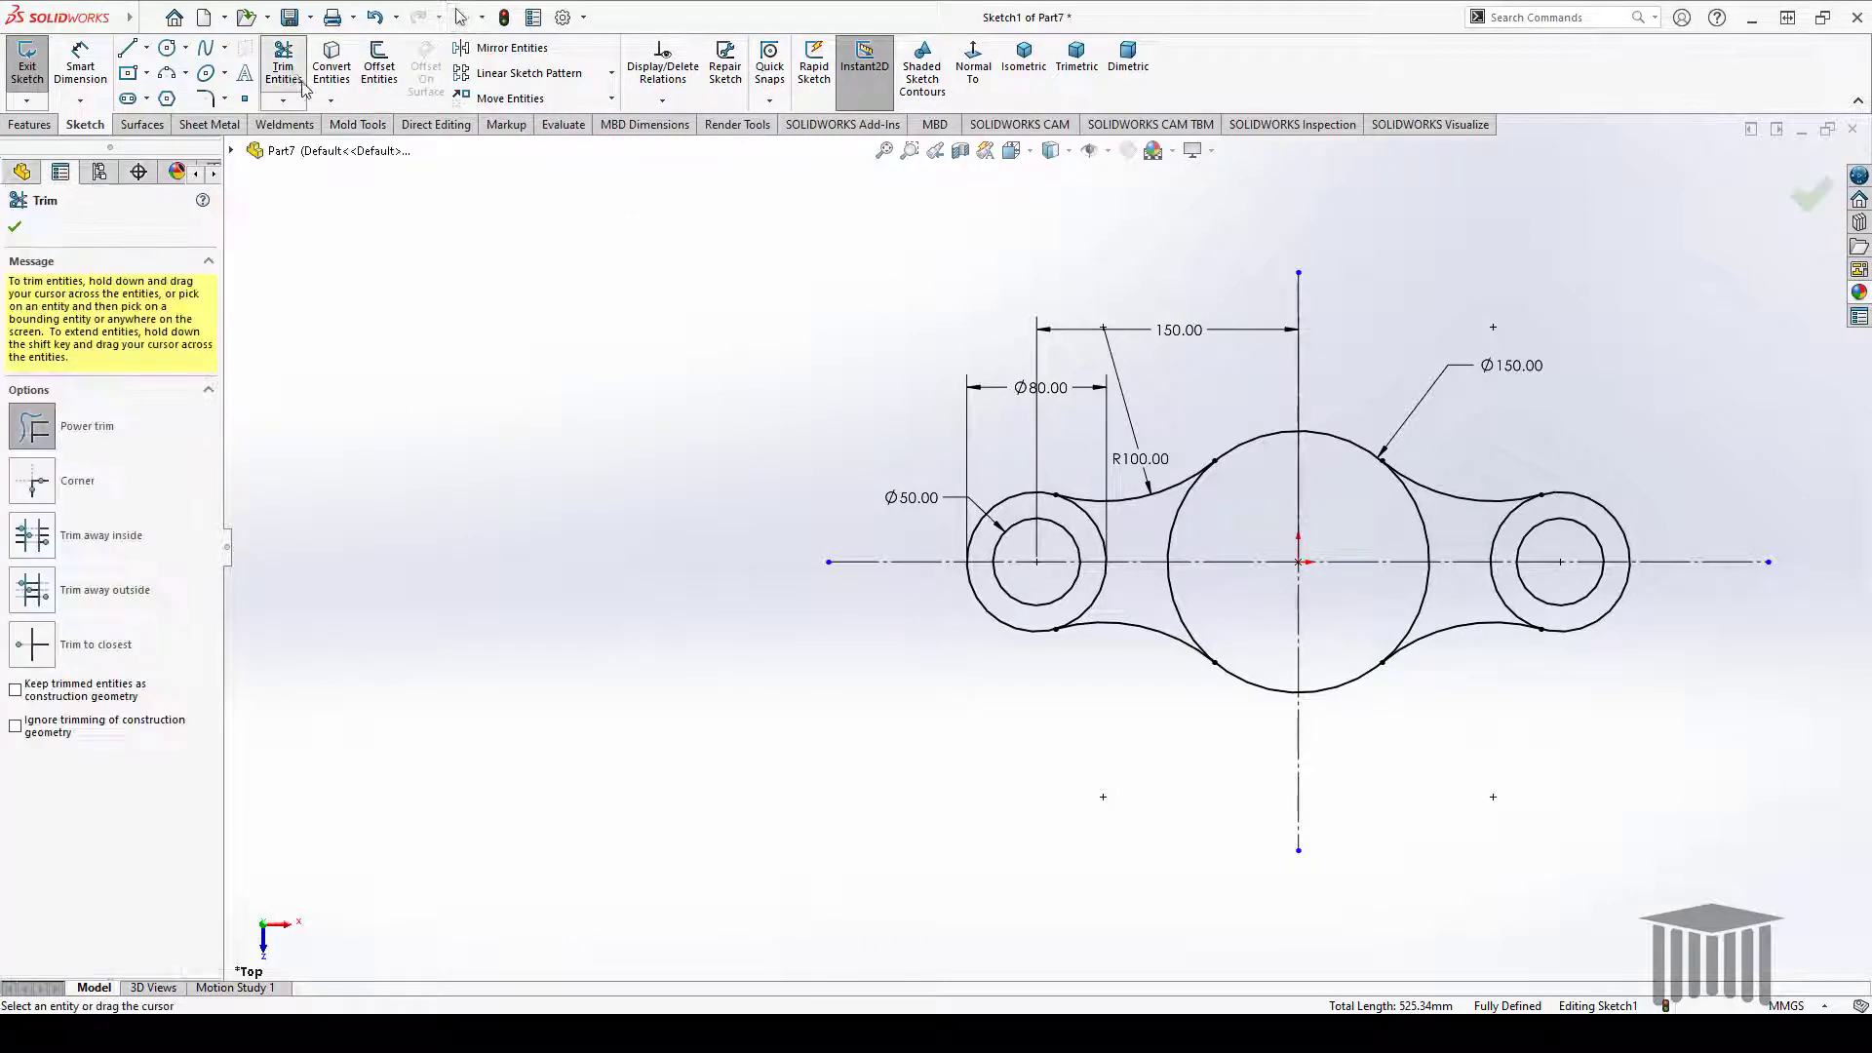
{"action": "mouse_move", "coordinate": [1125, 589]}
{"action": "left_mouse_down"}
{"action": "mouse_move", "coordinate": [1091, 589]}
{"action": "mouse_move", "coordinate": [1117, 536]}
{"action": "left_mouse_up"}
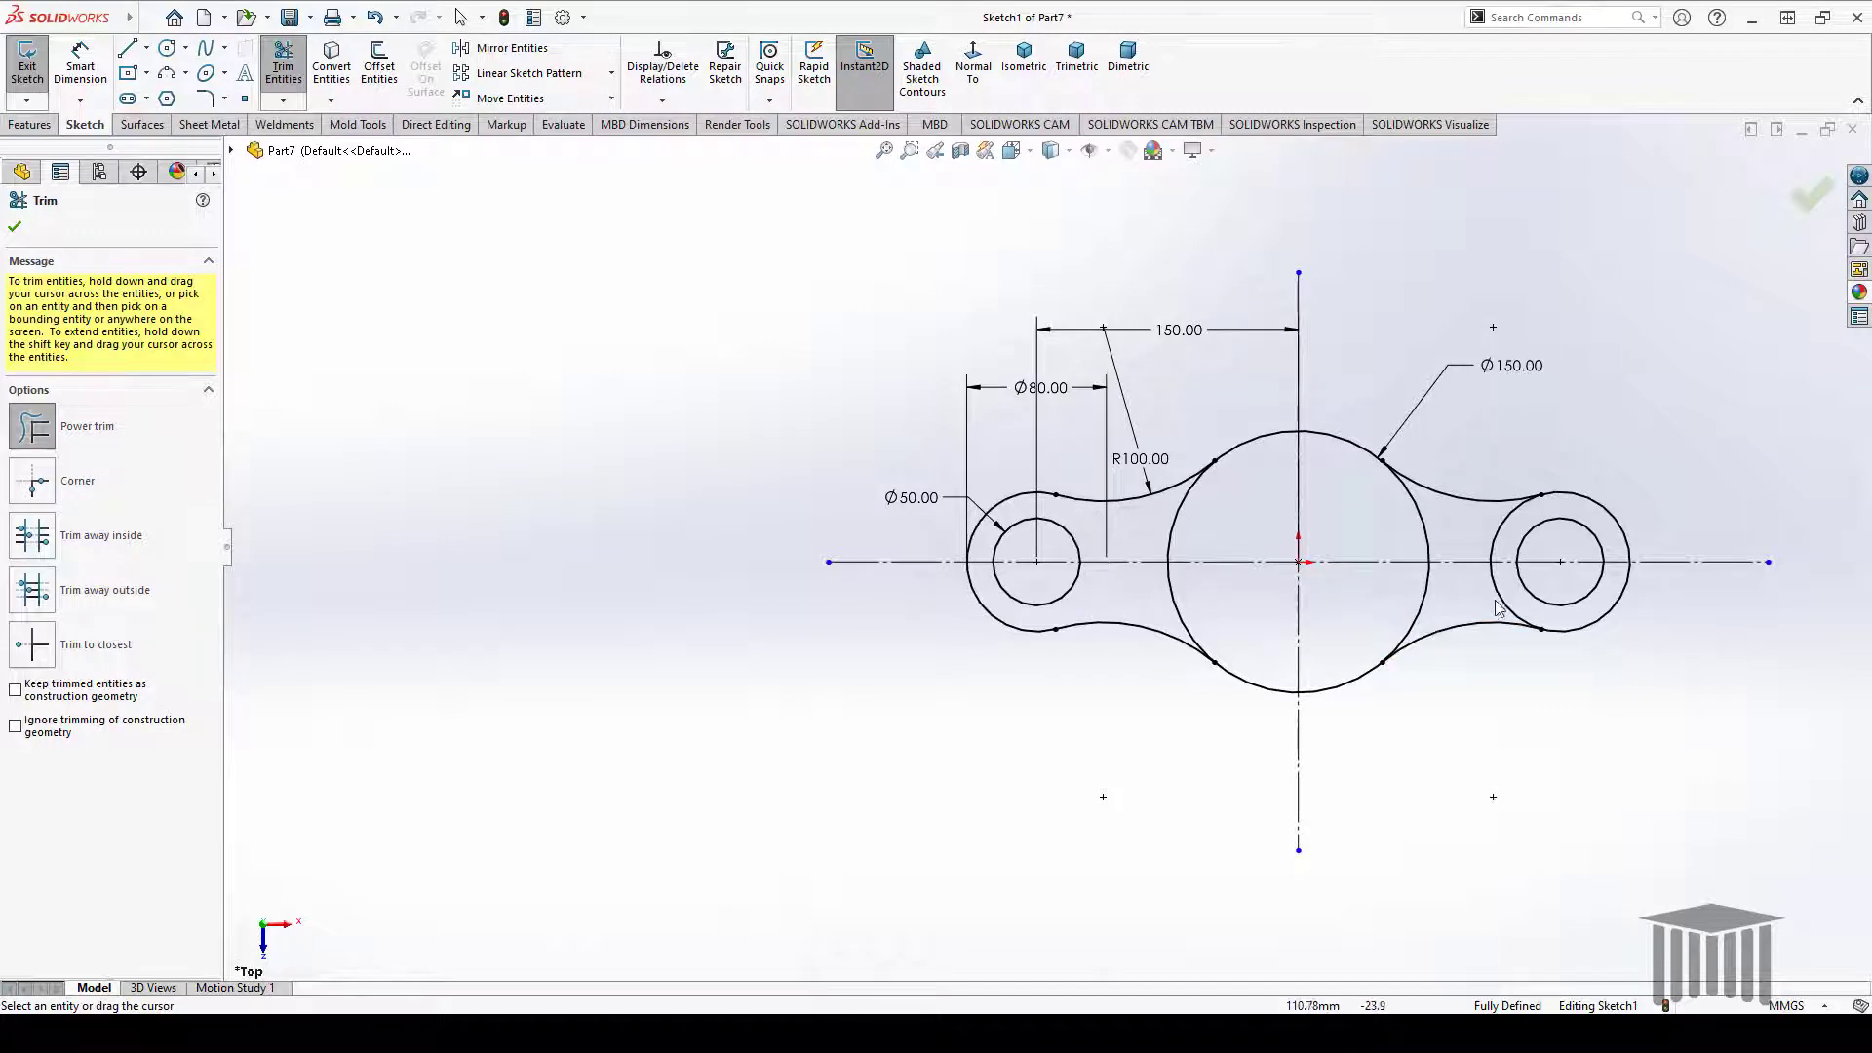
{"action": "left_click_drag", "start_coordinate": [1485, 609], "coordinate": [1509, 603]}
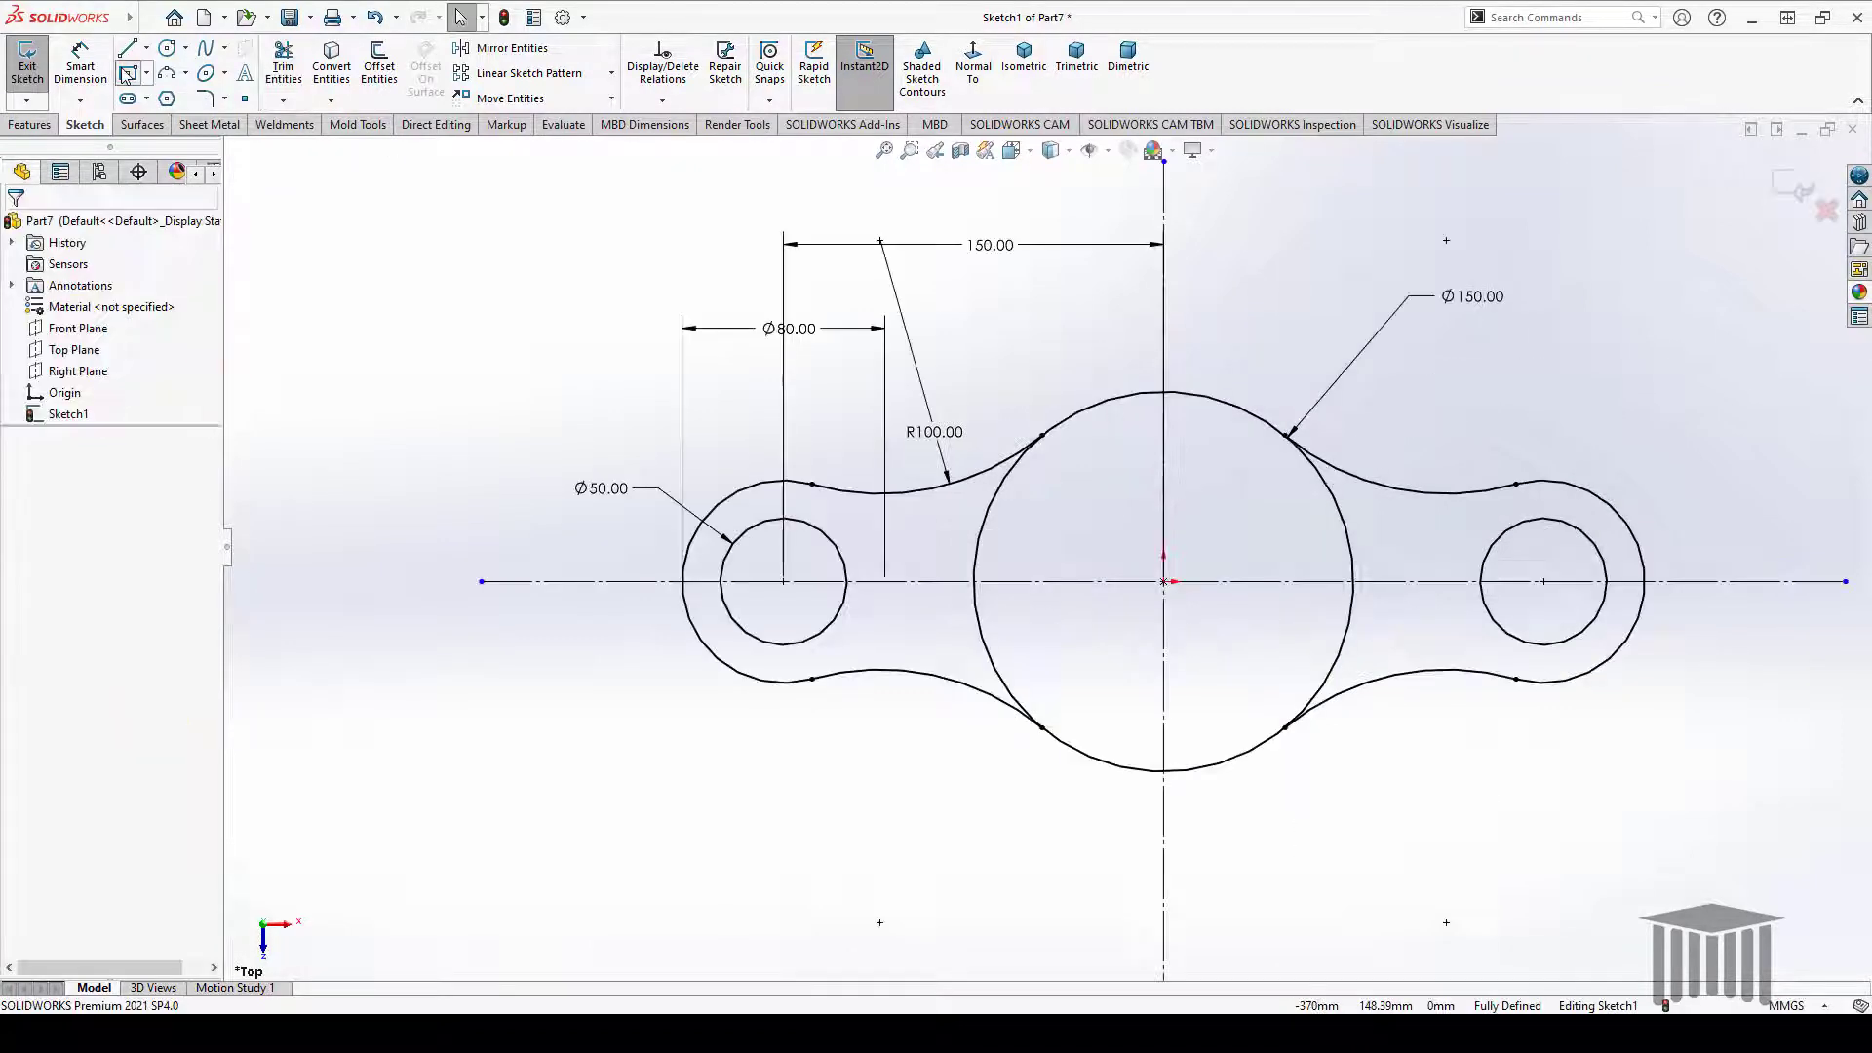
Sketch a center rectangle about 44 by 22 mm, centered where the left 50 mm circle's outer side meets the horizontal centerline
{"action": "left_click", "coordinate": [127, 75]}
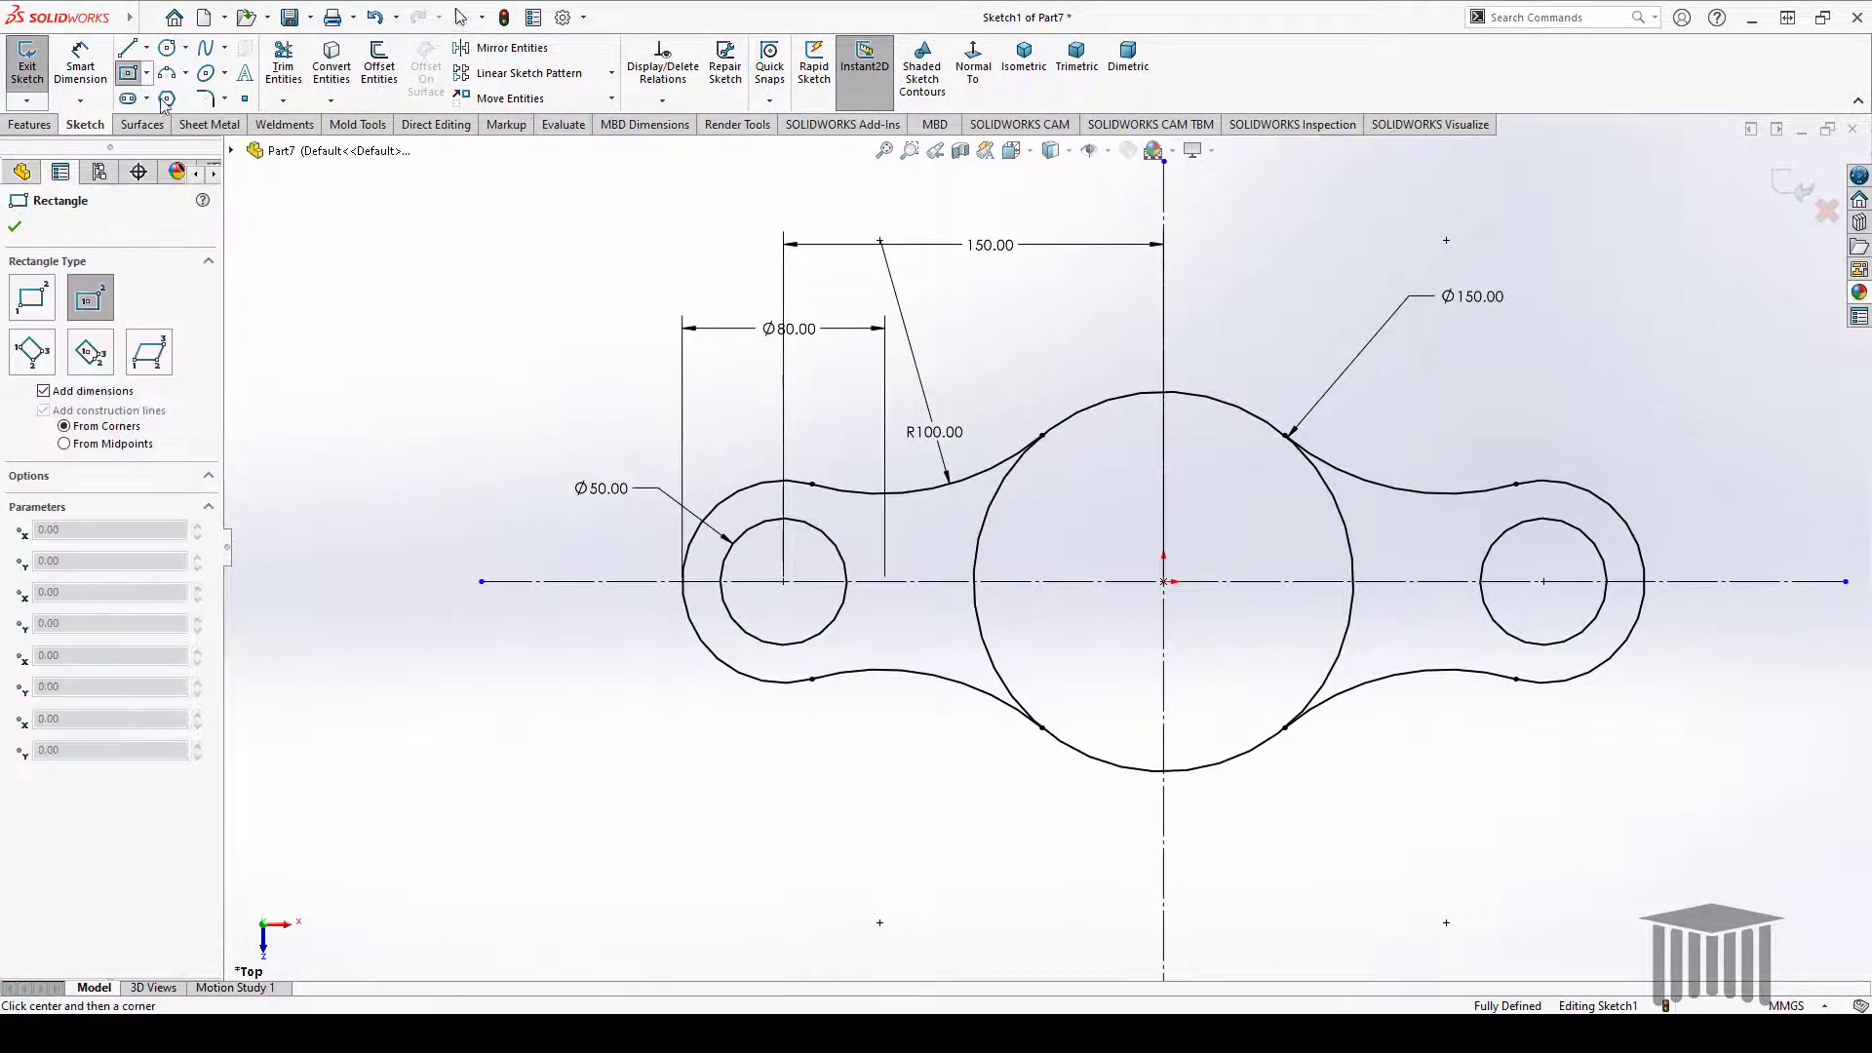
{"action": "left_click", "coordinate": [719, 582]}
{"action": "left_click", "coordinate": [776, 553]}
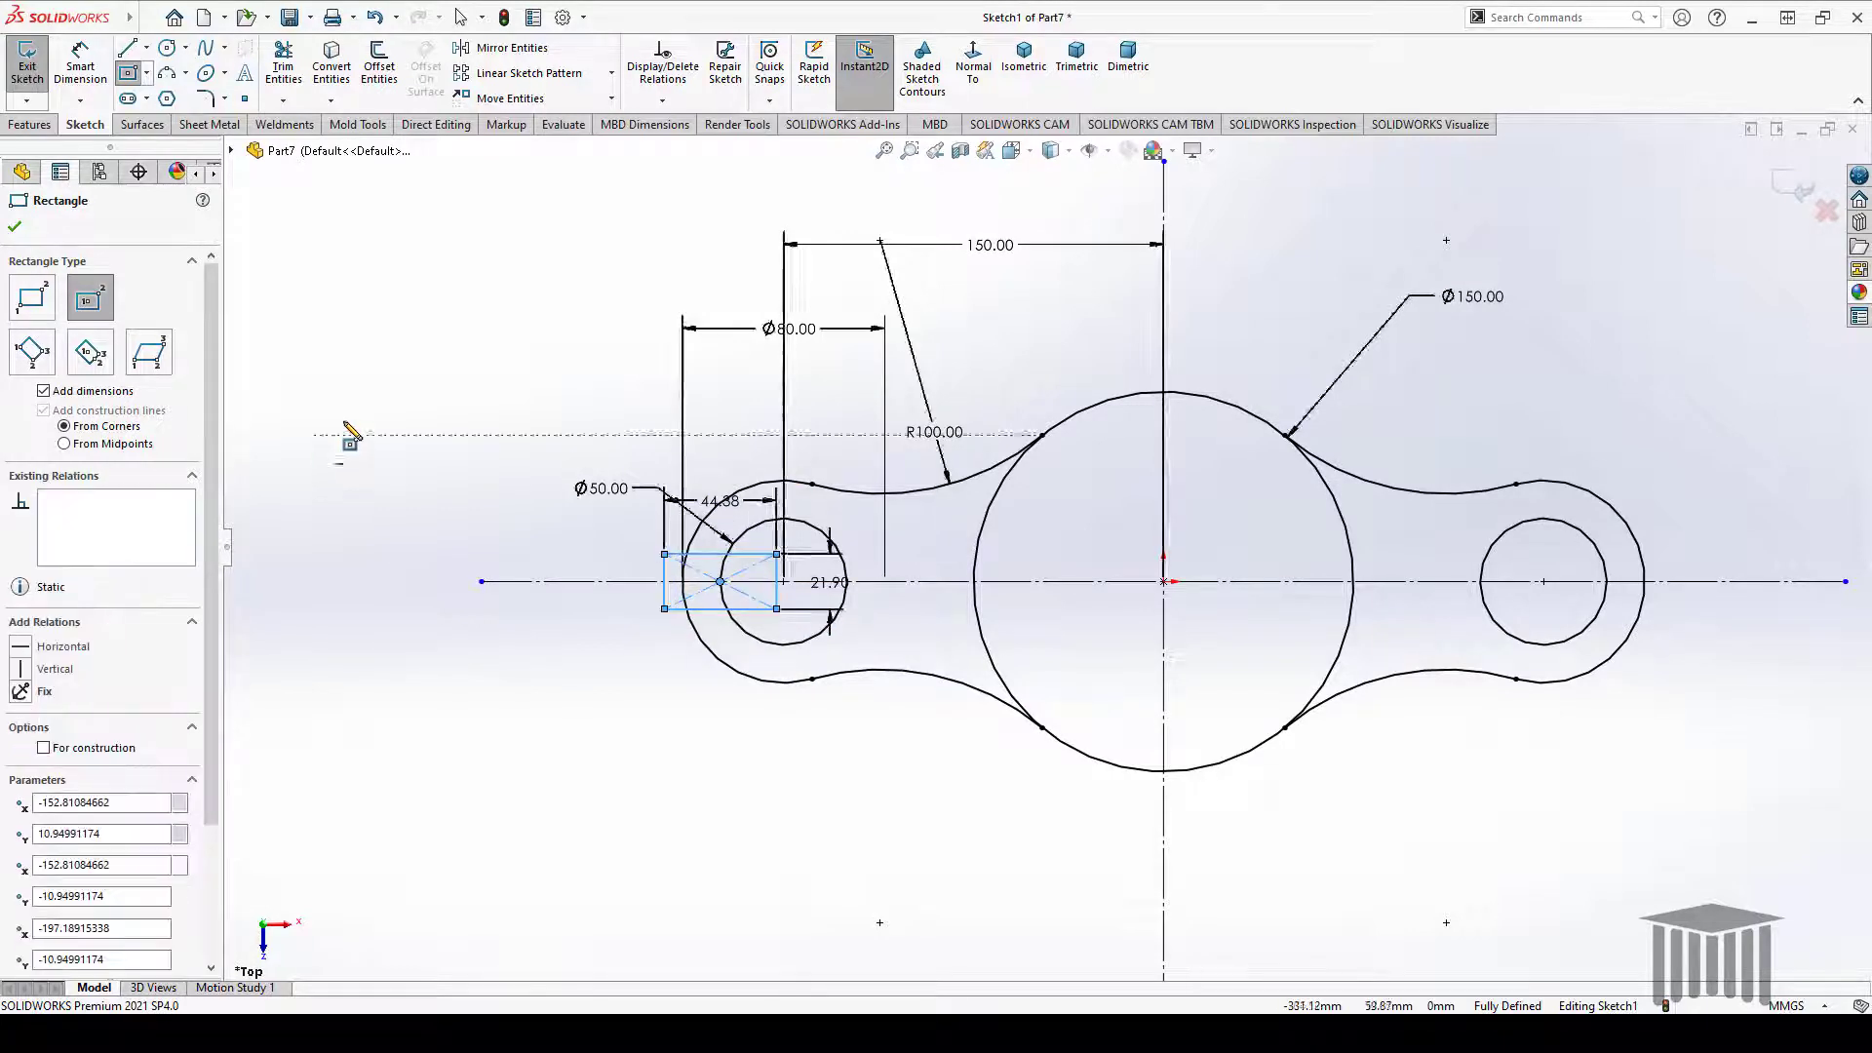
{"action": "left_click", "coordinate": [13, 229]}
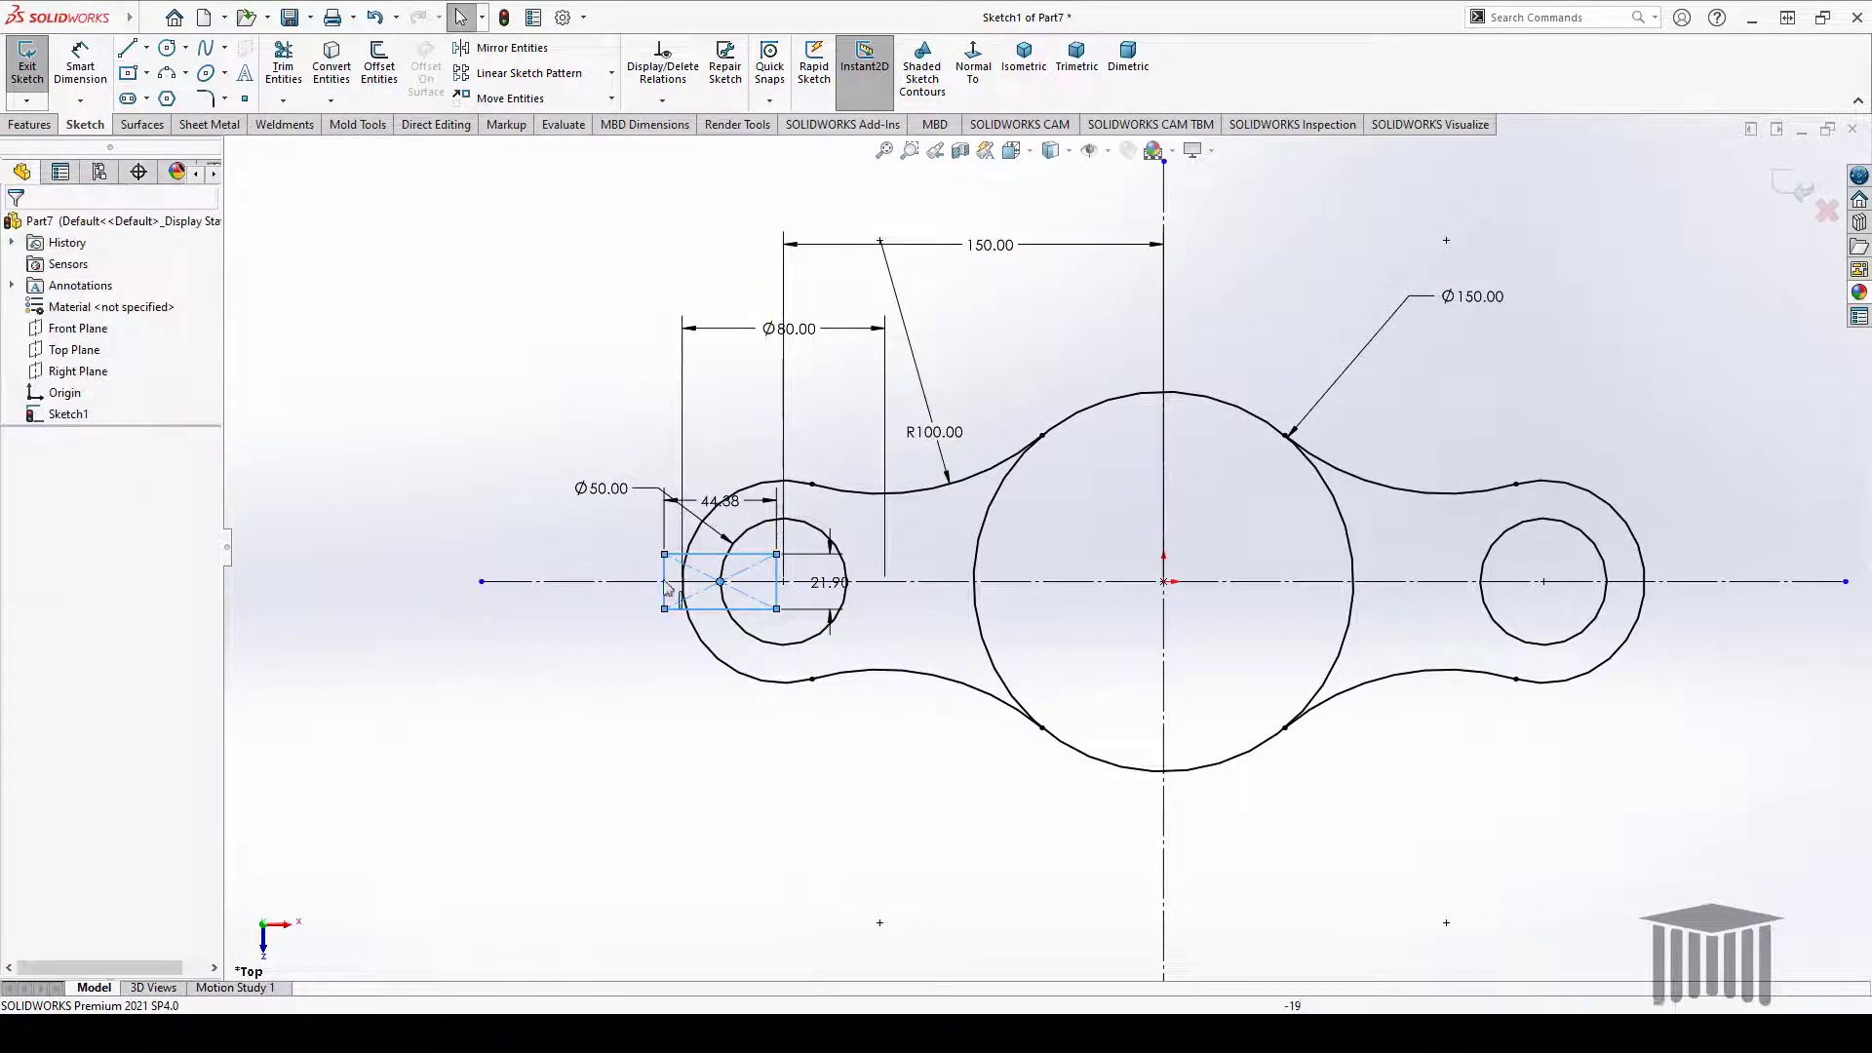
{"action": "left_click", "coordinate": [80, 64]}
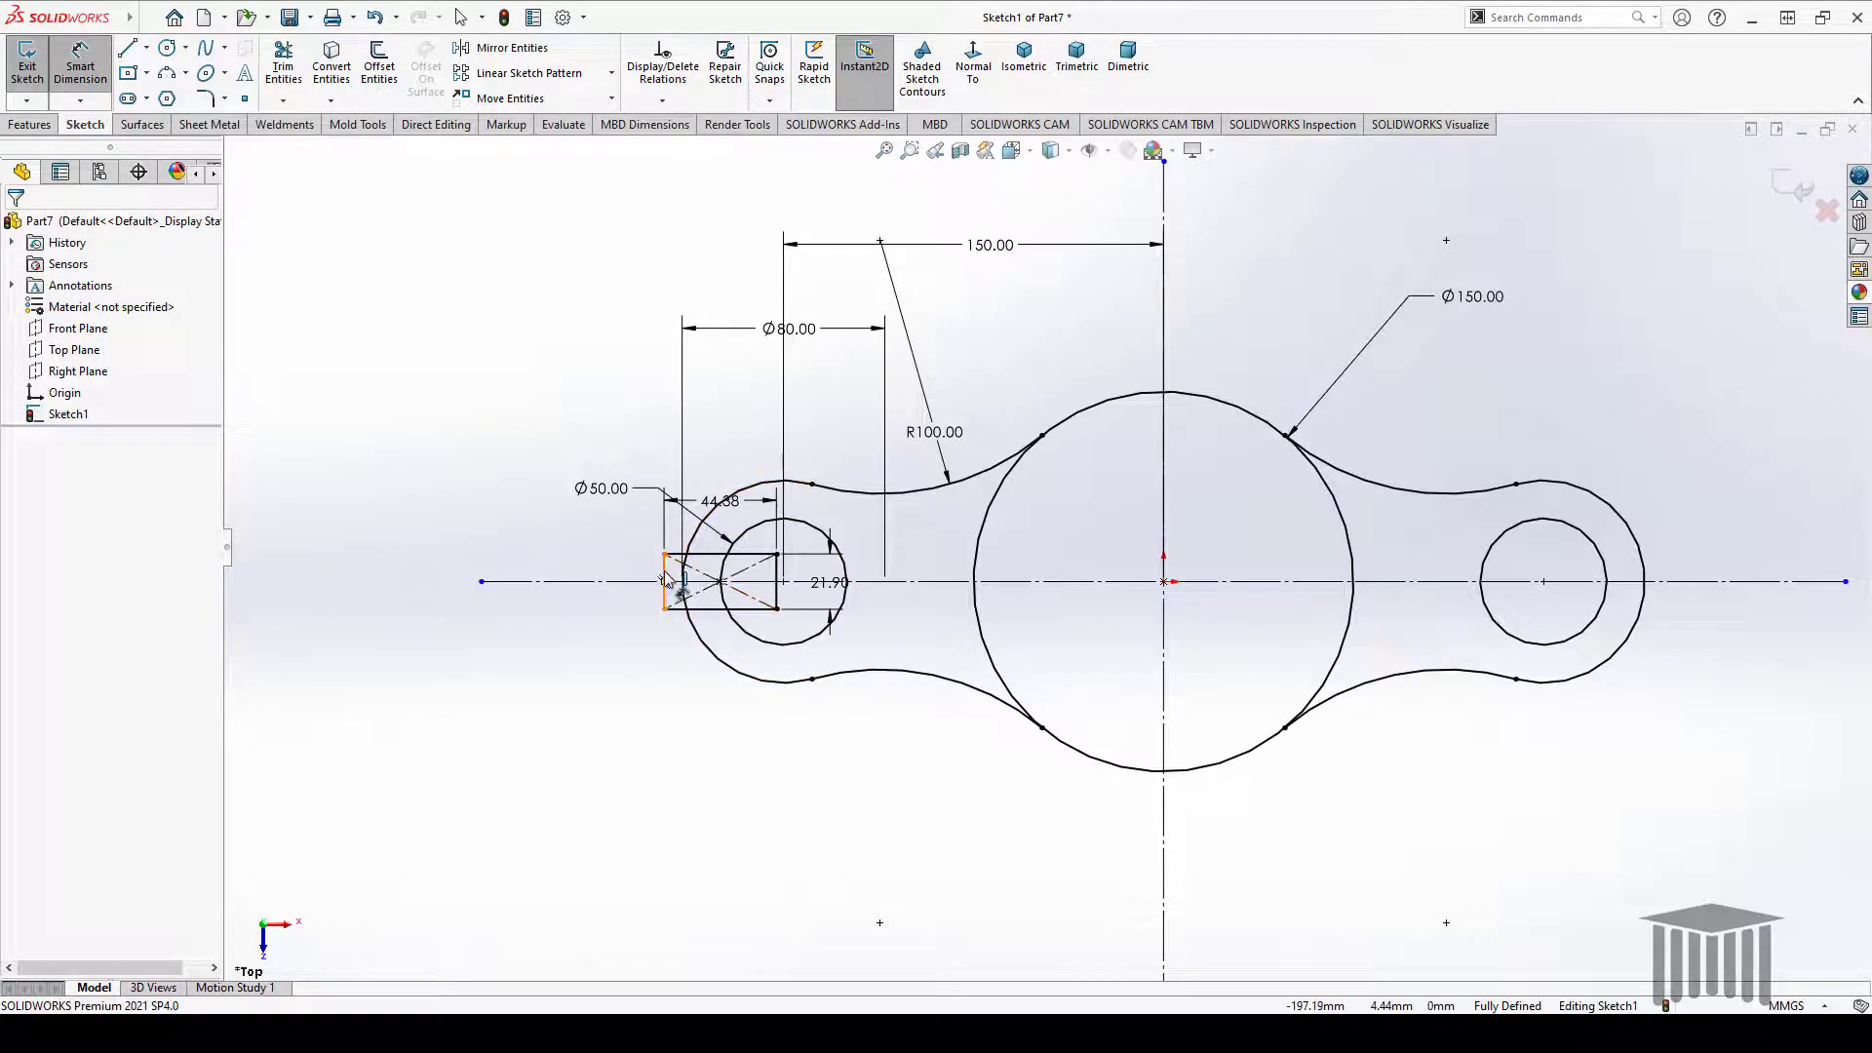
{"action": "left_click", "coordinate": [665, 577]}
{"action": "left_click", "coordinate": [470, 609]}
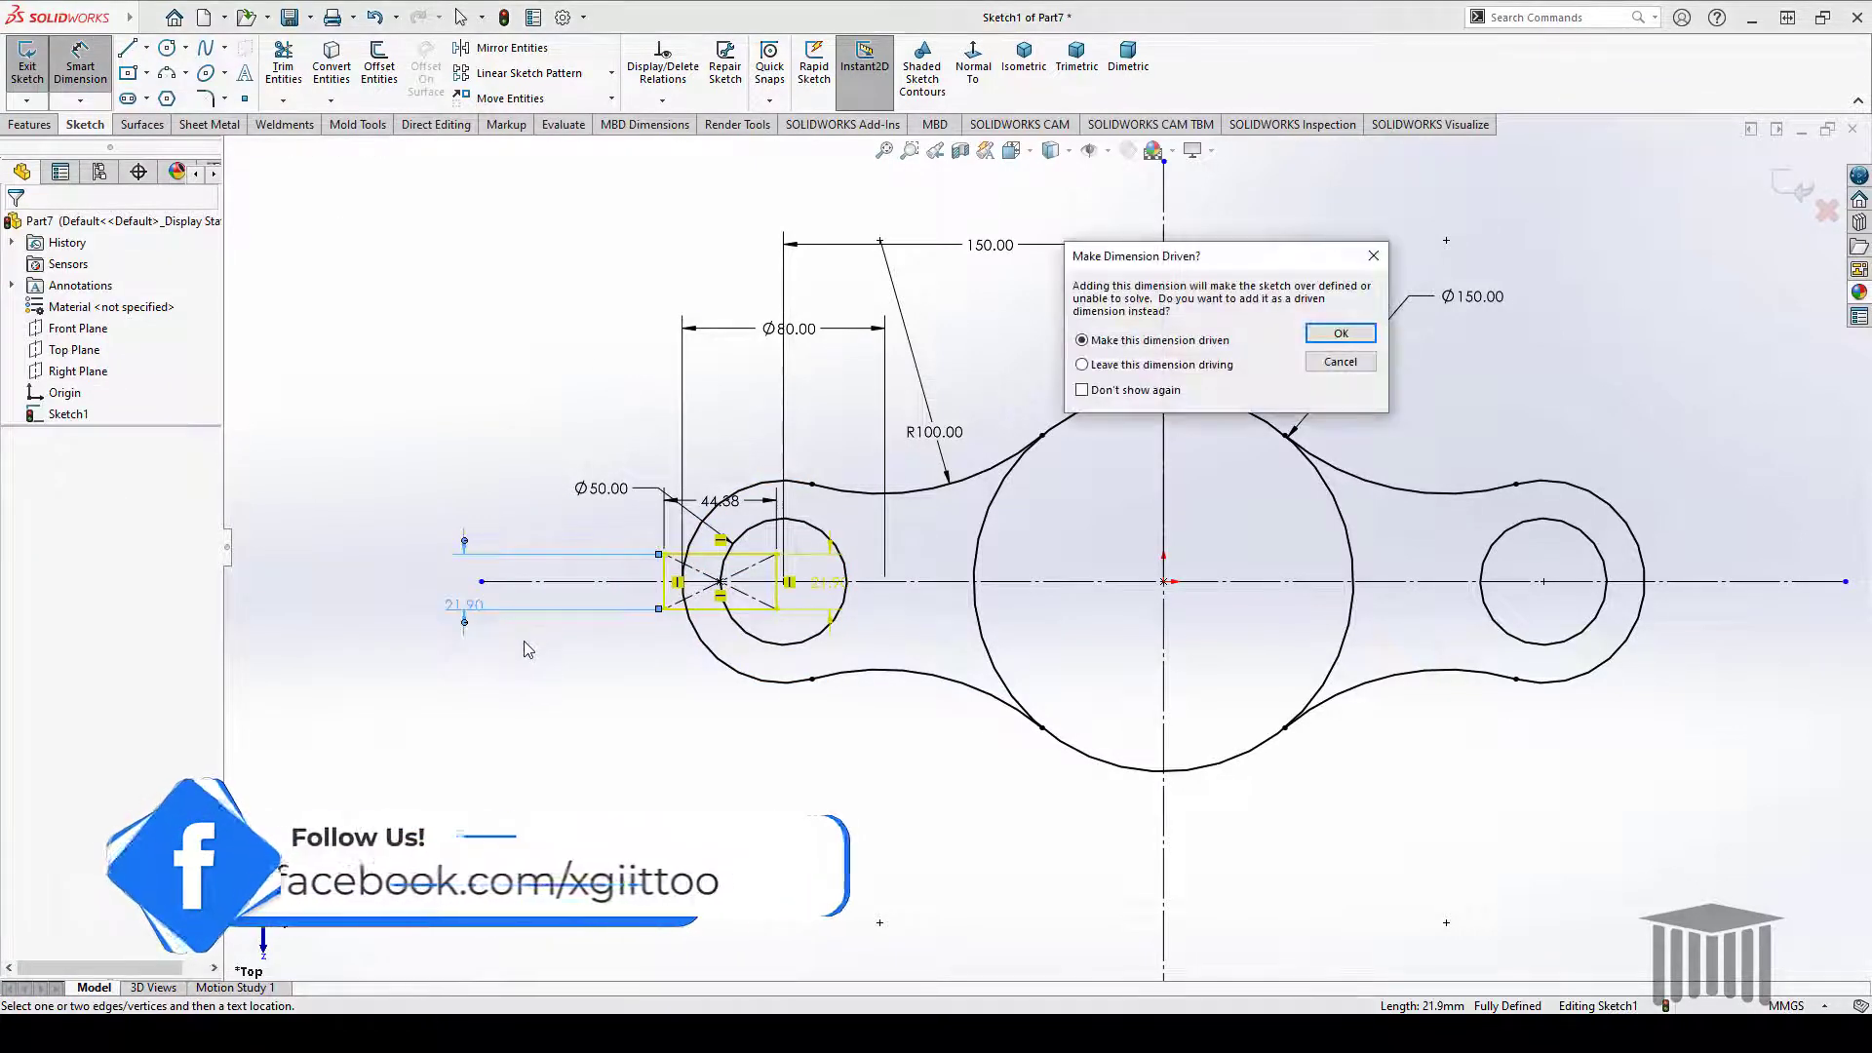
{"action": "left_click", "coordinate": [1363, 361]}
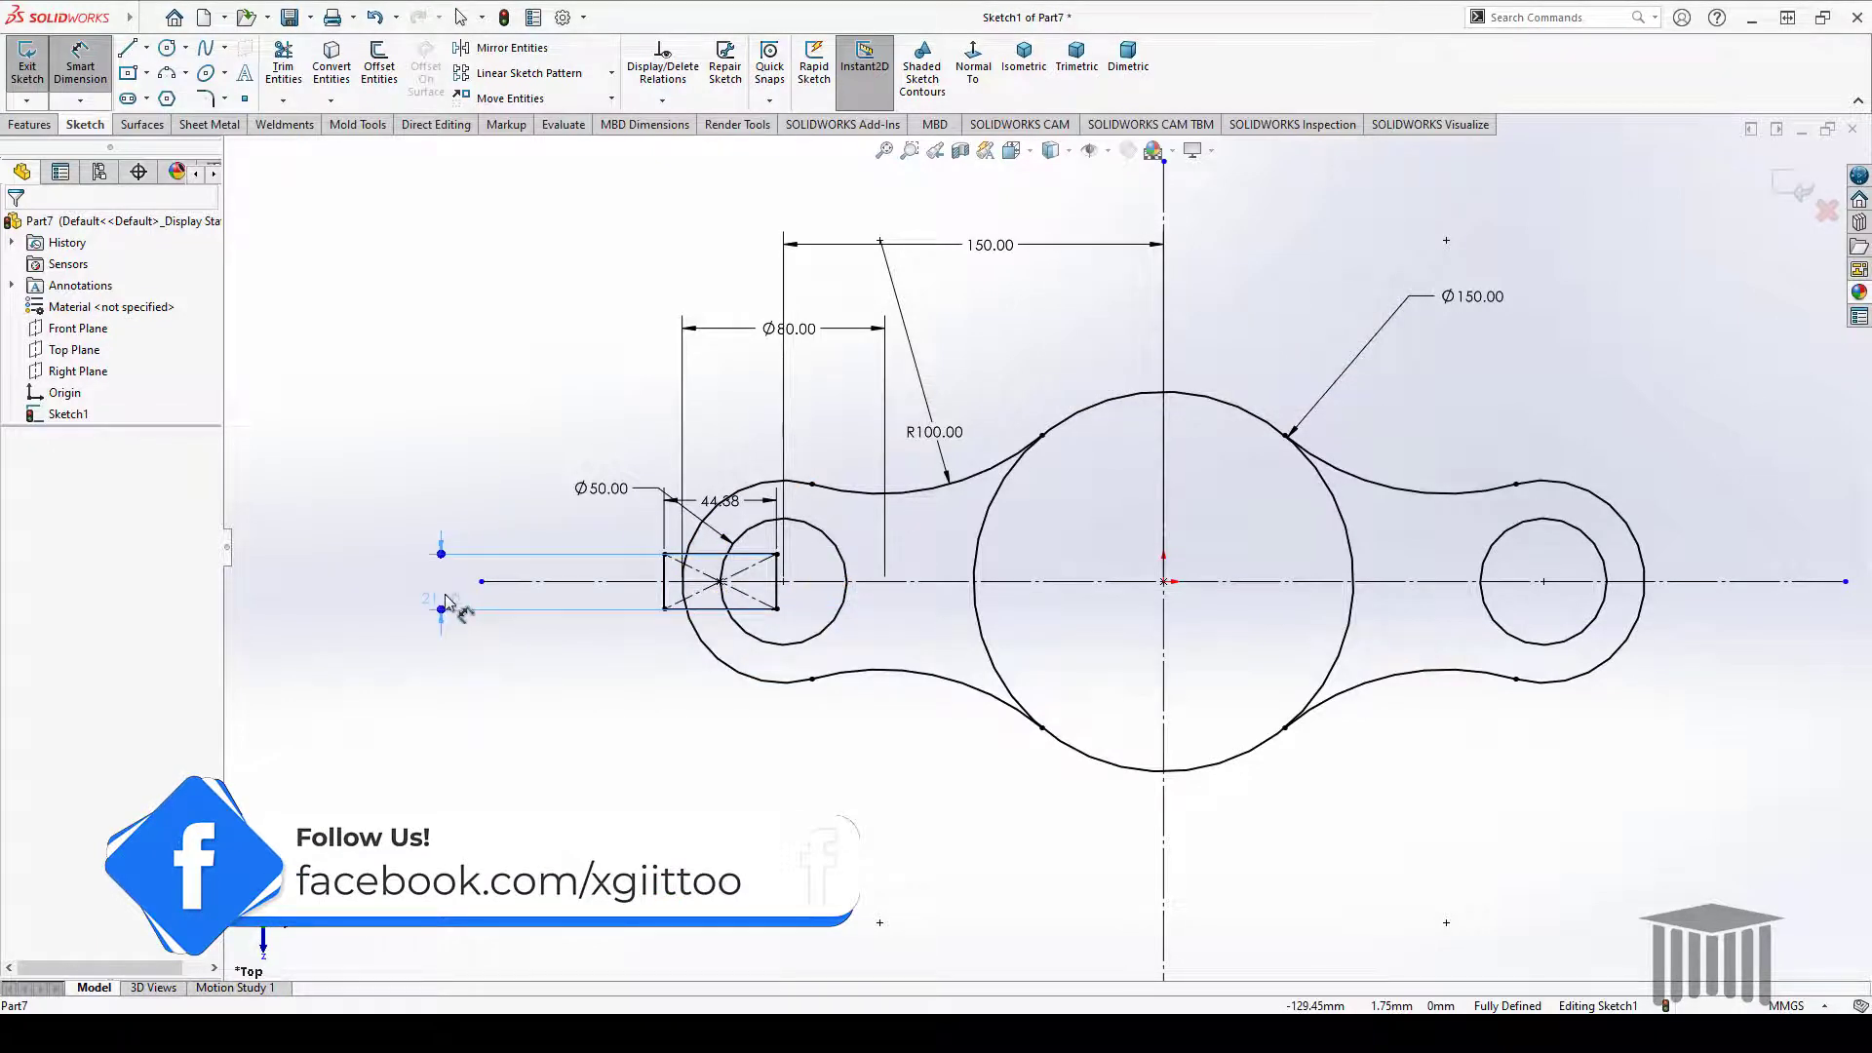
Set the rectangle's height dimension to 20 mm, with the dimension placed outside the left end of the profile
{"action": "left_click", "coordinate": [439, 602]}
{"action": "key", "text": "Escape"}
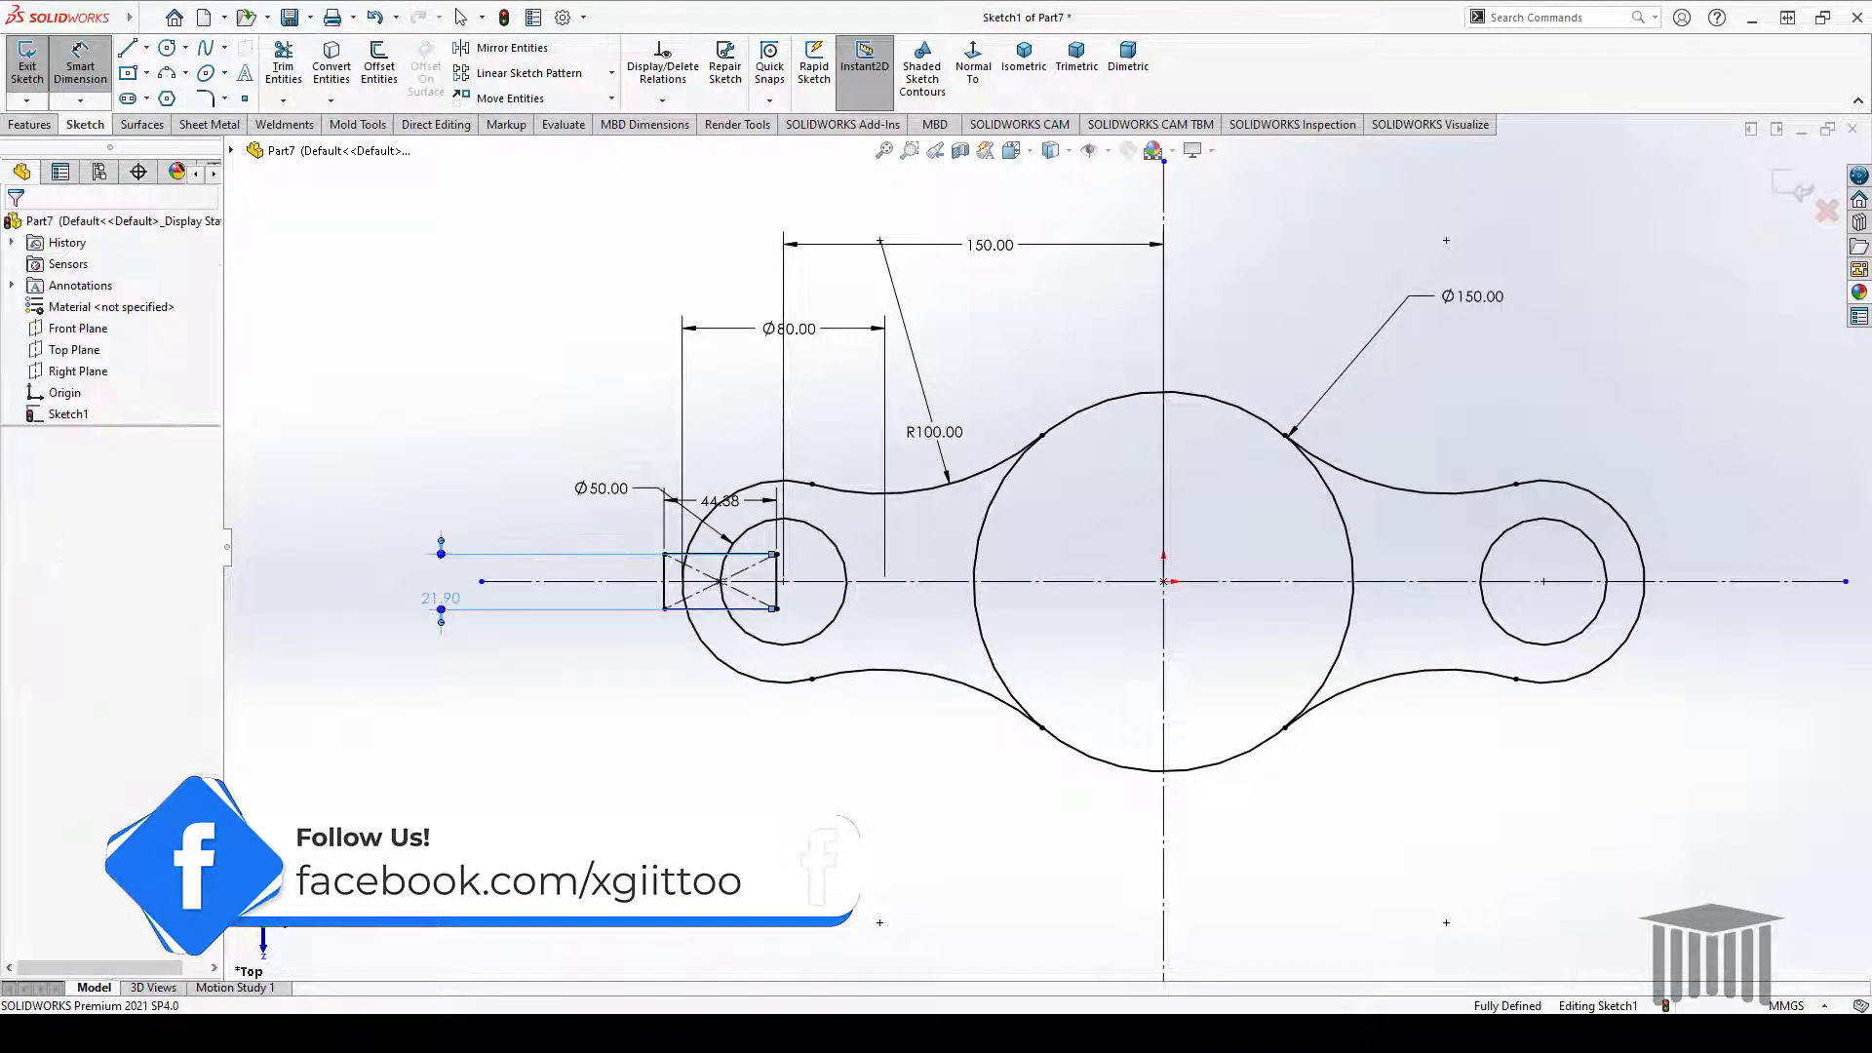
{"action": "double_click", "coordinate": [440, 597]}
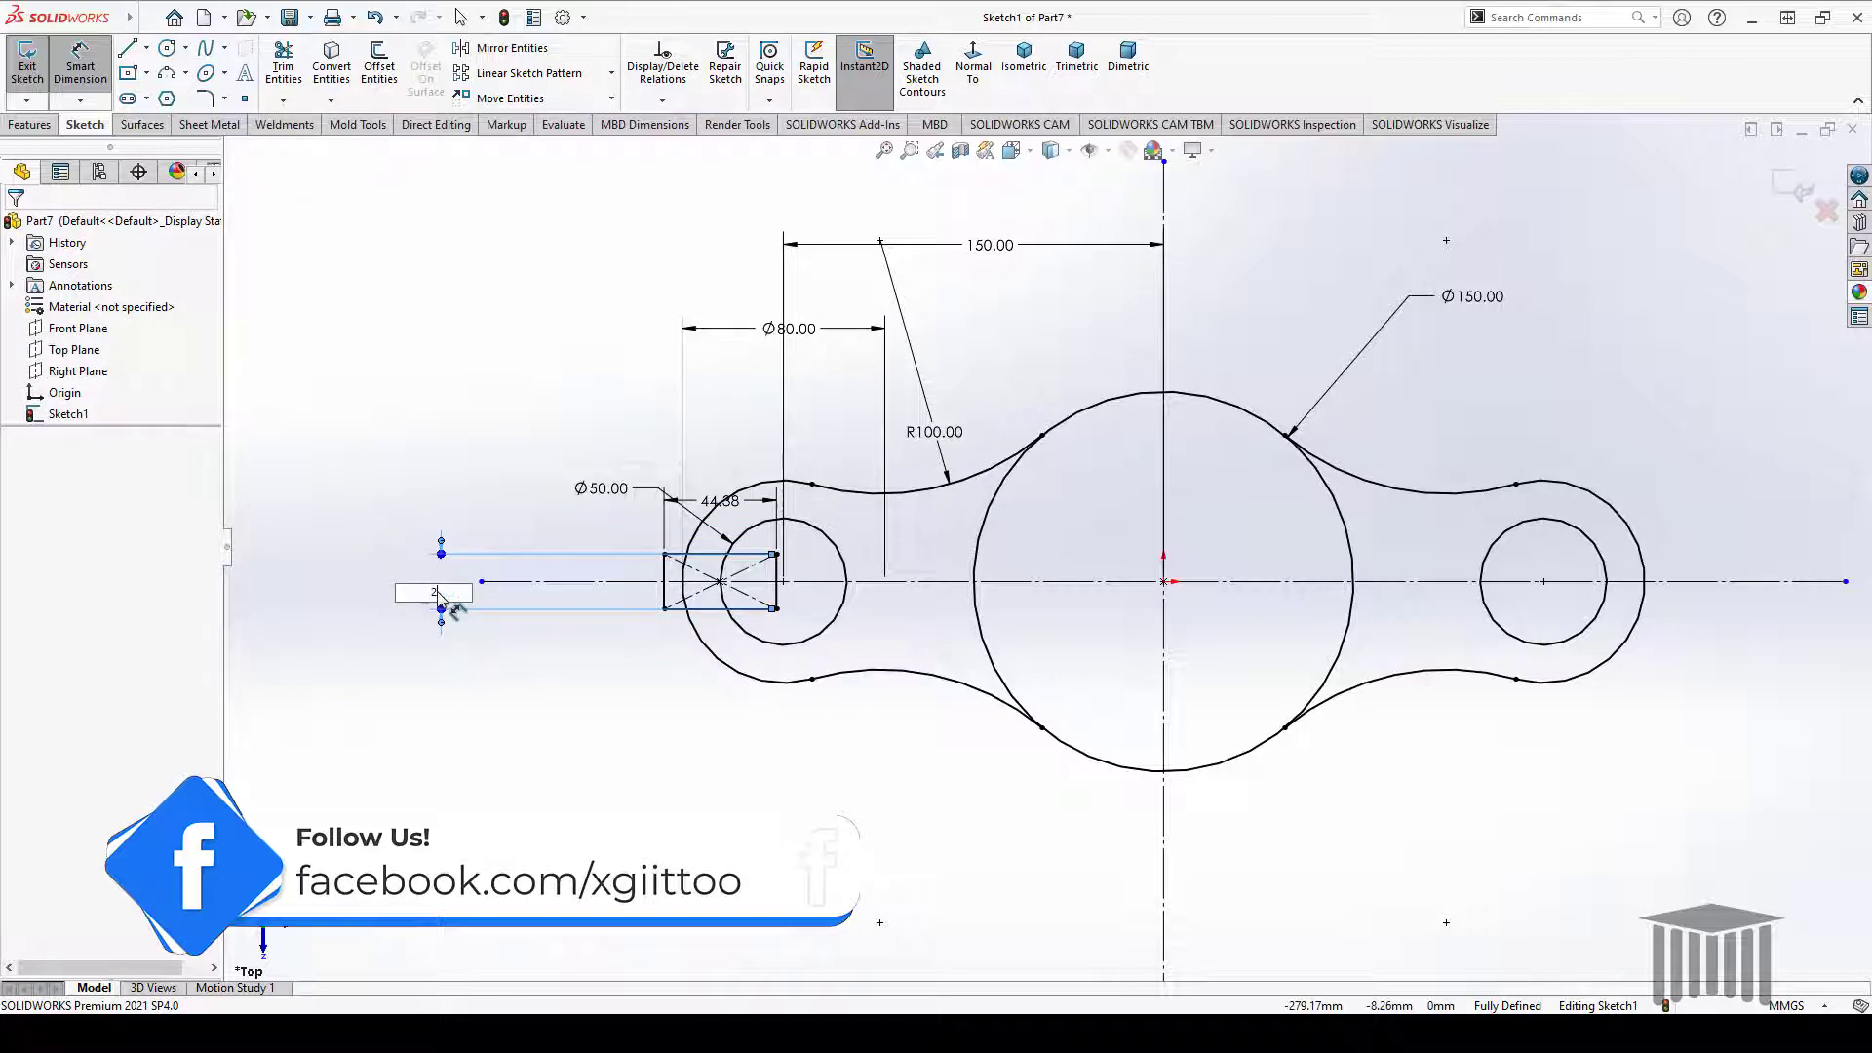
{"action": "type", "text": "20"}
{"action": "key", "text": "Return"}
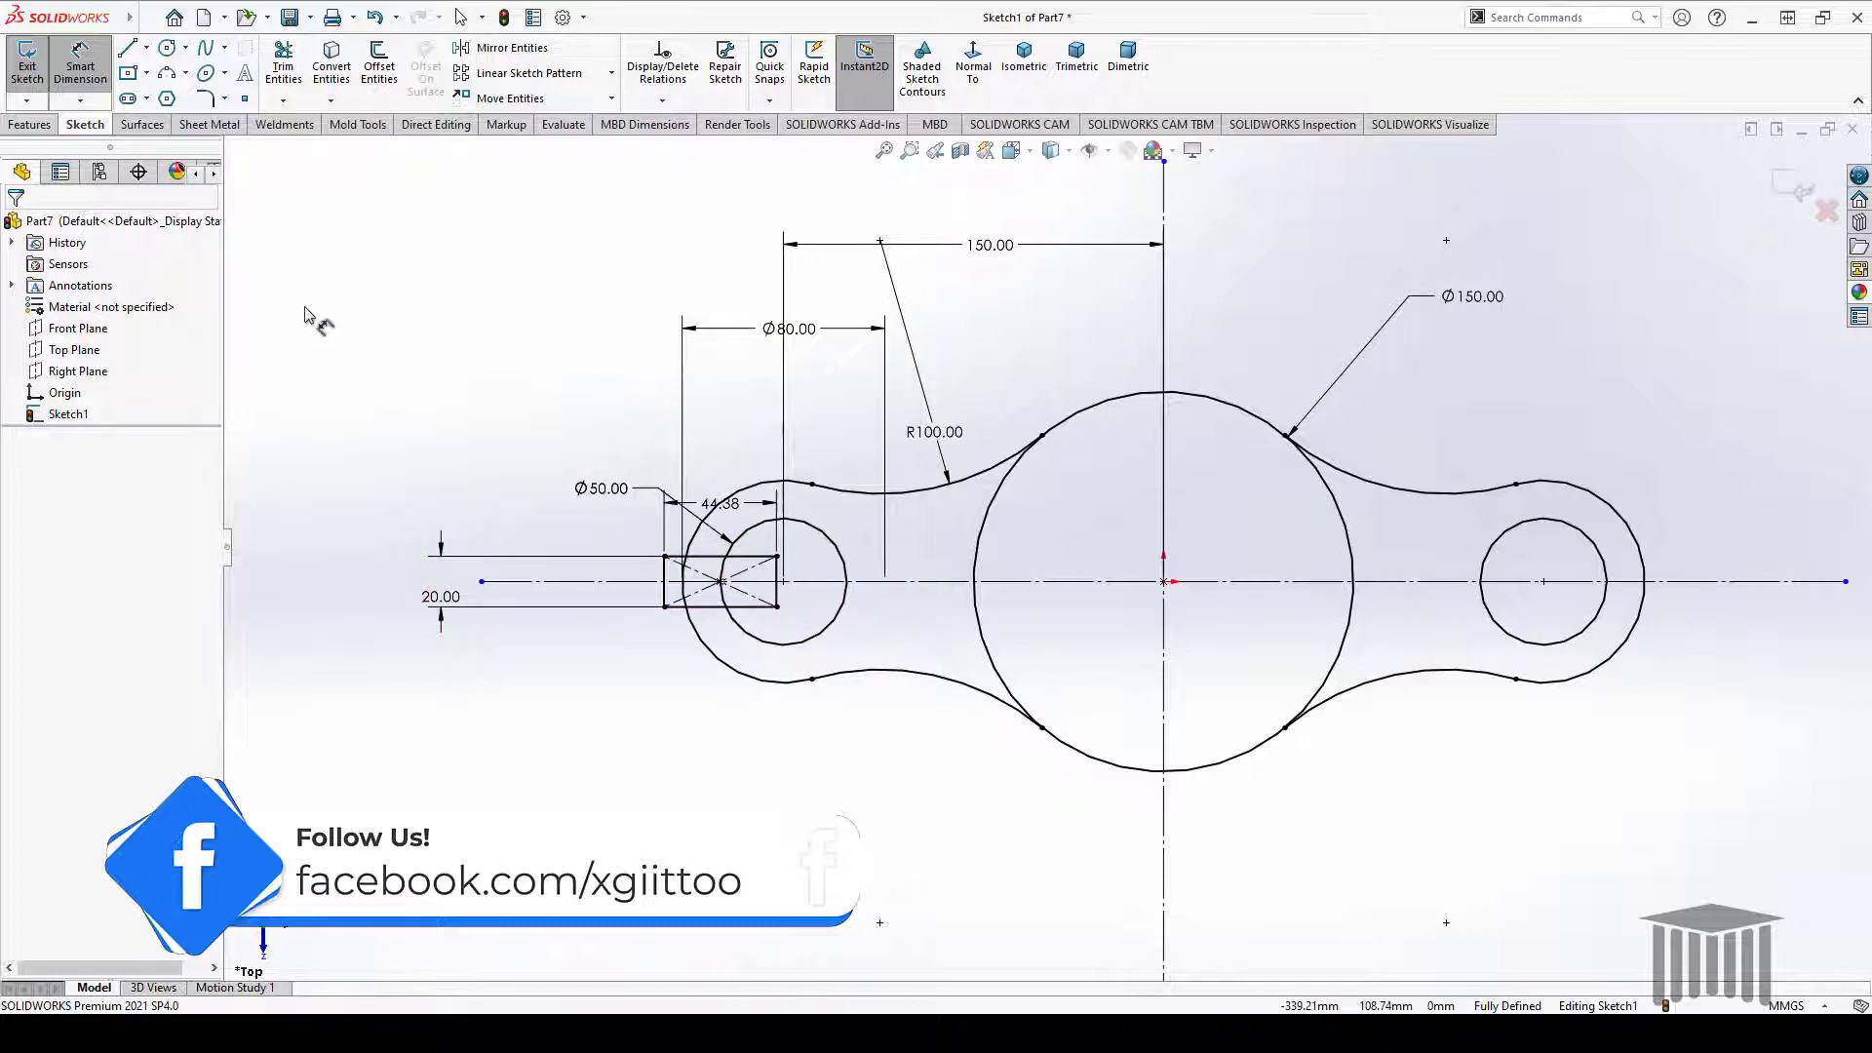
Trim the rectangle and the left end's arcs, leaving two horizontal lines that form an open slot between the 50 and 80 mm circles
{"action": "left_click", "coordinate": [282, 66]}
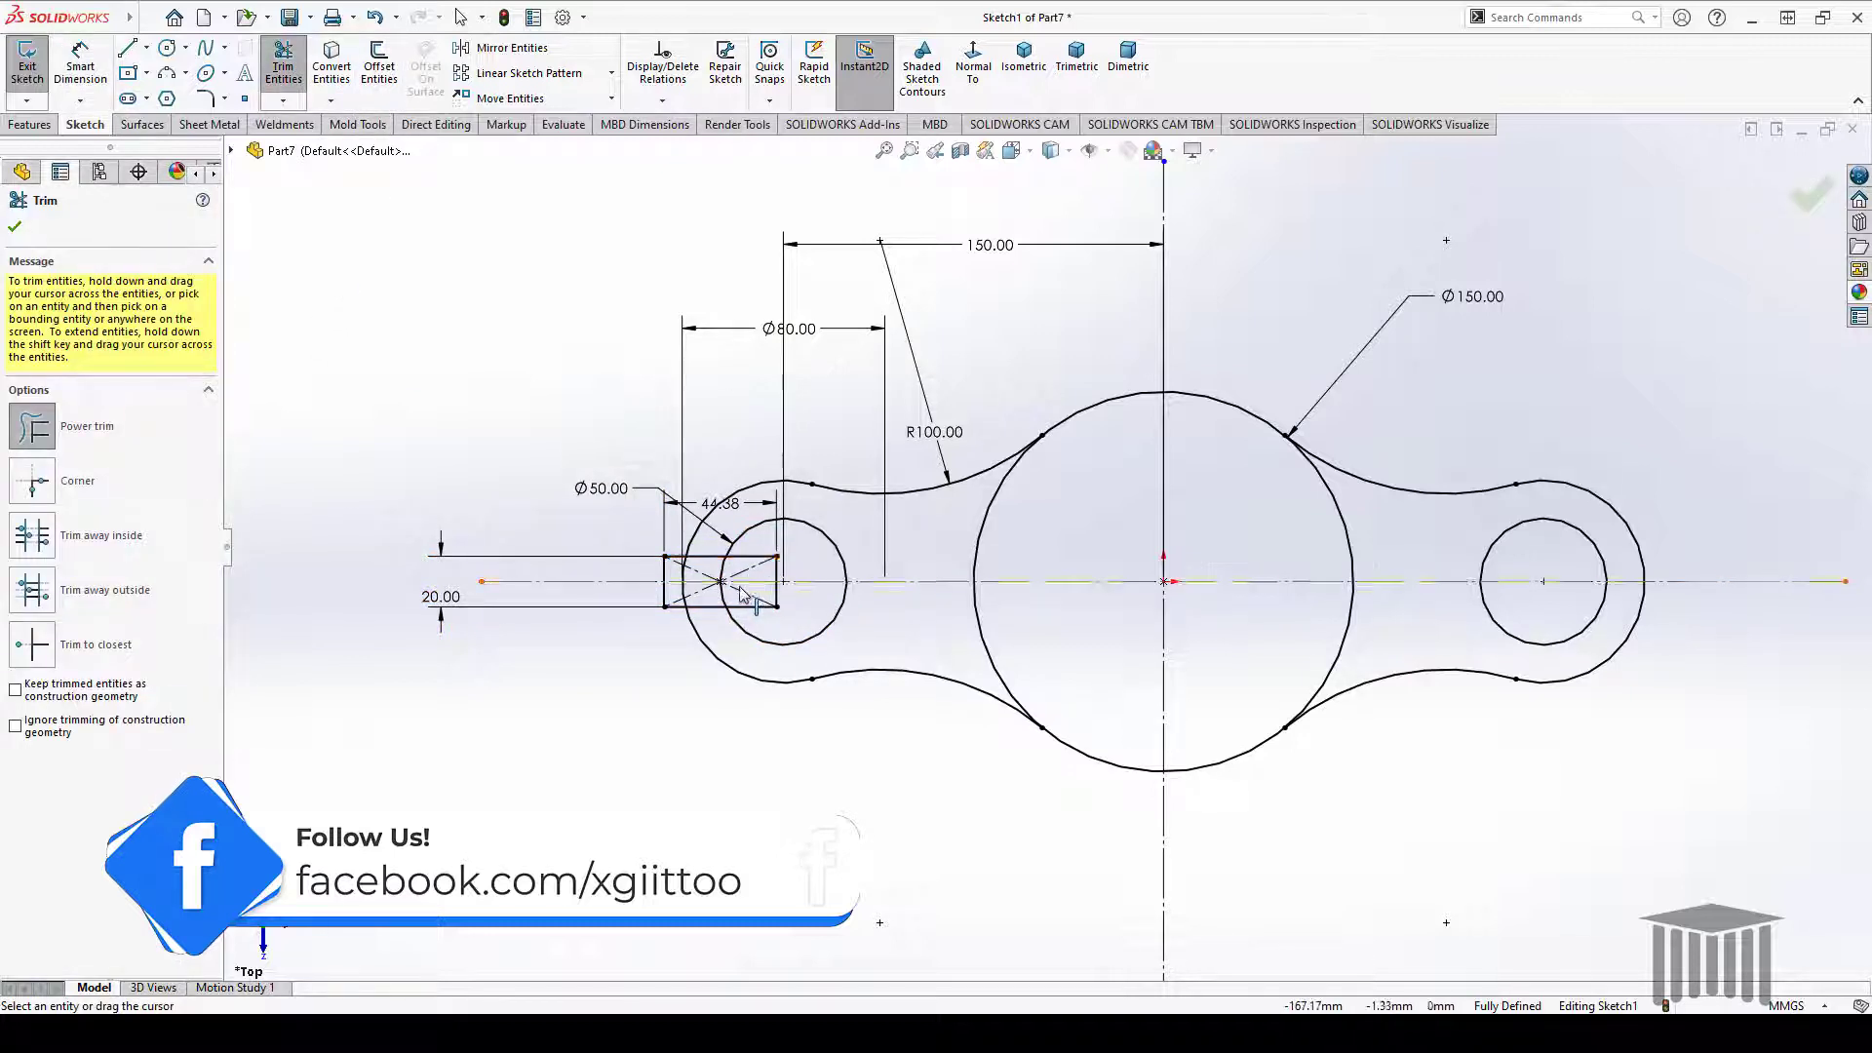
{"action": "scroll", "coordinate": [741, 597], "scroll_direction": "up", "scroll_amount": 3}
{"action": "scroll", "coordinate": [848, 568], "scroll_direction": "down", "scroll_amount": 6}
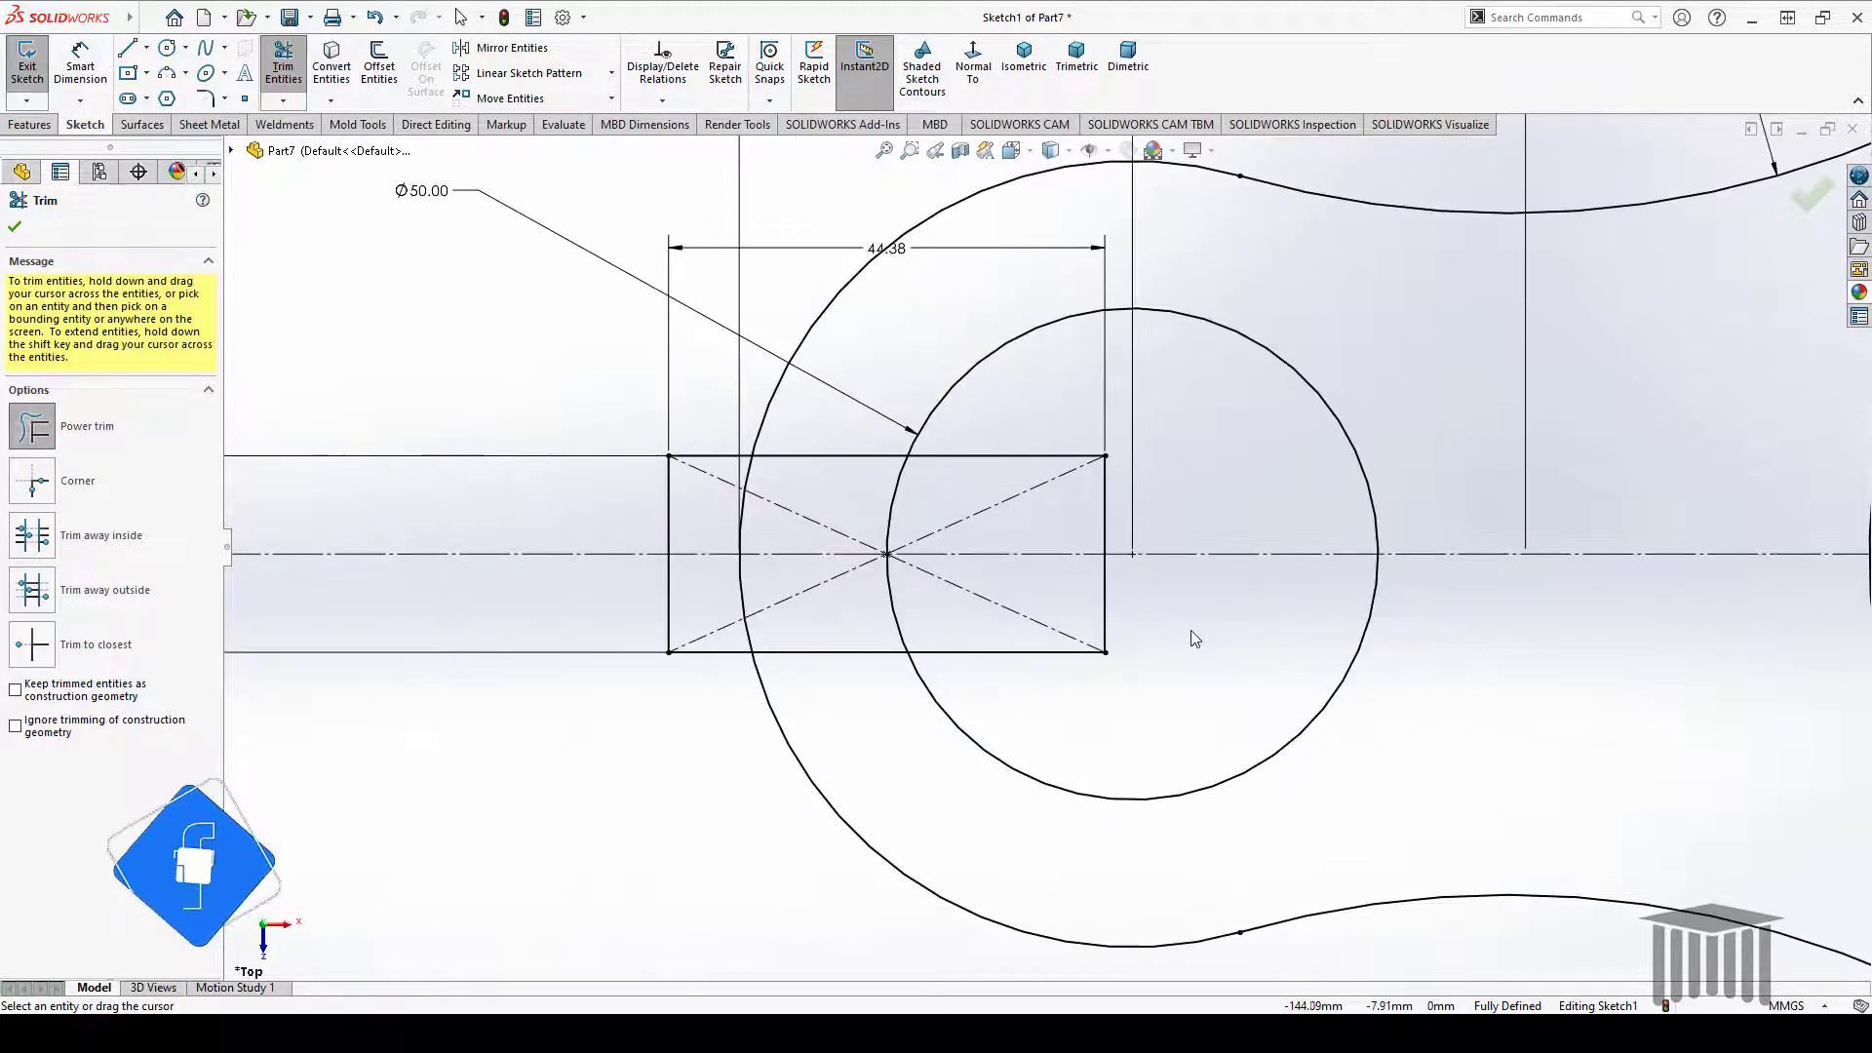
{"action": "mouse_move", "coordinate": [1140, 604]}
{"action": "left_mouse_down"}
{"action": "mouse_move", "coordinate": [1058, 668]}
{"action": "mouse_move", "coordinate": [1100, 546]}
{"action": "mouse_move", "coordinate": [1028, 471]}
{"action": "mouse_move", "coordinate": [1008, 453]}
{"action": "mouse_move", "coordinate": [885, 501]}
{"action": "left_mouse_up"}
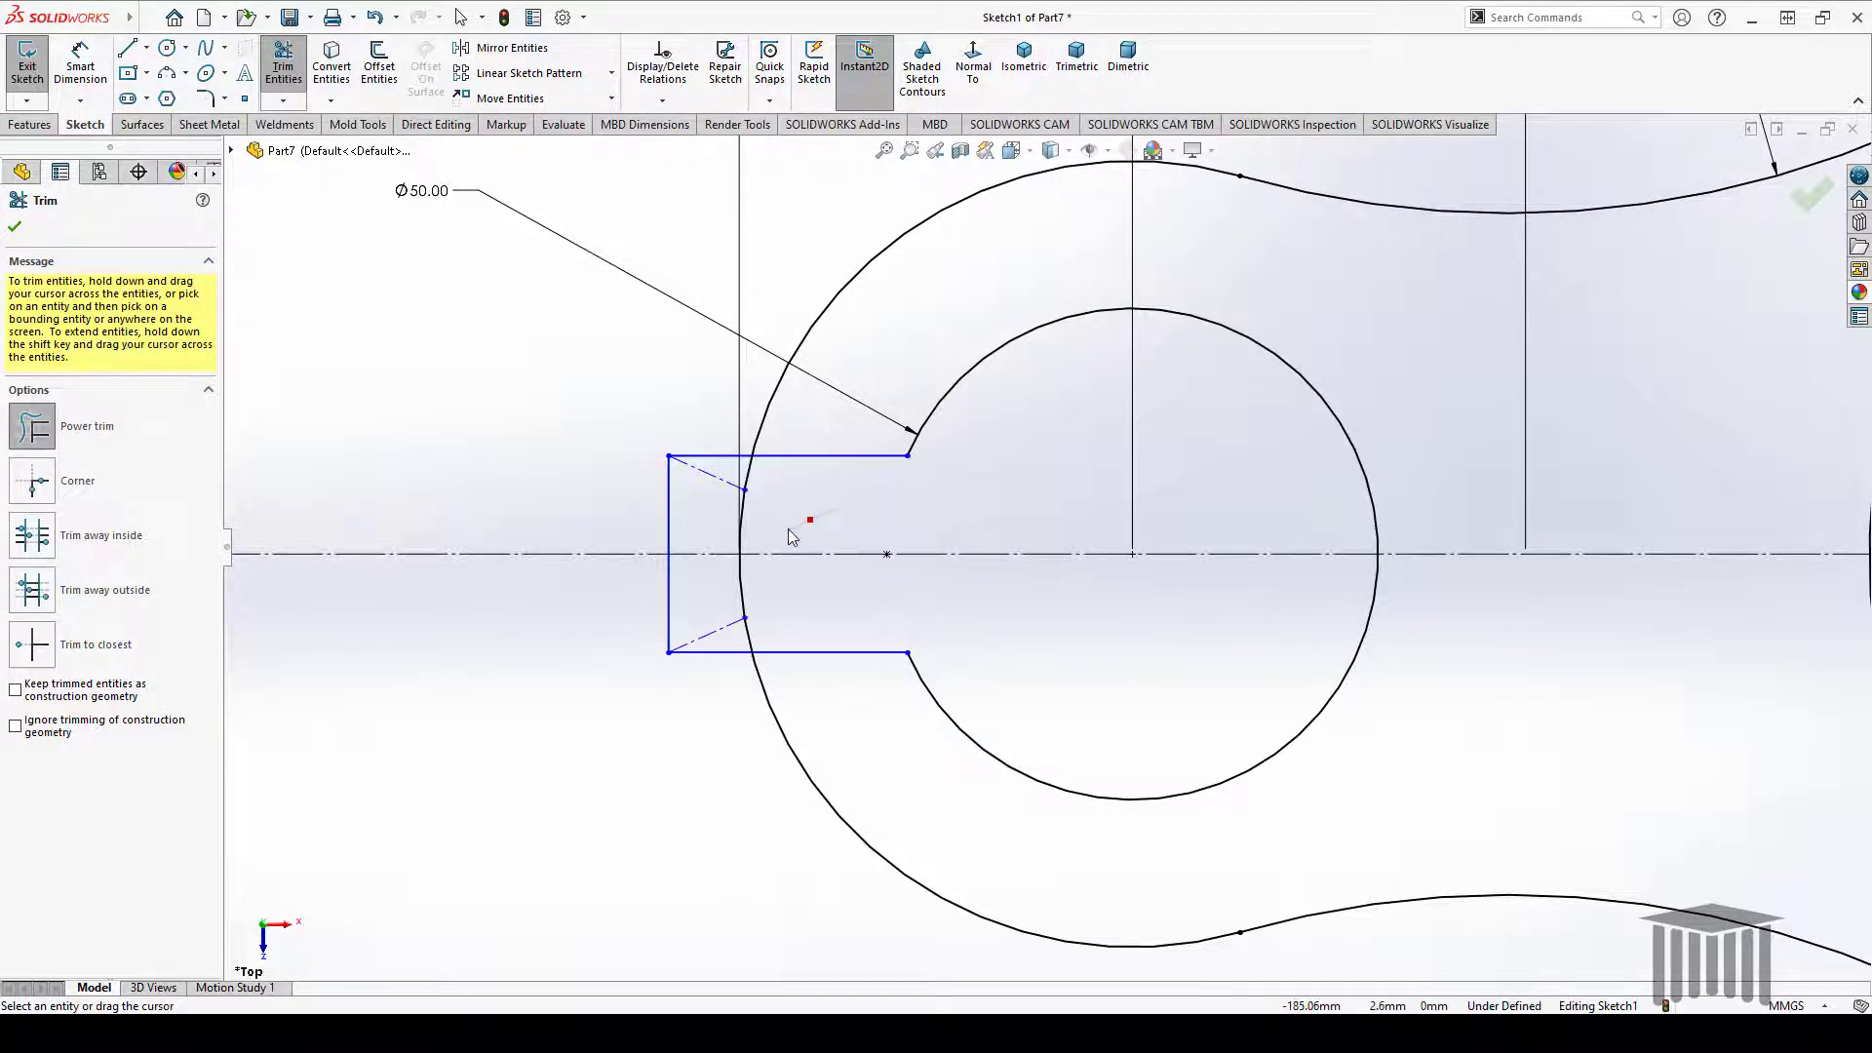
{"action": "mouse_move", "coordinate": [788, 529]}
{"action": "left_mouse_down"}
{"action": "mouse_move", "coordinate": [739, 505]}
{"action": "mouse_move", "coordinate": [694, 517]}
{"action": "mouse_move", "coordinate": [682, 546]}
{"action": "mouse_move", "coordinate": [928, 512]}
{"action": "left_mouse_up"}
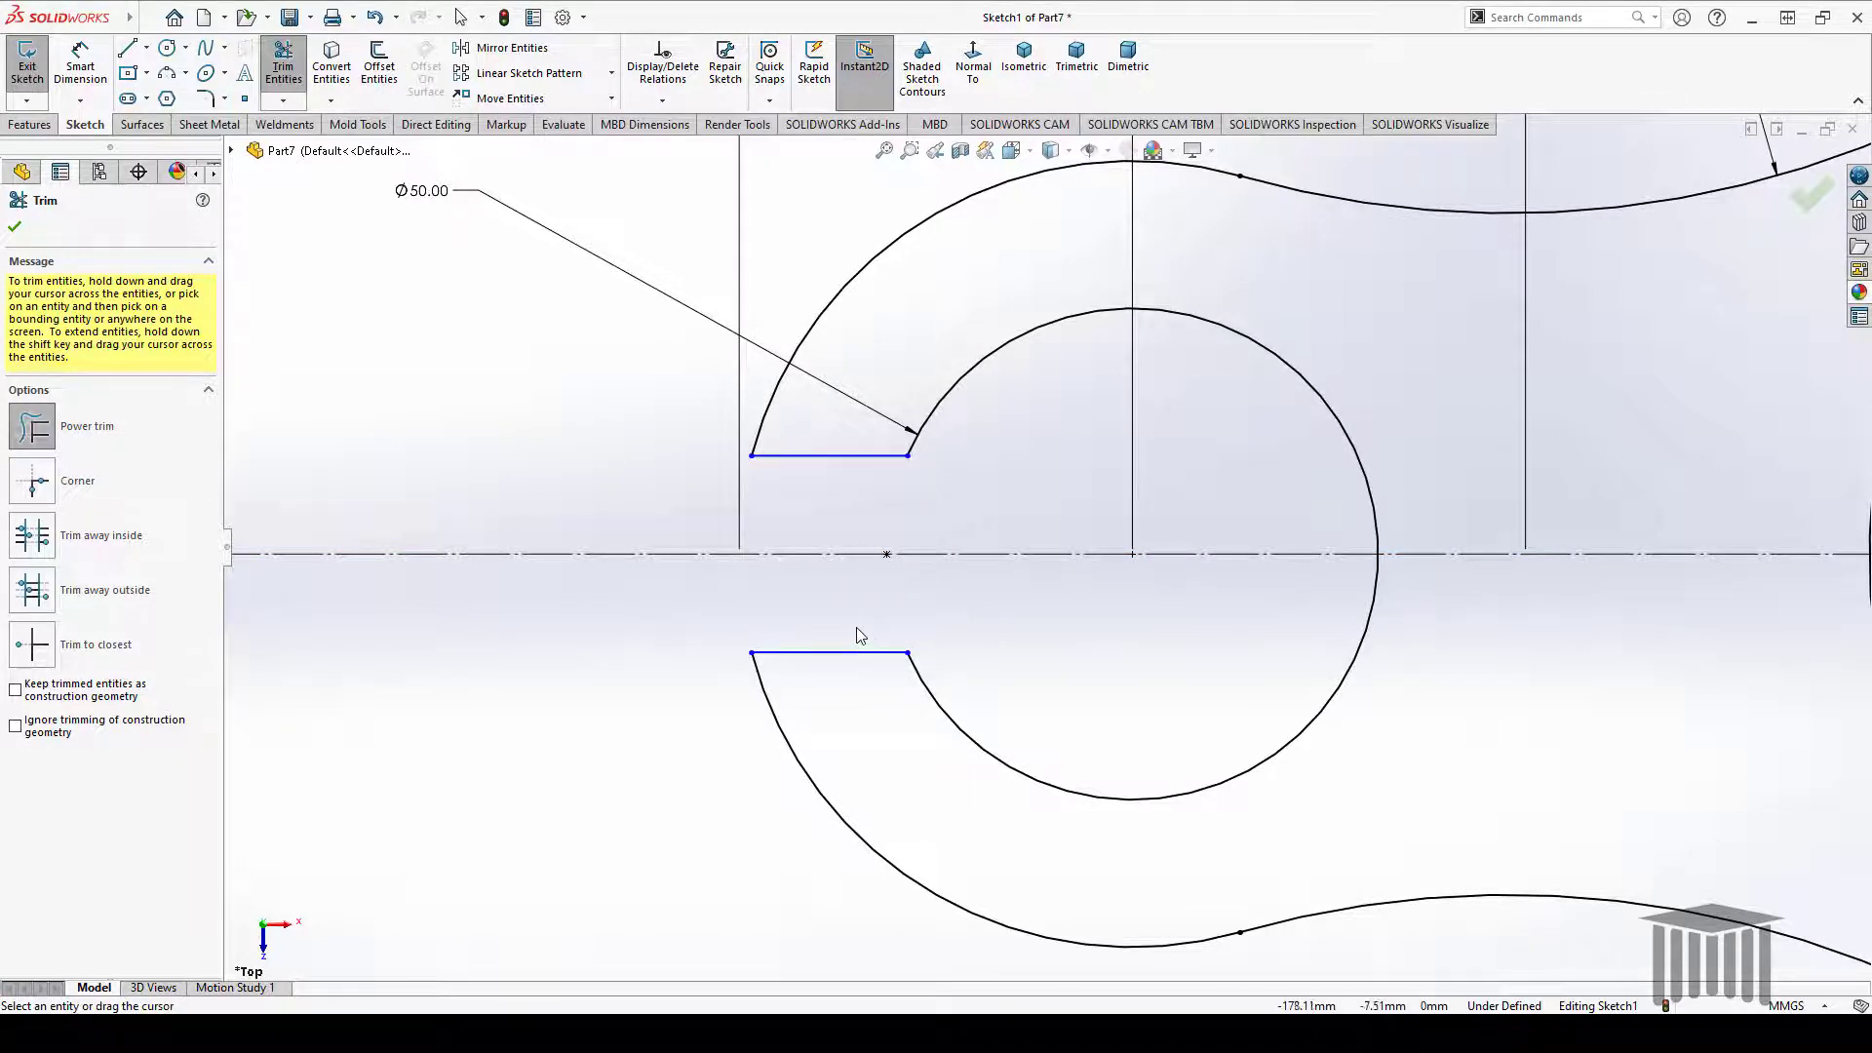
{"action": "left_click", "coordinate": [17, 229]}
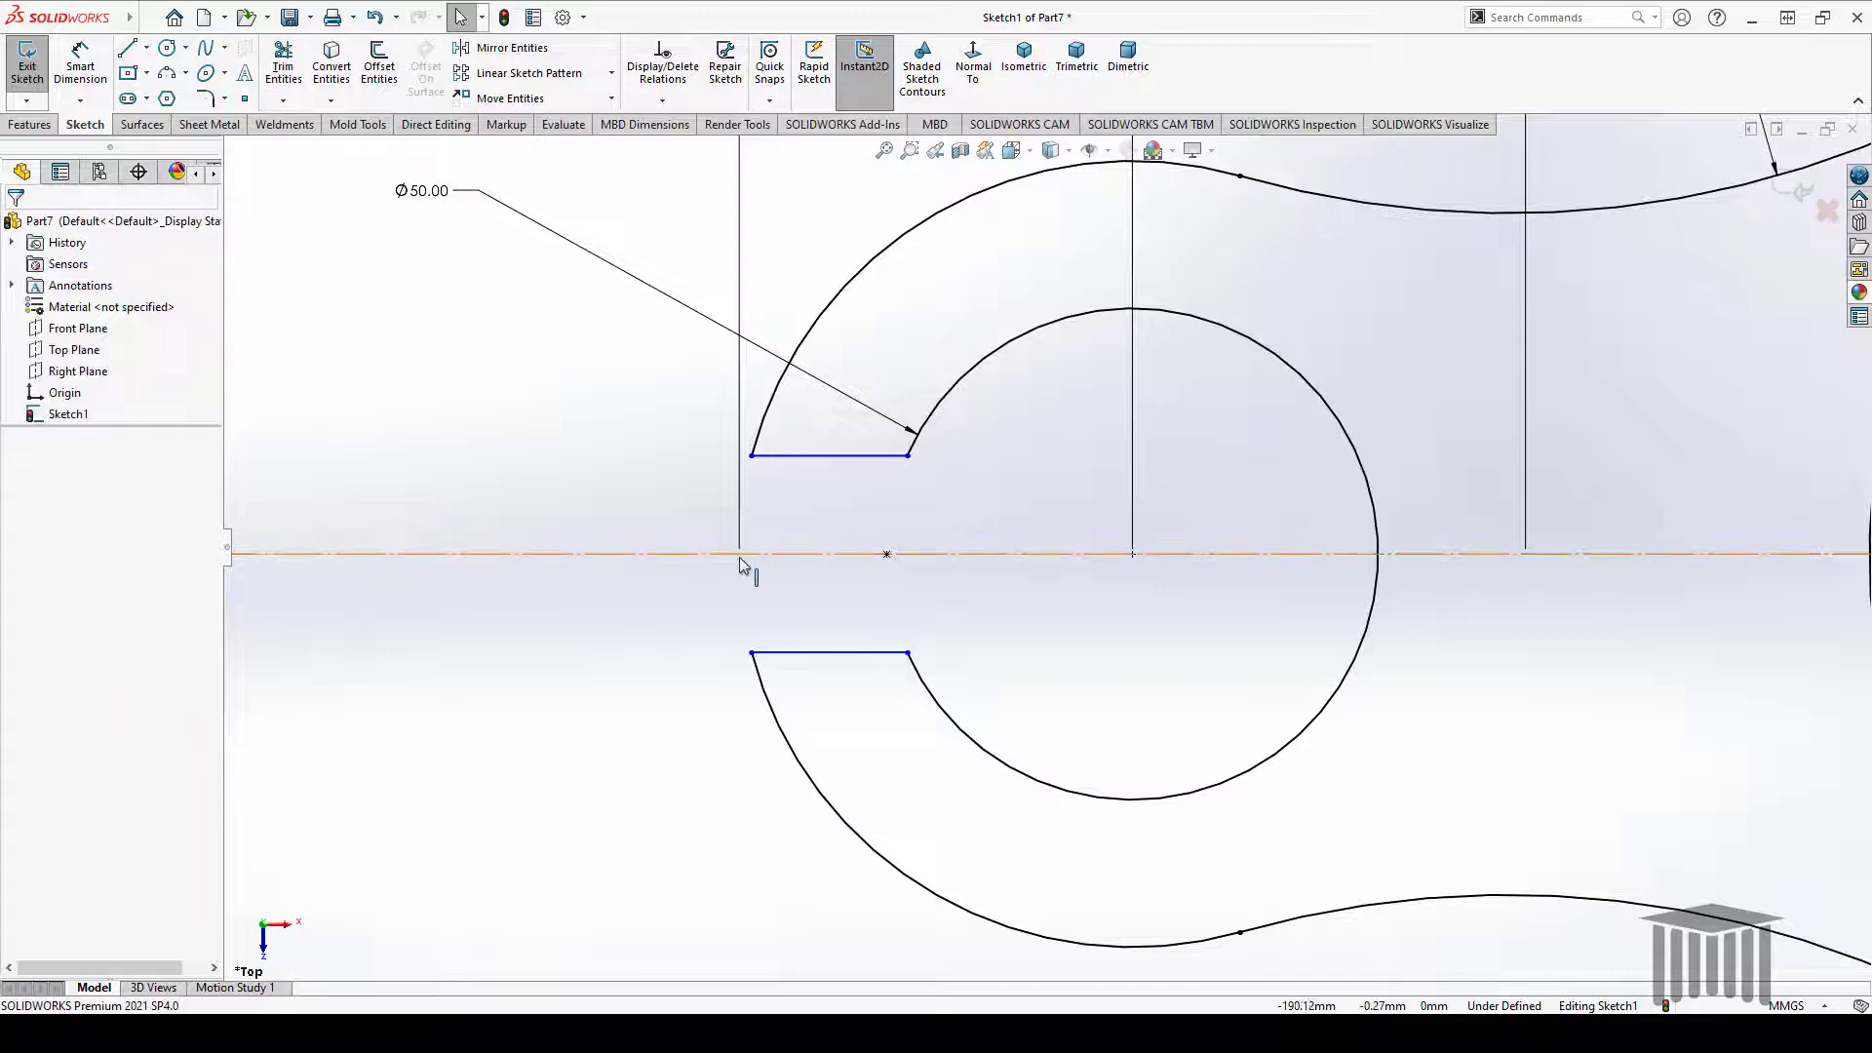
Make the two horizontal slot lines at the left end equal in length
{"action": "left_click", "coordinate": [832, 455]}
{"action": "left_click", "coordinate": [908, 465]}
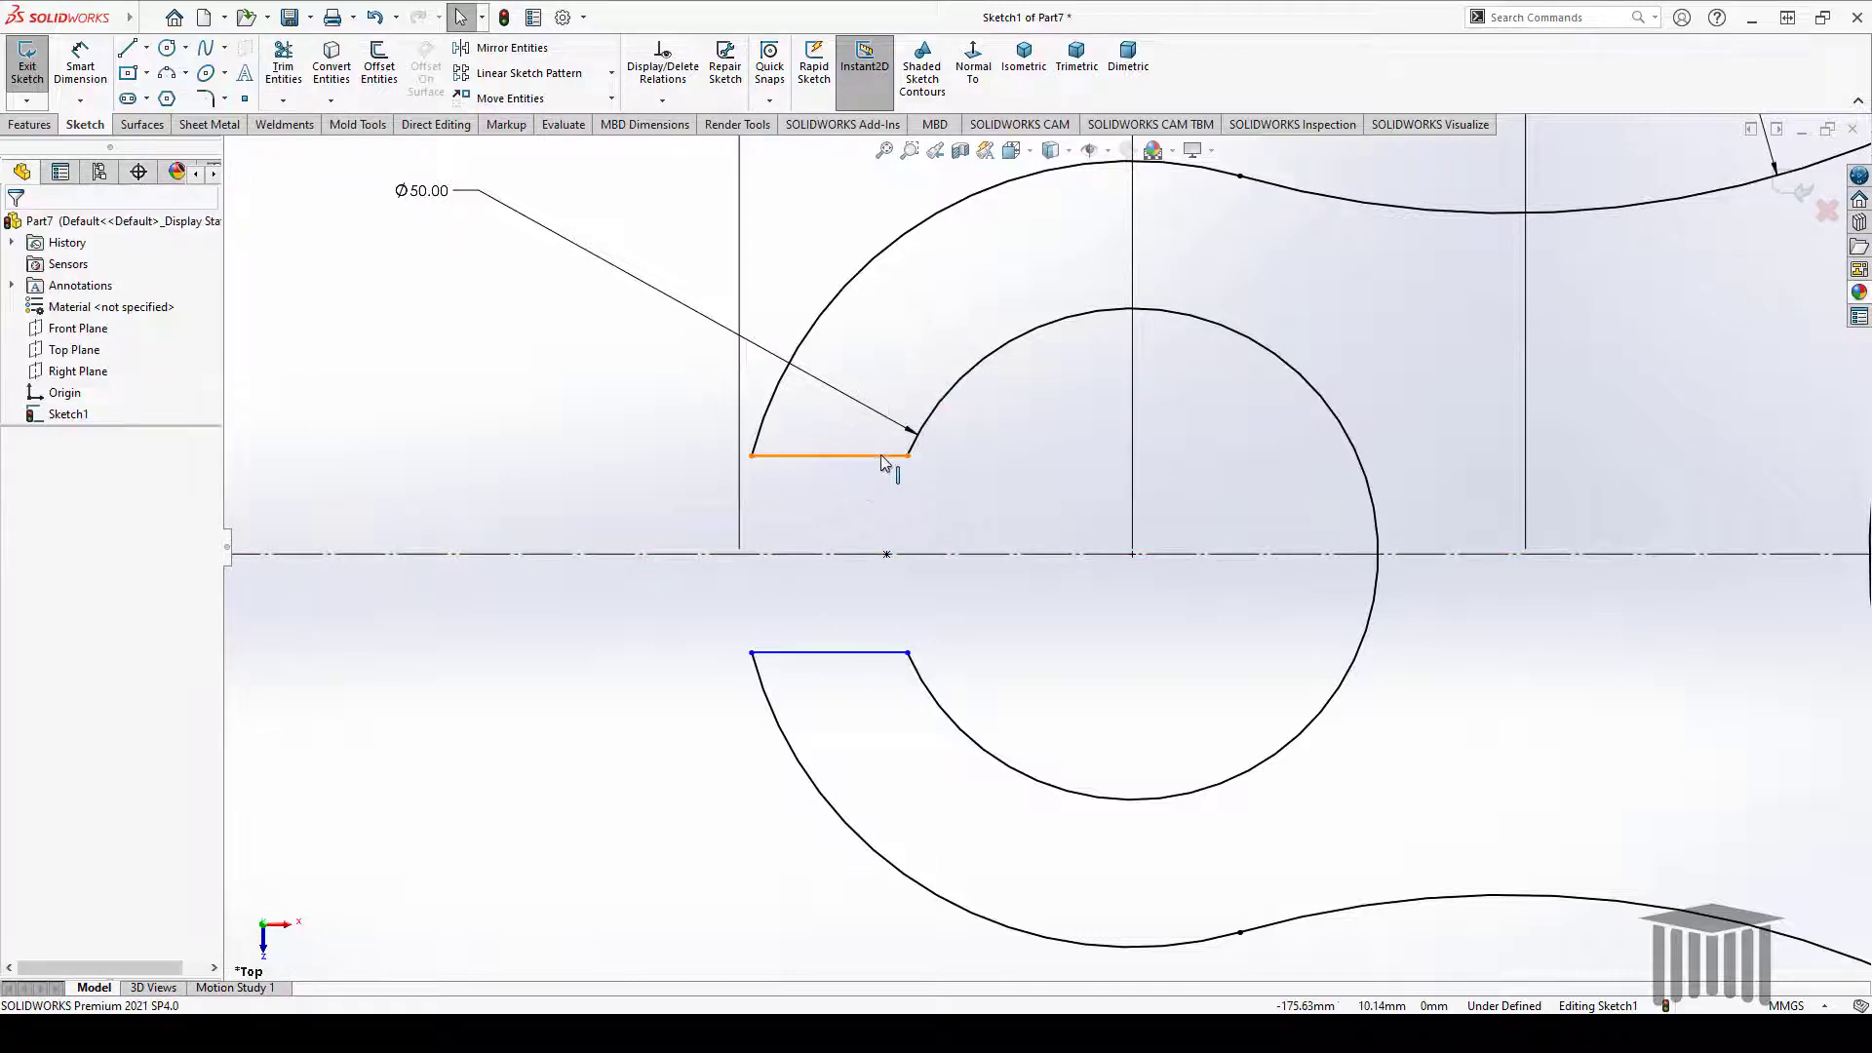
{"action": "left_click", "coordinate": [880, 454]}
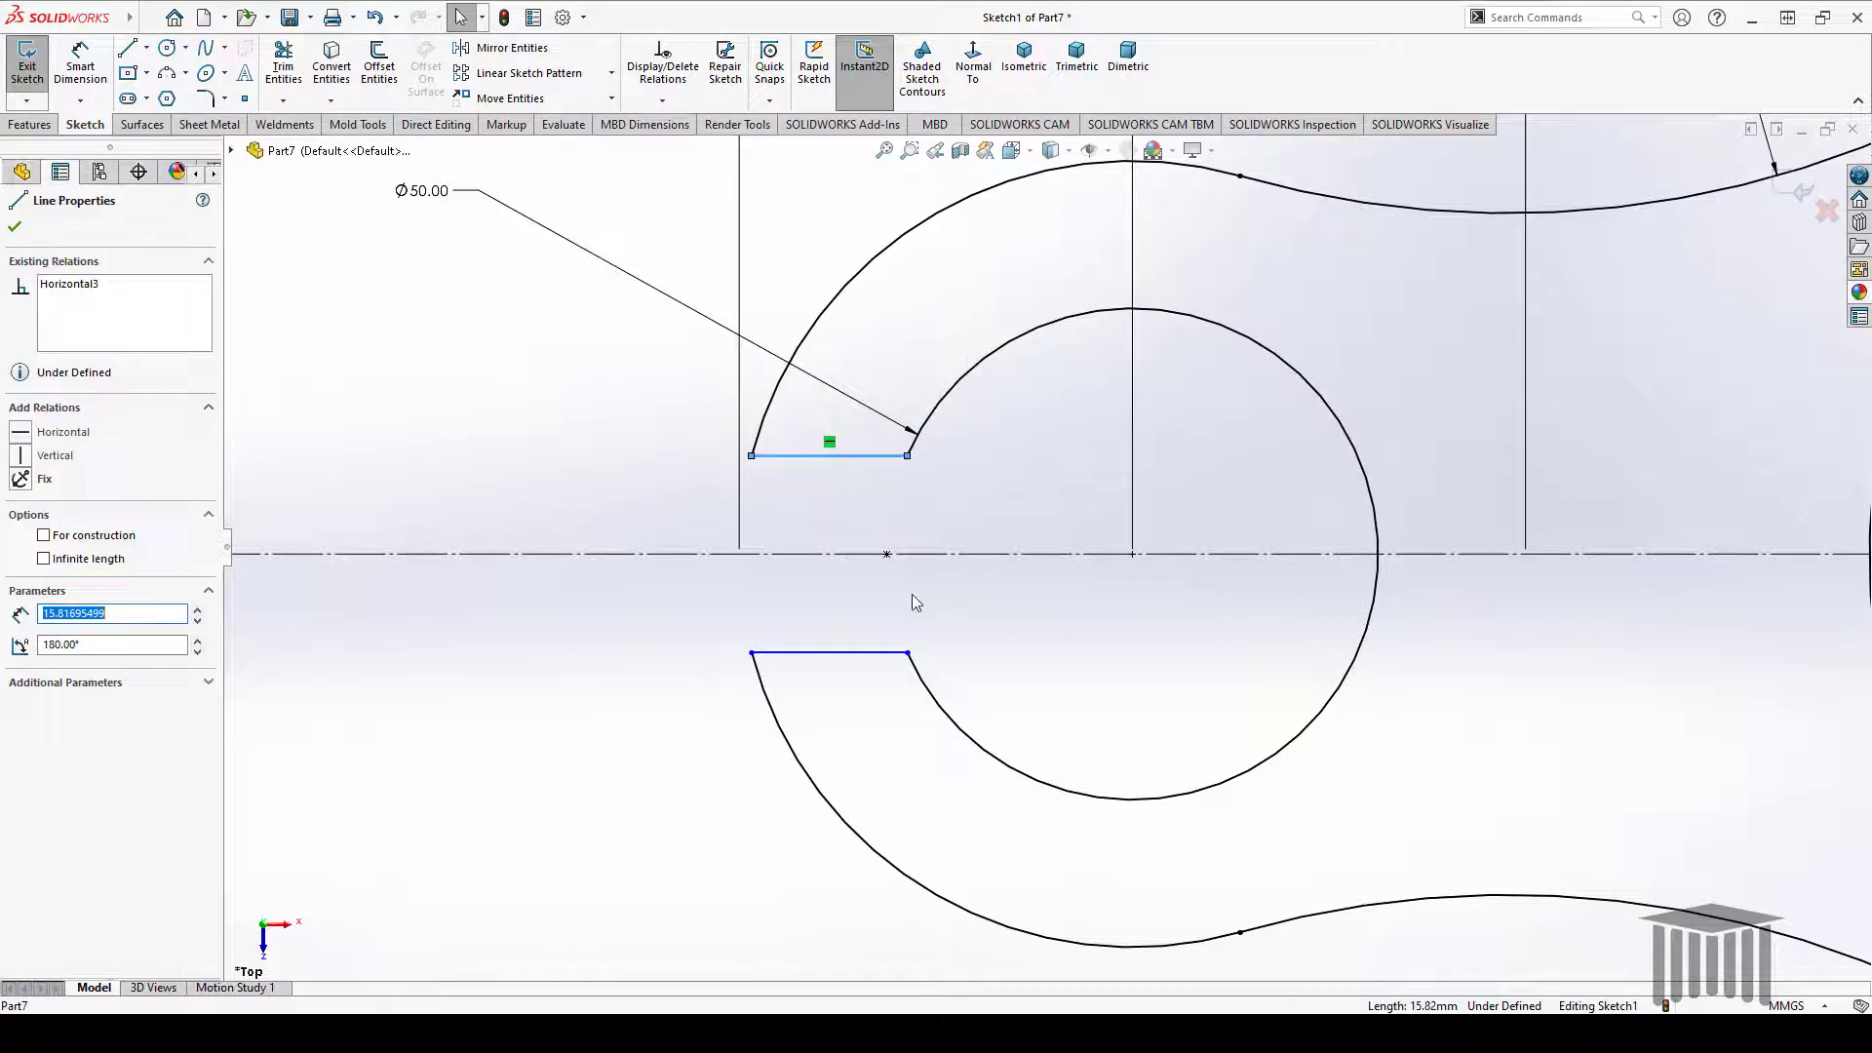
{"action": "left_click", "coordinate": [889, 660], "text": "ctrl"}
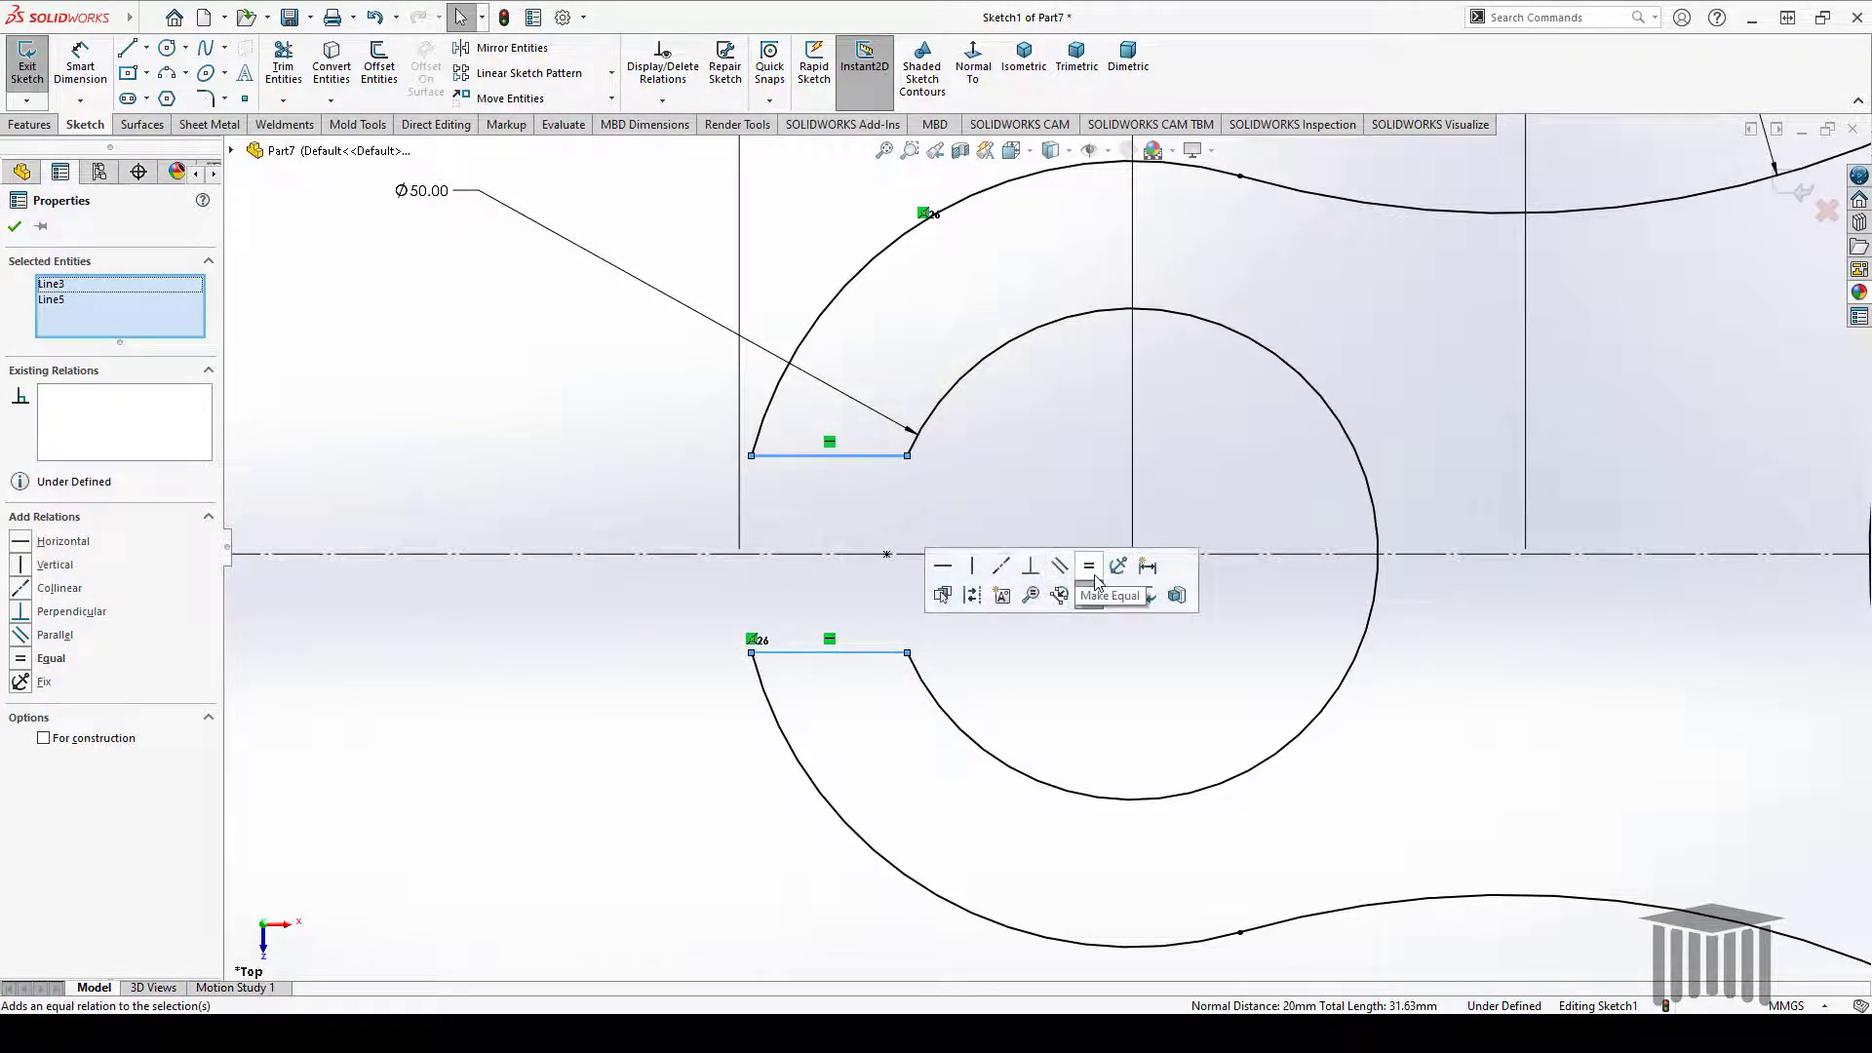
{"action": "left_click", "coordinate": [1088, 567]}
{"action": "left_click", "coordinate": [1074, 472]}
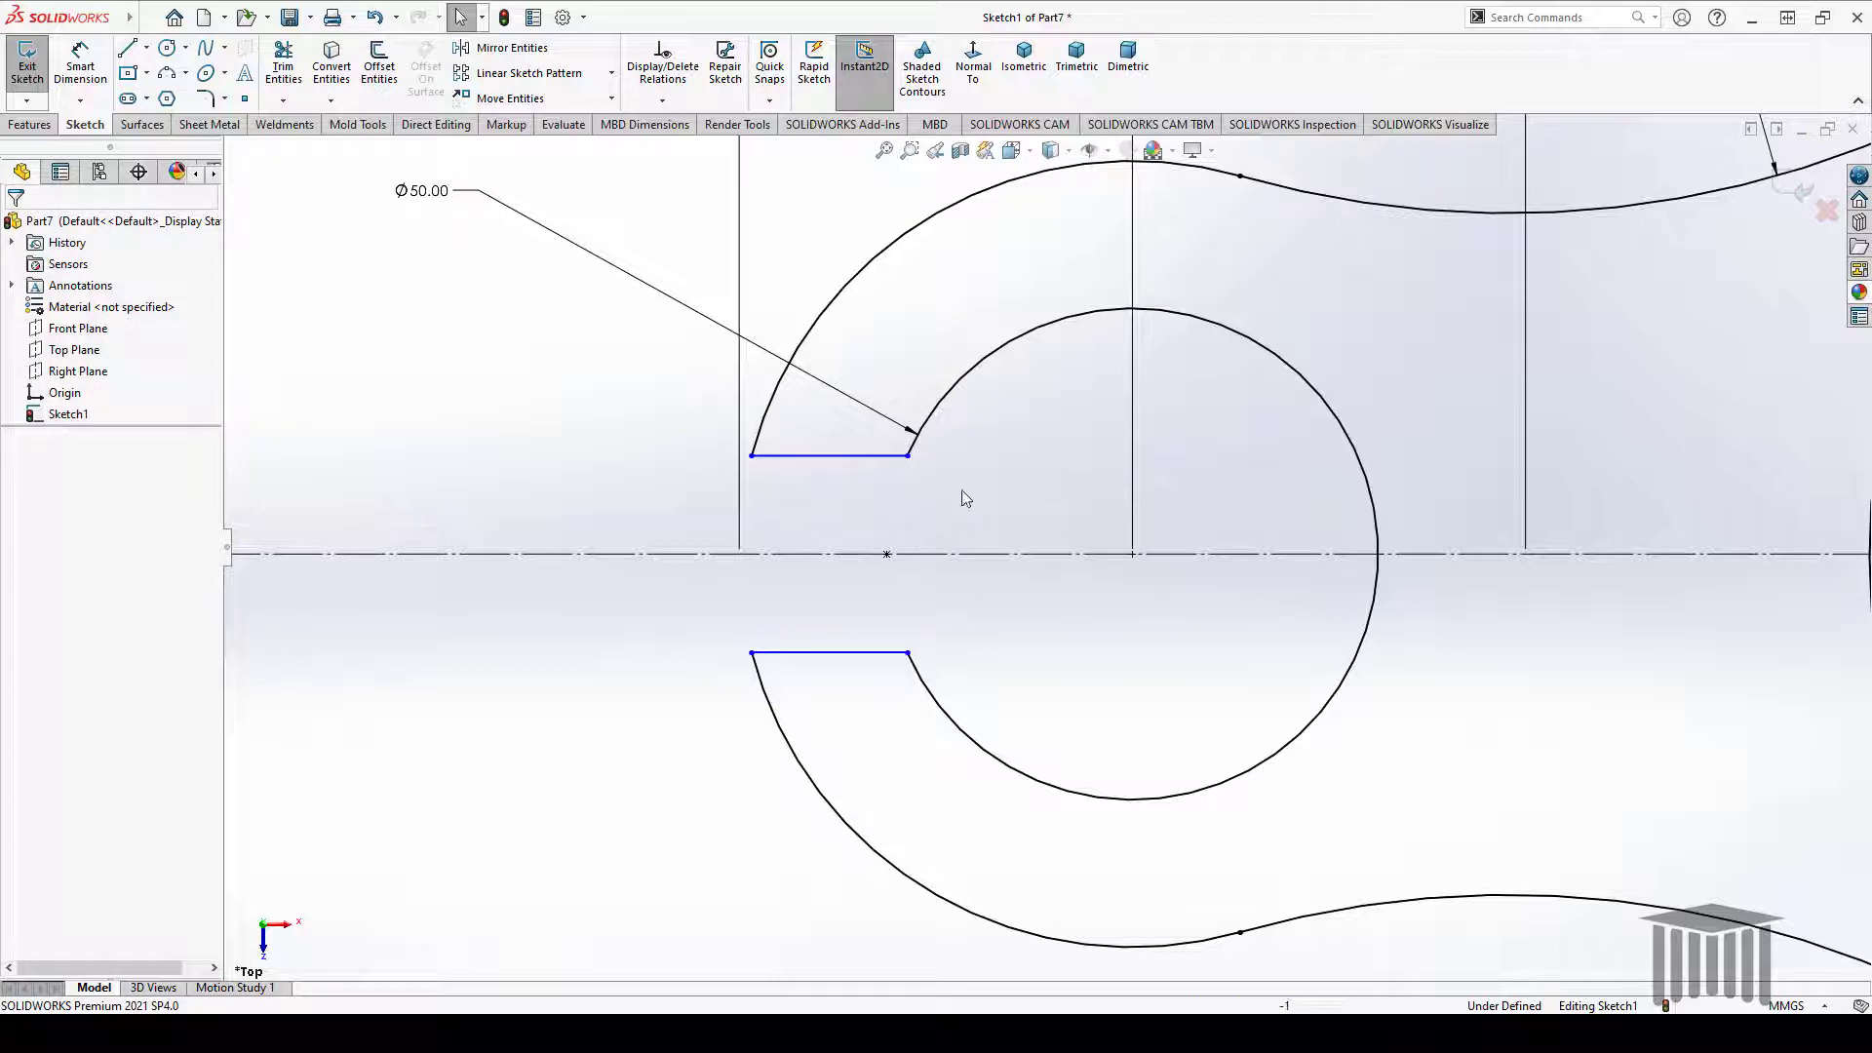
Mirror the two horizontal slot lines about the vertical centerline to the right end
{"action": "scroll", "coordinate": [1069, 520], "scroll_direction": "up", "scroll_amount": 10}
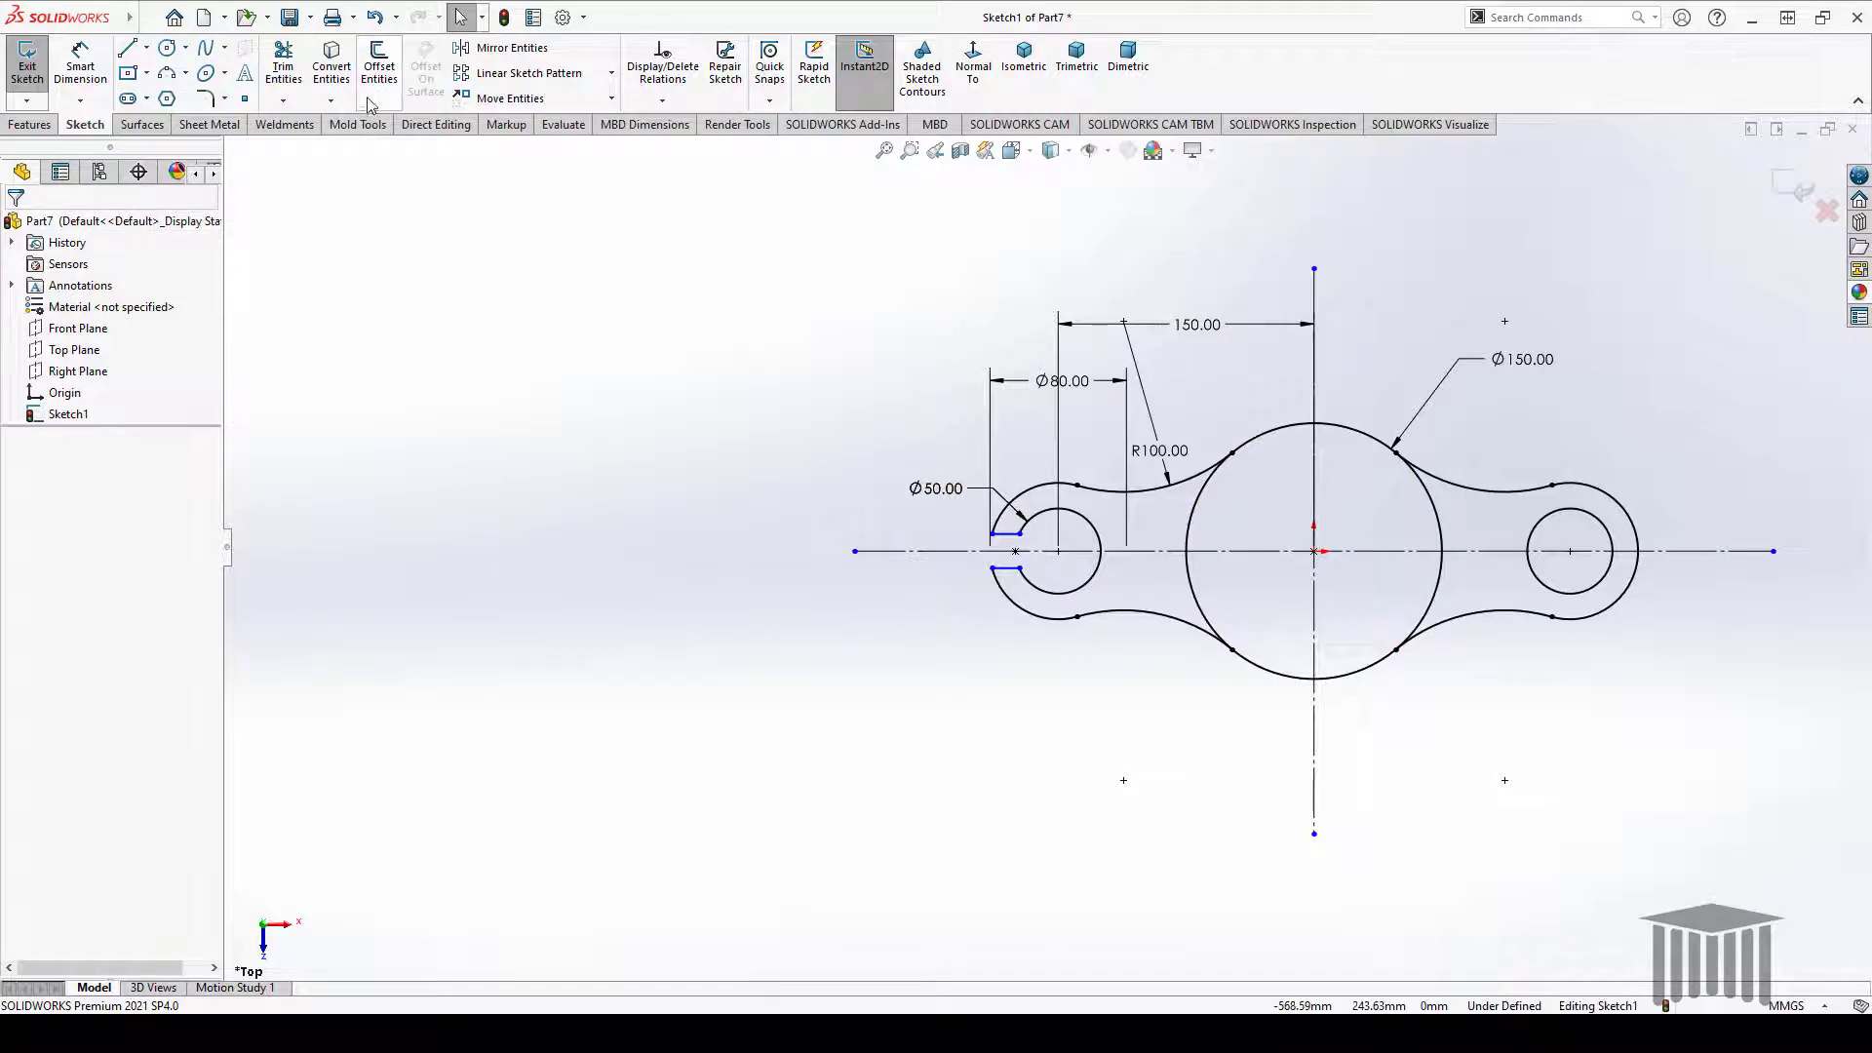
{"action": "left_click", "coordinate": [529, 57]}
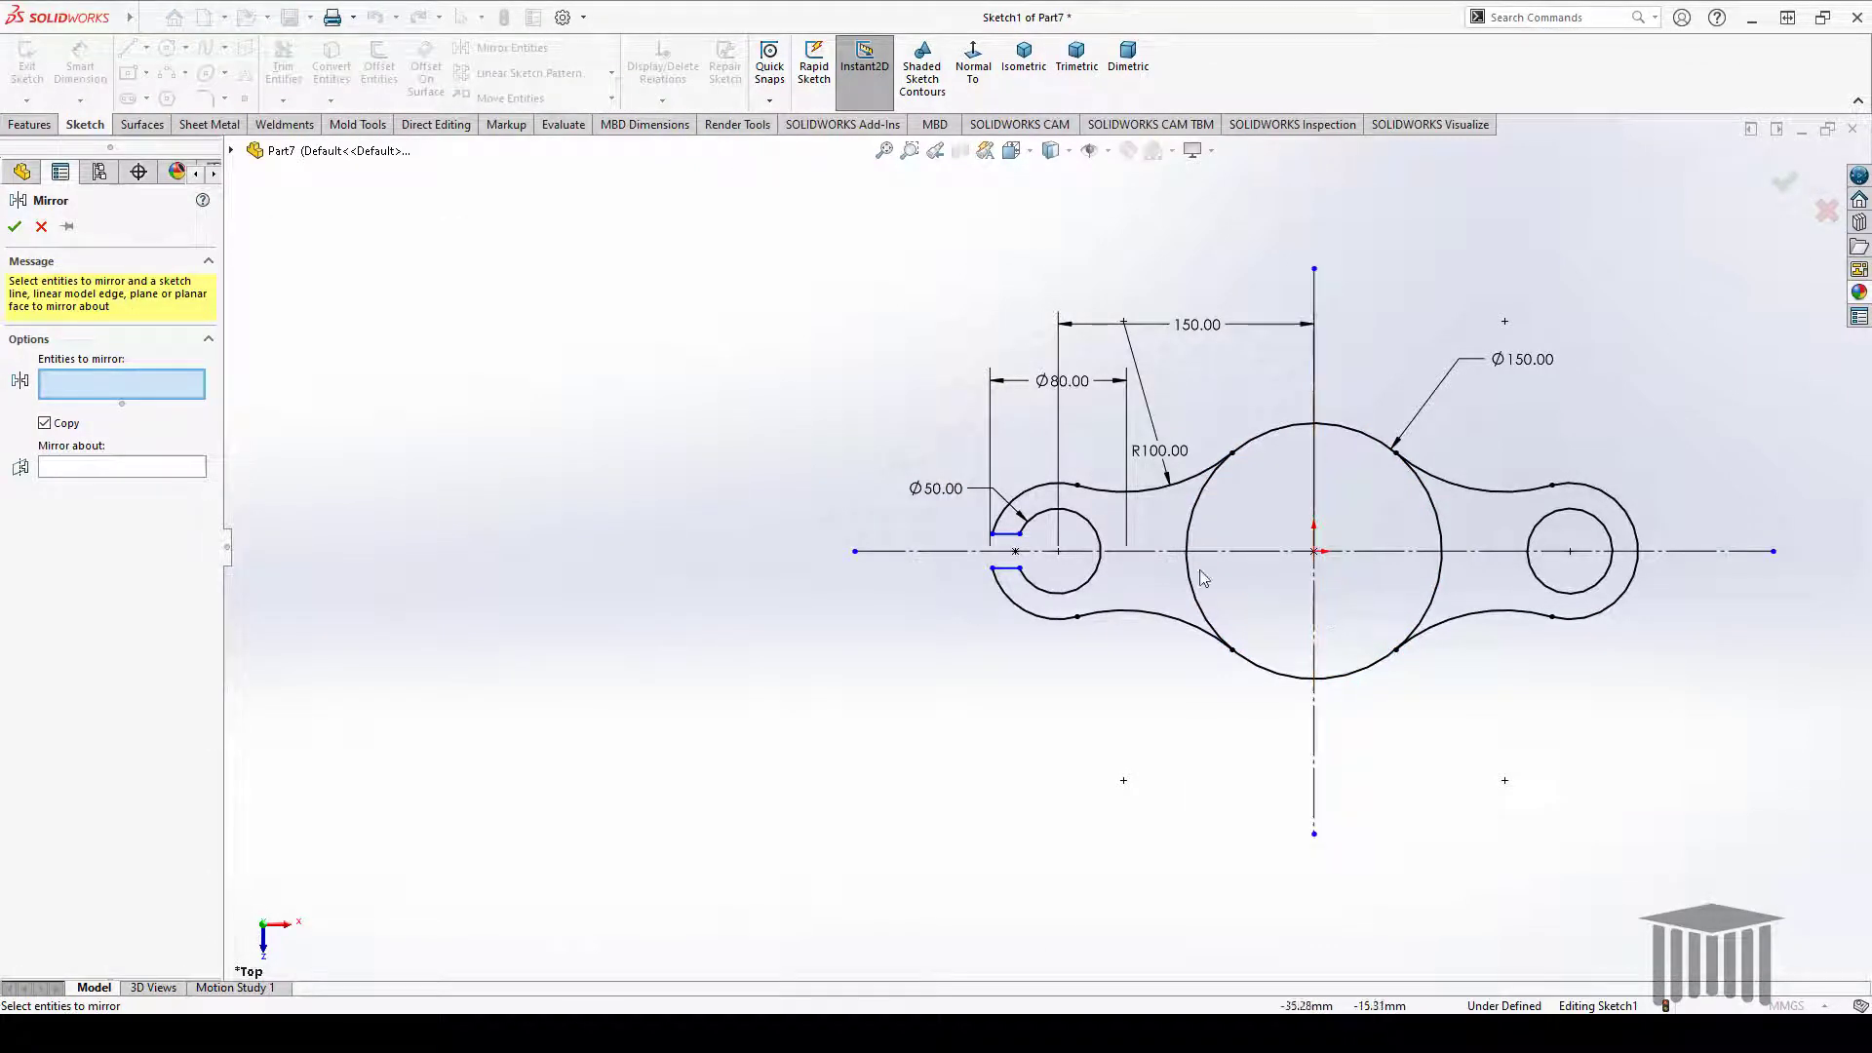
{"action": "left_click", "coordinate": [1007, 534]}
{"action": "left_click", "coordinate": [1007, 567]}
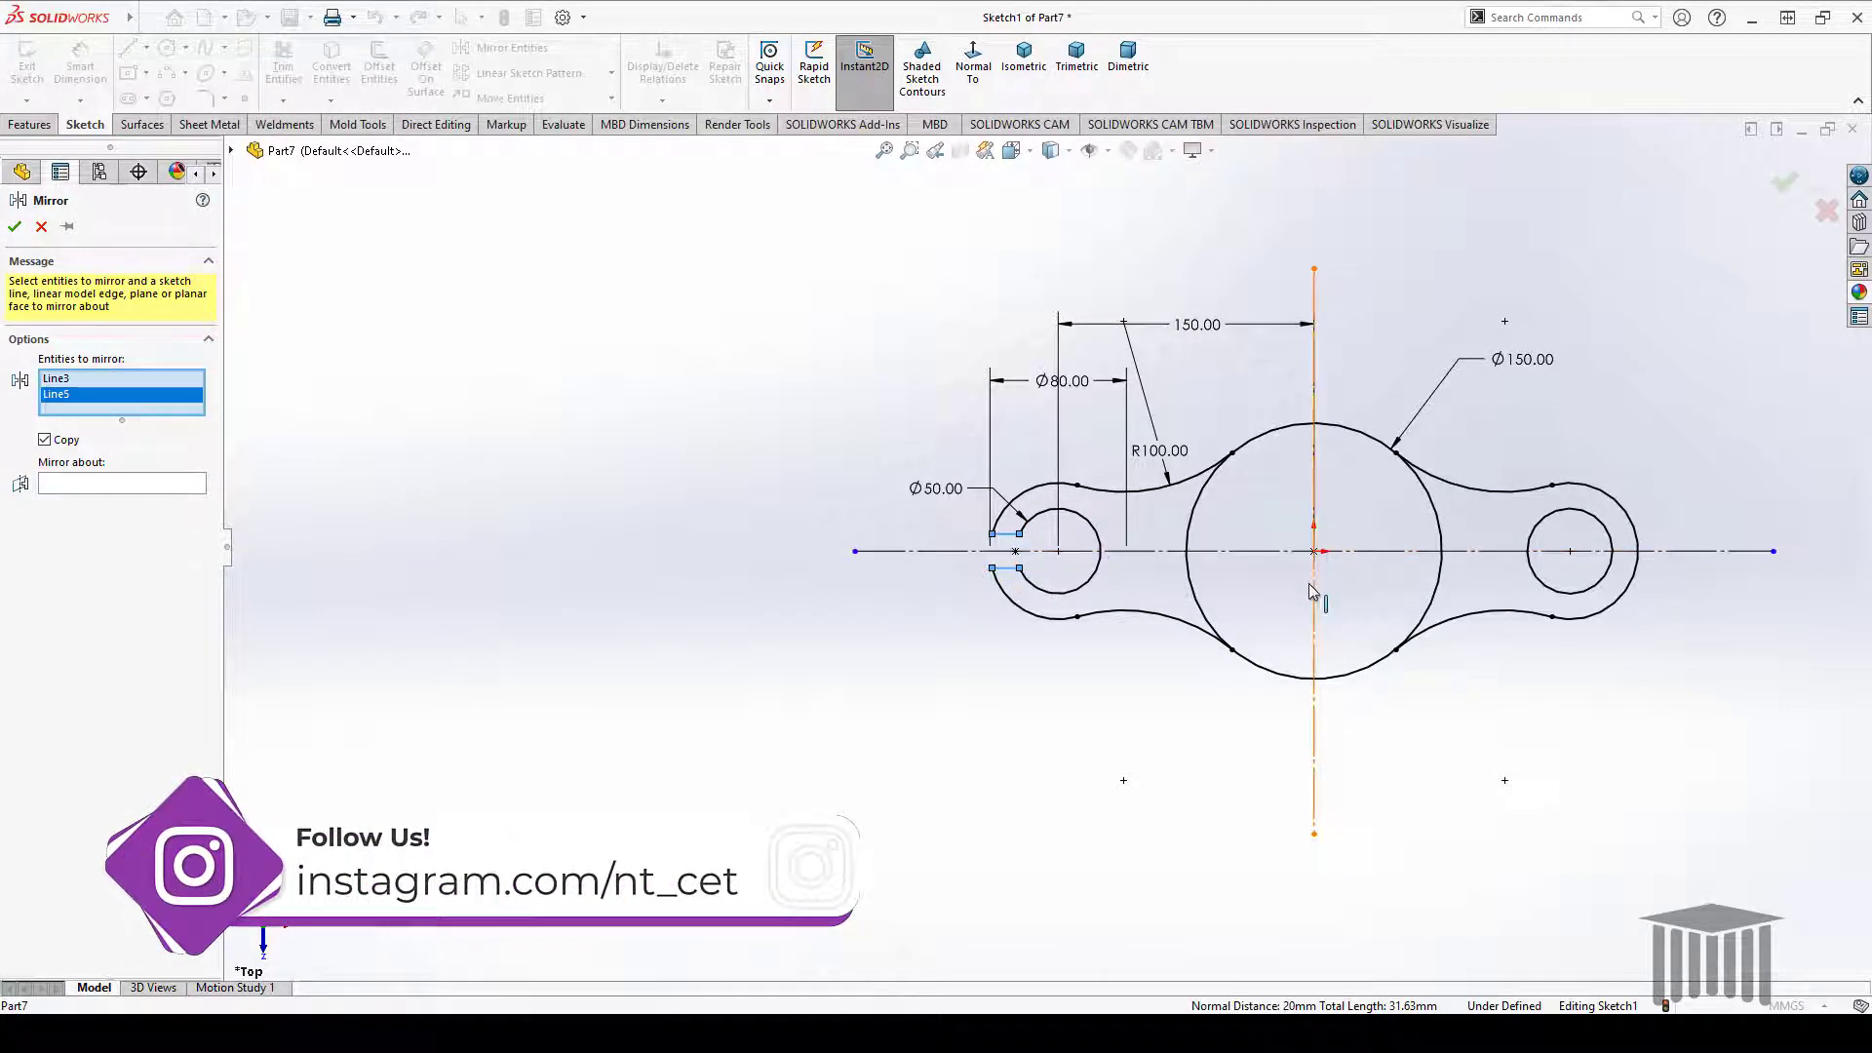
{"action": "left_click", "coordinate": [158, 484]}
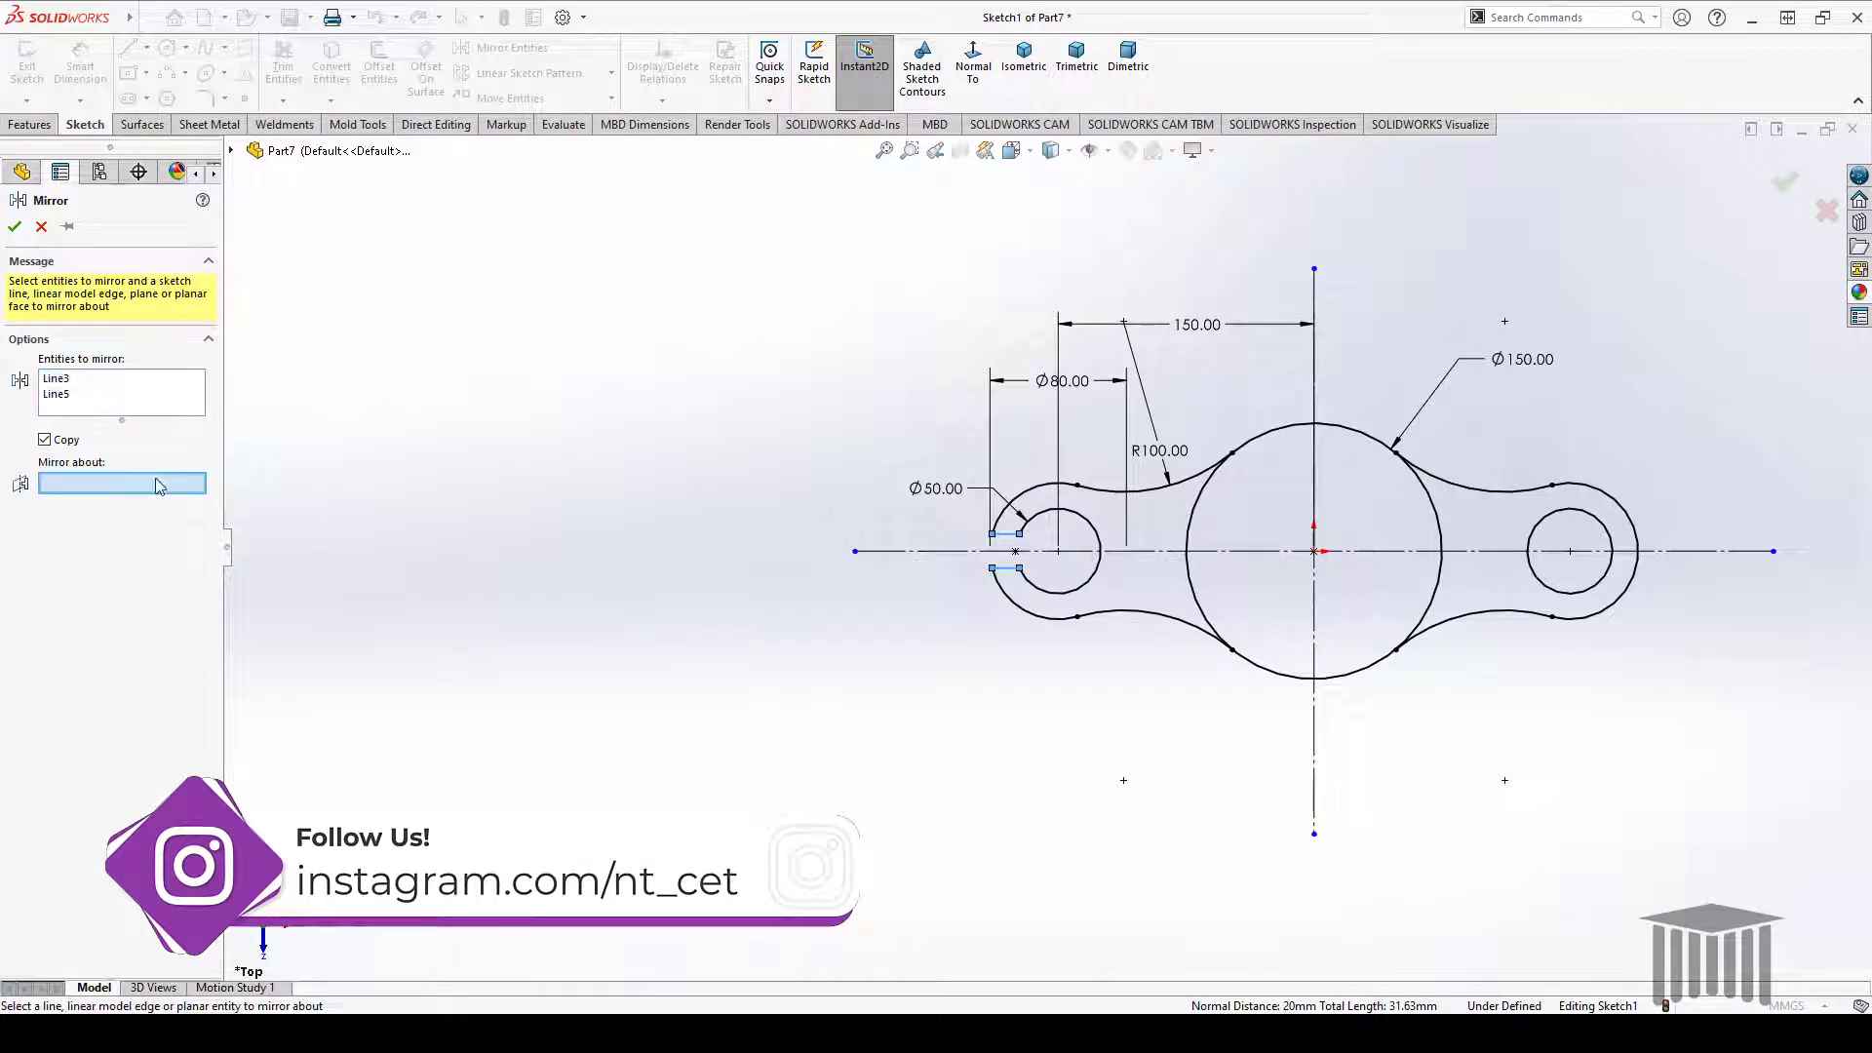
{"action": "left_click", "coordinate": [1314, 608]}
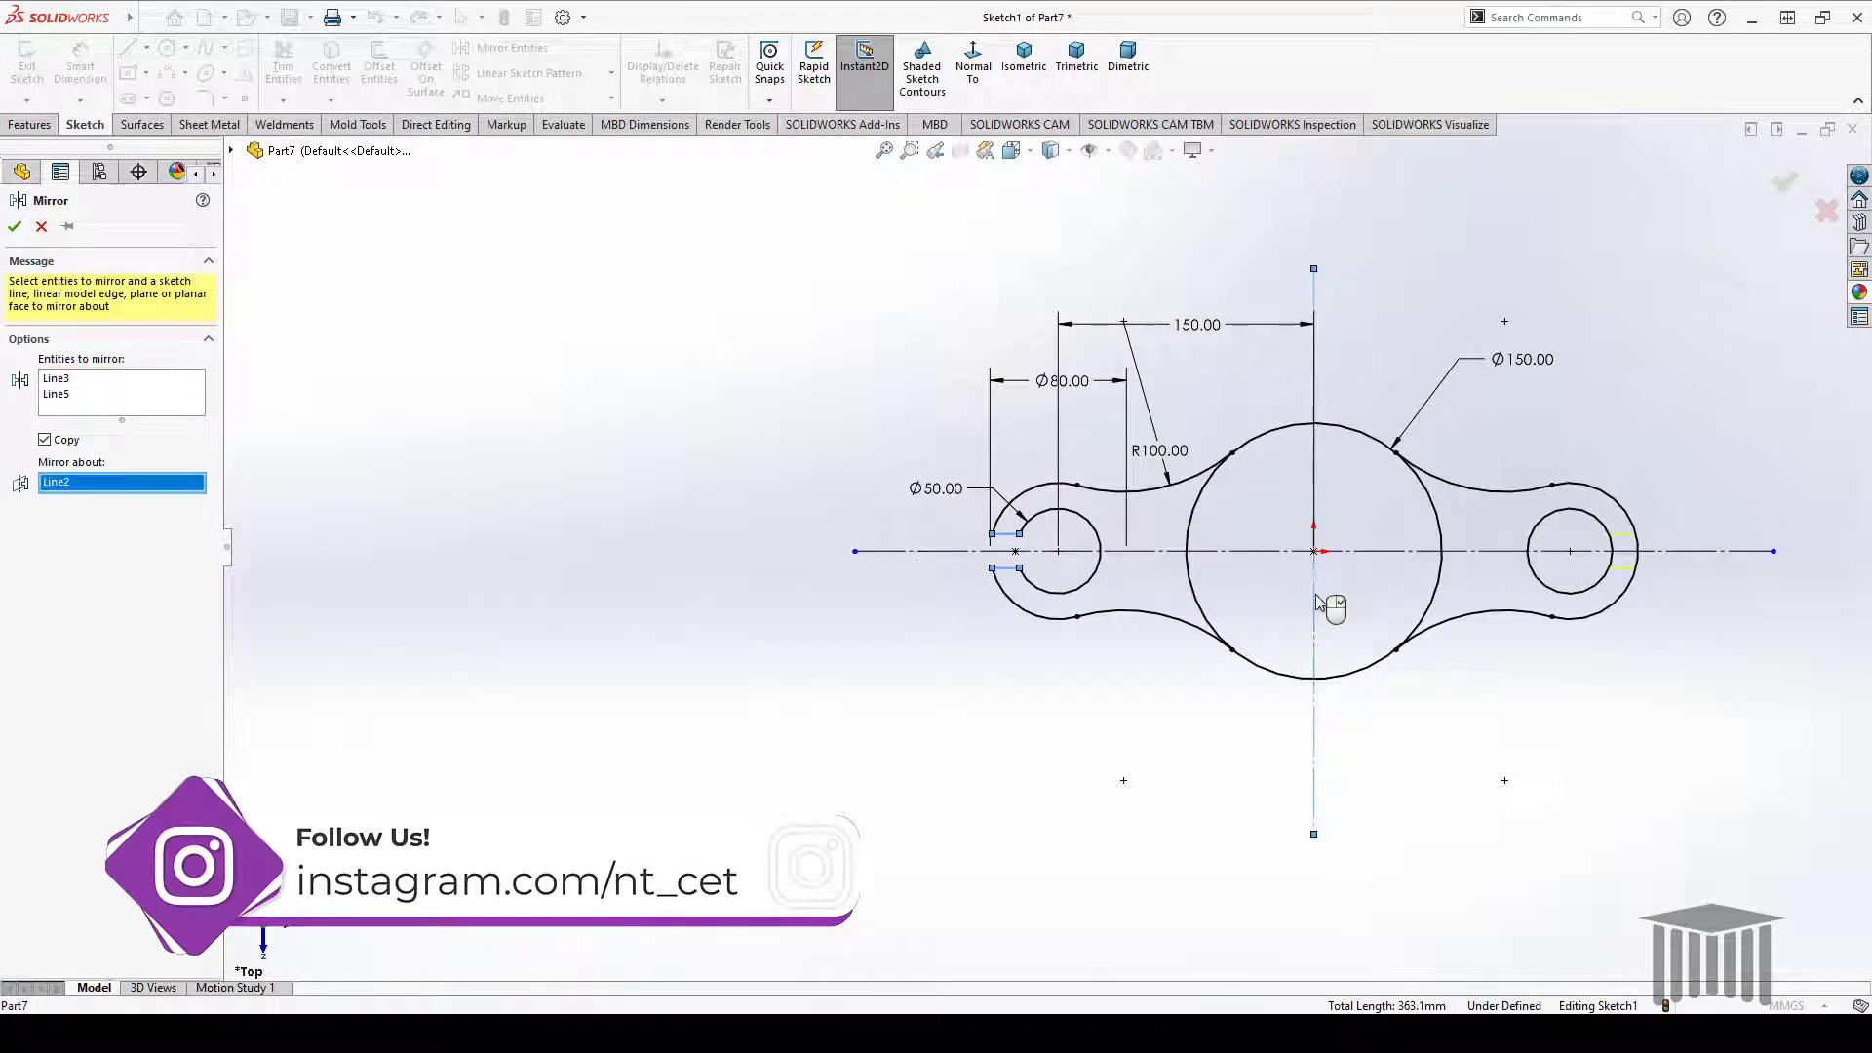
{"action": "left_click", "coordinate": [15, 226]}
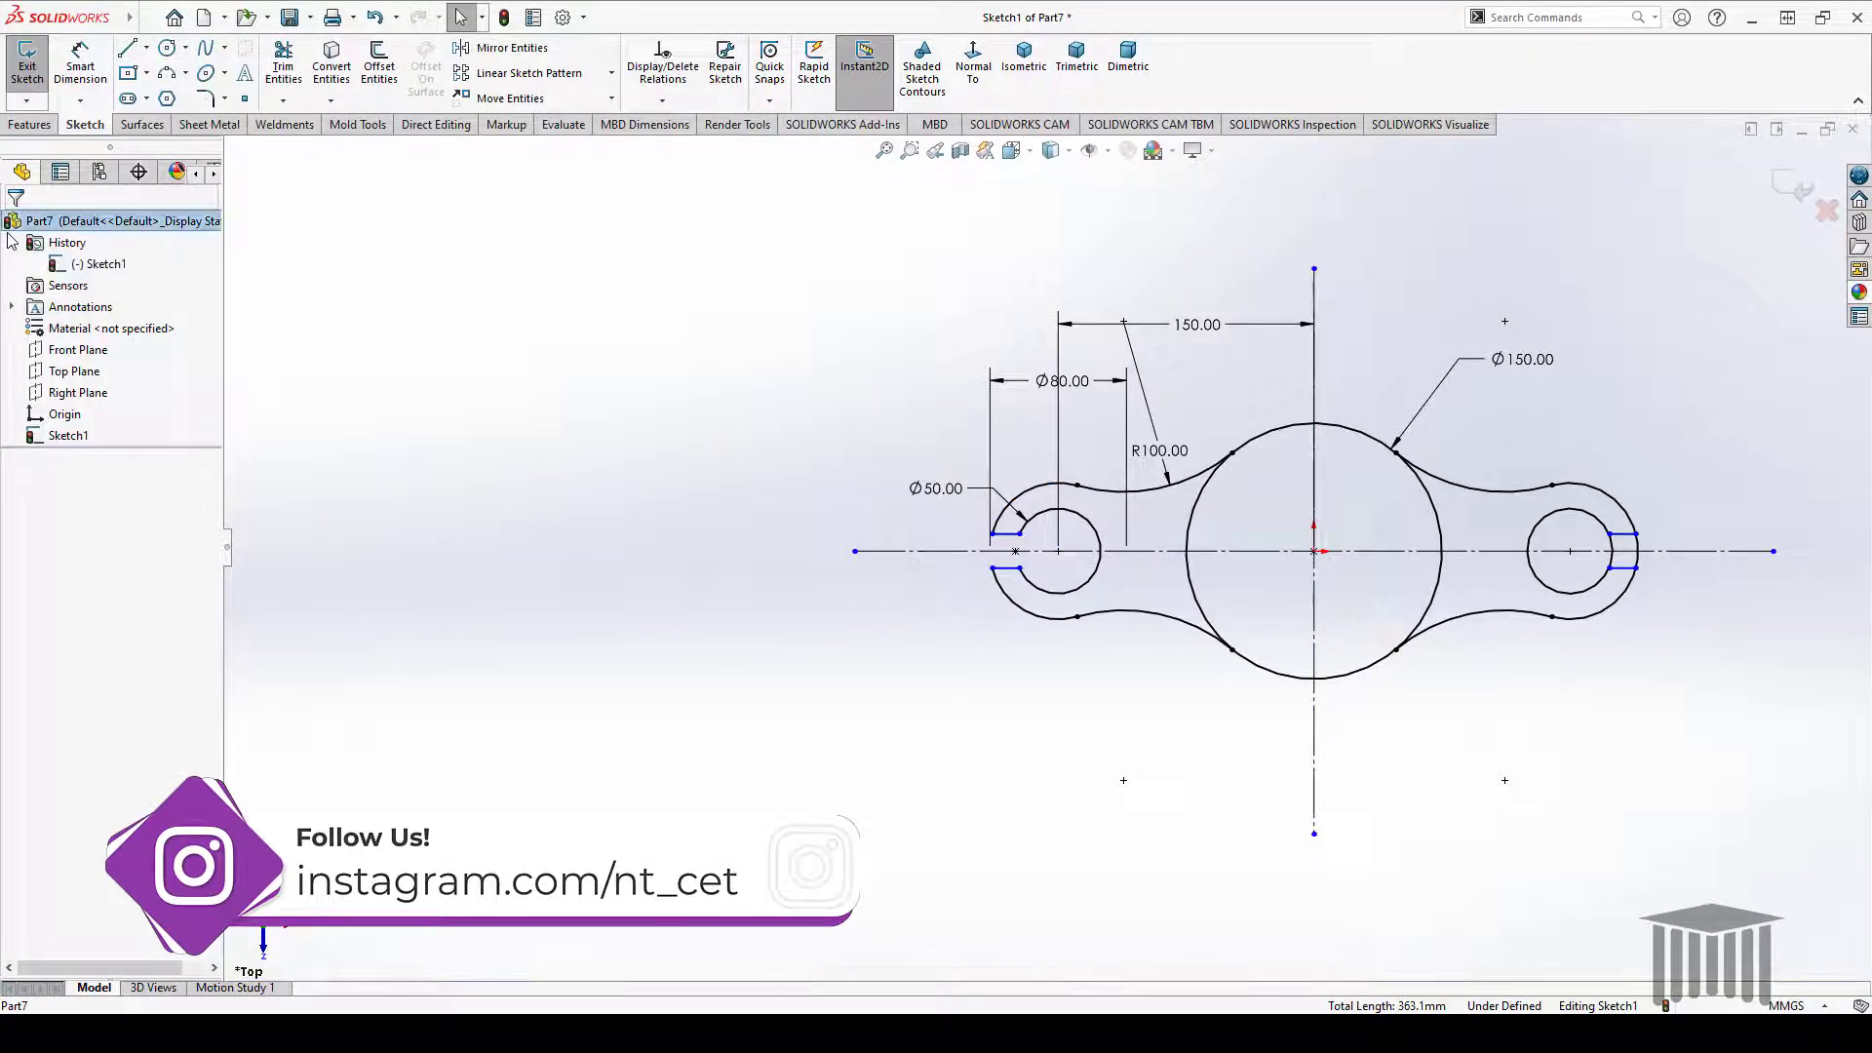
Trim the right end's inner and outer arcs between the mirrored slot lines to open the slot
{"action": "left_click", "coordinate": [284, 67]}
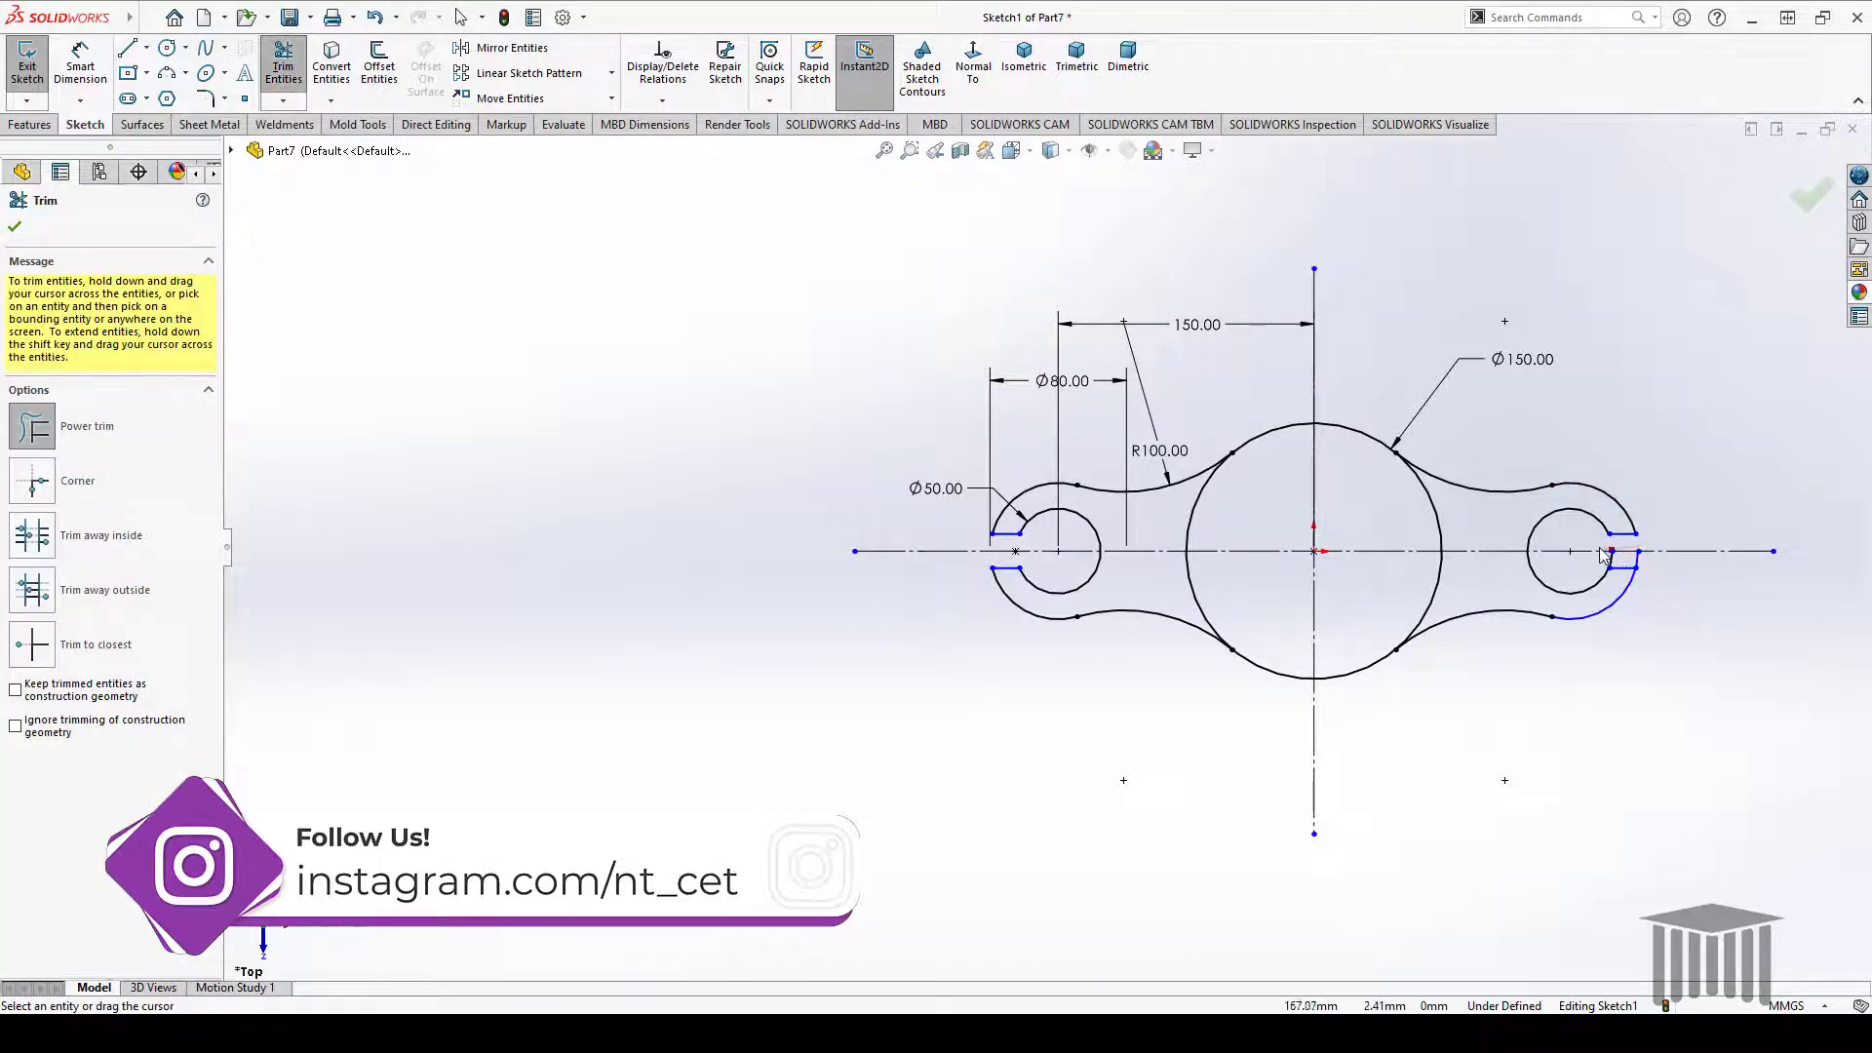
{"action": "left_click_drag", "start_coordinate": [1662, 572], "coordinate": [1623, 568]}
{"action": "left_click", "coordinate": [15, 226]}
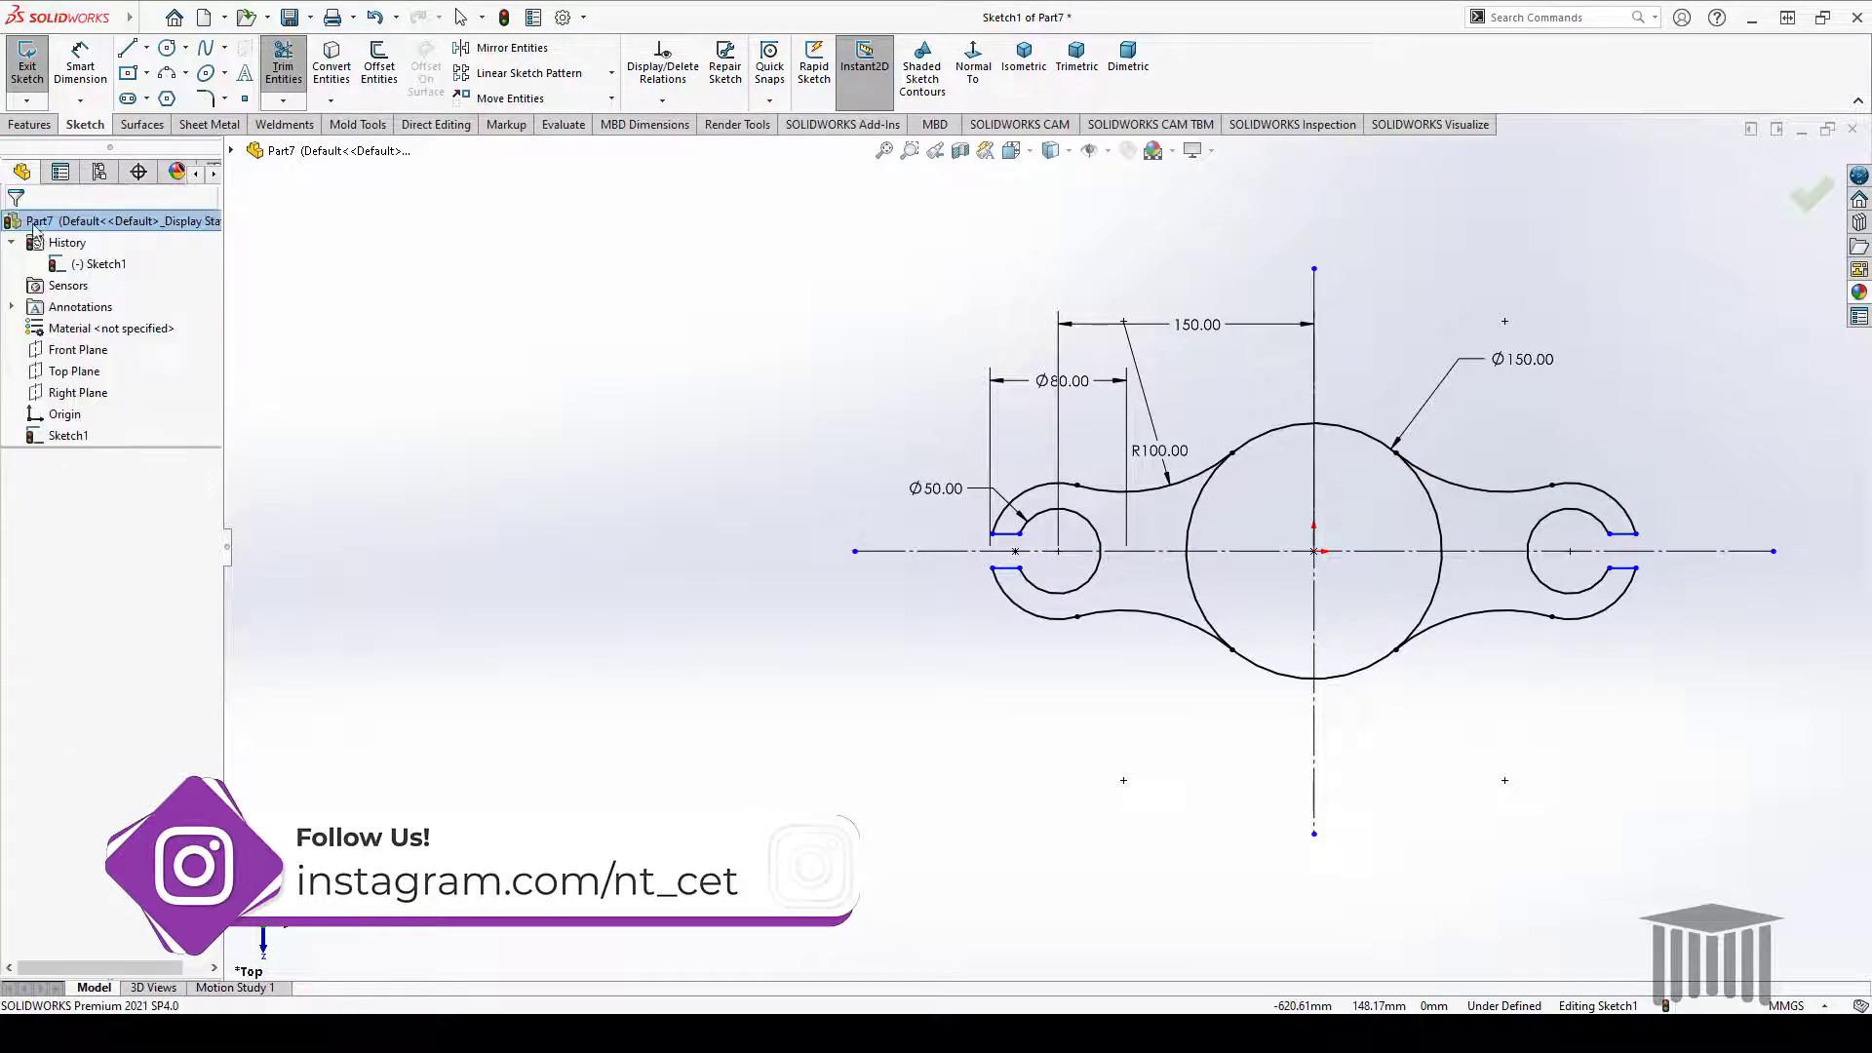
Fully define the sketch by calculating relations and dimensions for all entities
{"action": "left_click", "coordinate": [663, 103]}
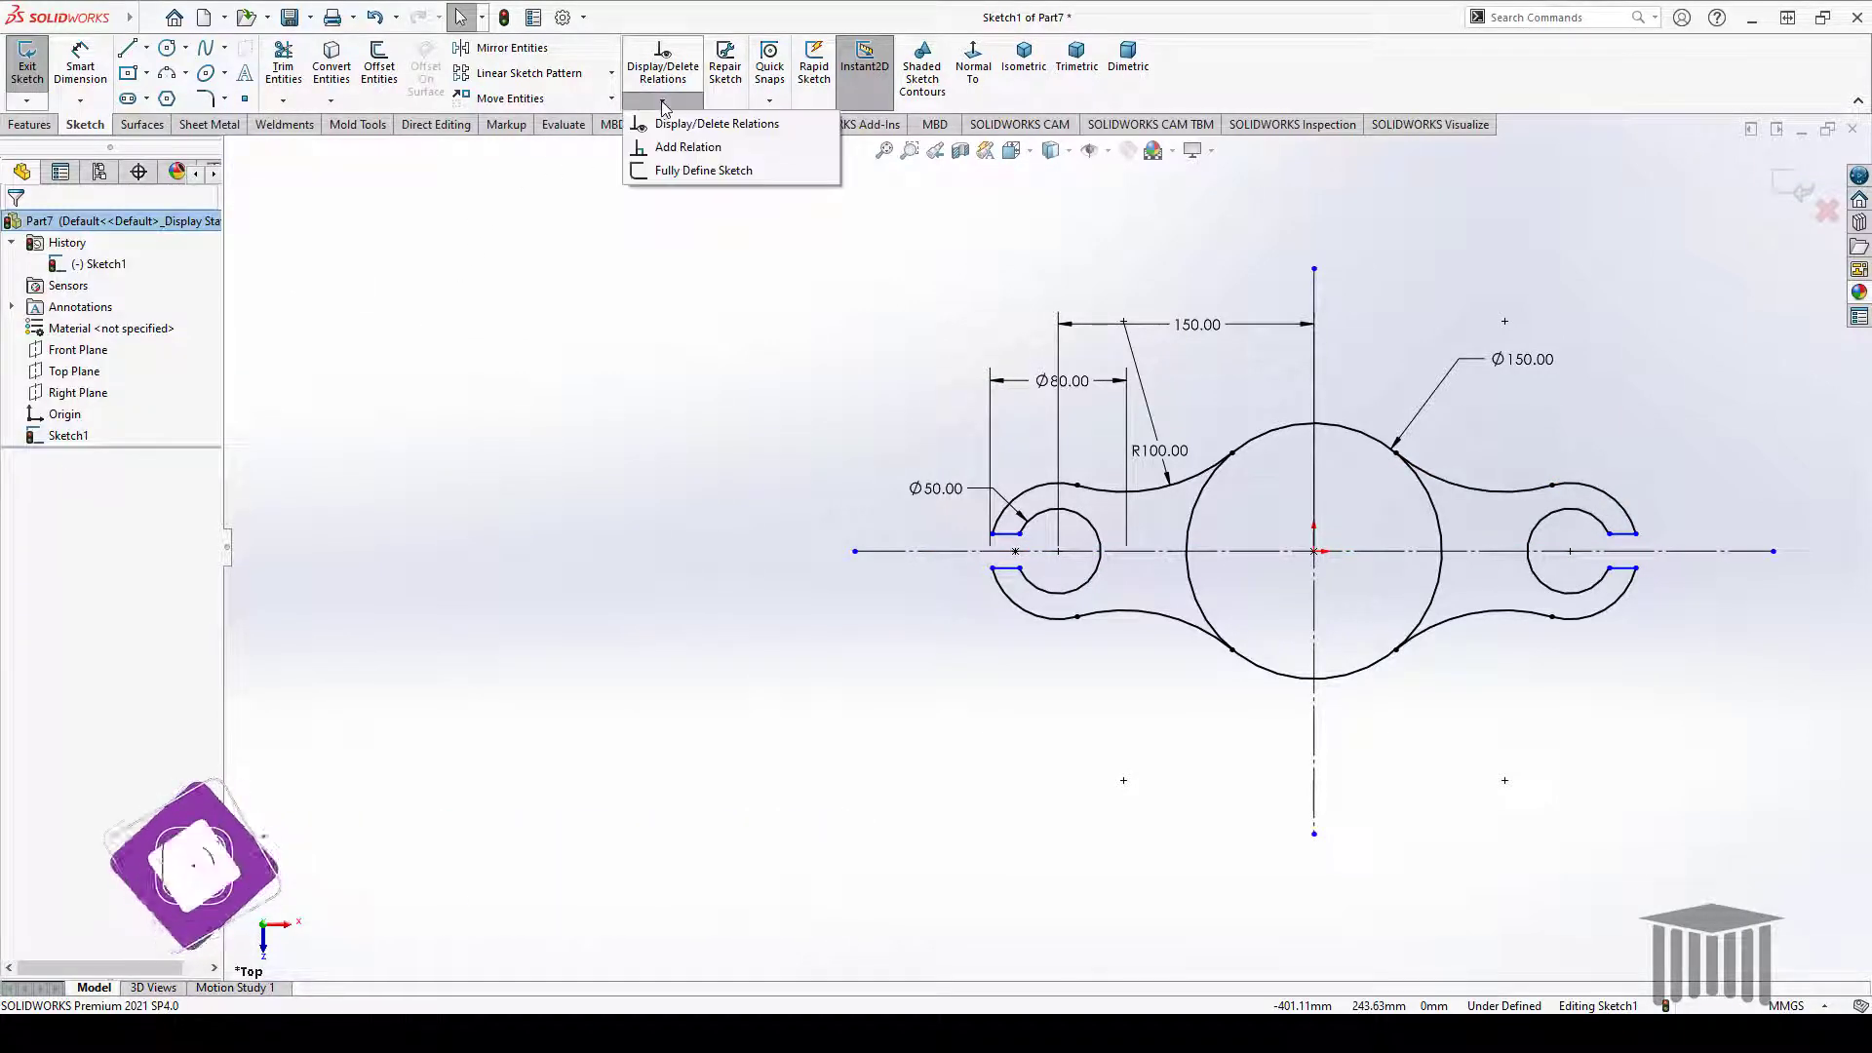
{"action": "left_click", "coordinate": [702, 170]}
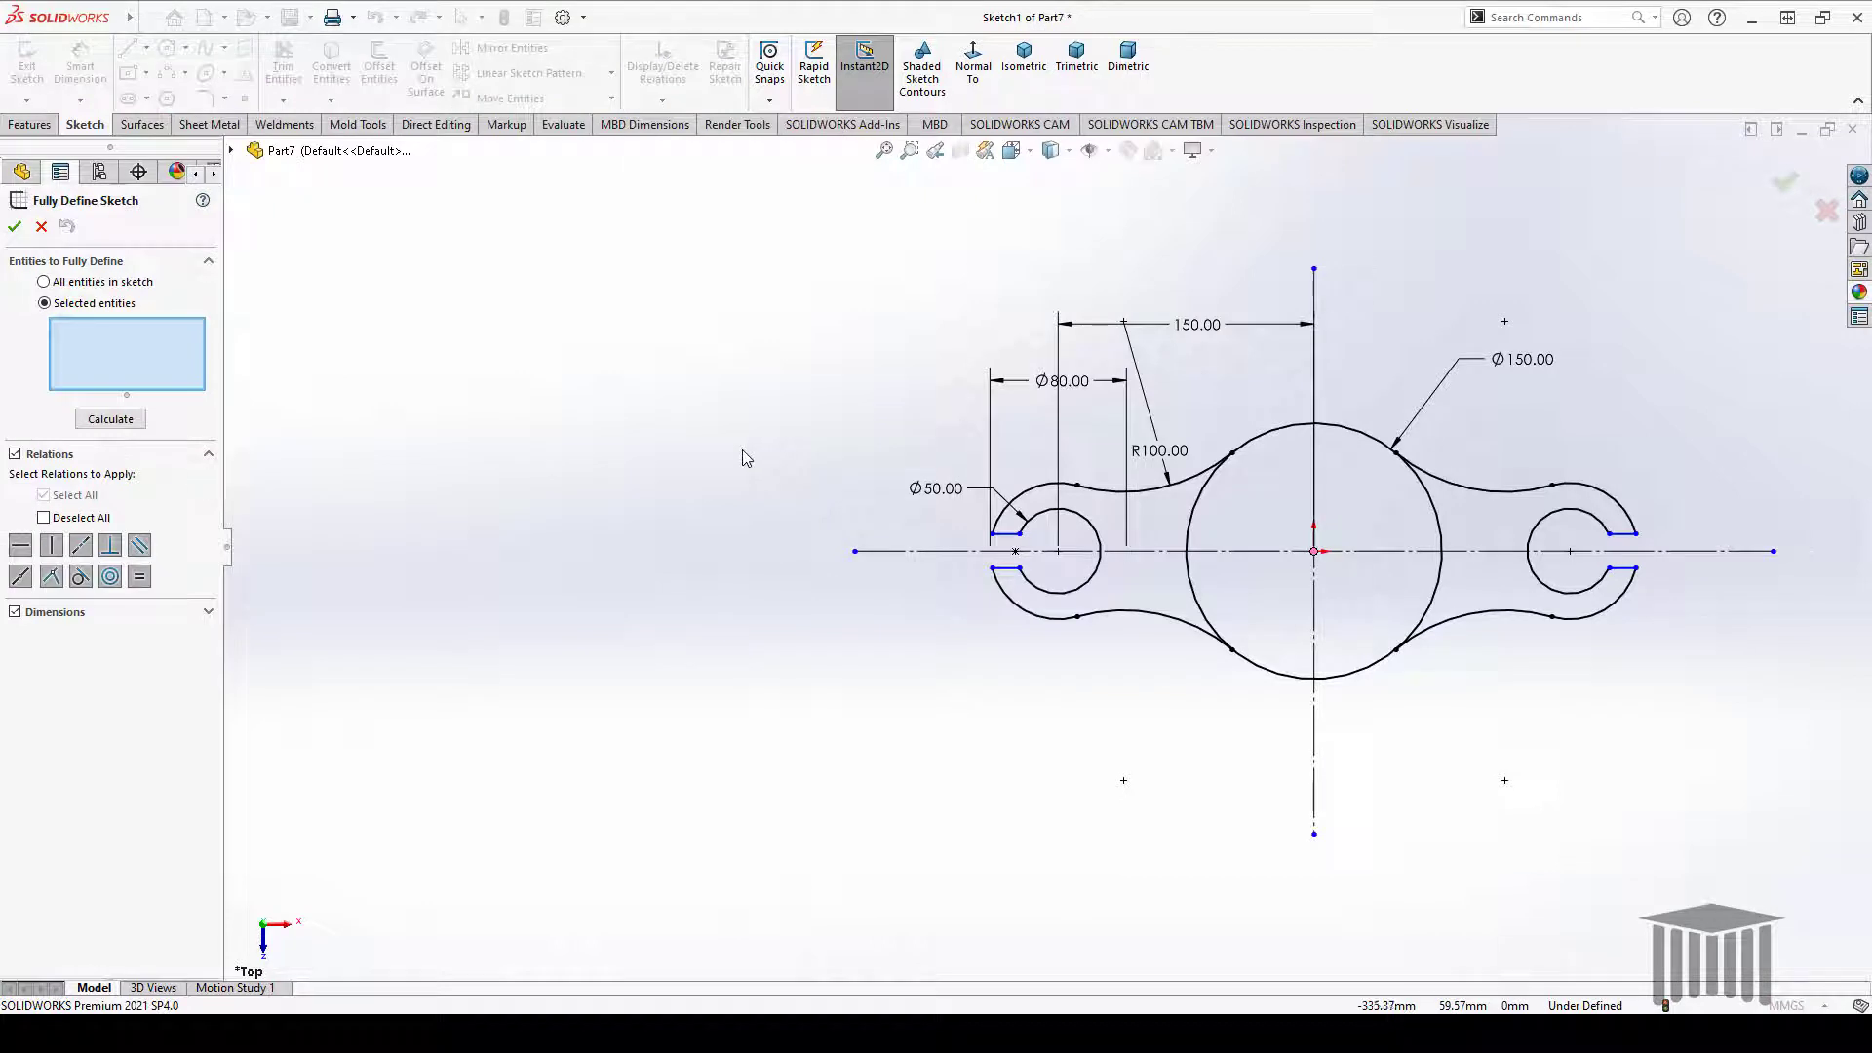
{"action": "left_click", "coordinate": [98, 285]}
{"action": "left_click", "coordinate": [122, 330]}
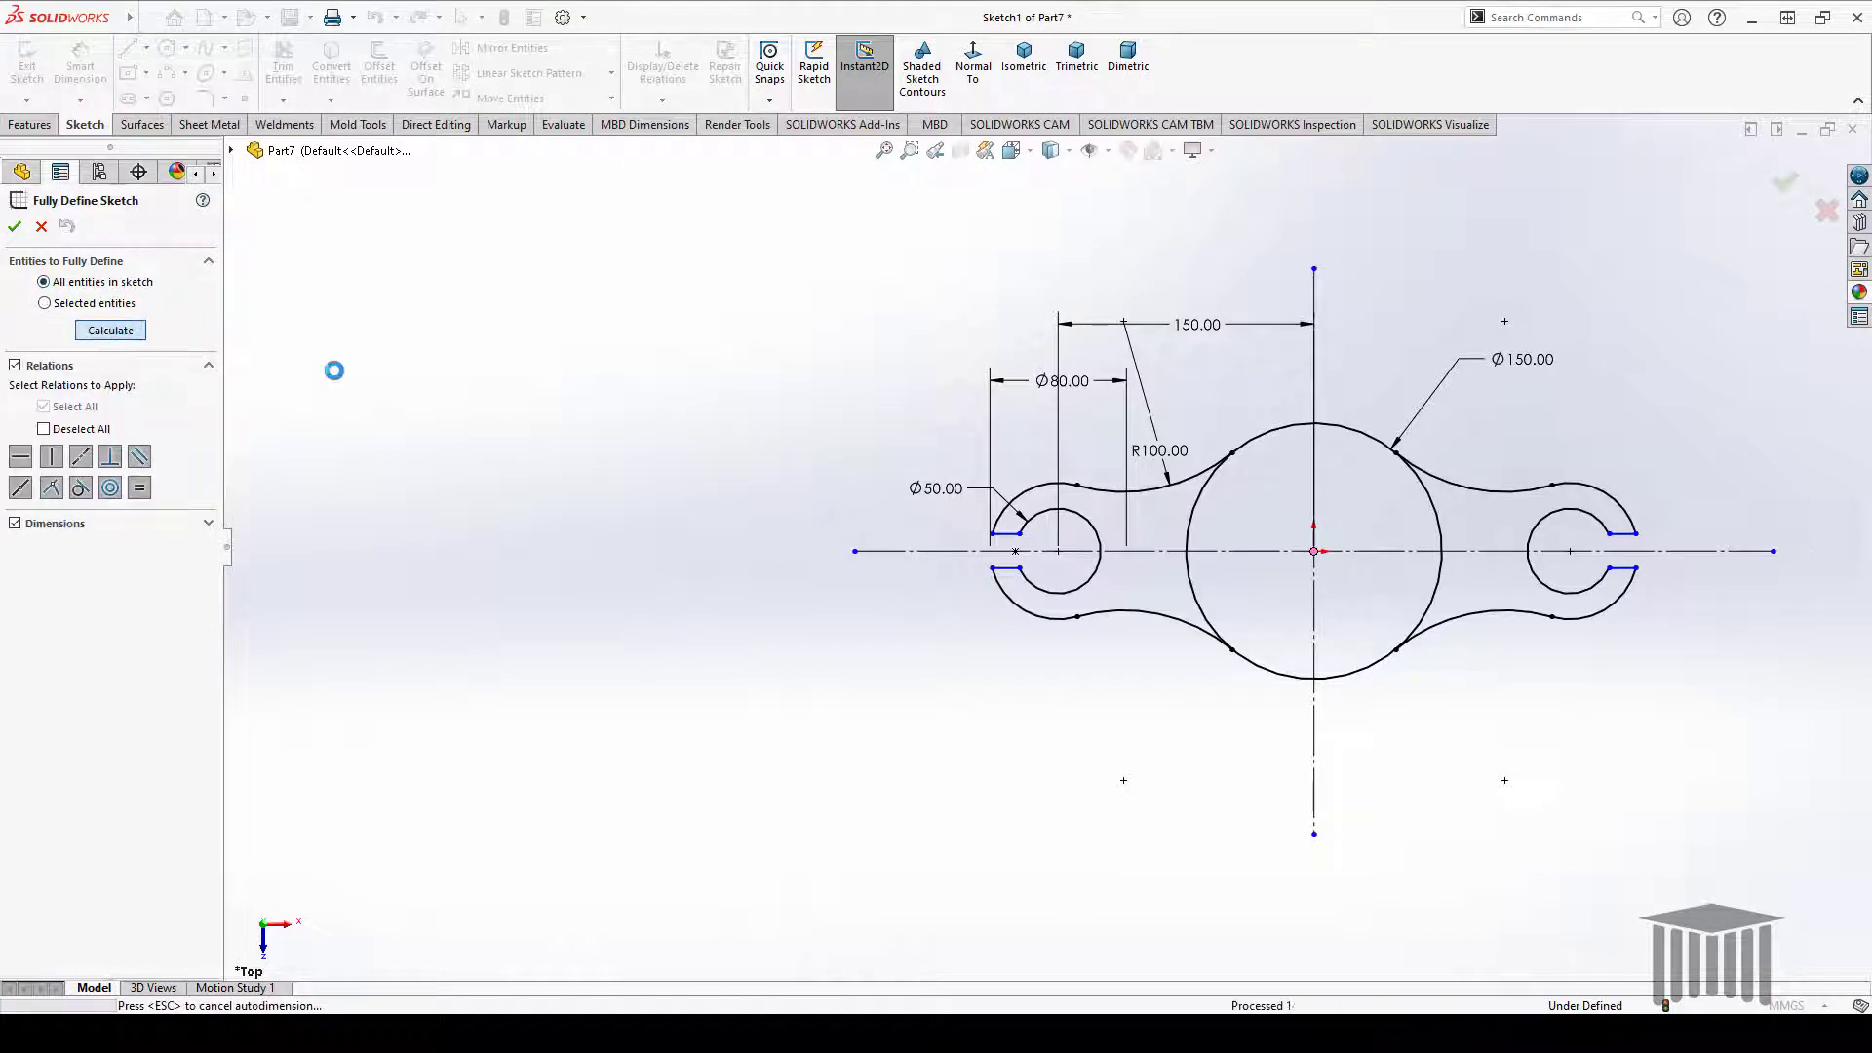
{"action": "left_click", "coordinate": [15, 226]}
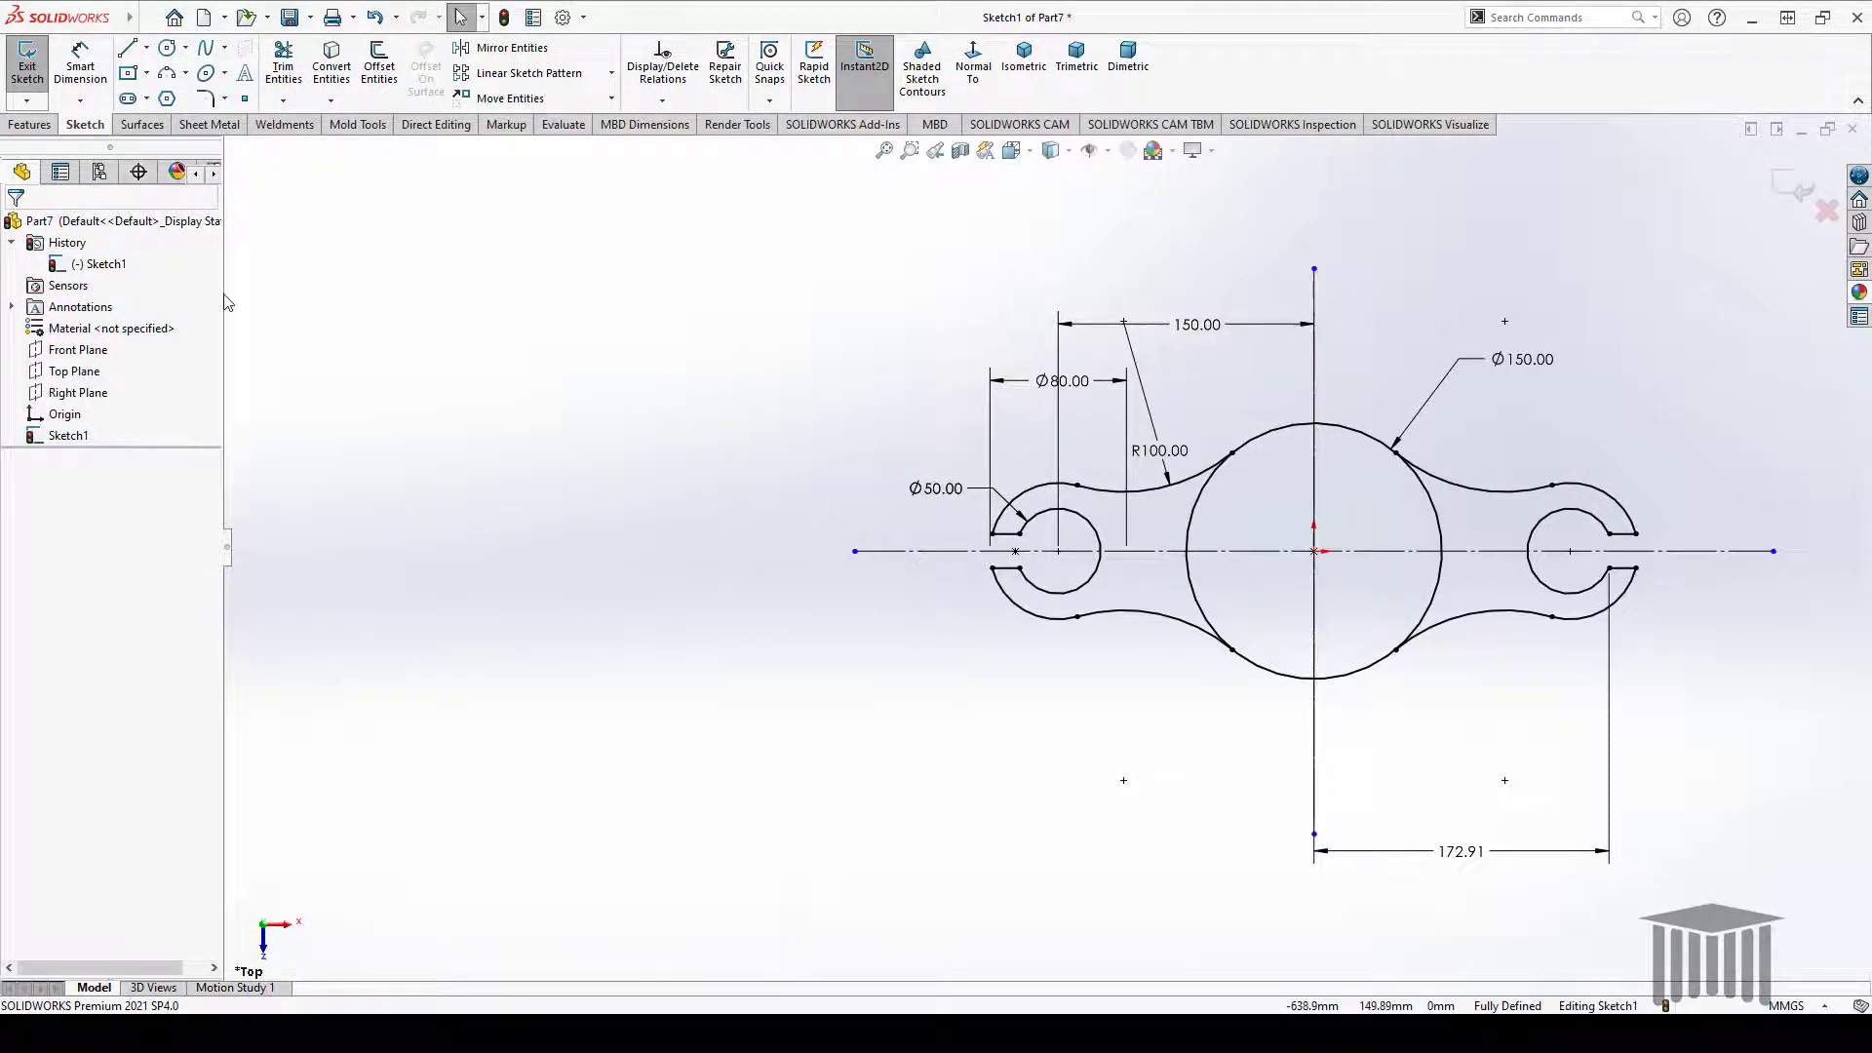
Sketch two concentric circles about 133 mm and 102 mm in diameter, centred on the origin inside the 150 mm circle
{"action": "left_click", "coordinate": [167, 47]}
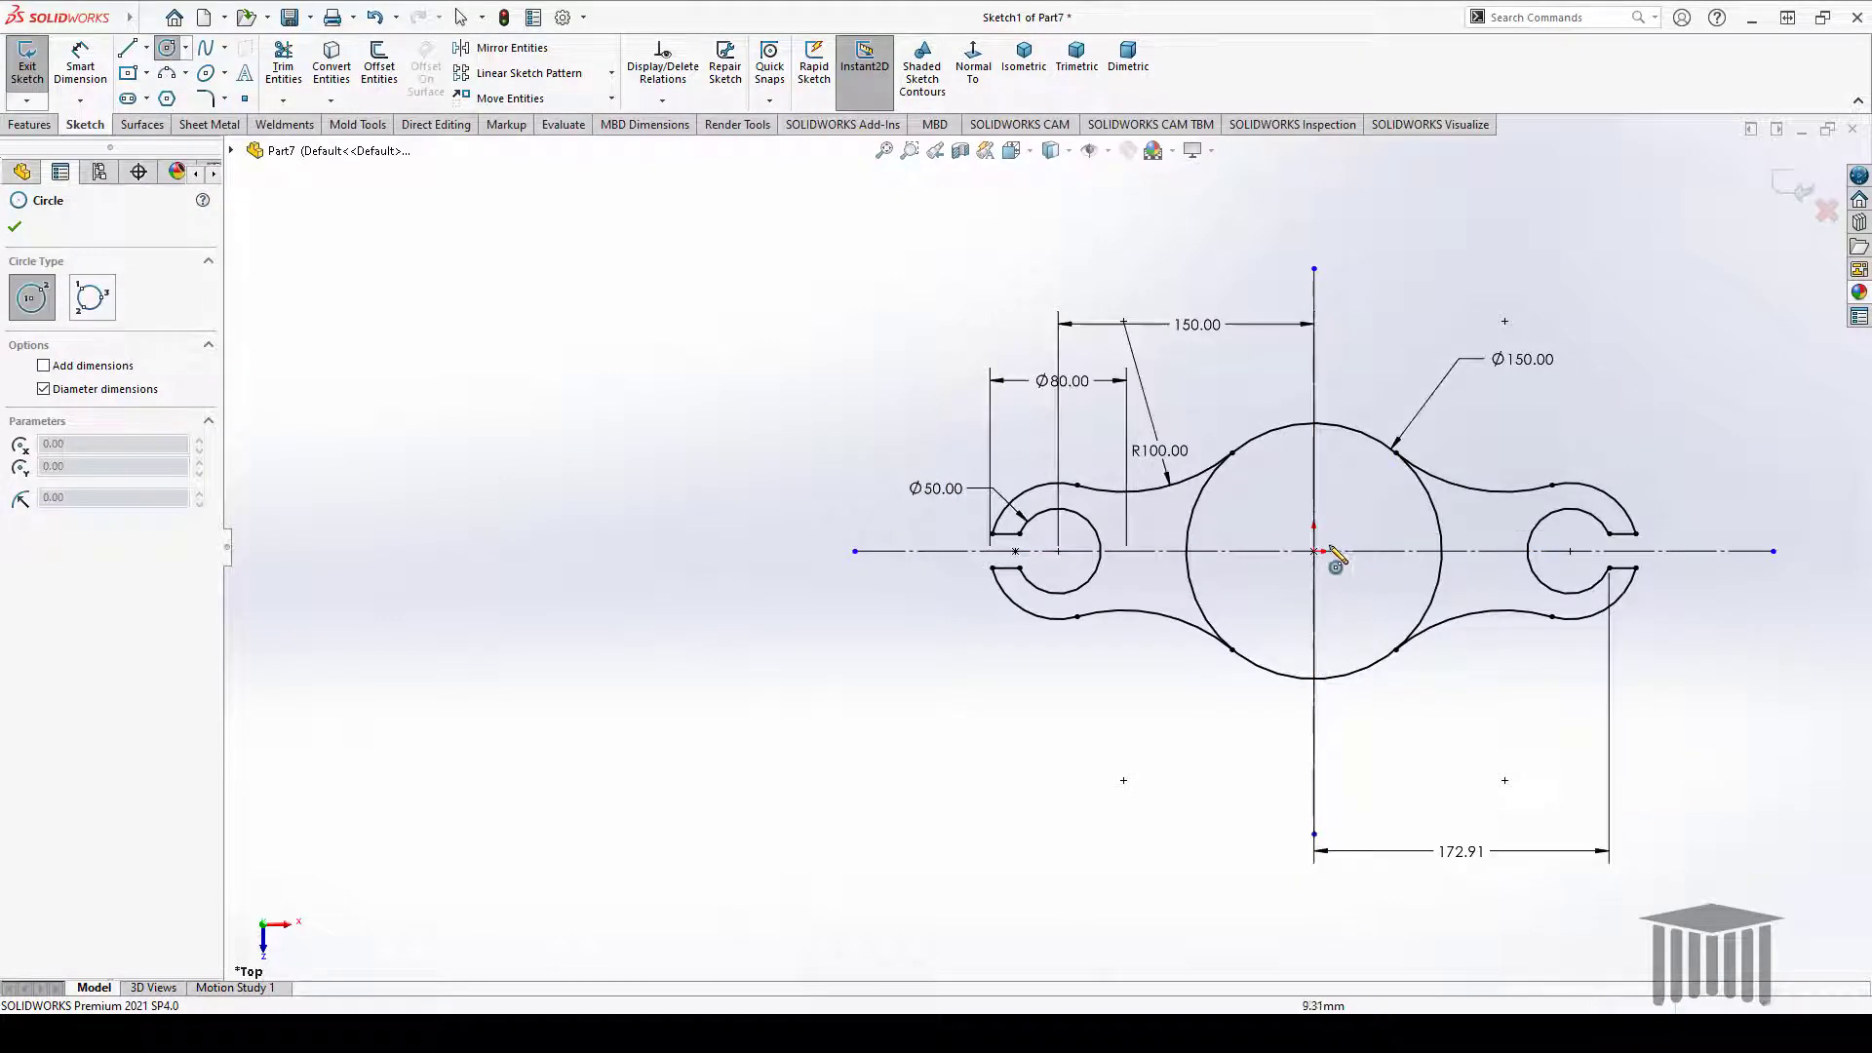
{"action": "scroll", "coordinate": [1524, 510], "scroll_direction": "down", "scroll_amount": 2}
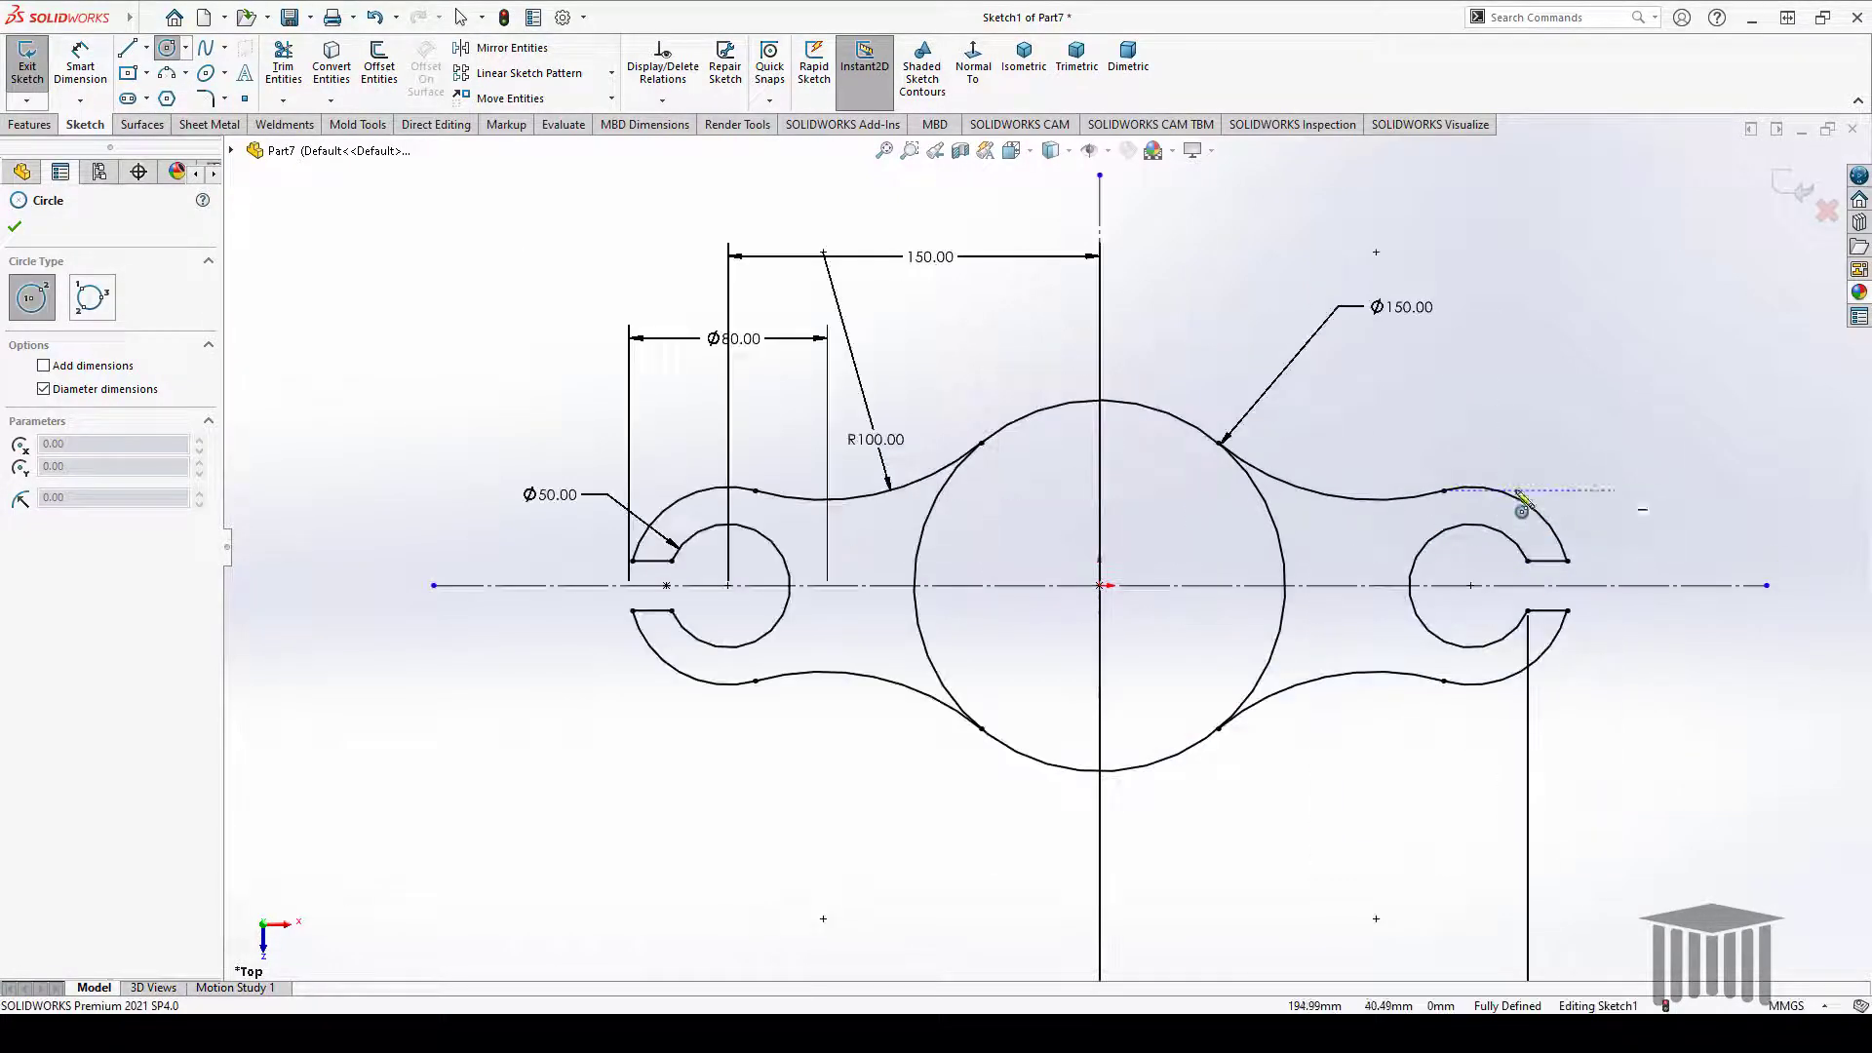
{"action": "left_click", "coordinate": [1099, 586]}
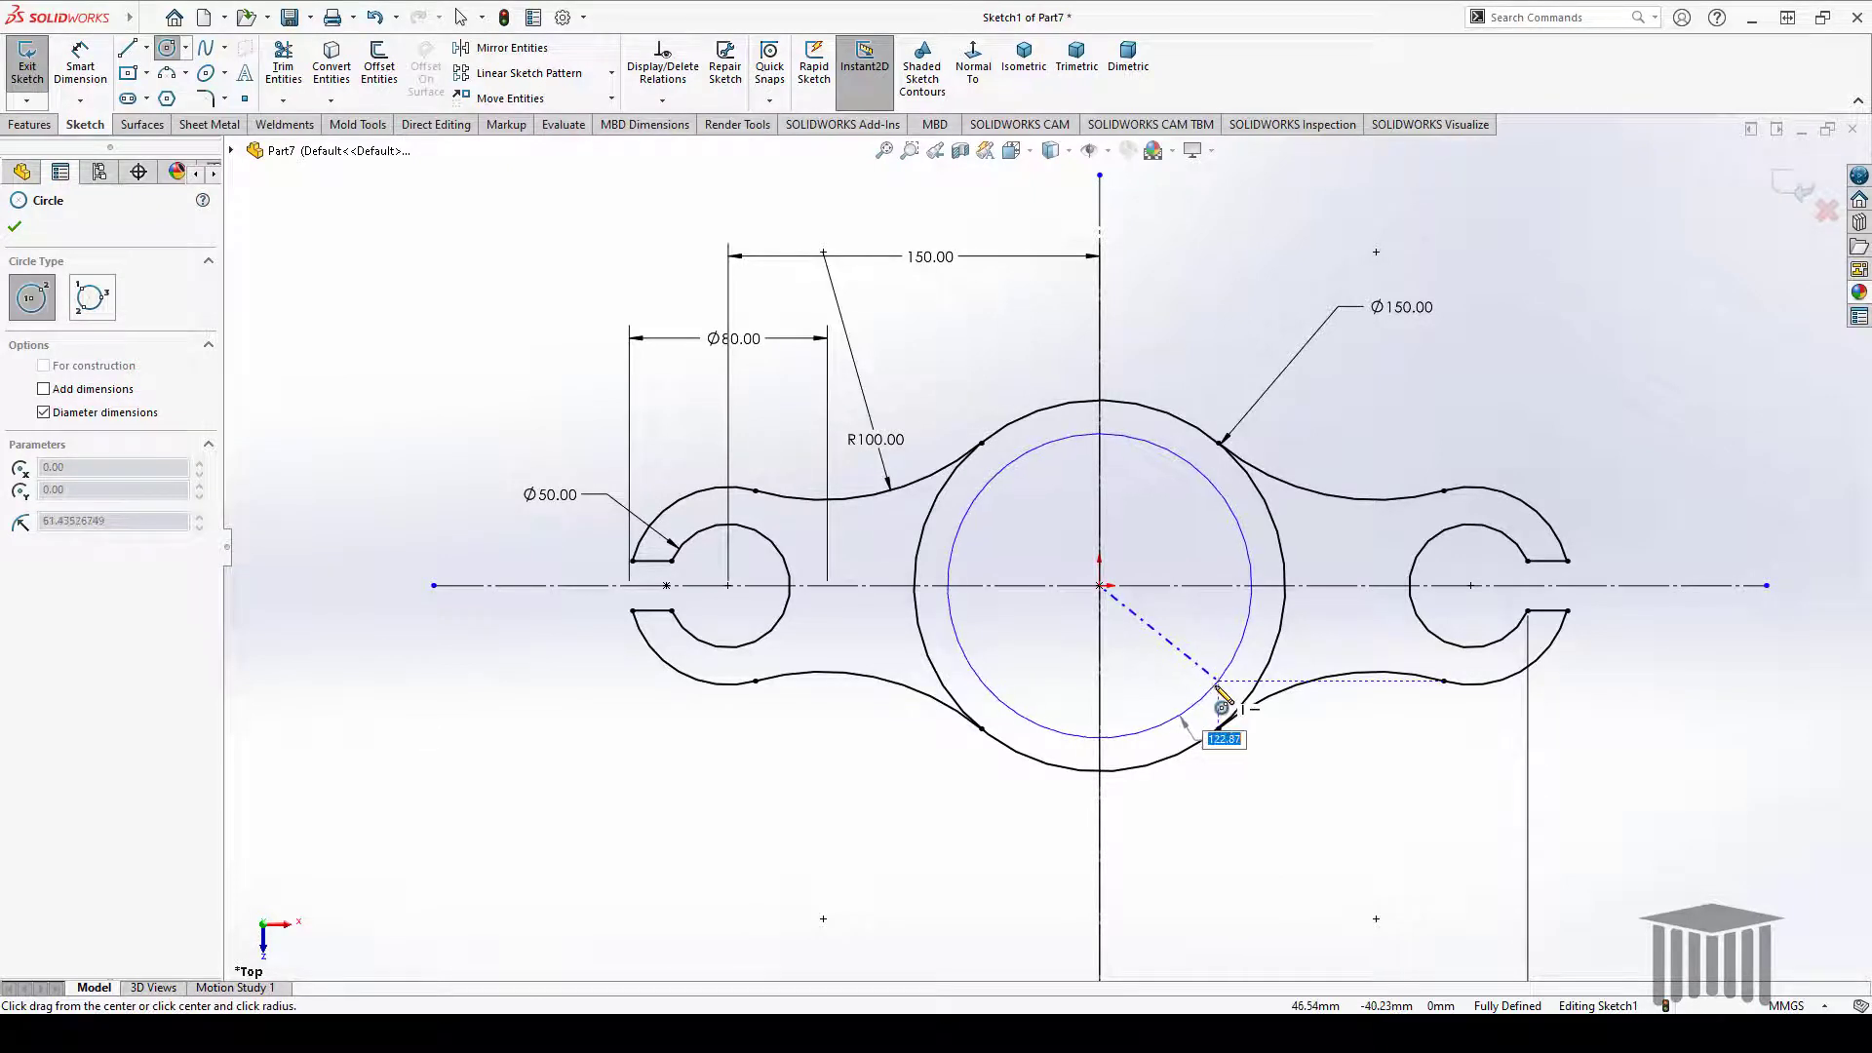
{"action": "left_click", "coordinate": [1223, 698]}
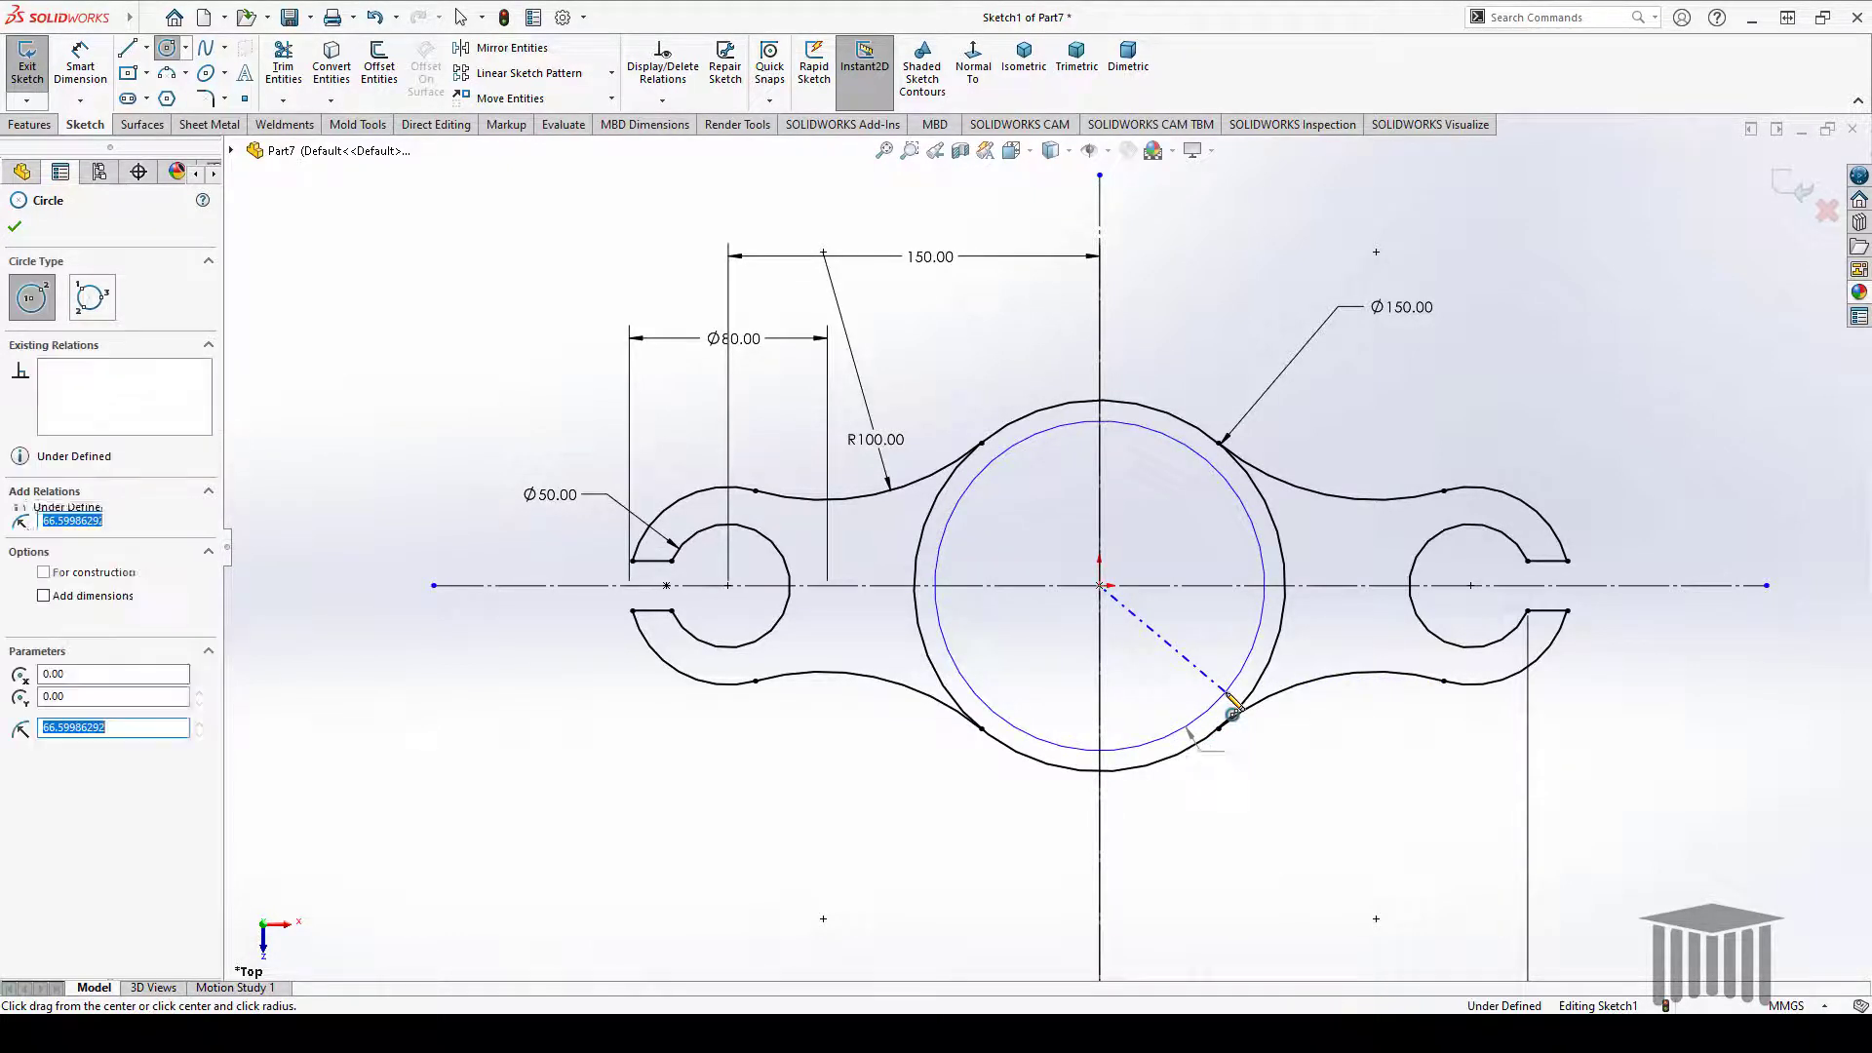
{"action": "left_click", "coordinate": [1100, 586]}
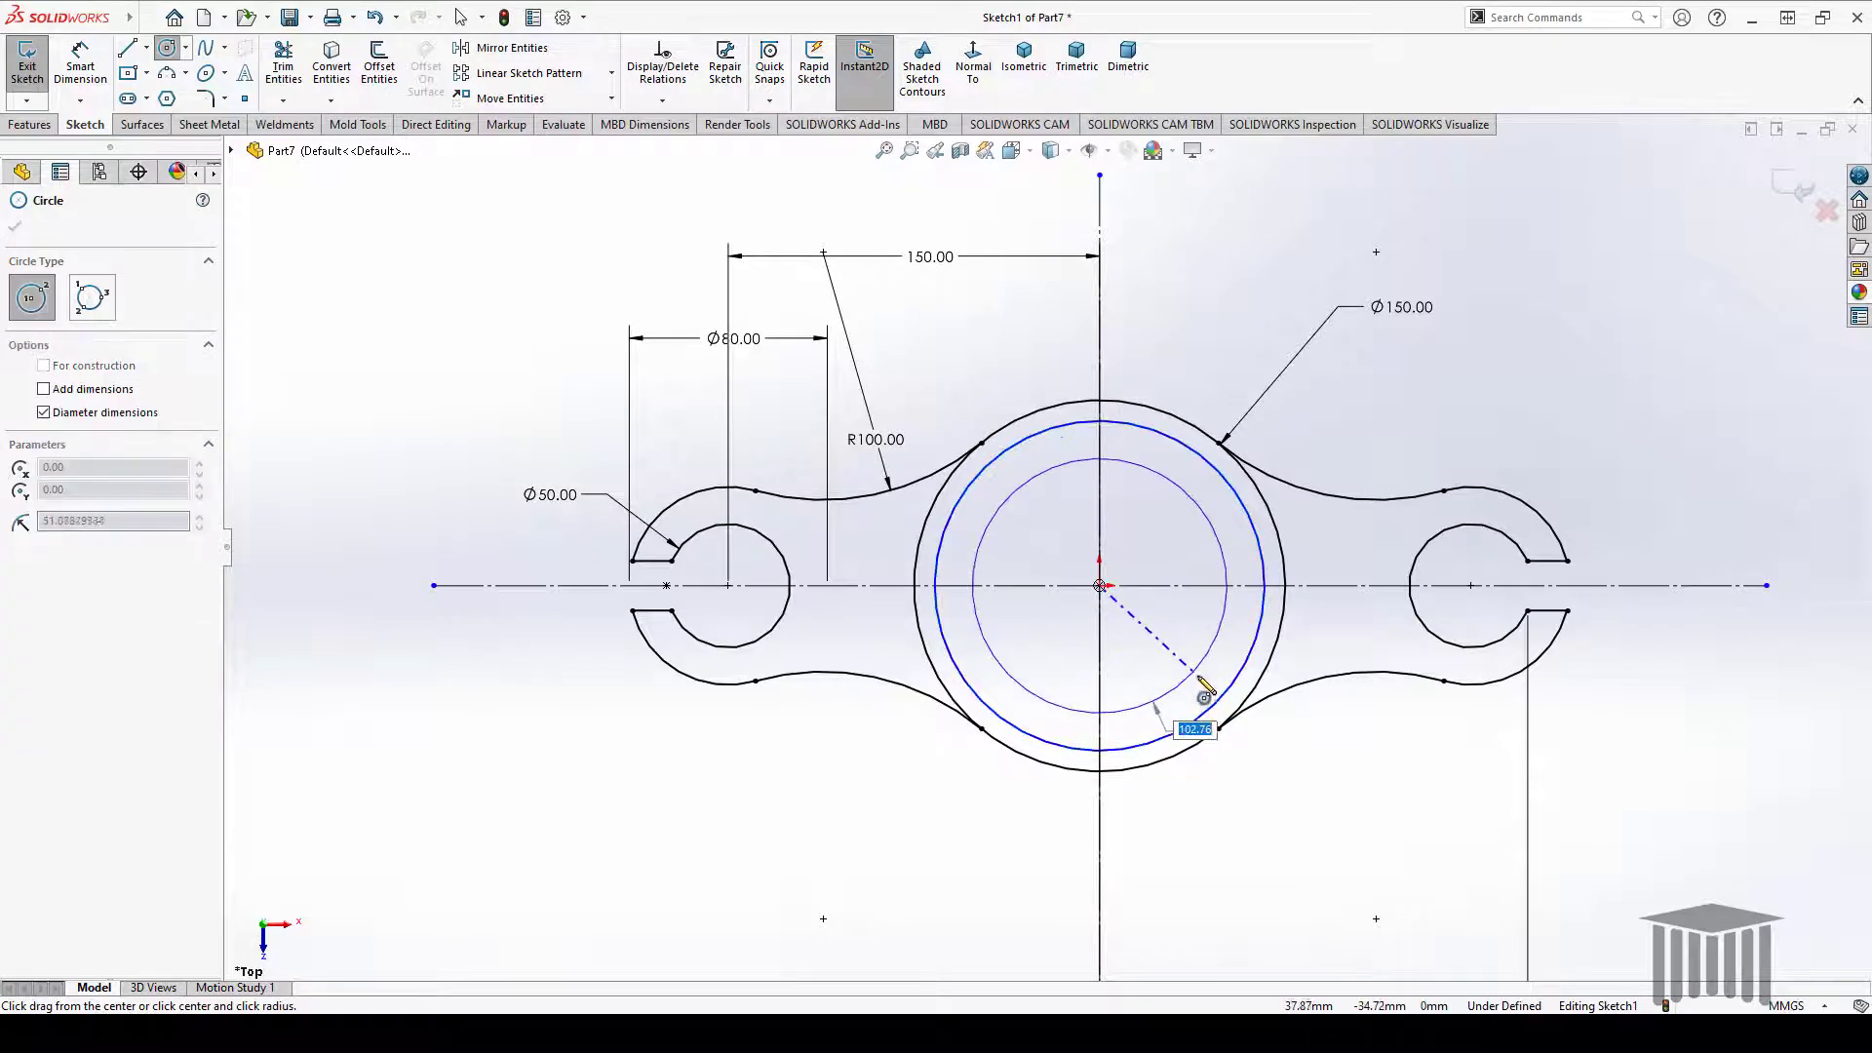
{"action": "left_click", "coordinate": [1194, 671]}
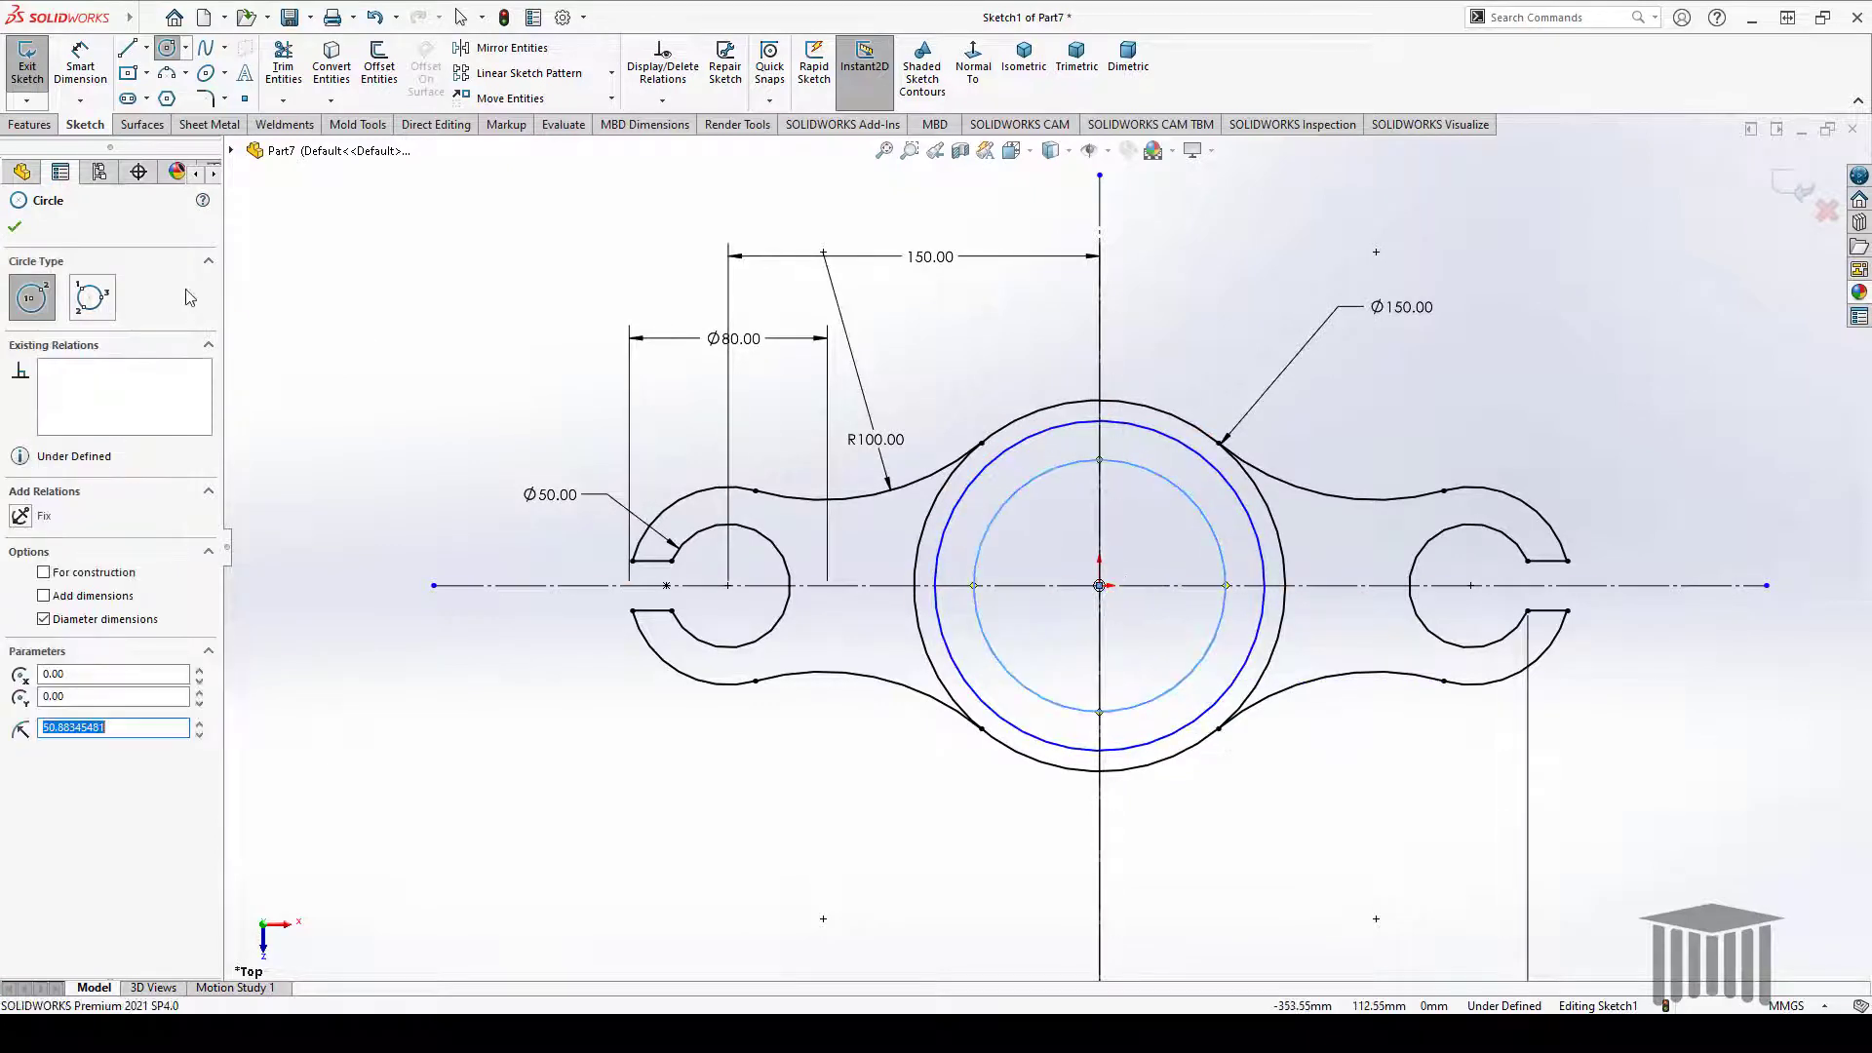
{"action": "left_click", "coordinate": [19, 234]}
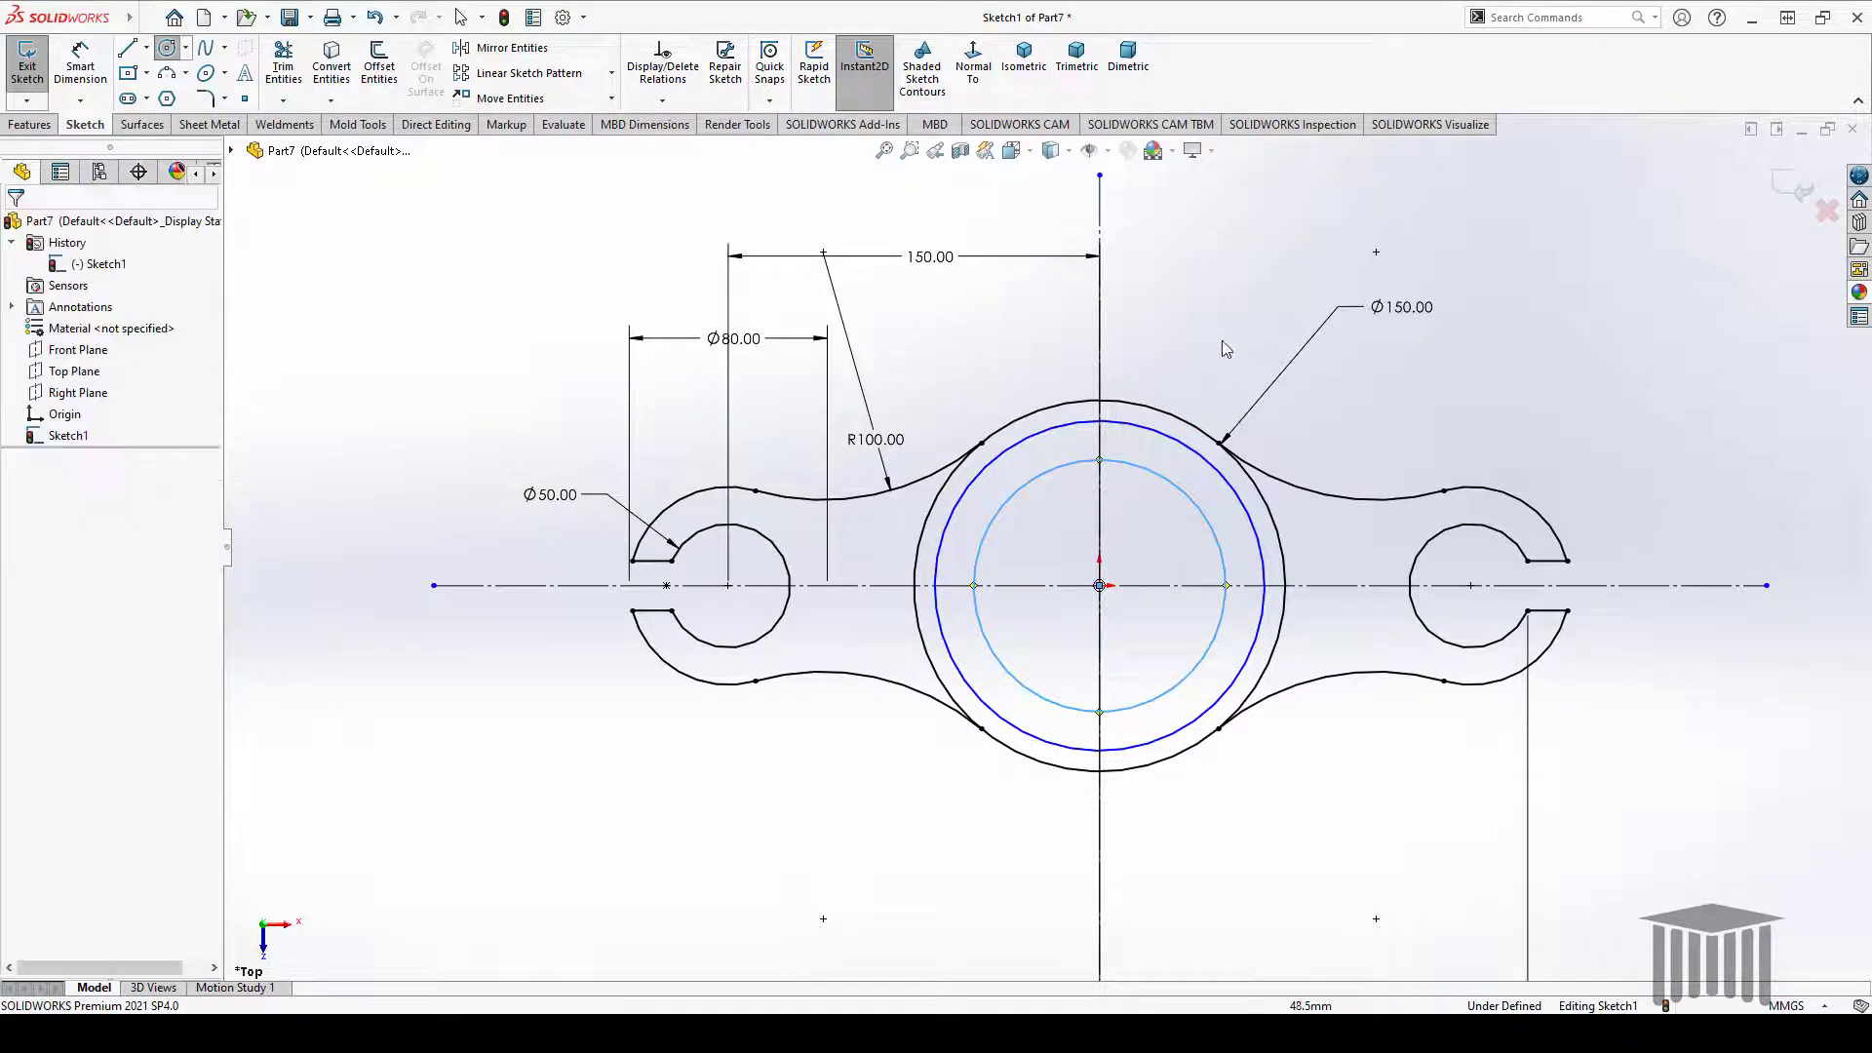
Dimension the larger of the two new concentric circles with a diameter of 135.6 mm
{"action": "left_click", "coordinate": [77, 70]}
{"action": "left_click", "coordinate": [1175, 444]}
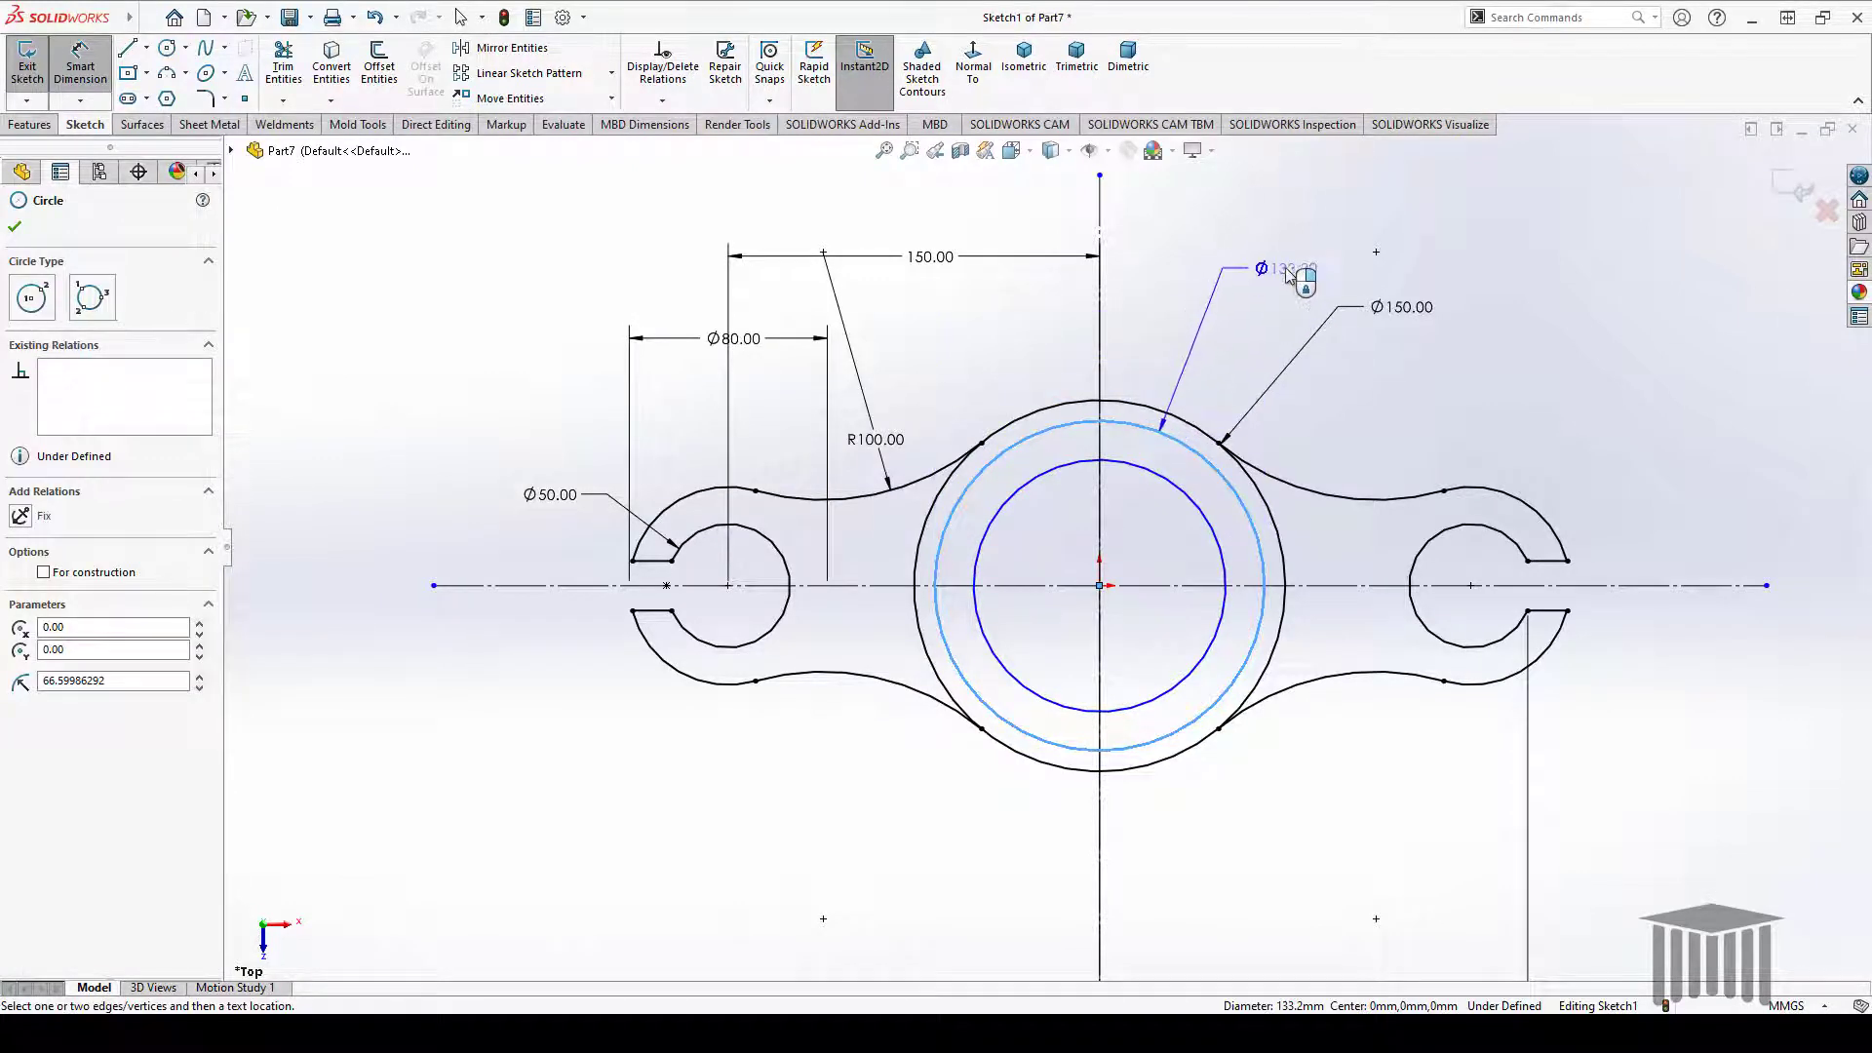
{"action": "left_click", "coordinate": [1286, 273]}
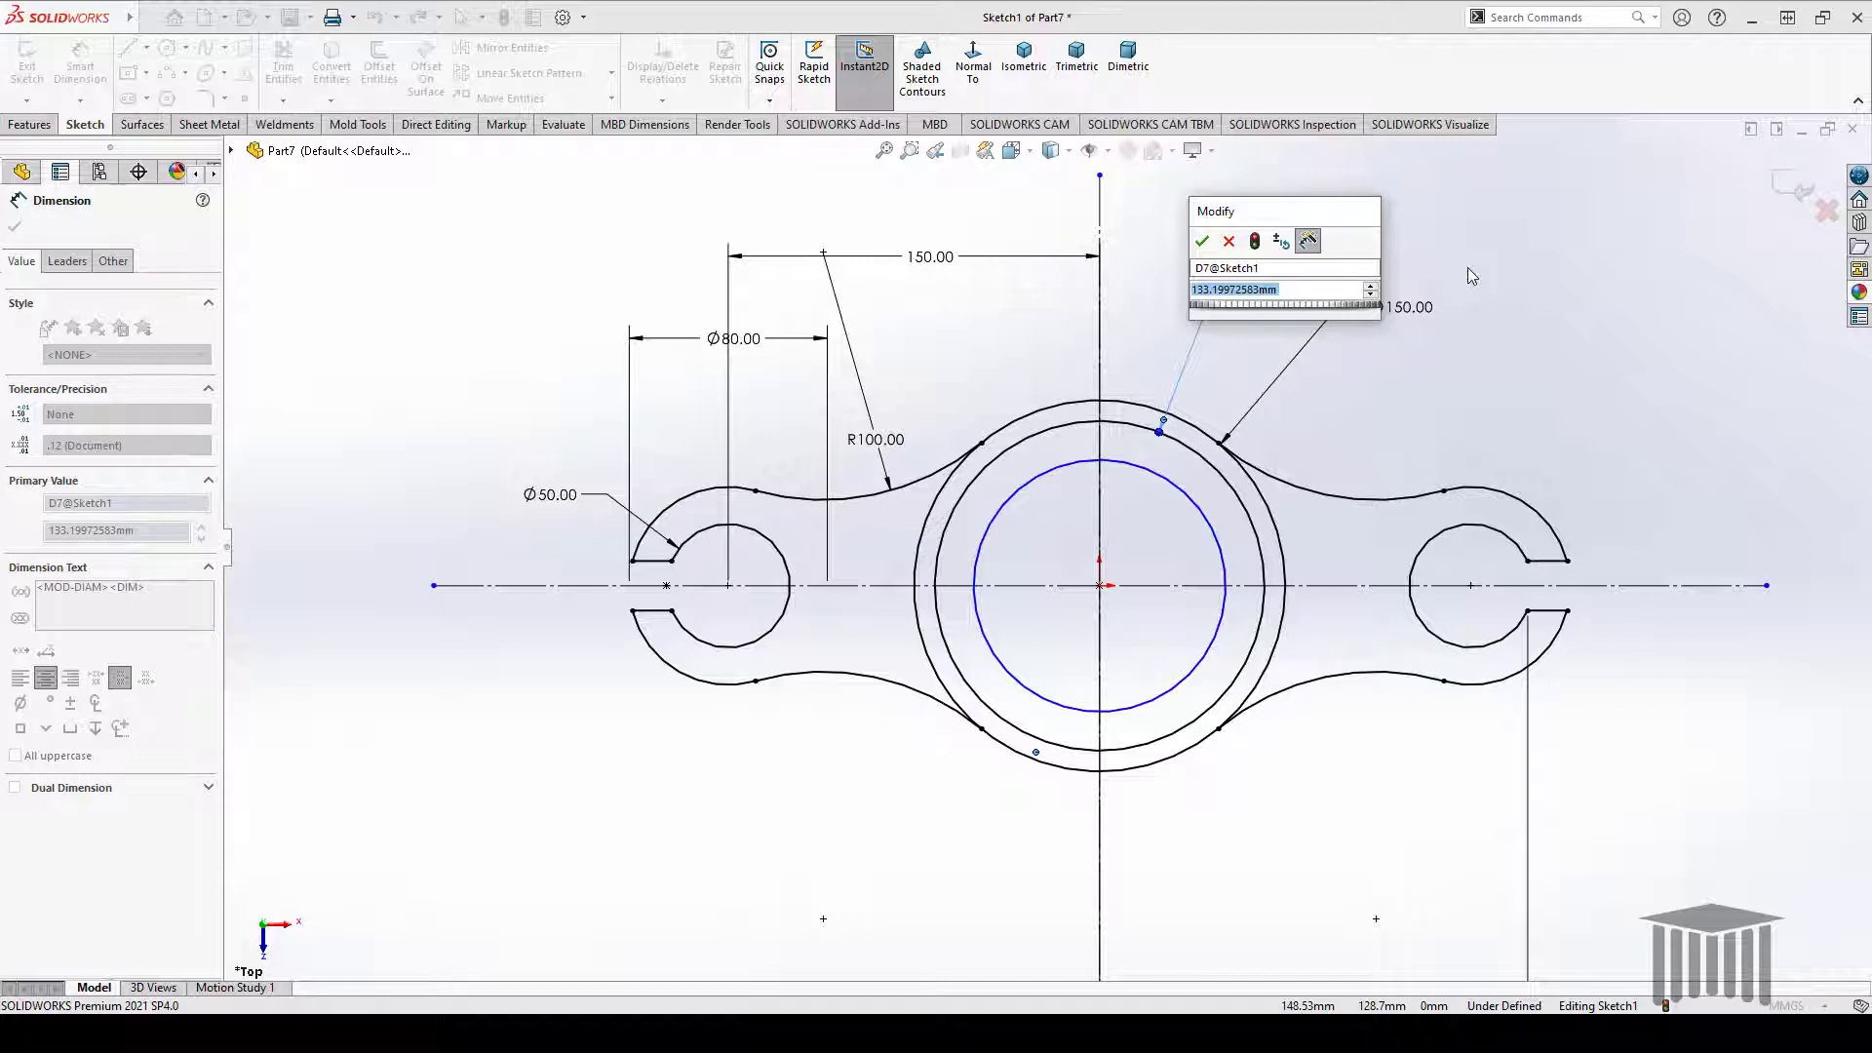
{"action": "type", "text": "135.6"}
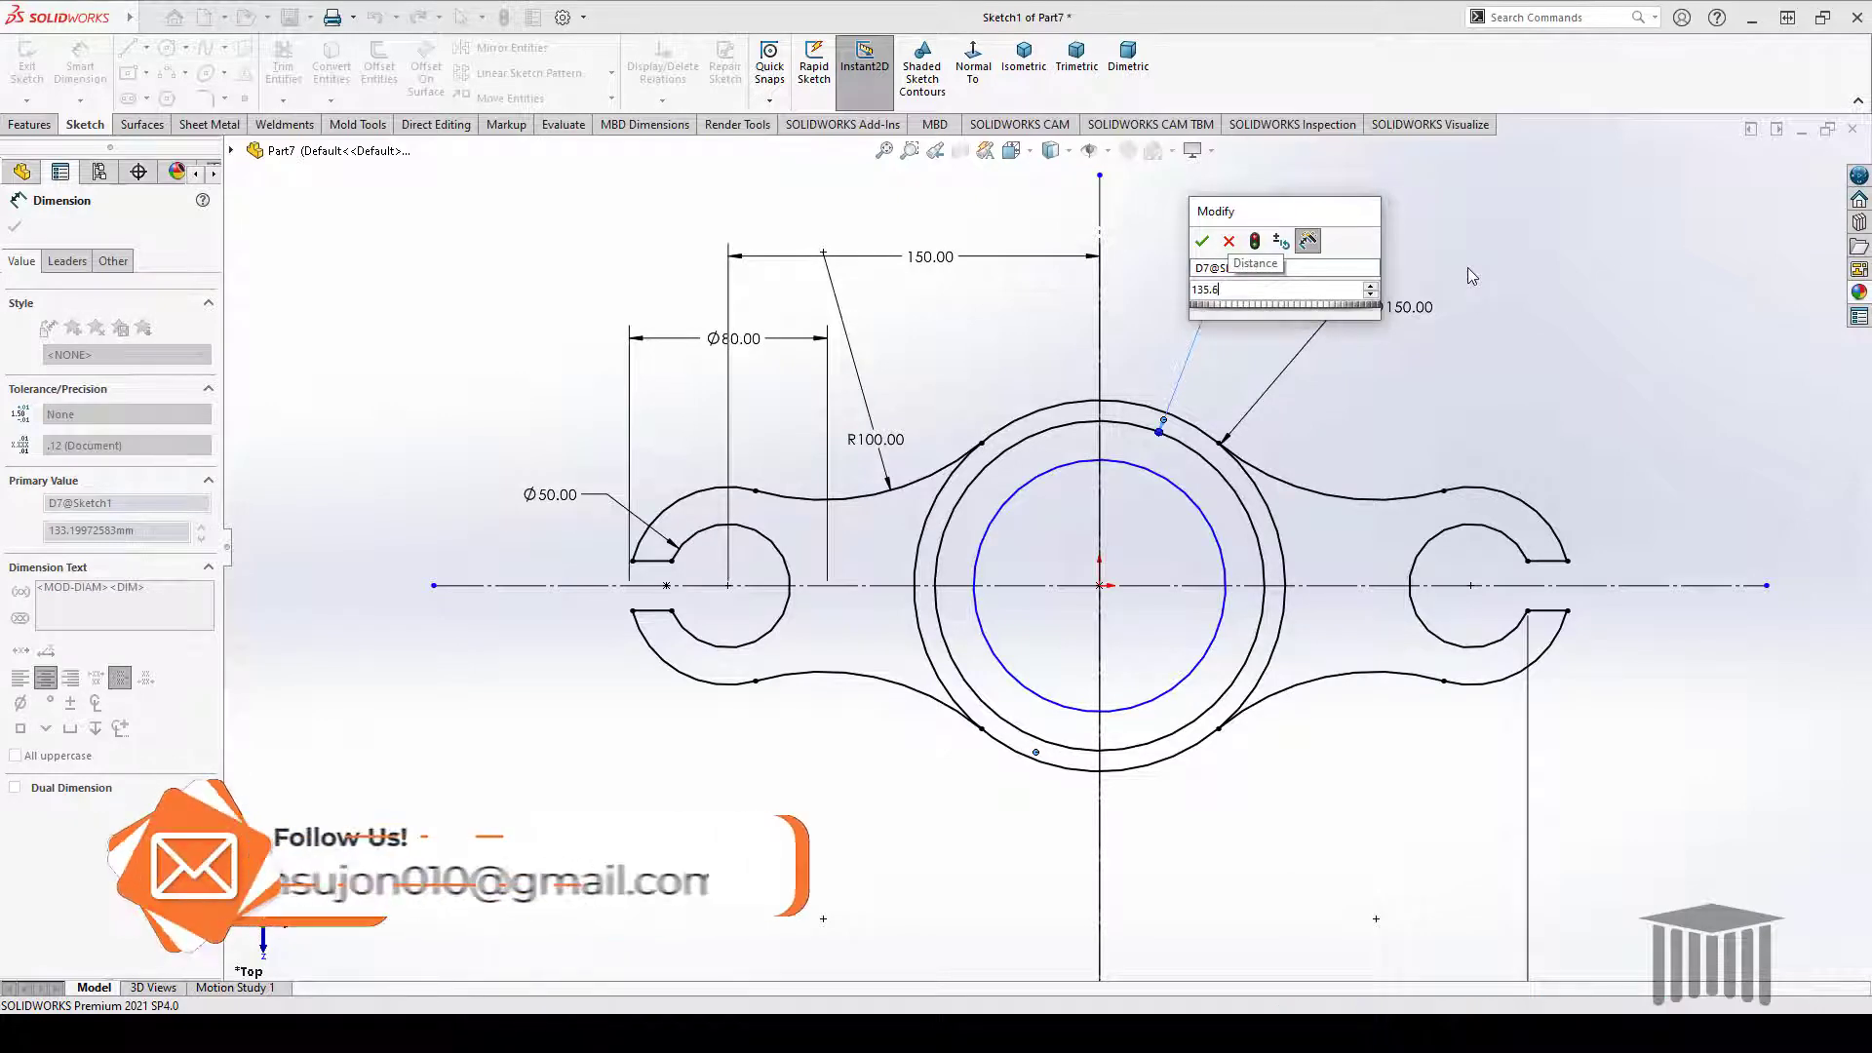
{"action": "key", "text": "Return"}
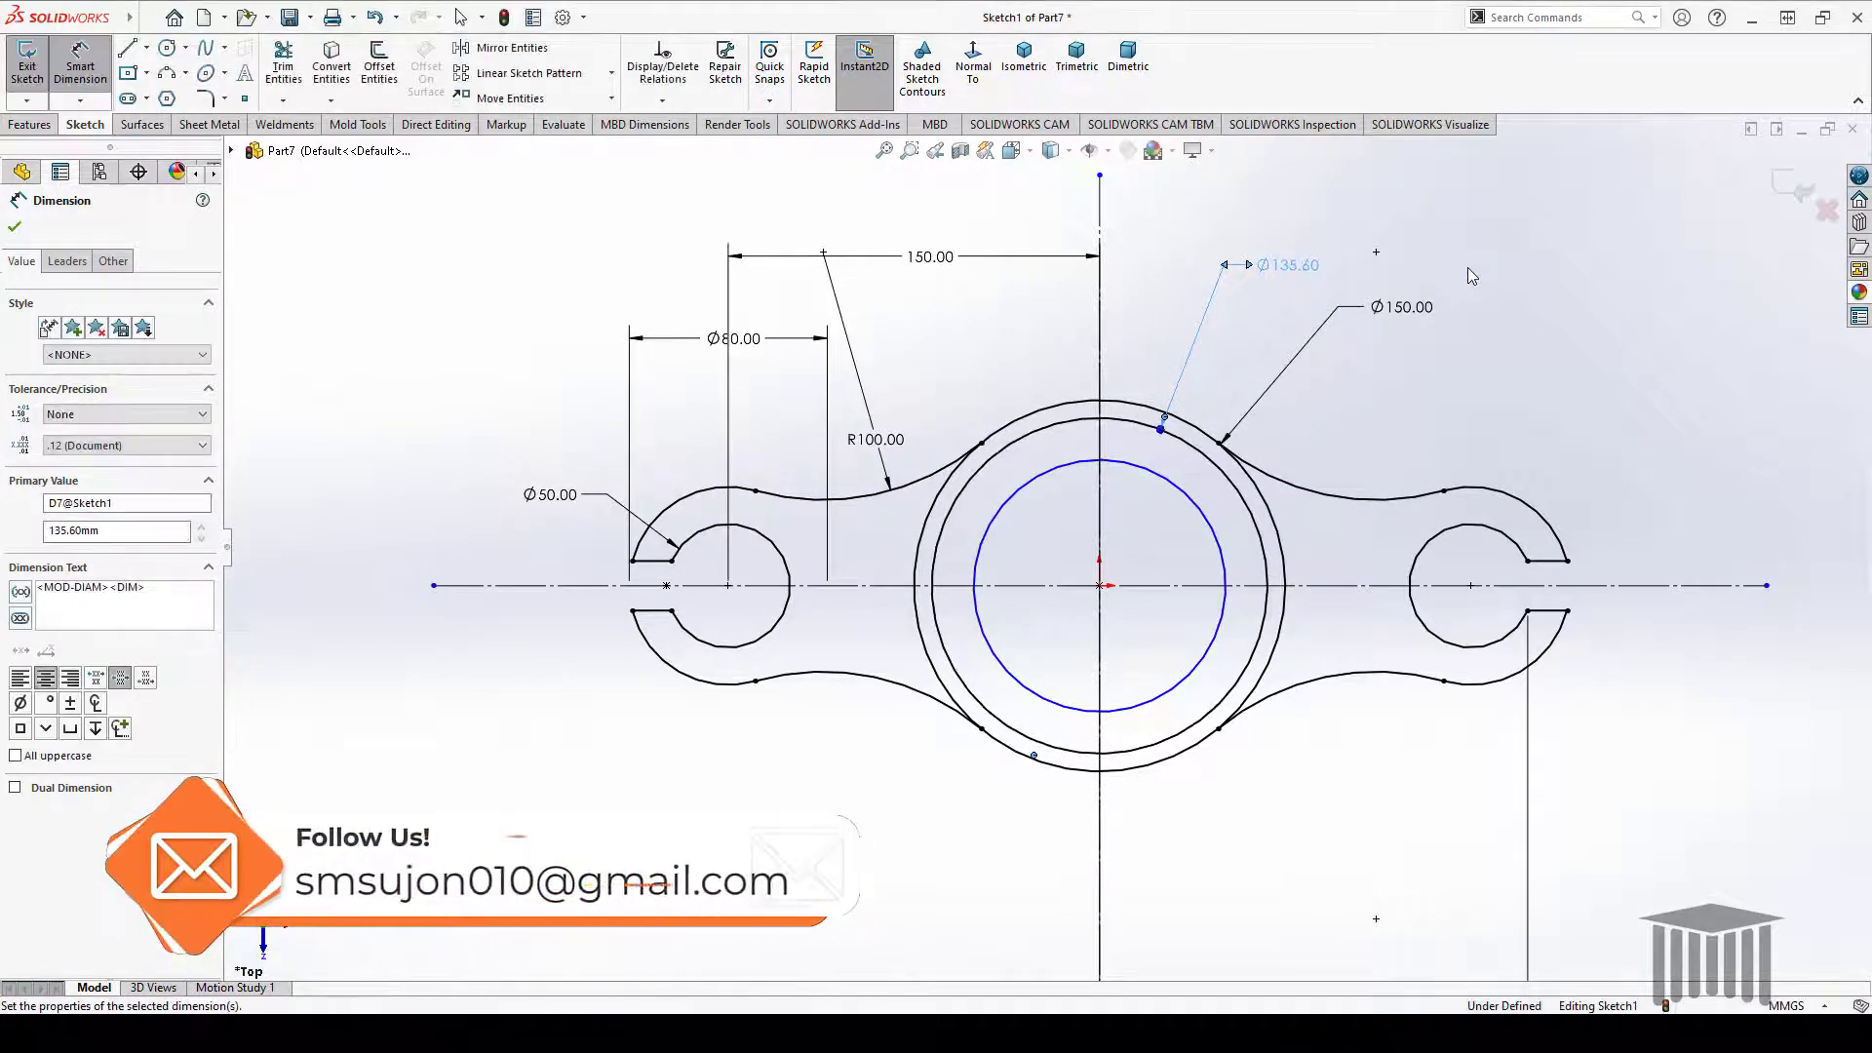
Dimension the innermost central circle with a diameter of 100 mm
{"action": "left_click", "coordinate": [1205, 513]}
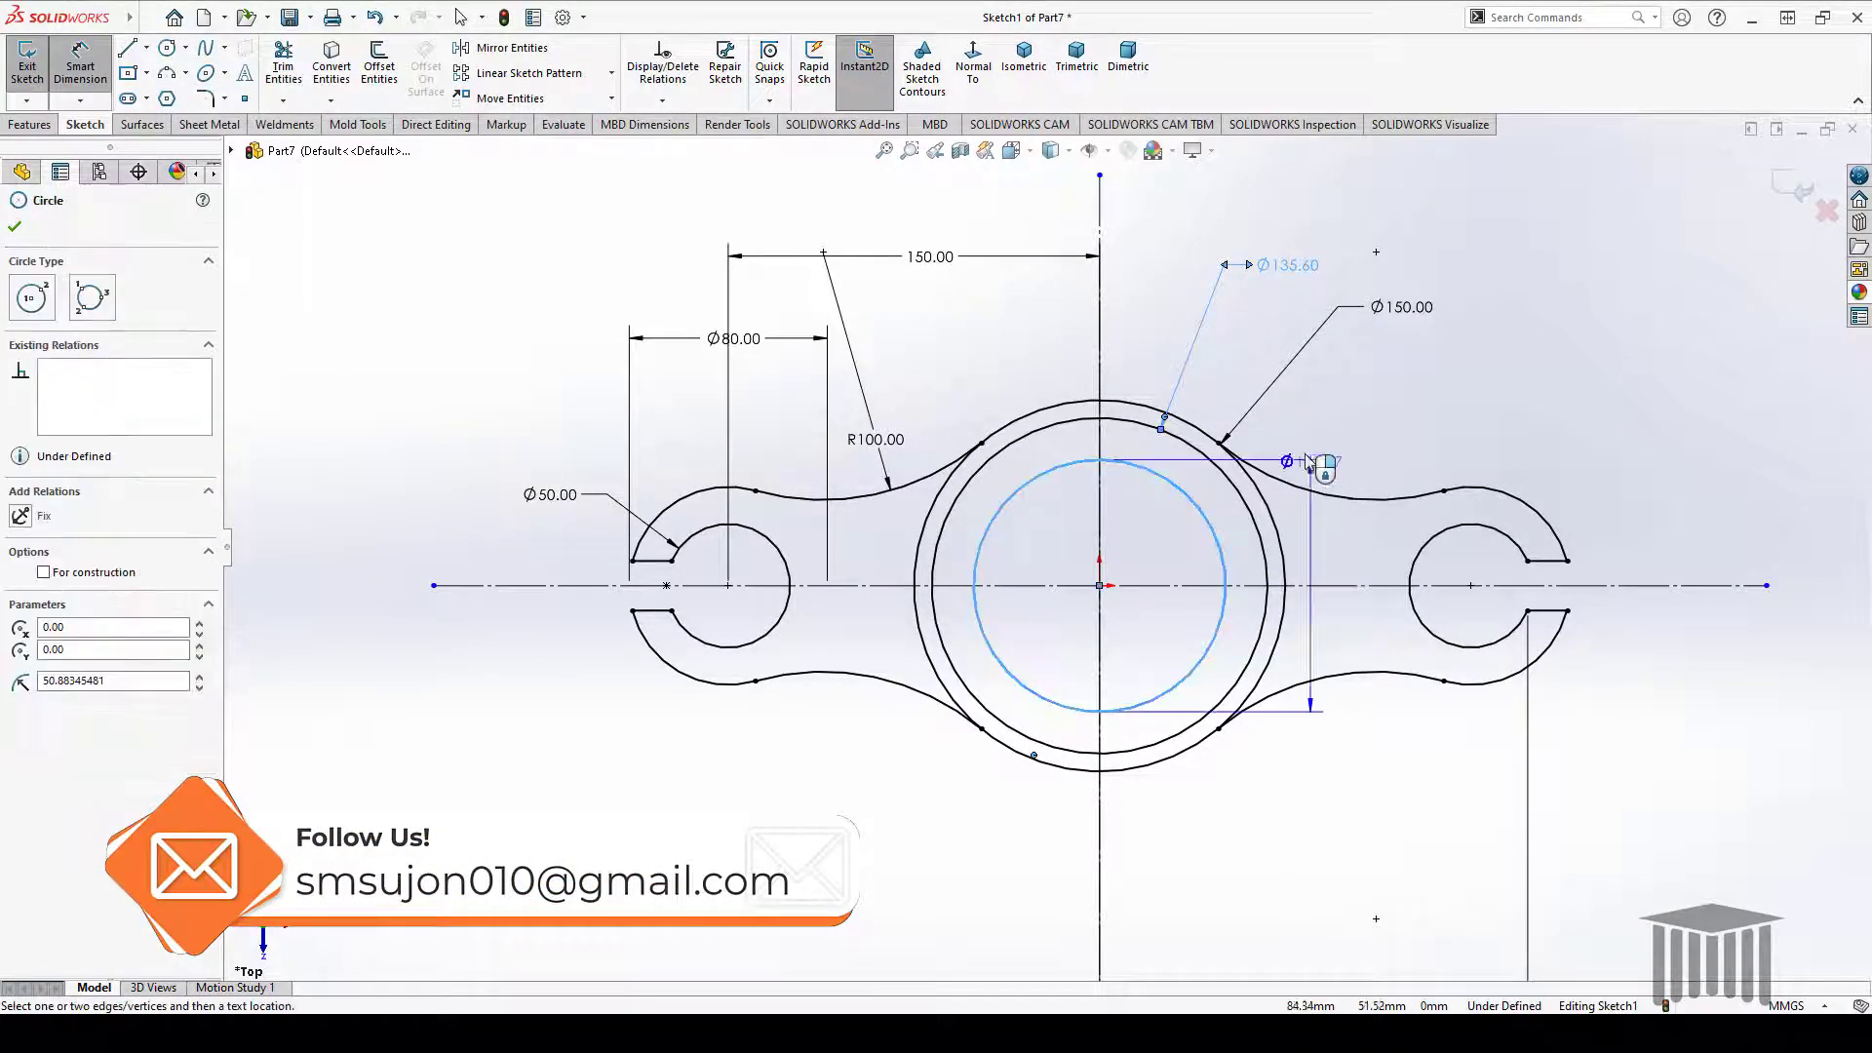
{"action": "left_click", "coordinate": [1331, 438]}
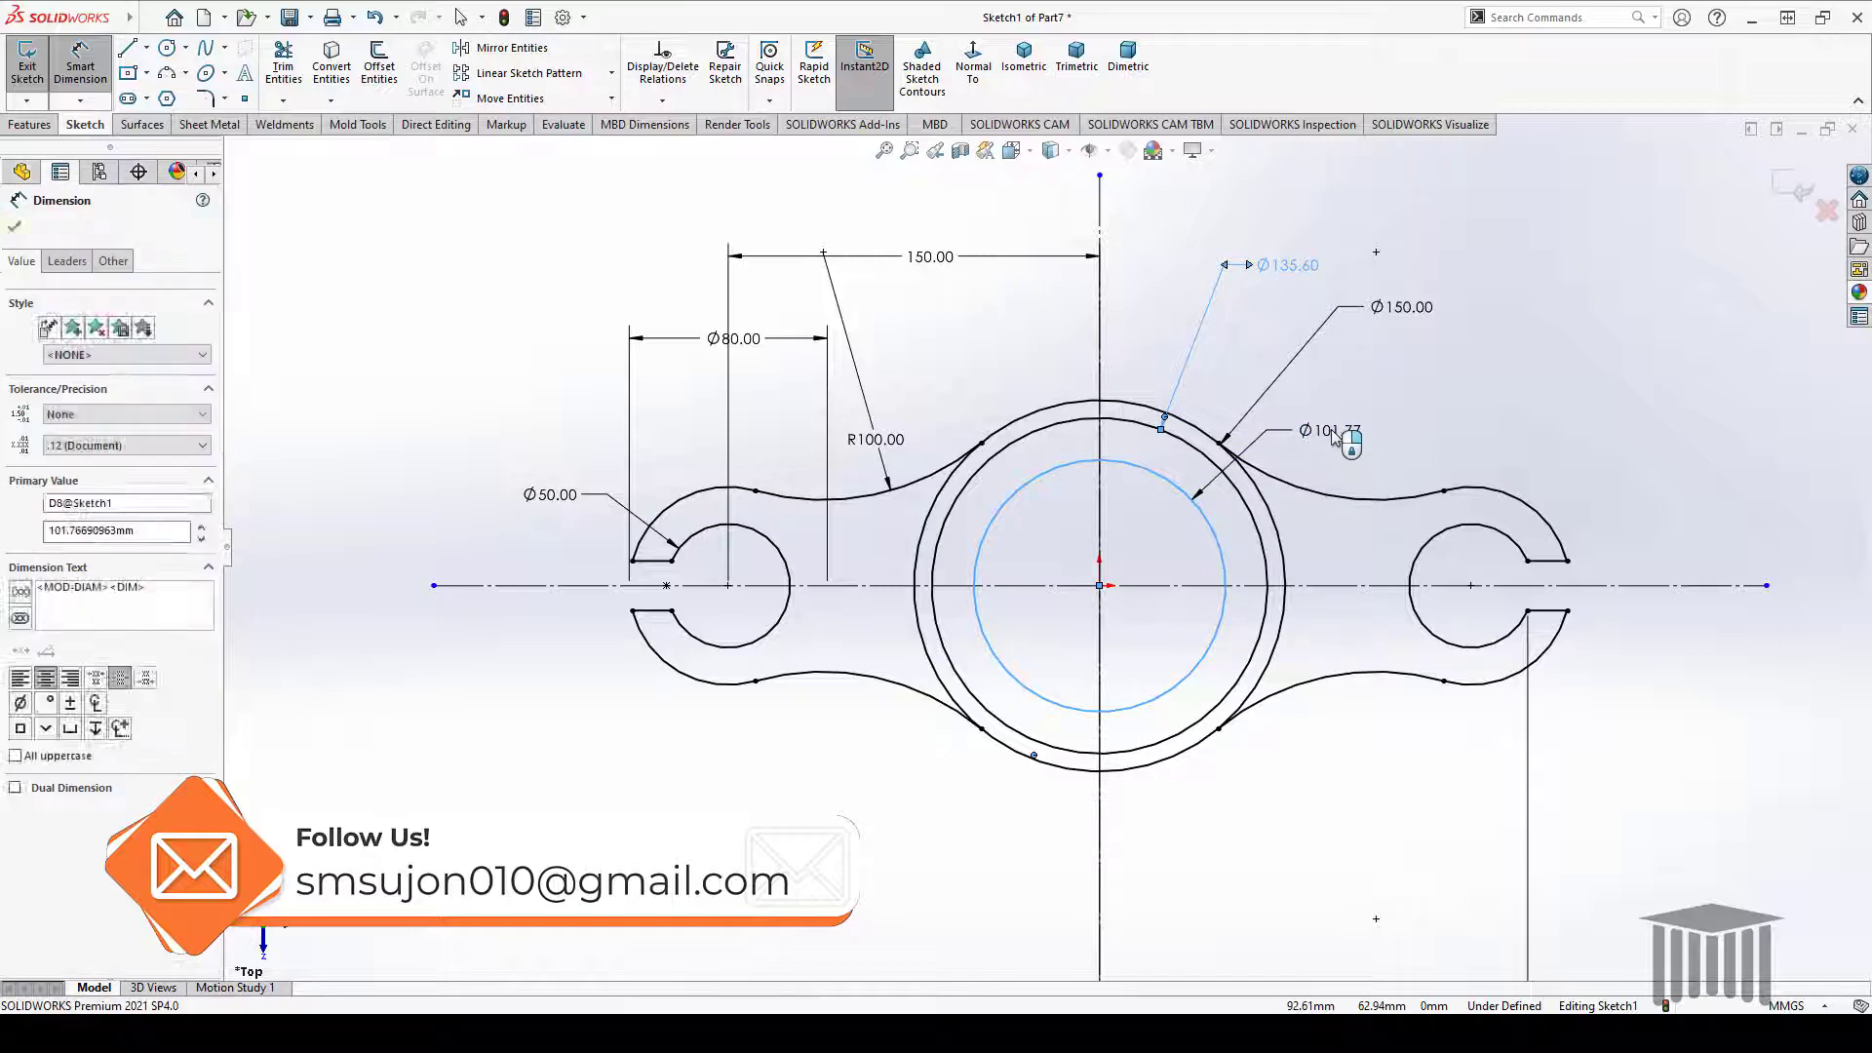
{"action": "type", "text": "100"}
{"action": "key", "text": "Return"}
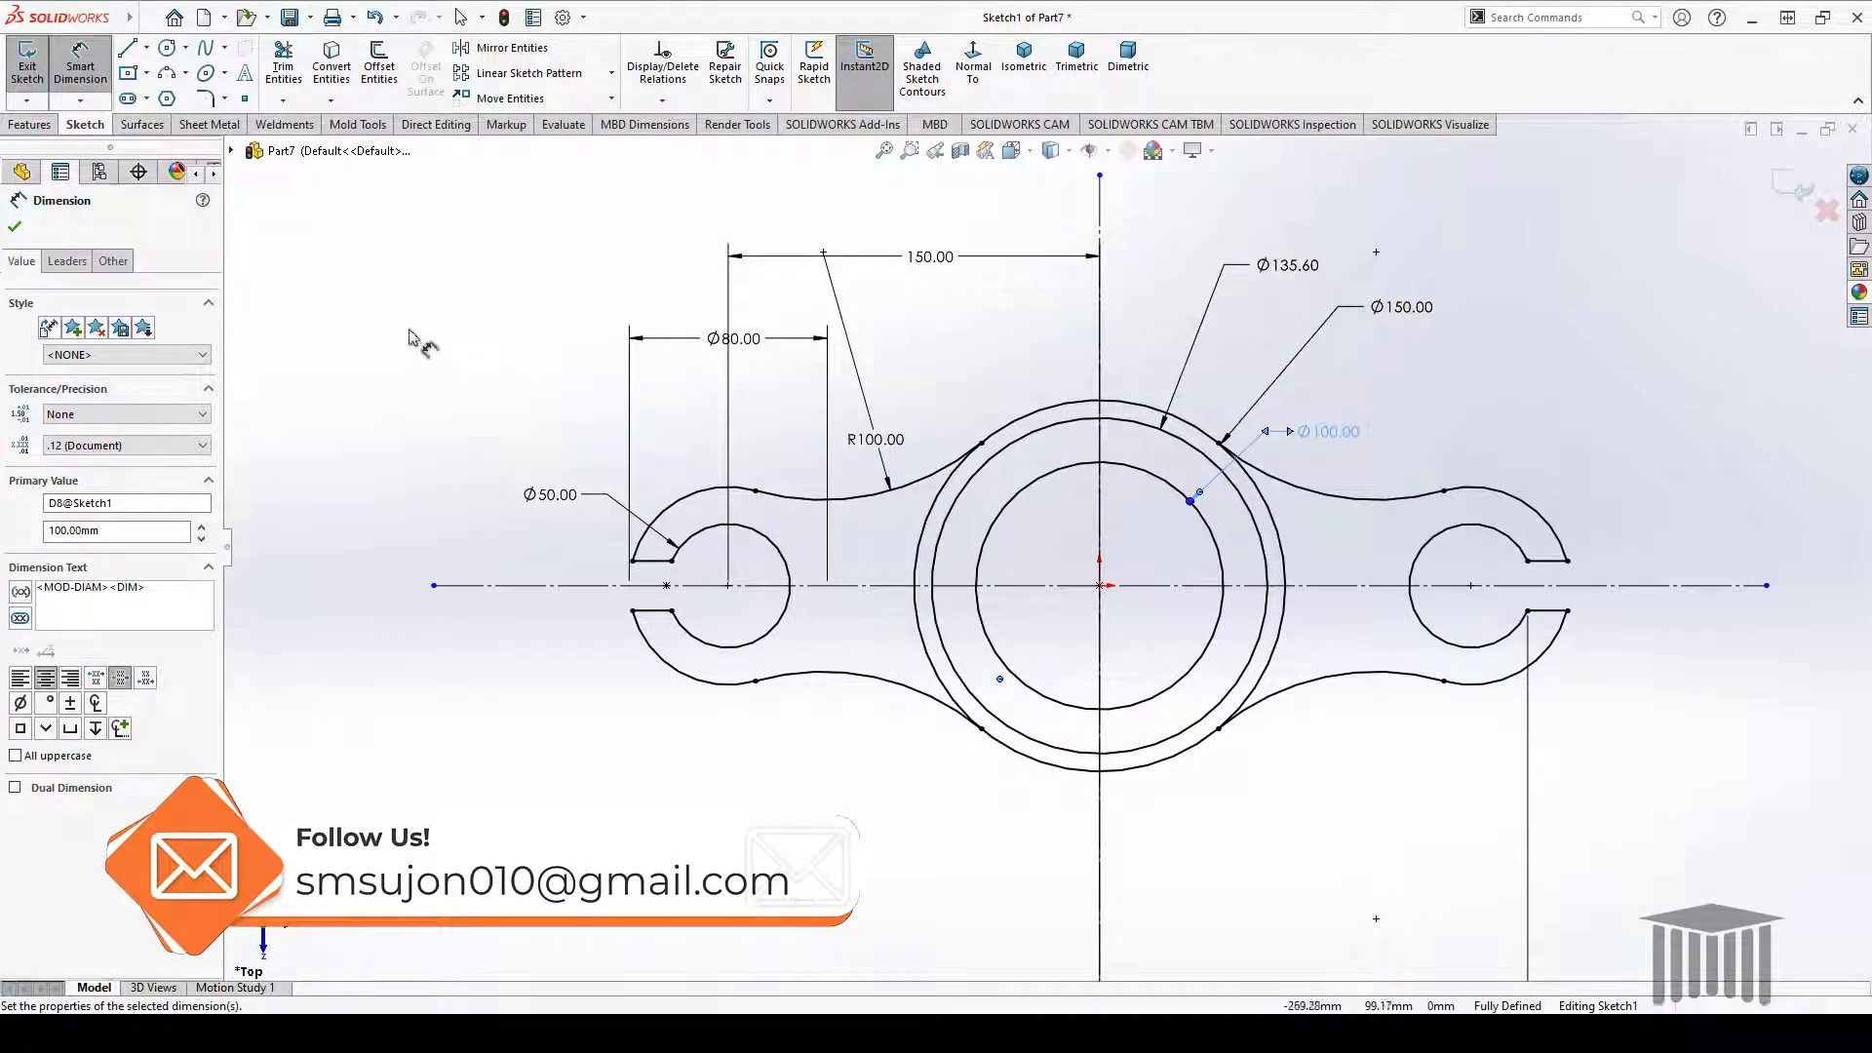
{"action": "left_click", "coordinate": [15, 227]}
{"action": "key", "text": "Escape"}
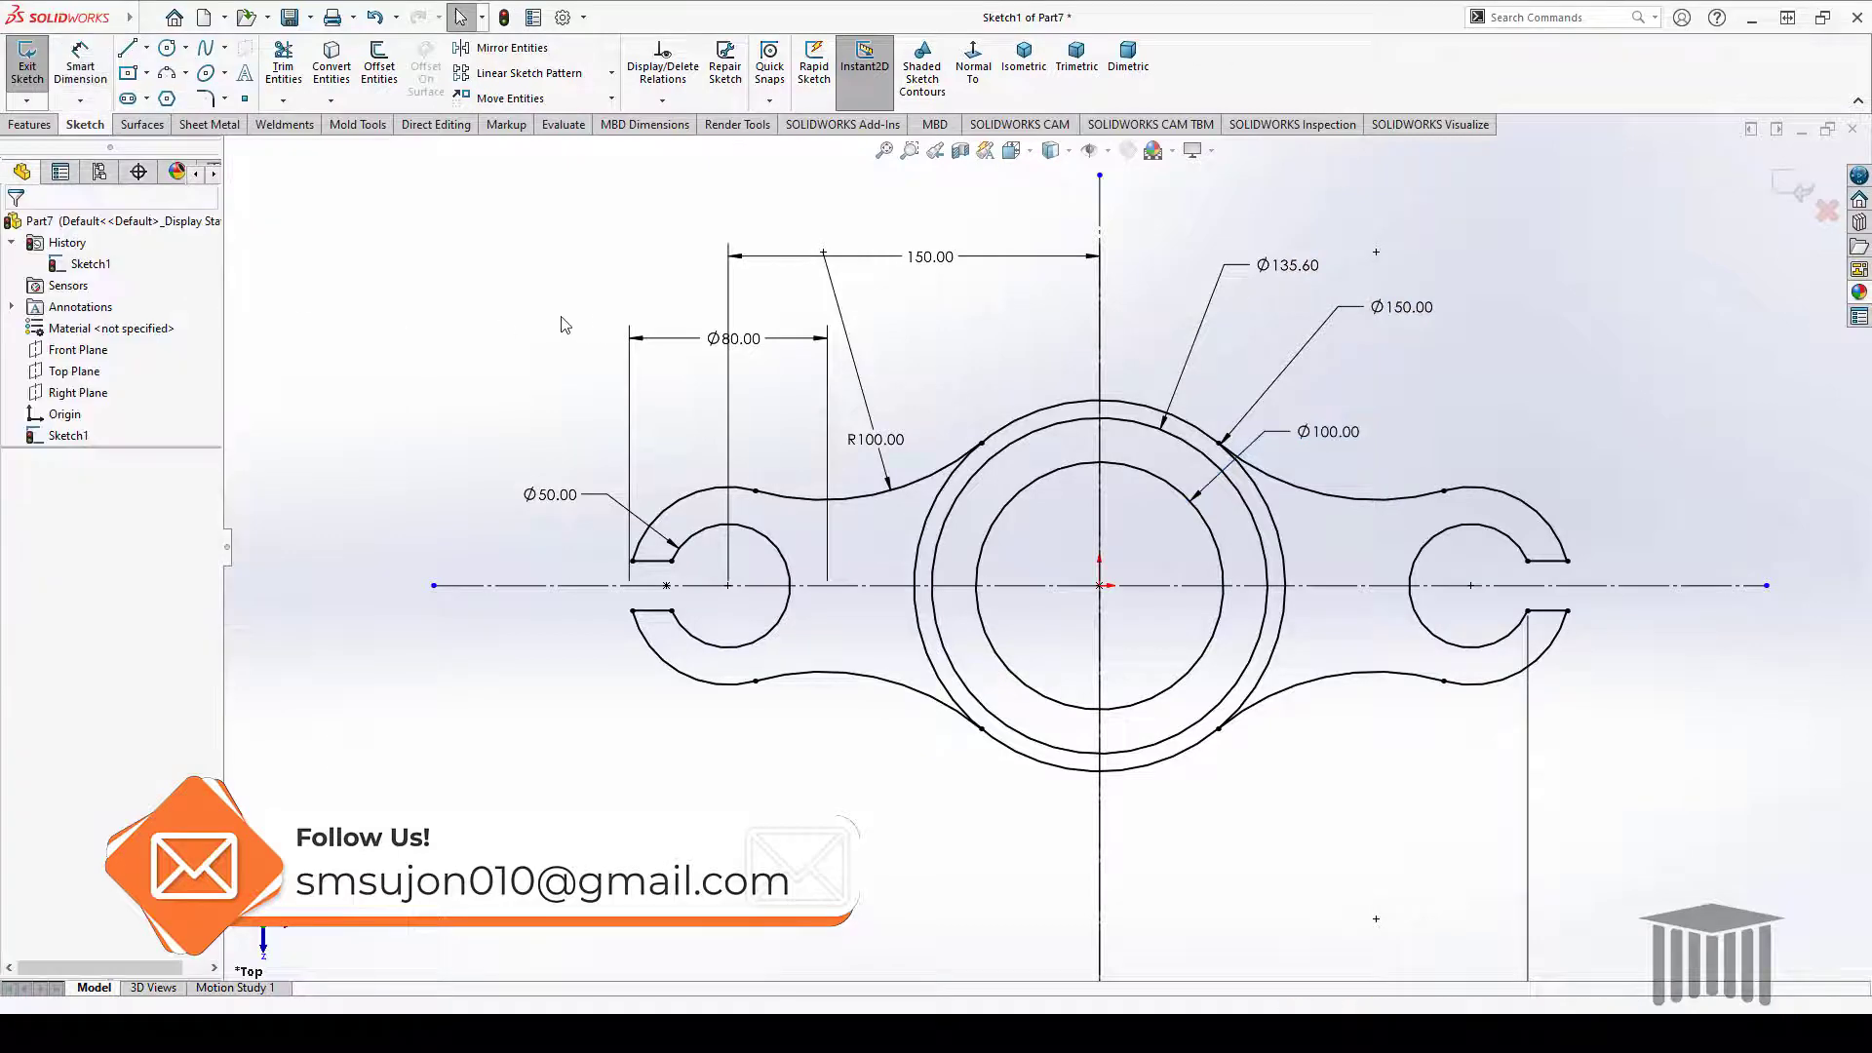
Exit the sketch and extrude the two slotted arm regions 10 mm blind as a boss
{"action": "left_click", "coordinate": [27, 61]}
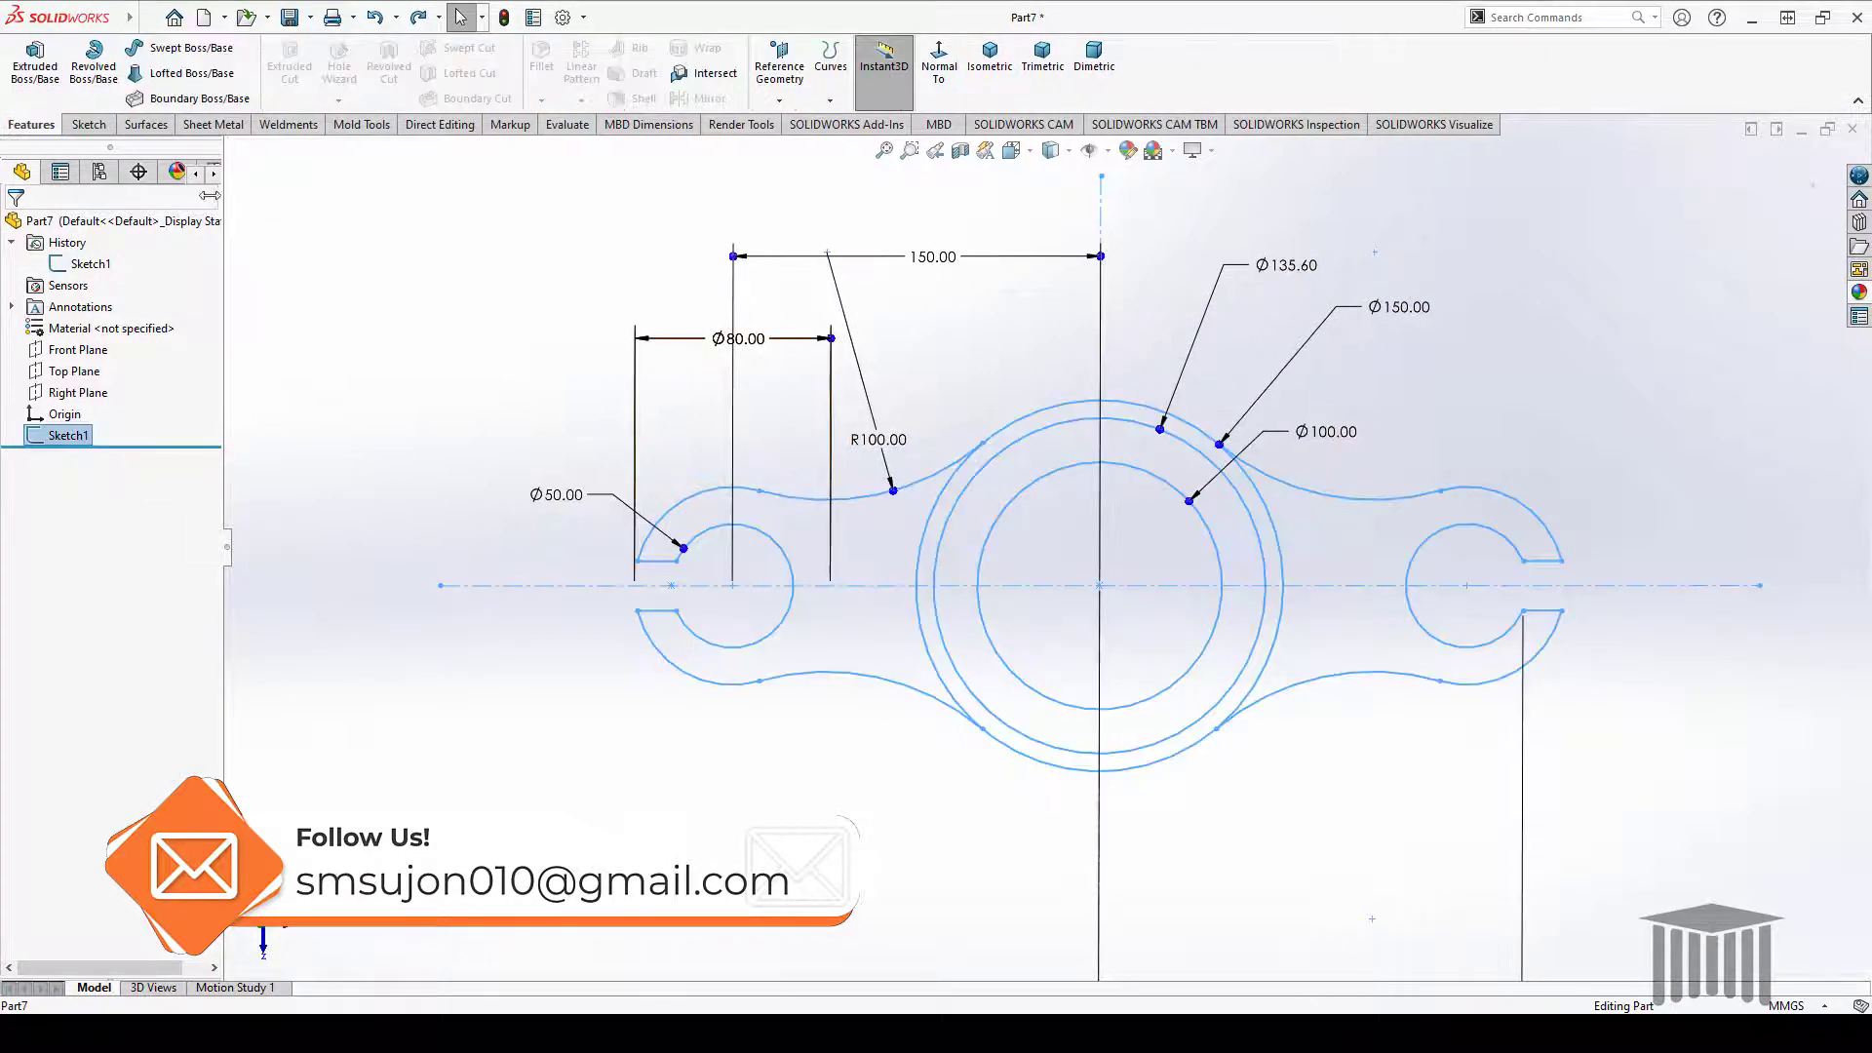
{"action": "left_click", "coordinate": [44, 63]}
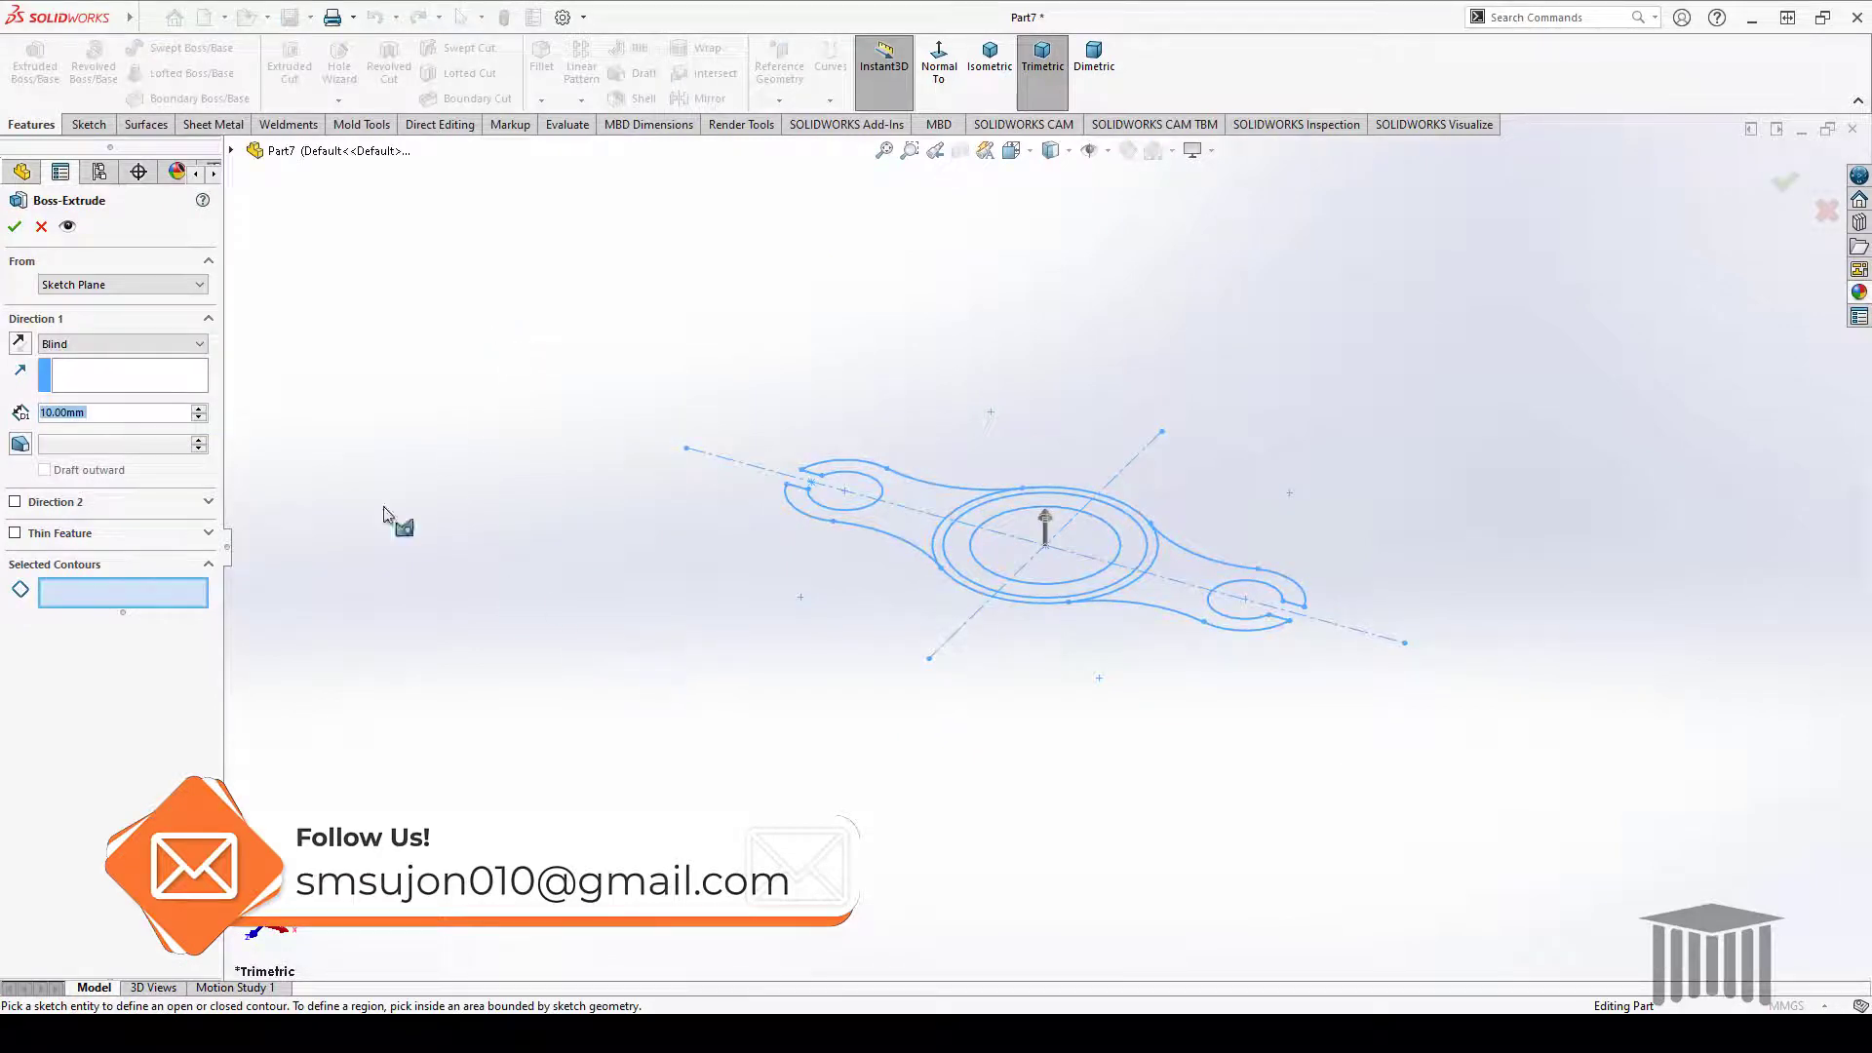
{"action": "left_click", "coordinate": [137, 377]}
{"action": "left_click", "coordinate": [185, 590]}
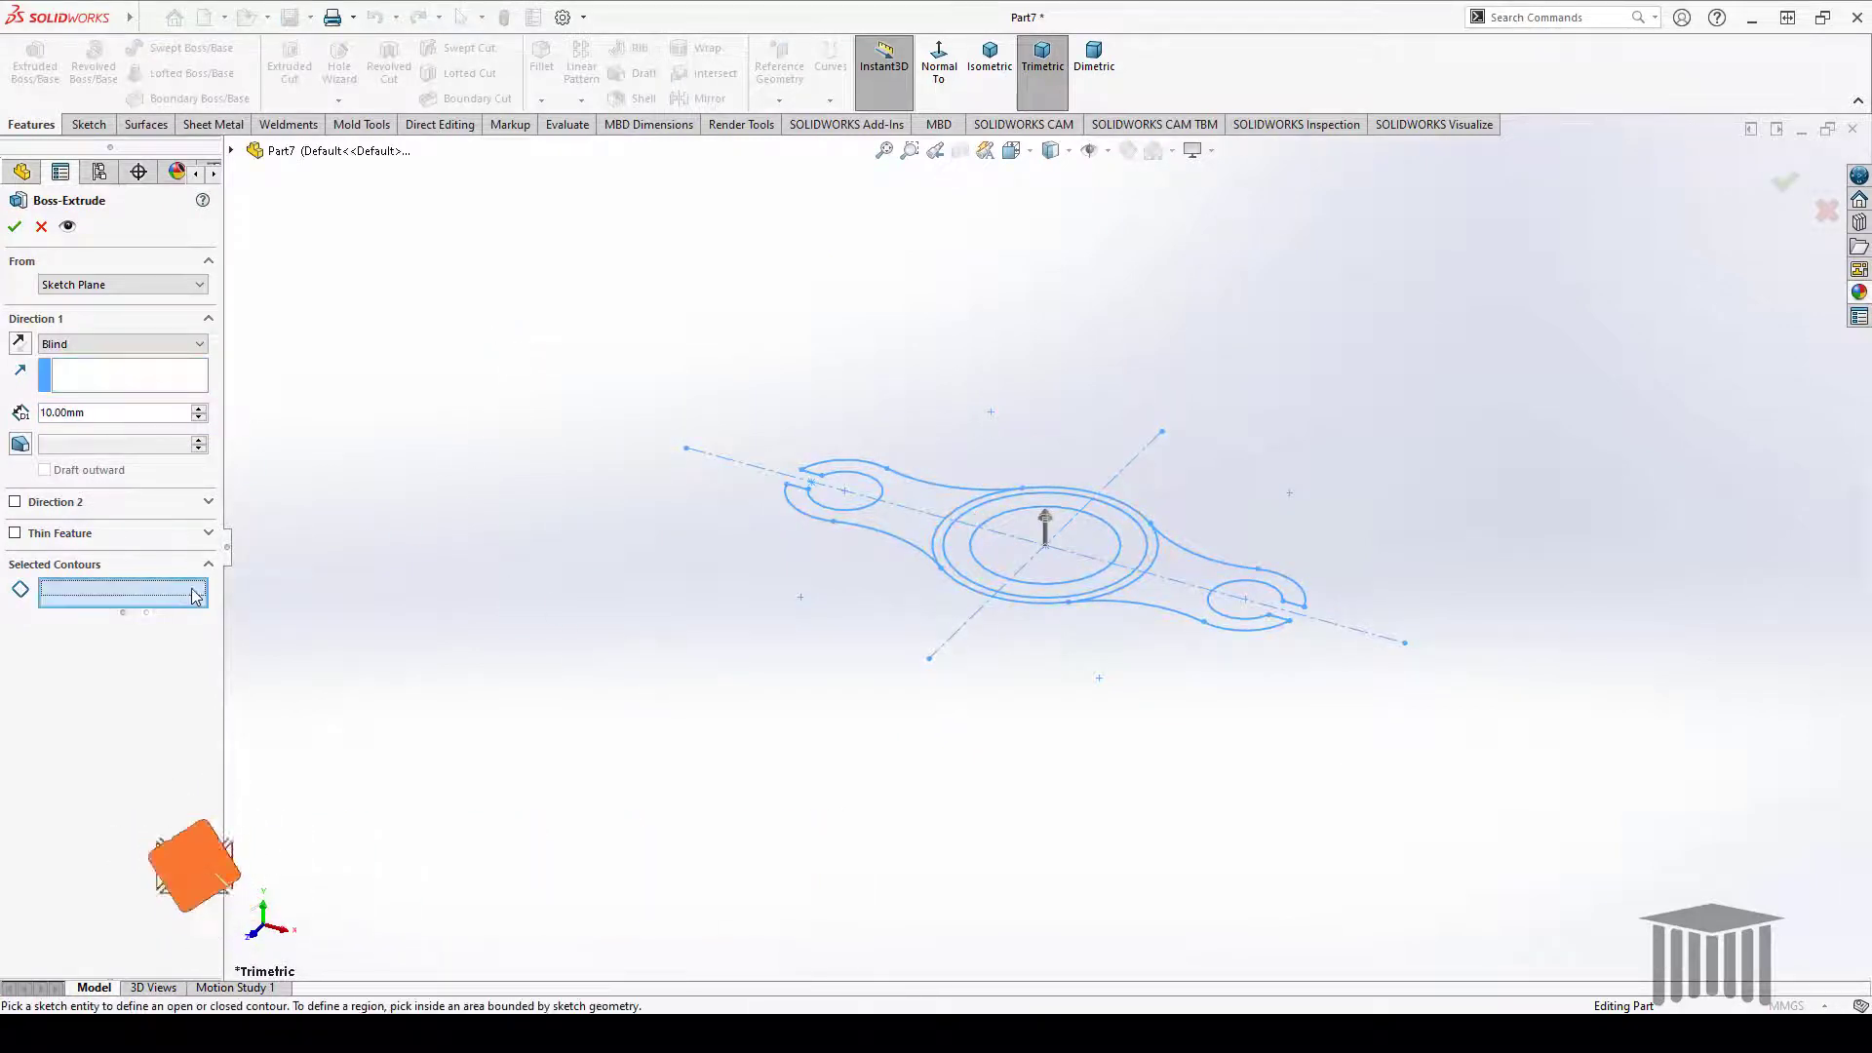
{"action": "left_click", "coordinate": [902, 502]}
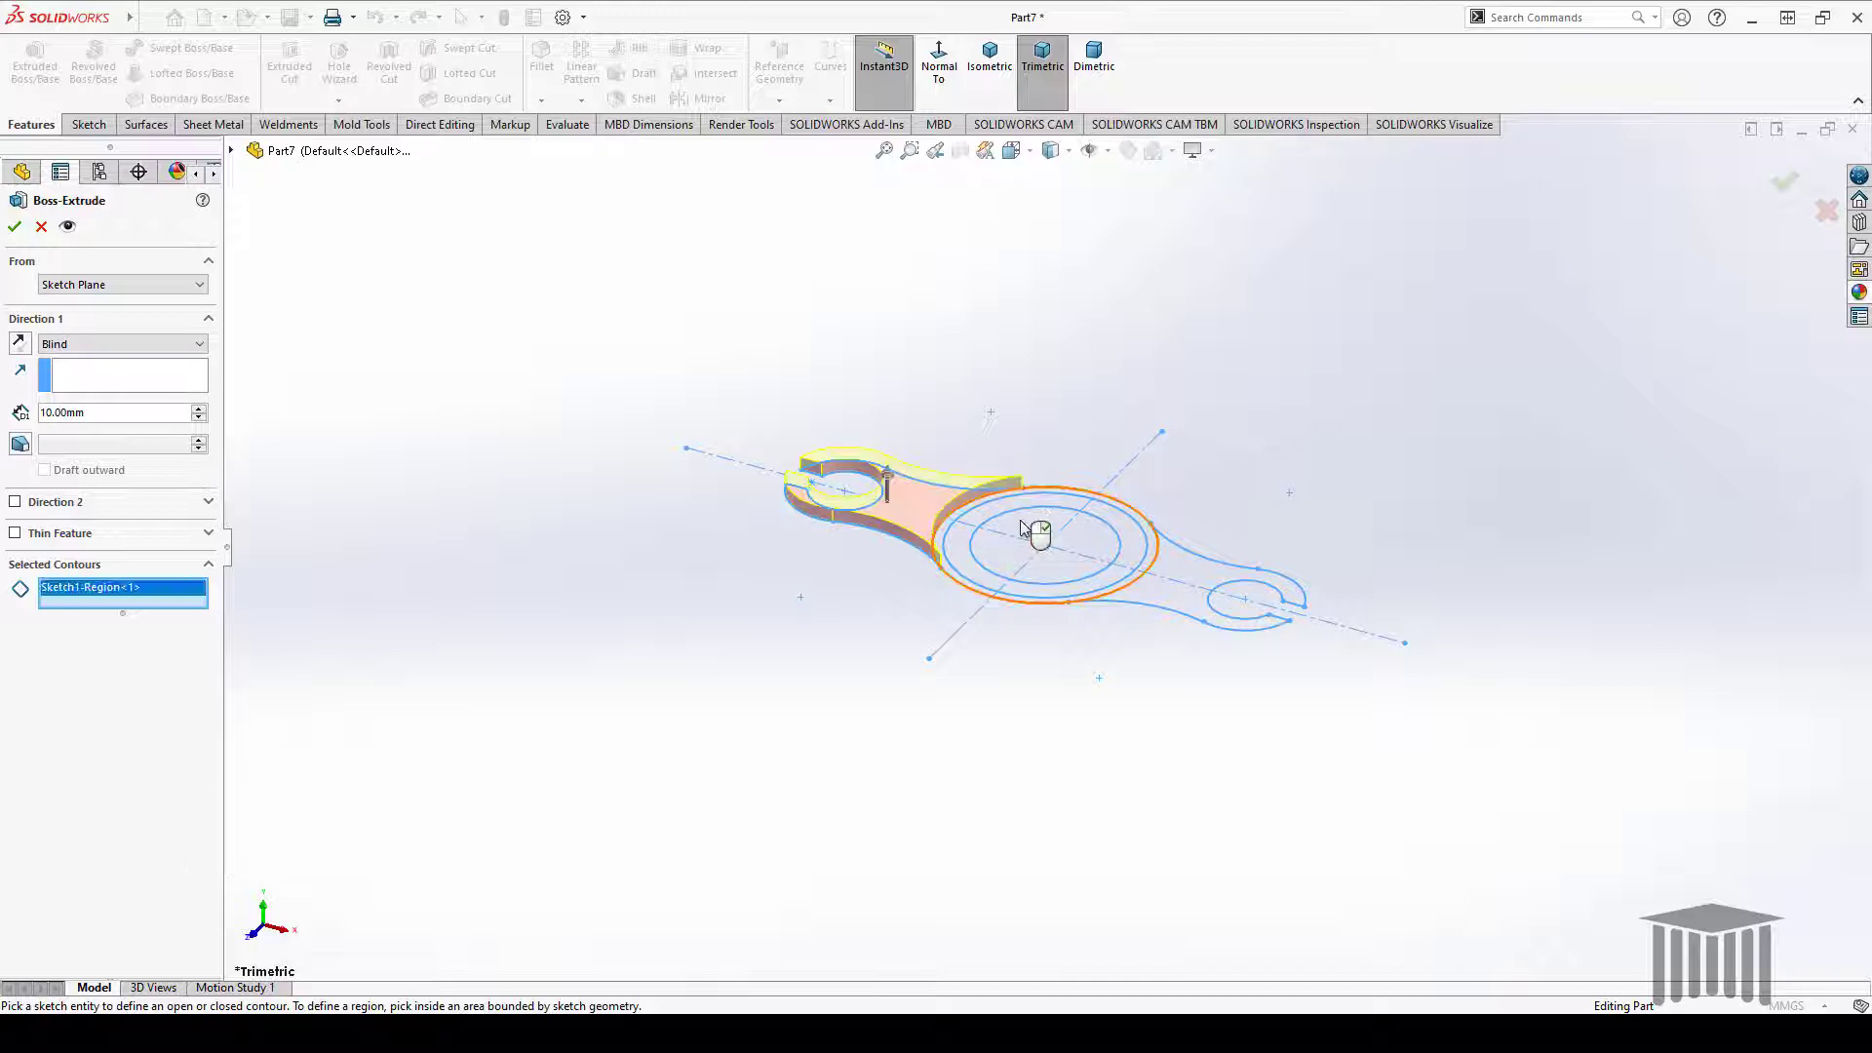
{"action": "left_click", "coordinate": [1160, 590]}
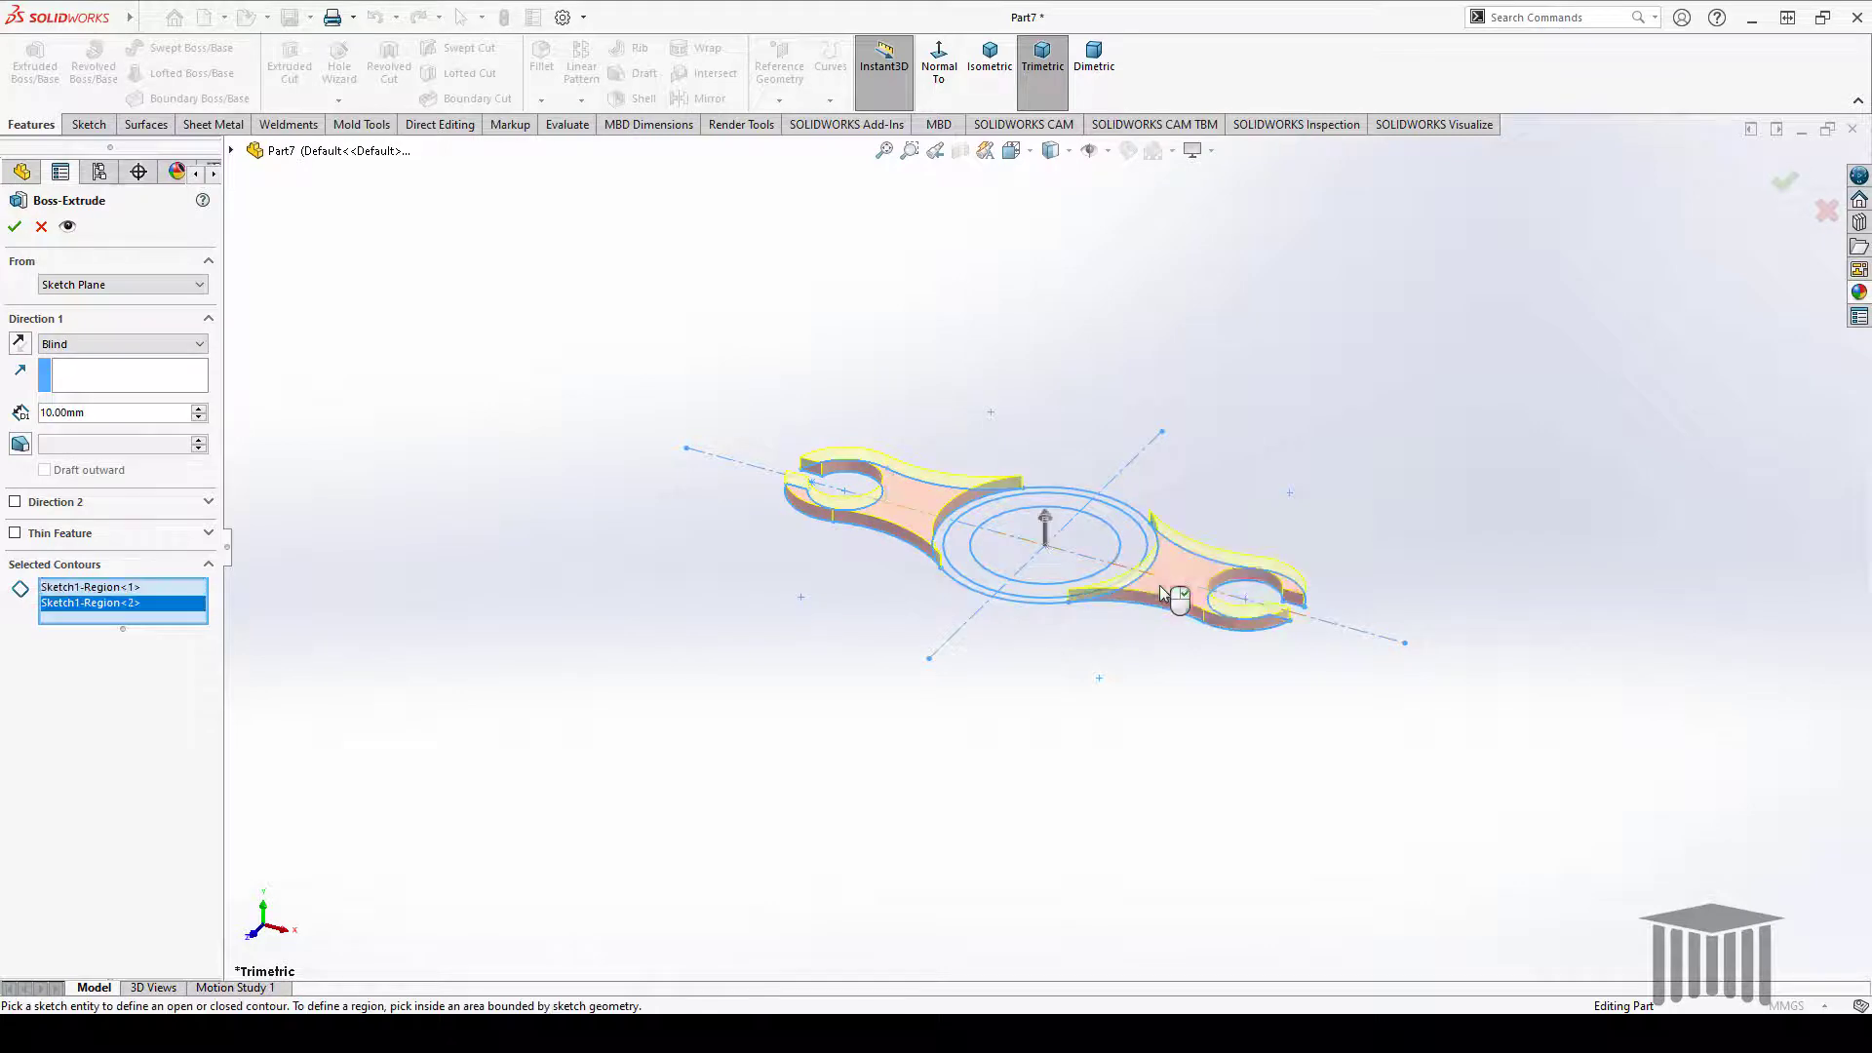
{"action": "left_click", "coordinate": [15, 228]}
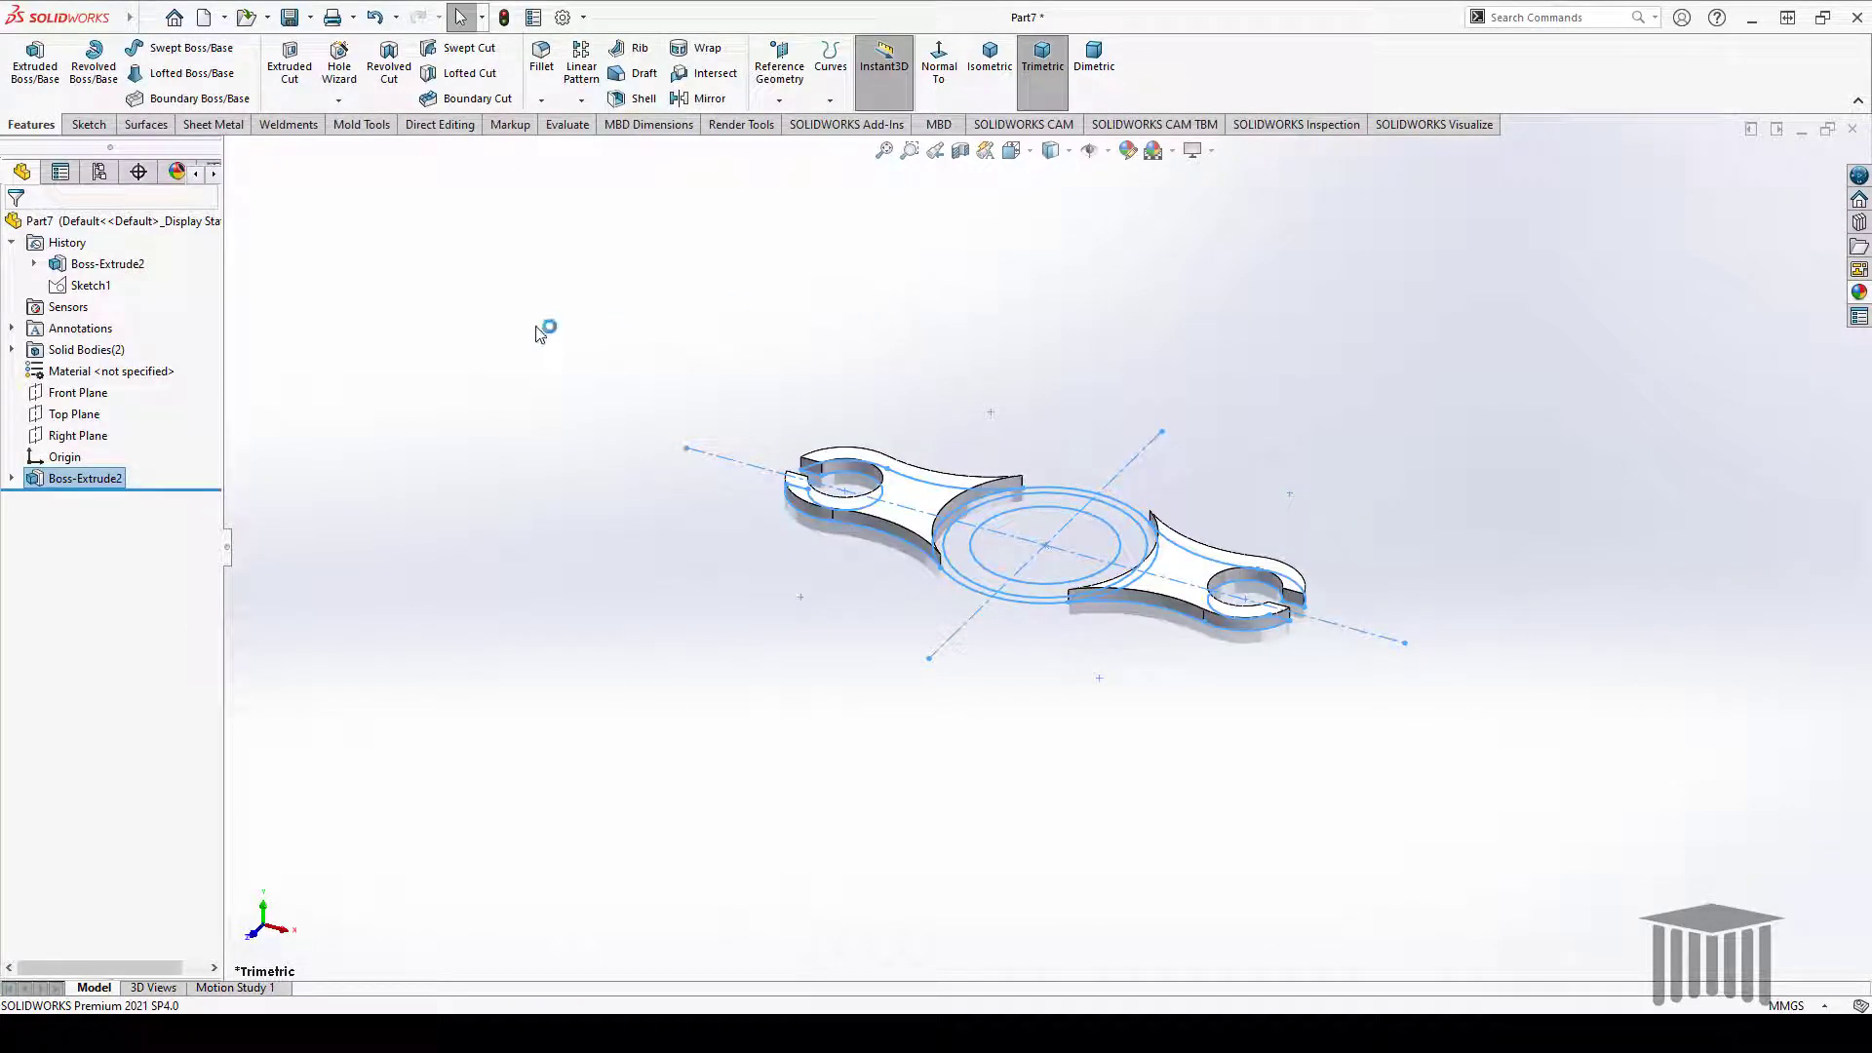
Start another boss extrusion that reuses Sketch1 from the arms' extrusion
{"action": "left_click", "coordinate": [35, 61]}
{"action": "left_click", "coordinate": [16, 227]}
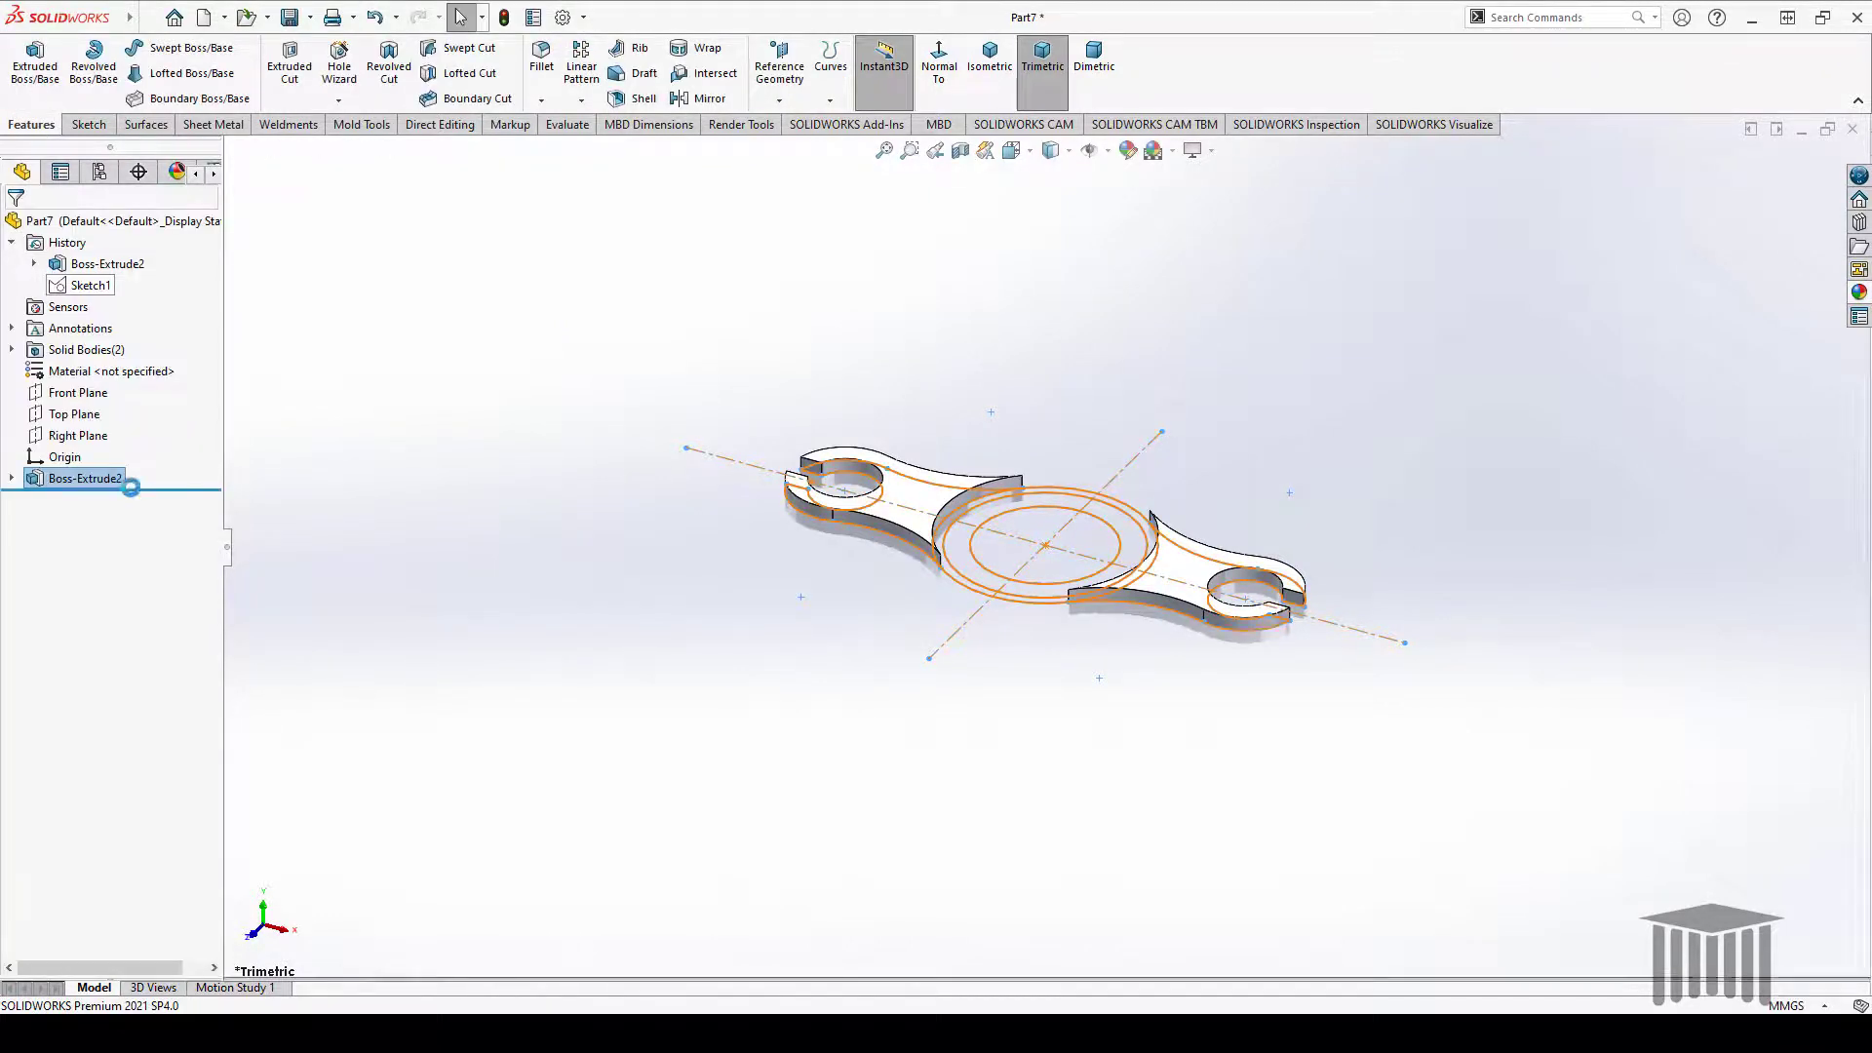
{"action": "left_click", "coordinate": [11, 478]}
{"action": "left_click", "coordinate": [91, 499]}
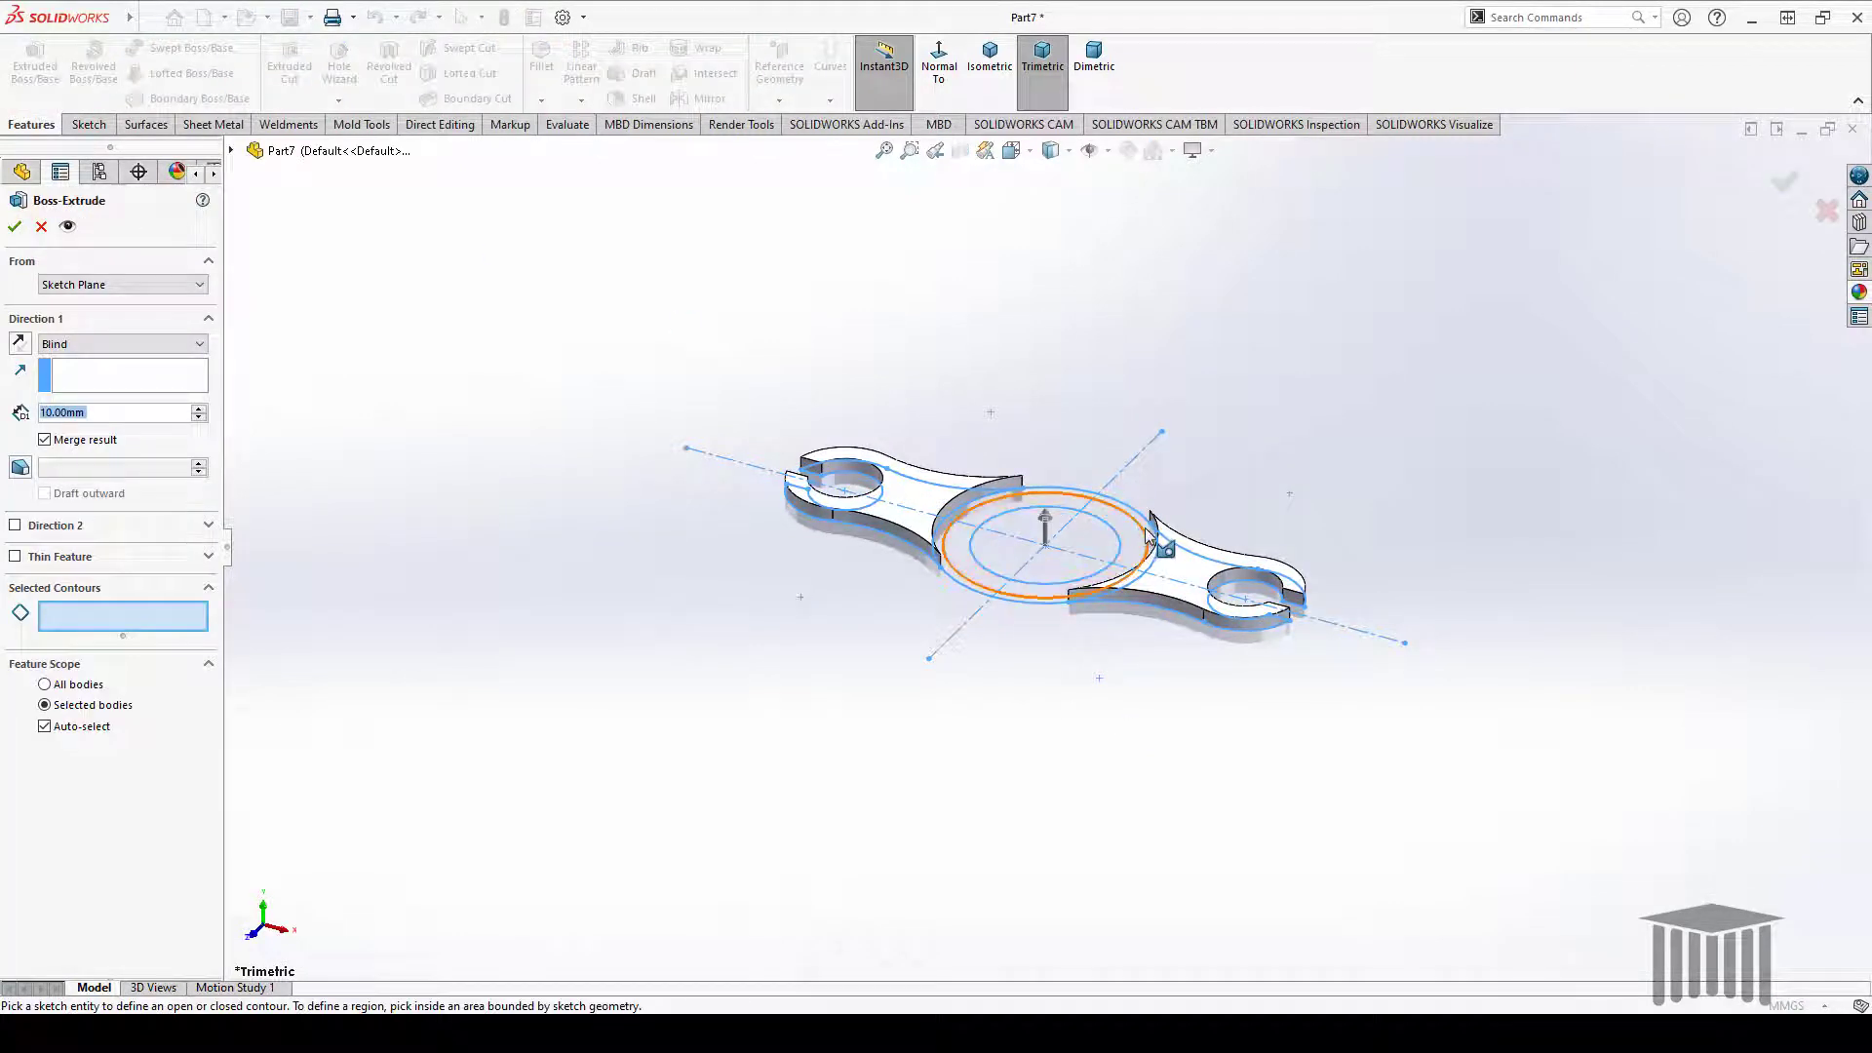
Convert all entities of Sketch1 into the open Sketch3
{"action": "left_click", "coordinate": [93, 542]}
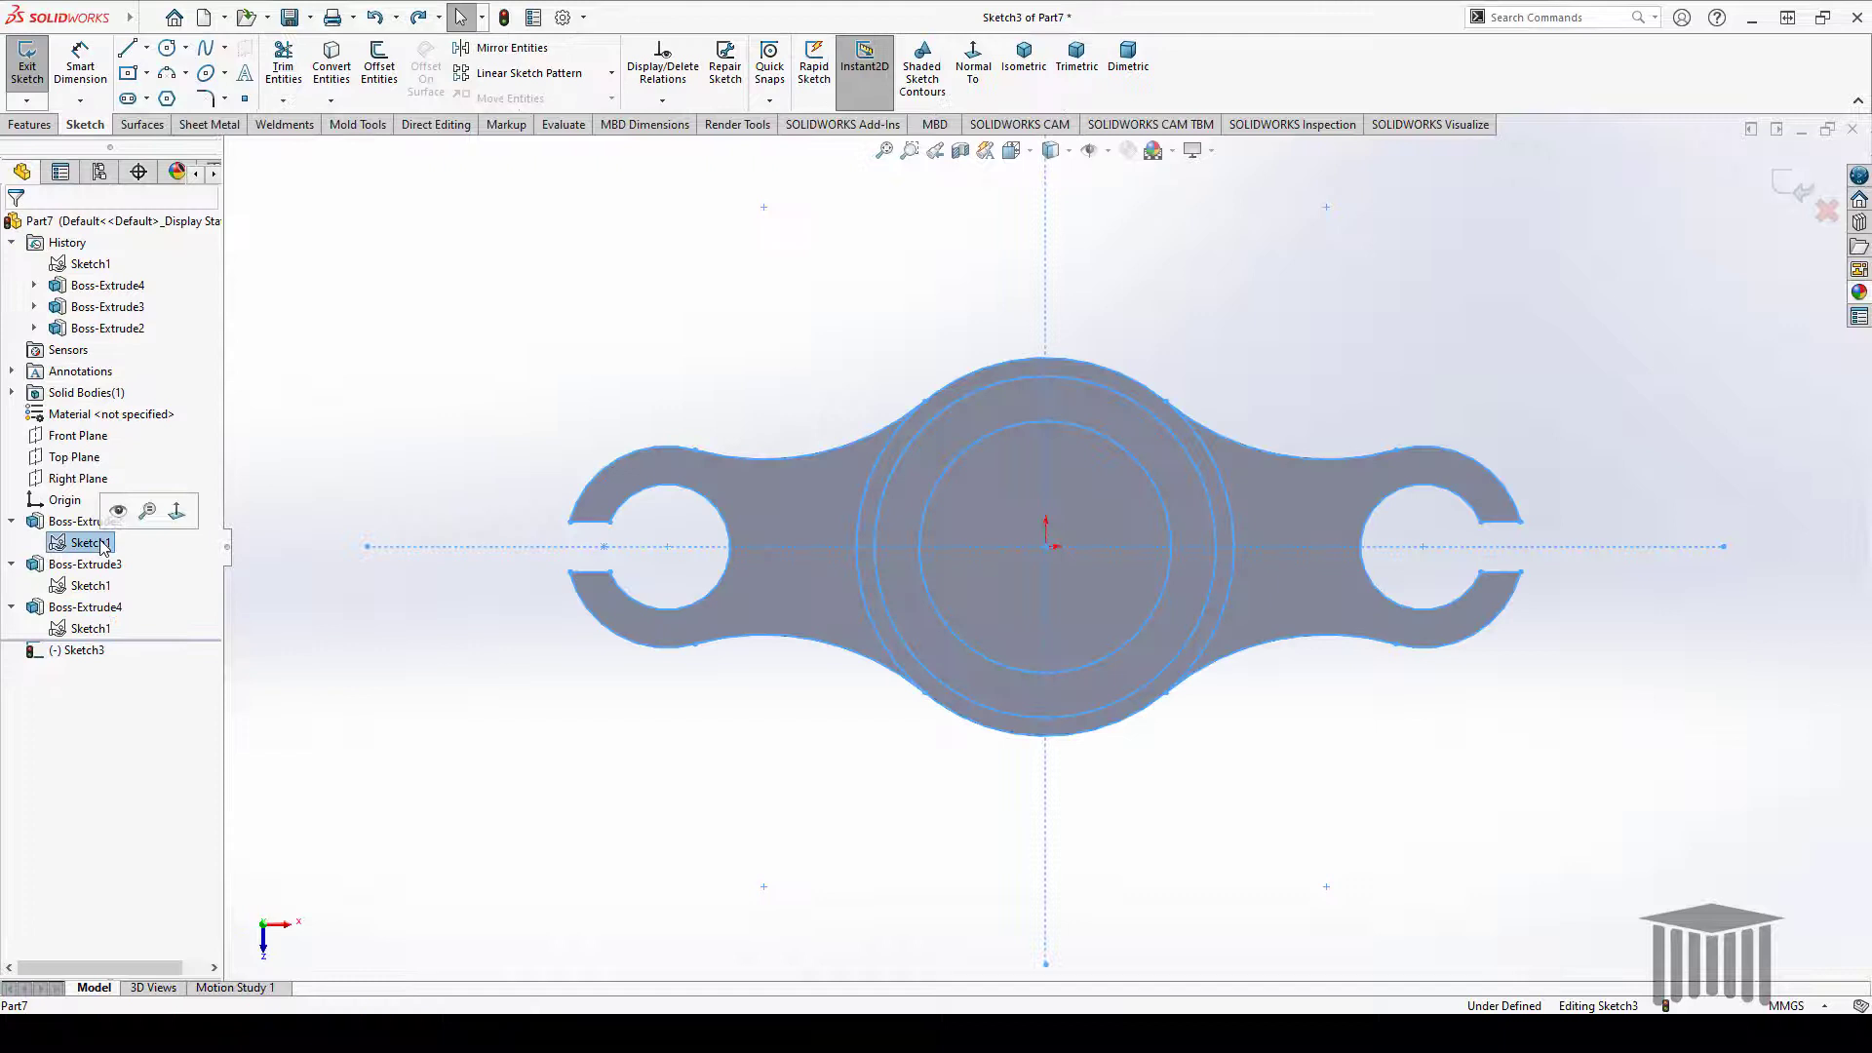
{"action": "left_click", "coordinate": [110, 544]}
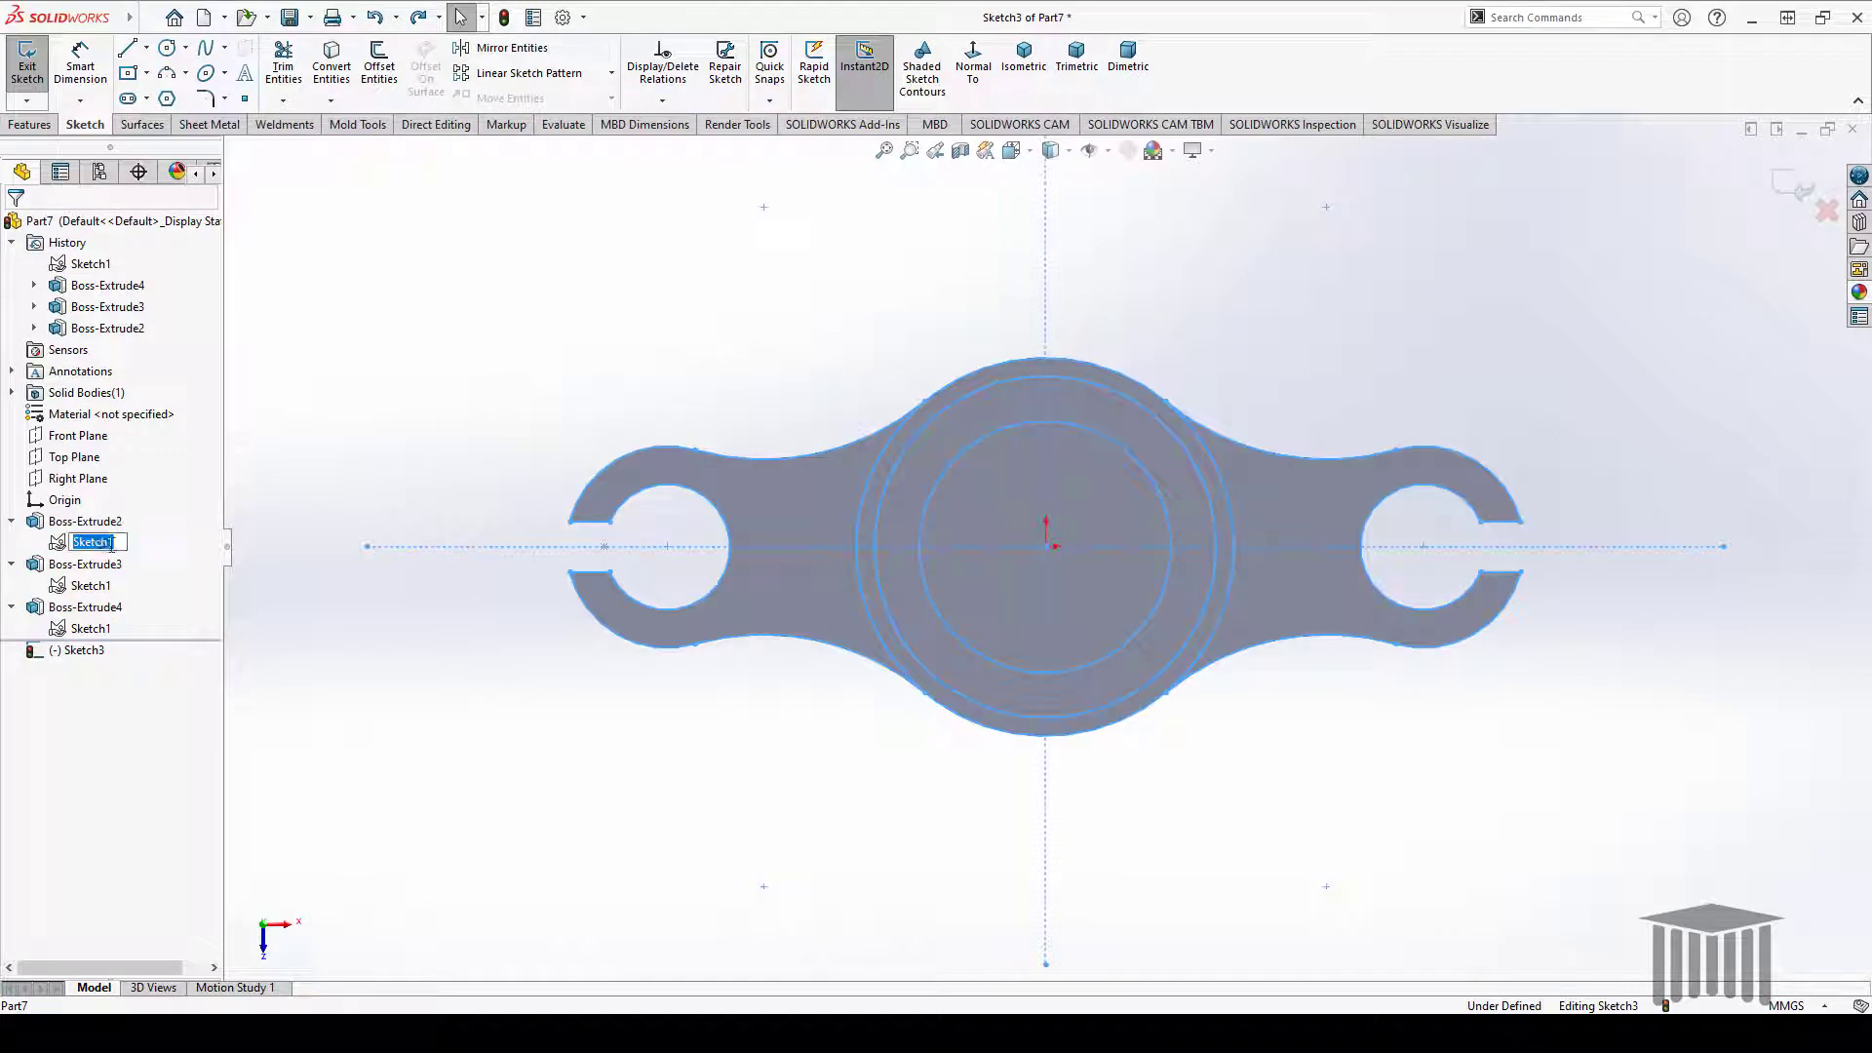
{"action": "left_click", "coordinate": [60, 548]}
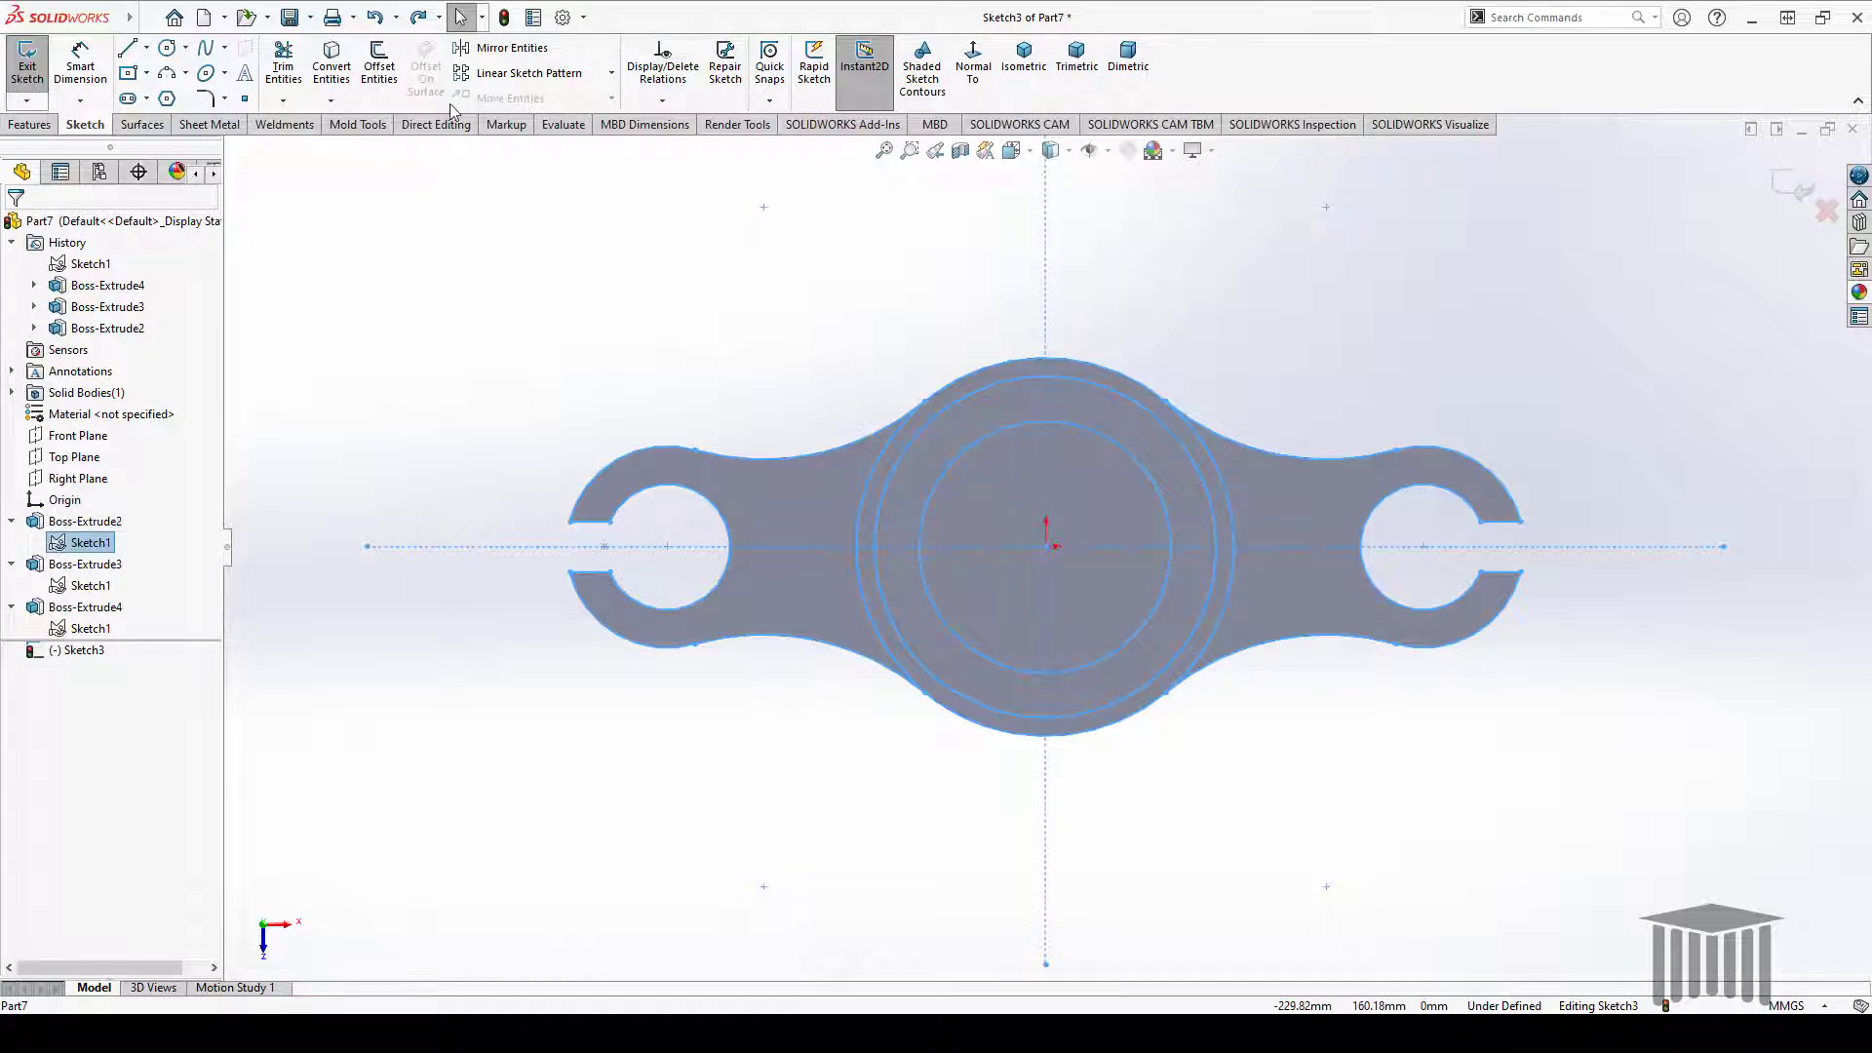
{"action": "left_click", "coordinate": [332, 75]}
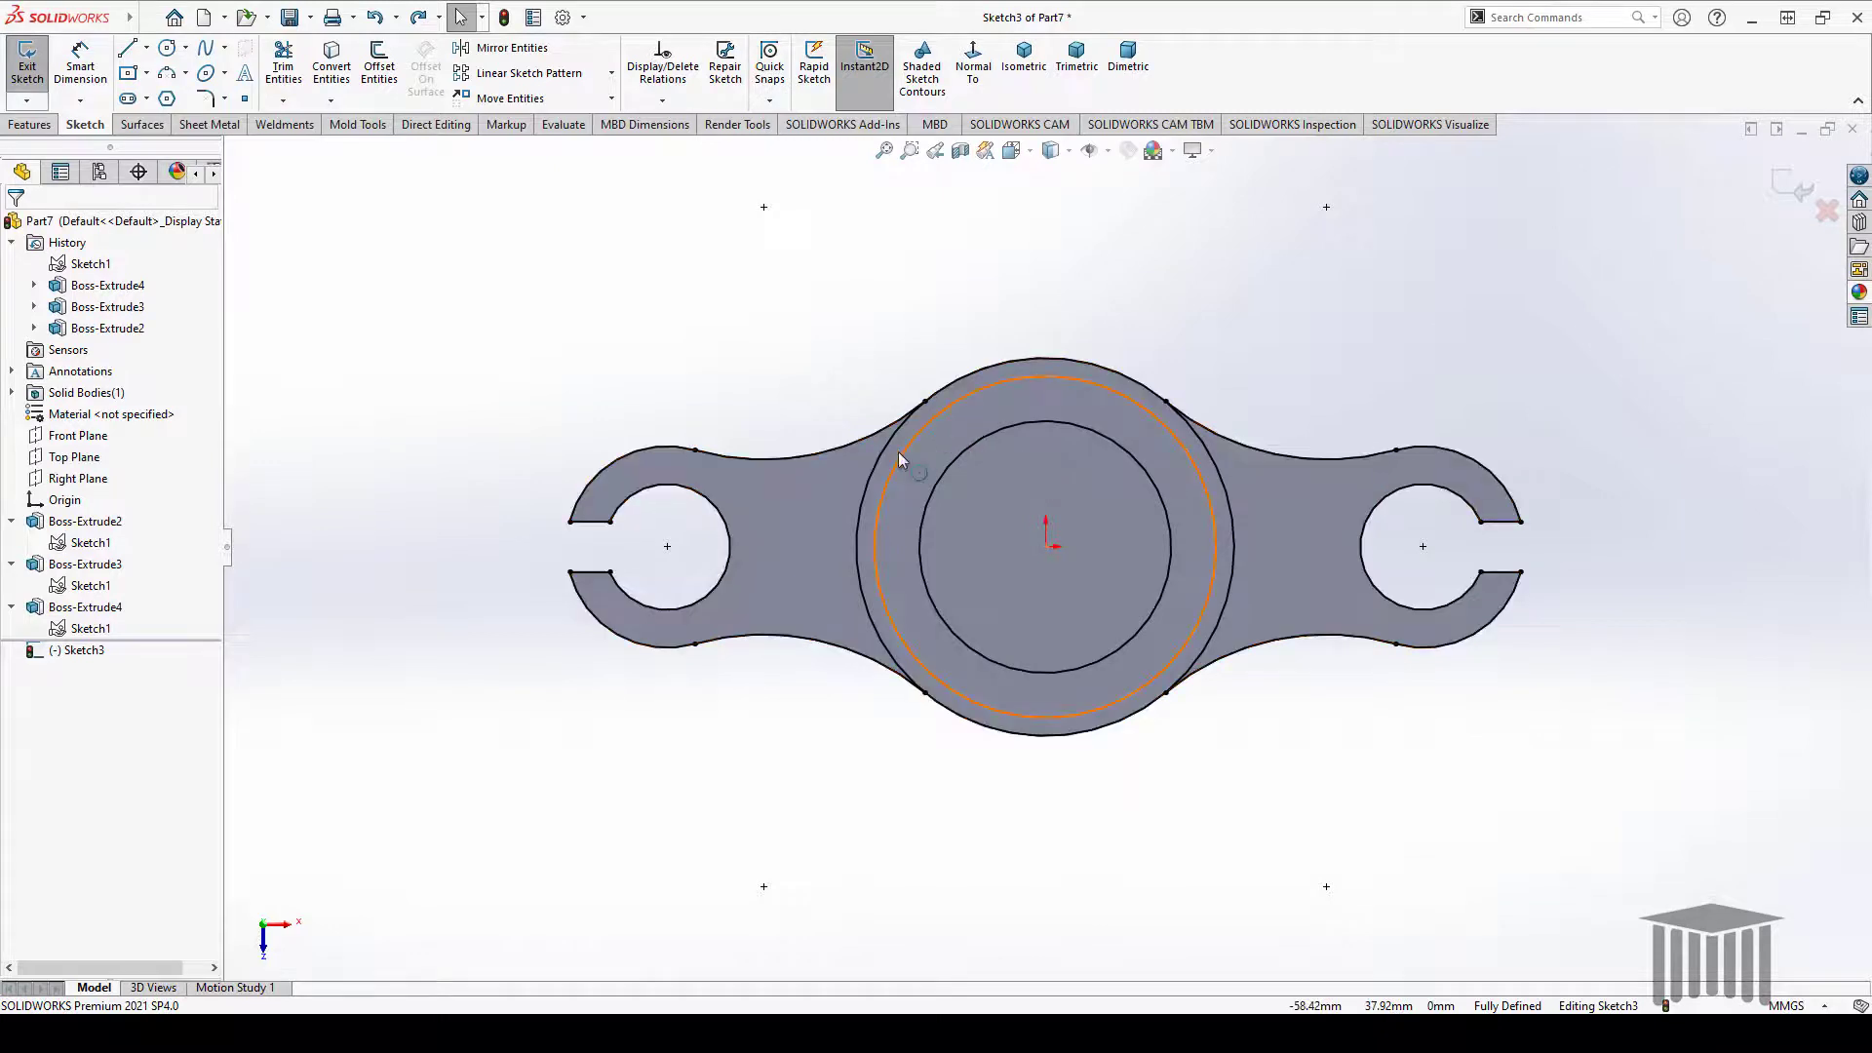
{"action": "left_click", "coordinate": [28, 126]}
{"action": "left_click", "coordinate": [35, 61]}
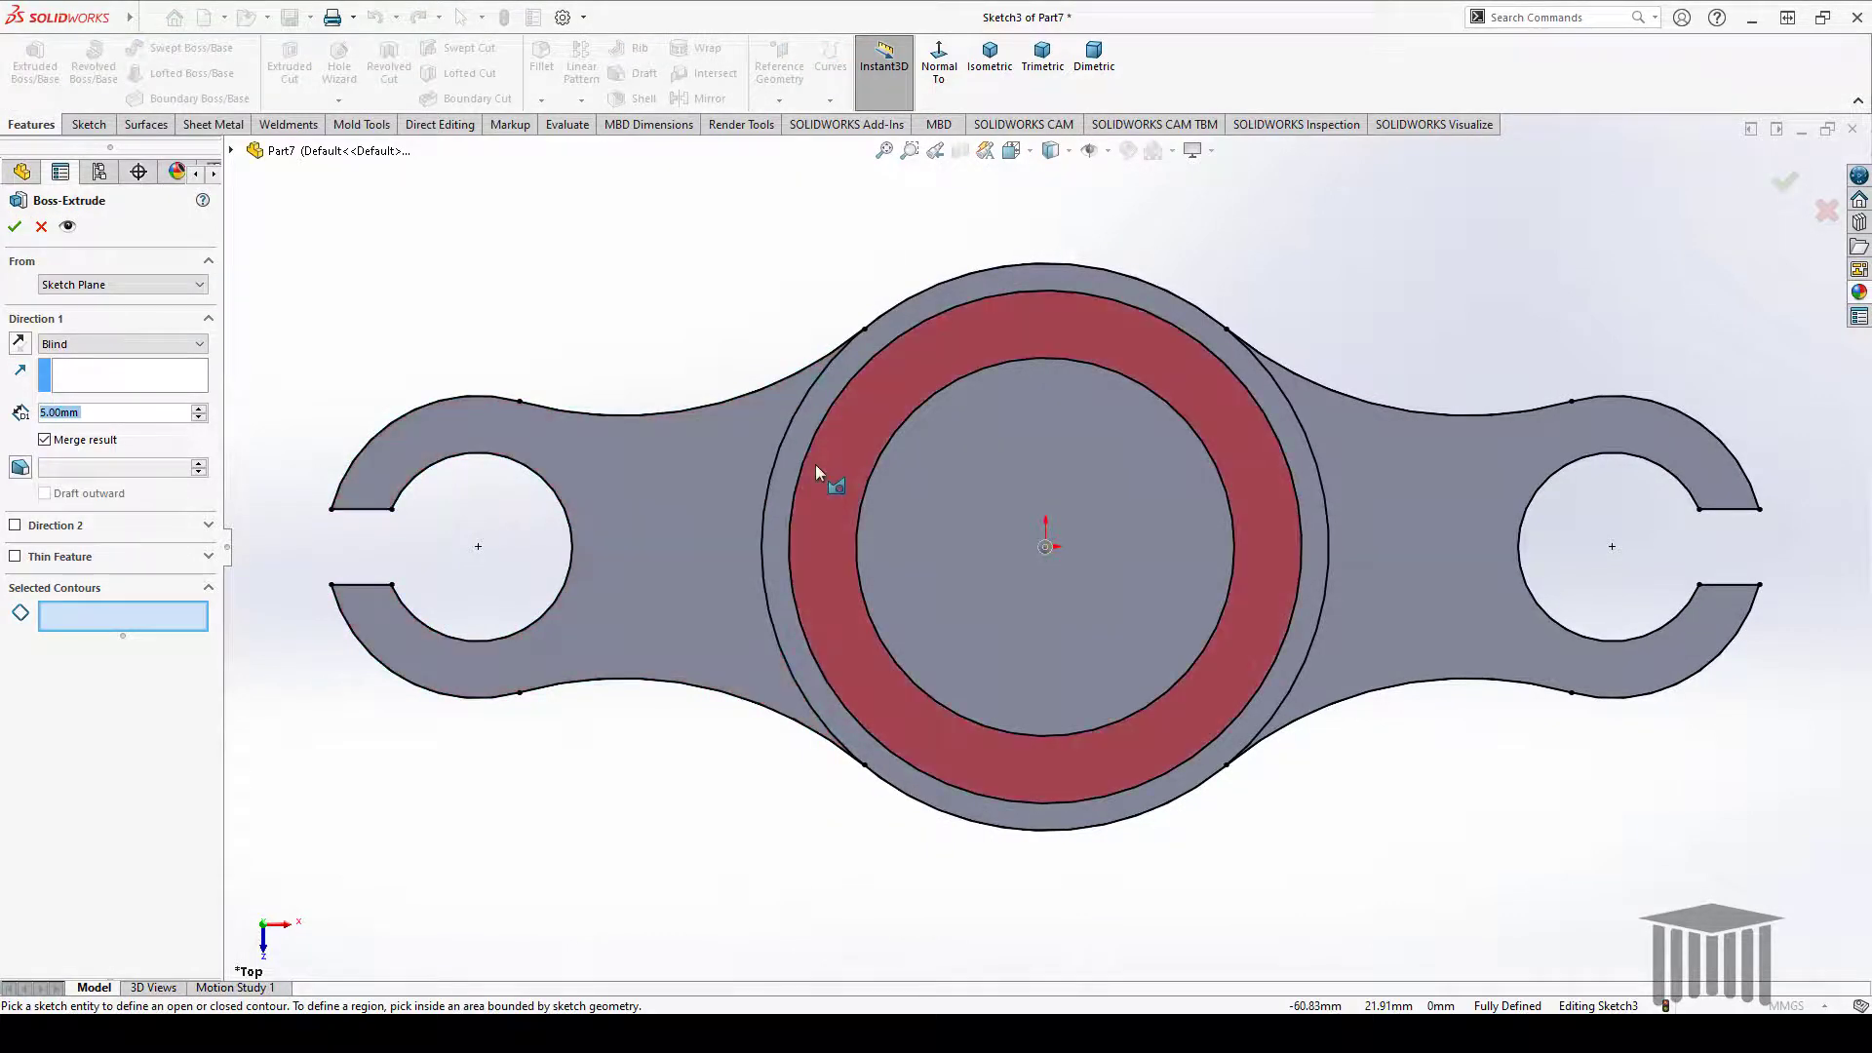
{"action": "left_click", "coordinate": [41, 226]}
Cut the innermost circular region of the open sketch with an Extruded Cut set to Through All
{"action": "left_click", "coordinate": [289, 61]}
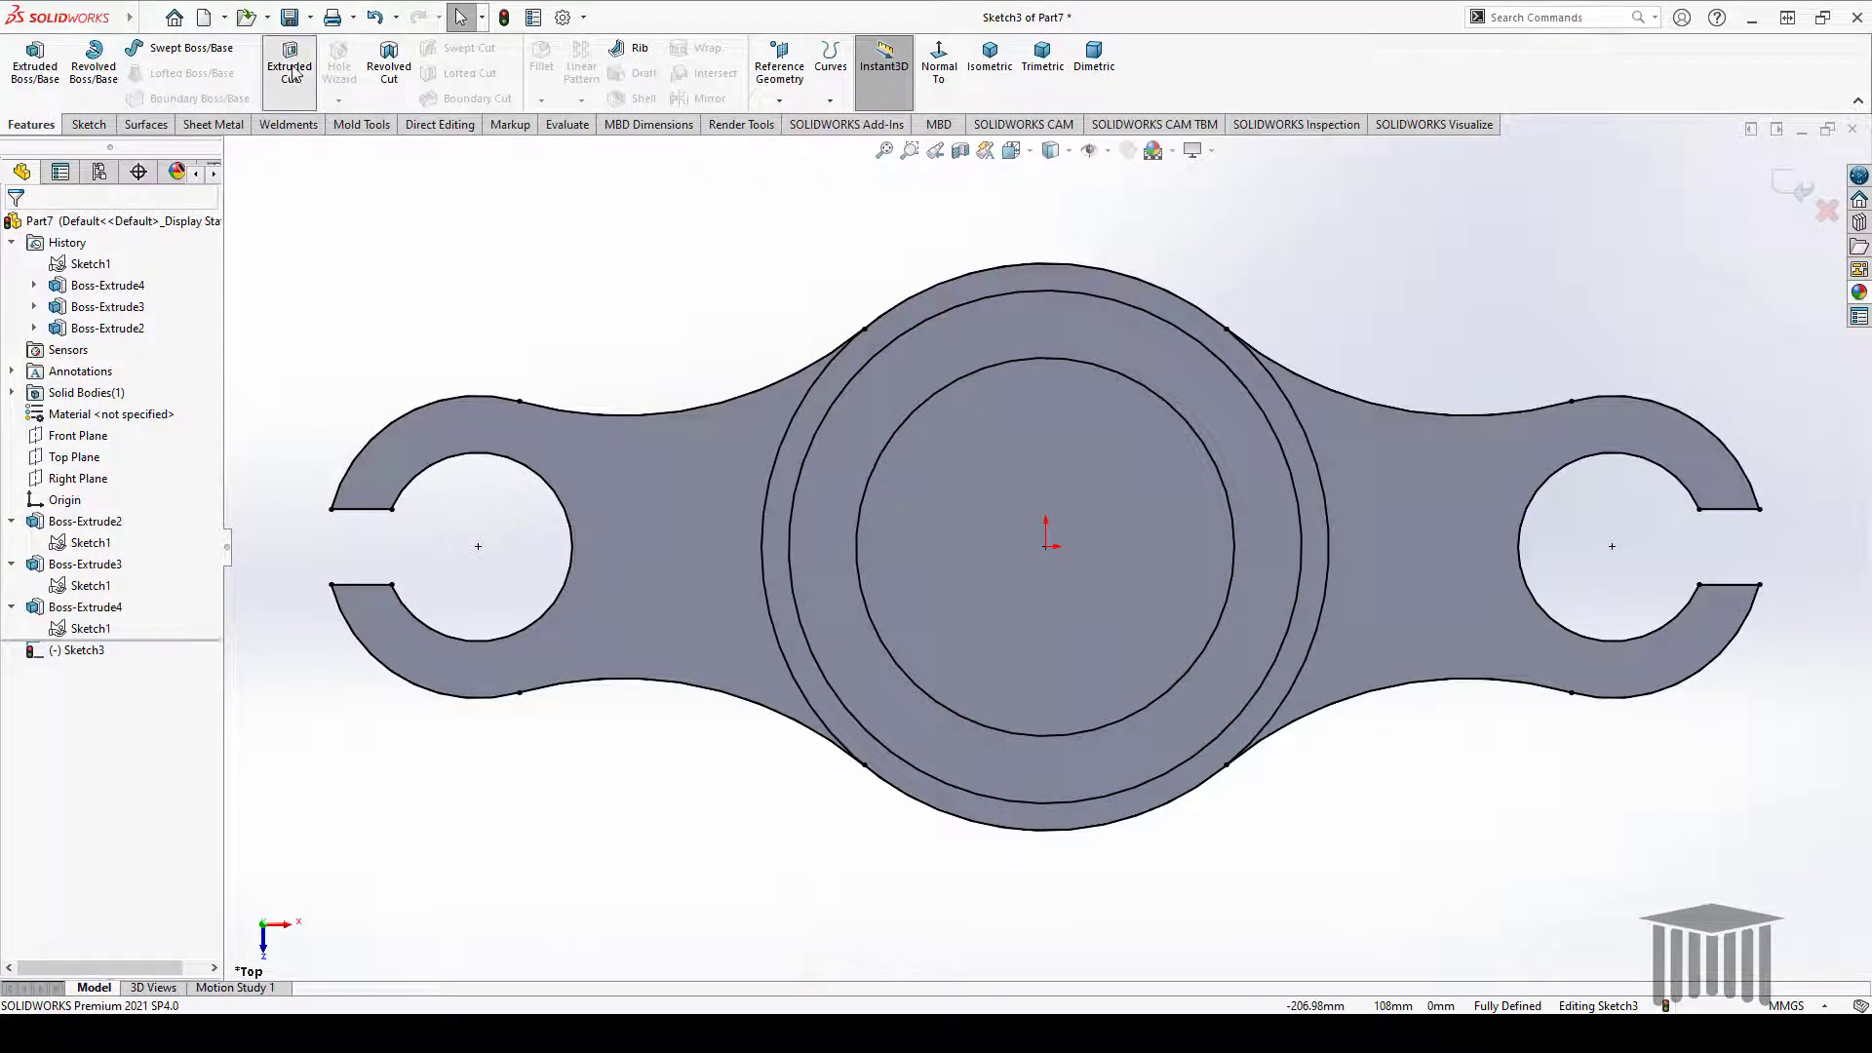
{"action": "left_click", "coordinate": [967, 487]}
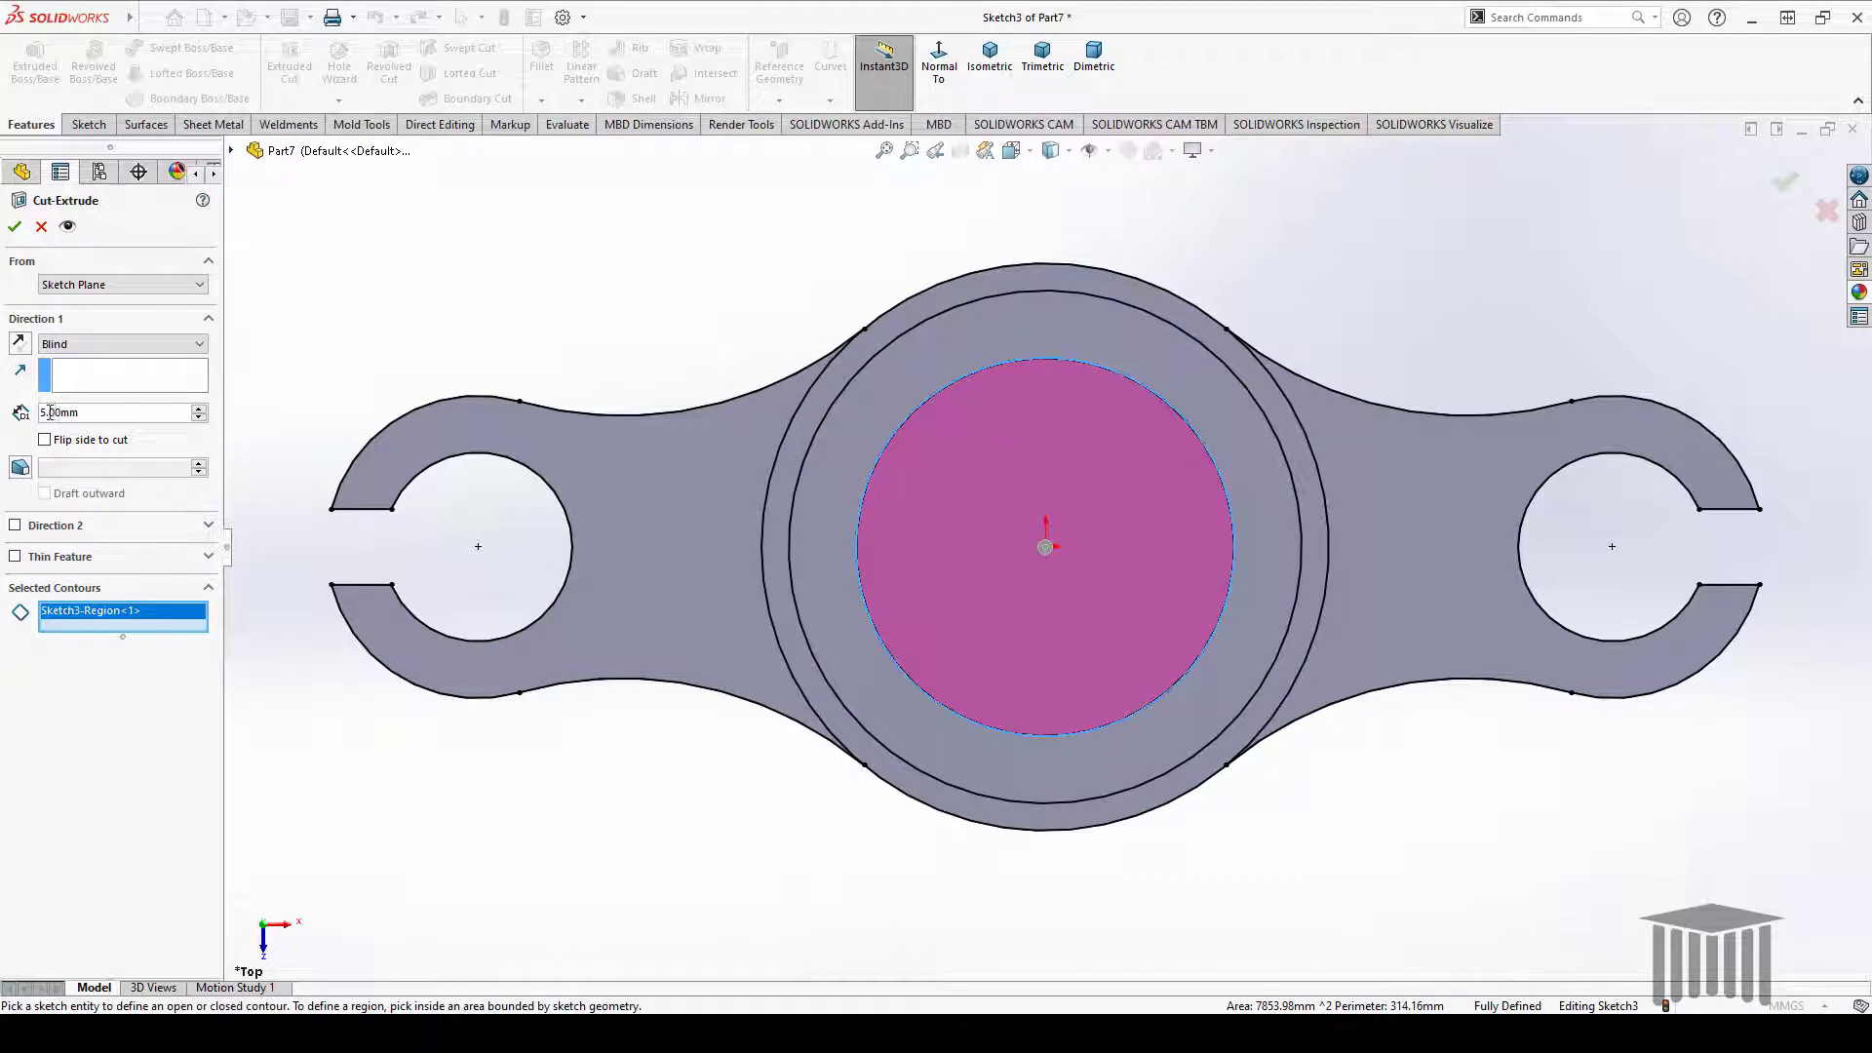
{"action": "left_click", "coordinate": [93, 287]}
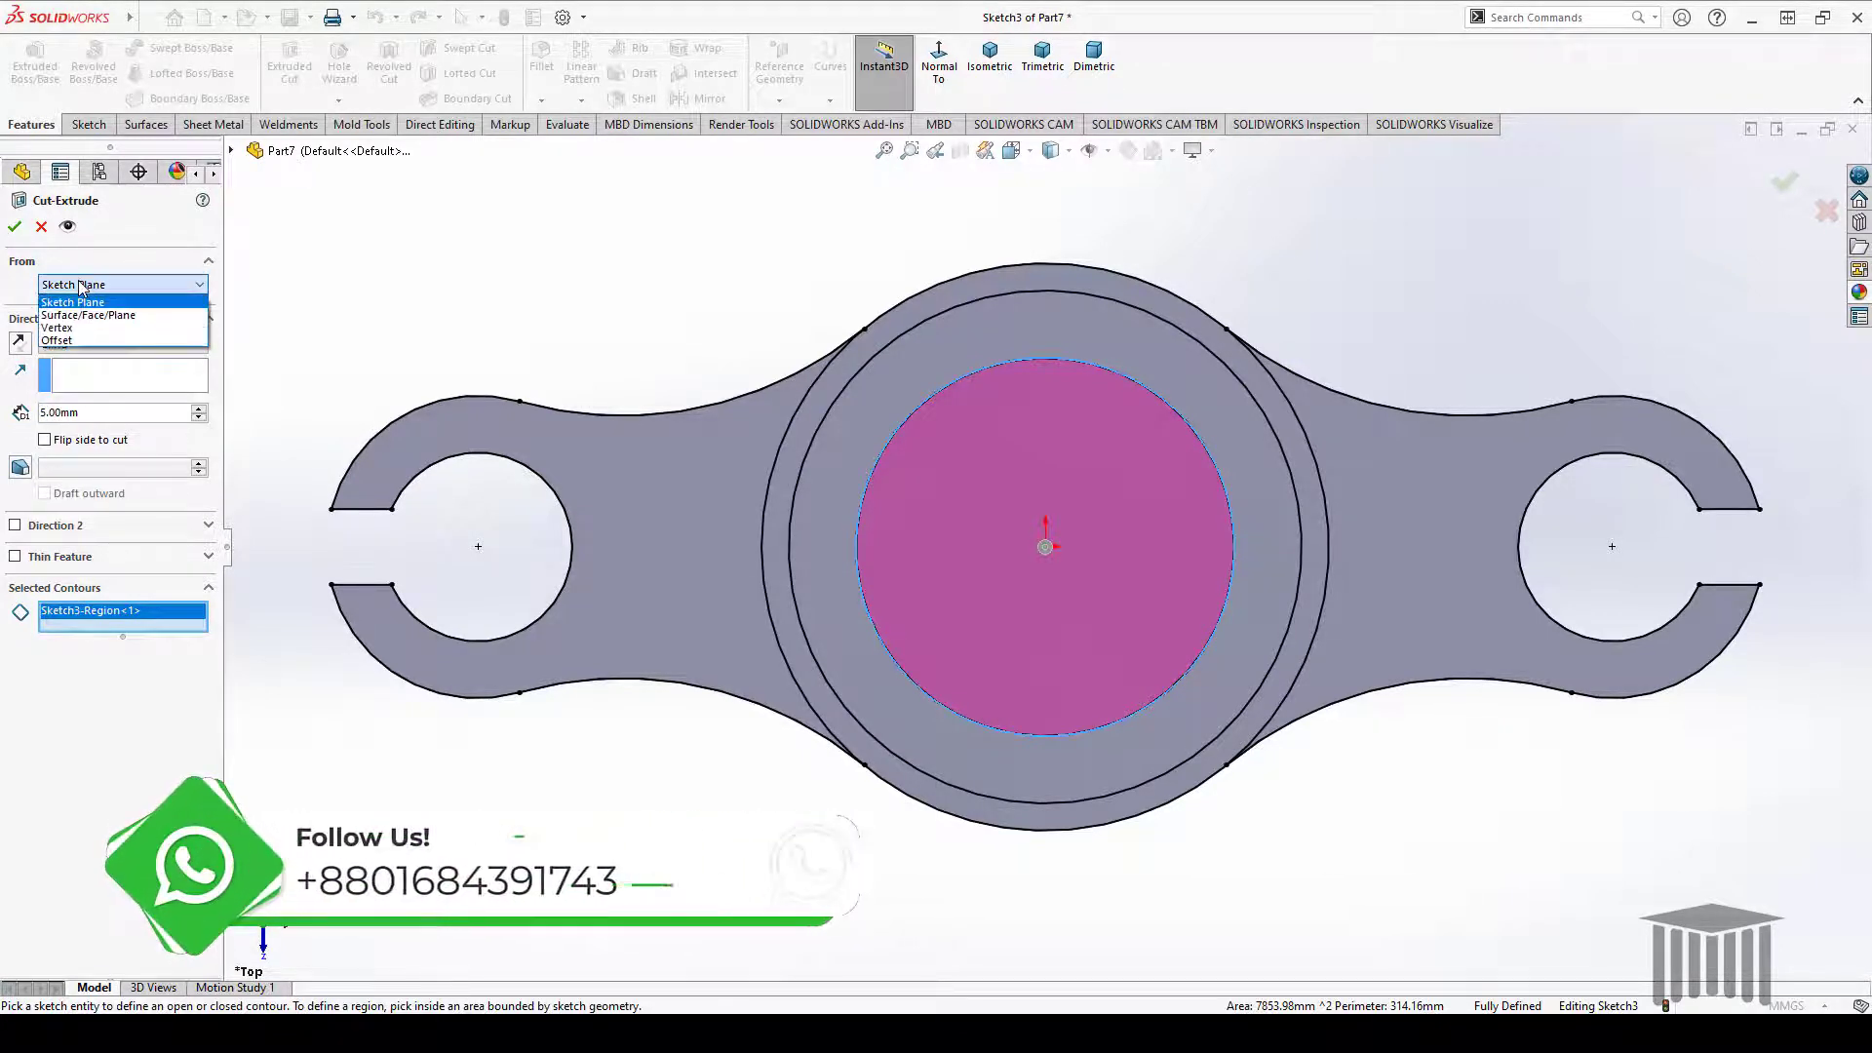
{"action": "left_click", "coordinate": [7, 283]}
{"action": "left_click", "coordinate": [70, 346]}
{"action": "left_click", "coordinate": [74, 375]}
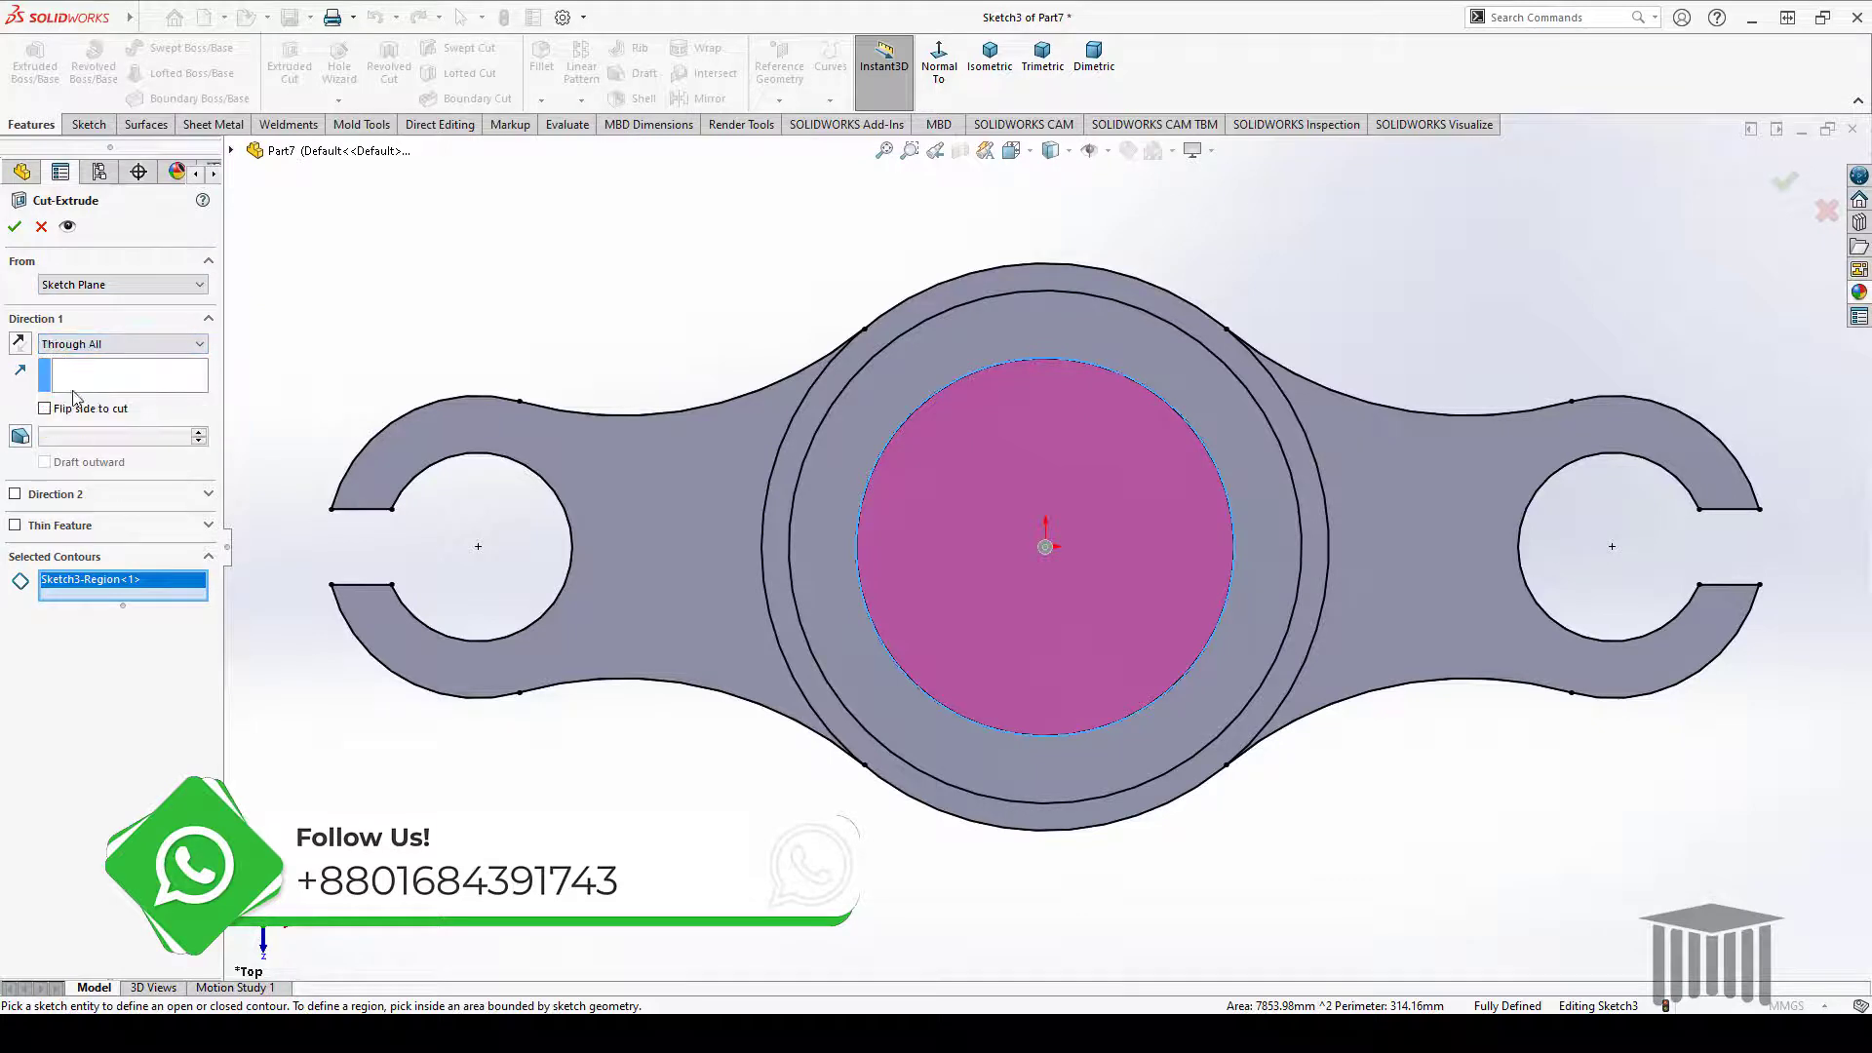
{"action": "left_click", "coordinate": [16, 228]}
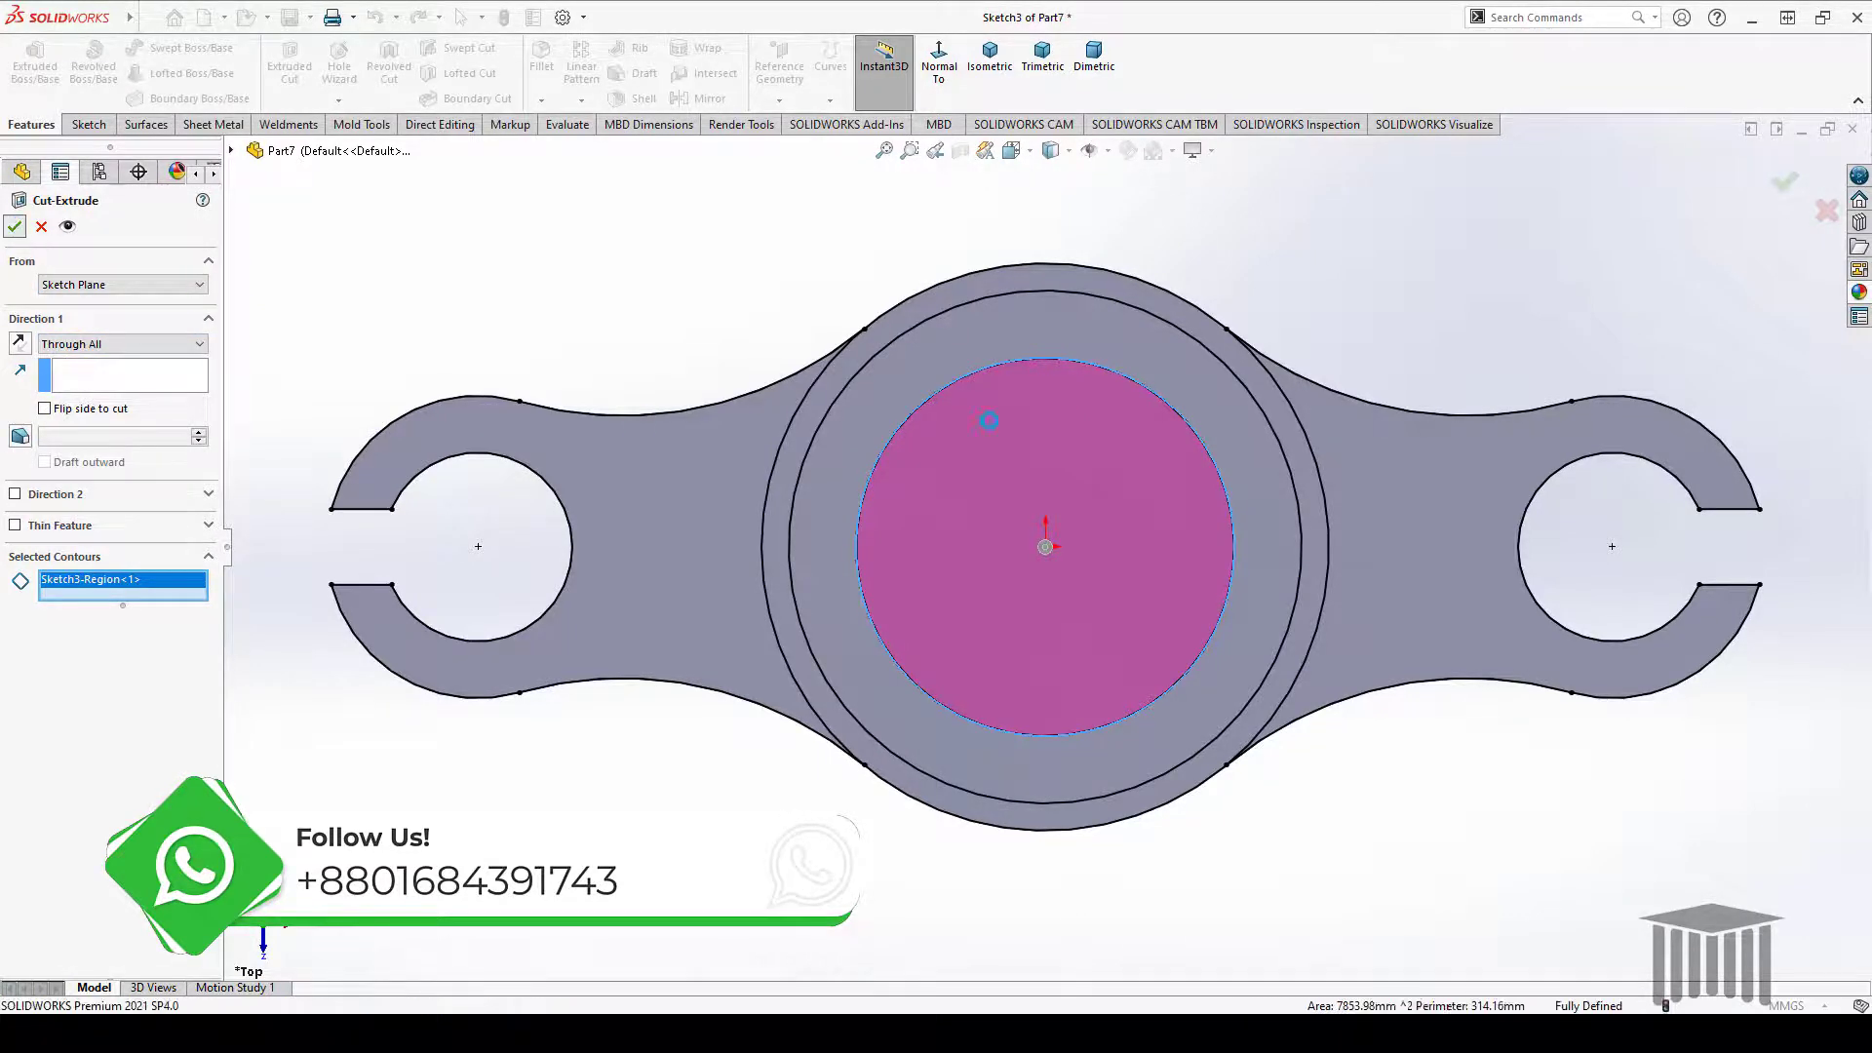
Reuse Sketch3 from the central hole's cut to cut the ring region around the hole 5 mm blind
{"action": "middle_click_drag", "start_coordinate": [1391, 285], "coordinate": [1018, 350]}
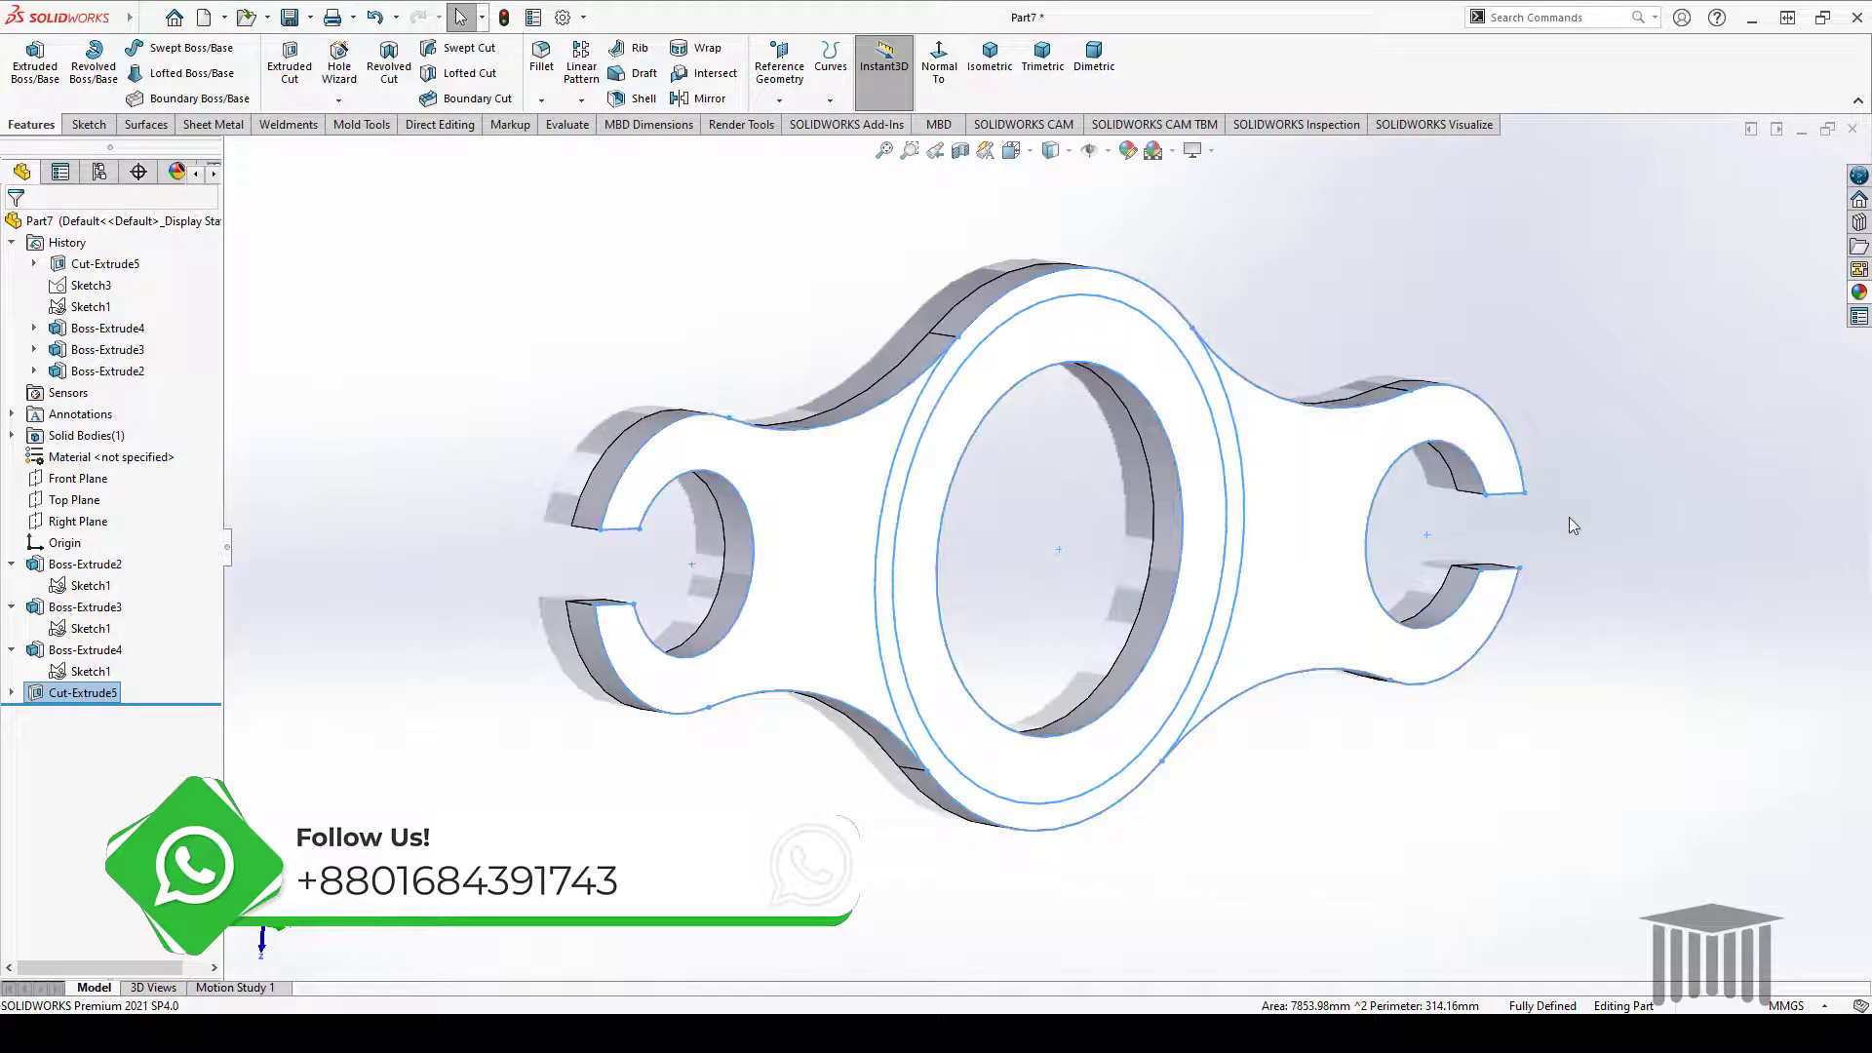
{"action": "middle_click_drag", "start_coordinate": [1572, 526], "coordinate": [1579, 502]}
{"action": "left_click", "coordinate": [955, 451]}
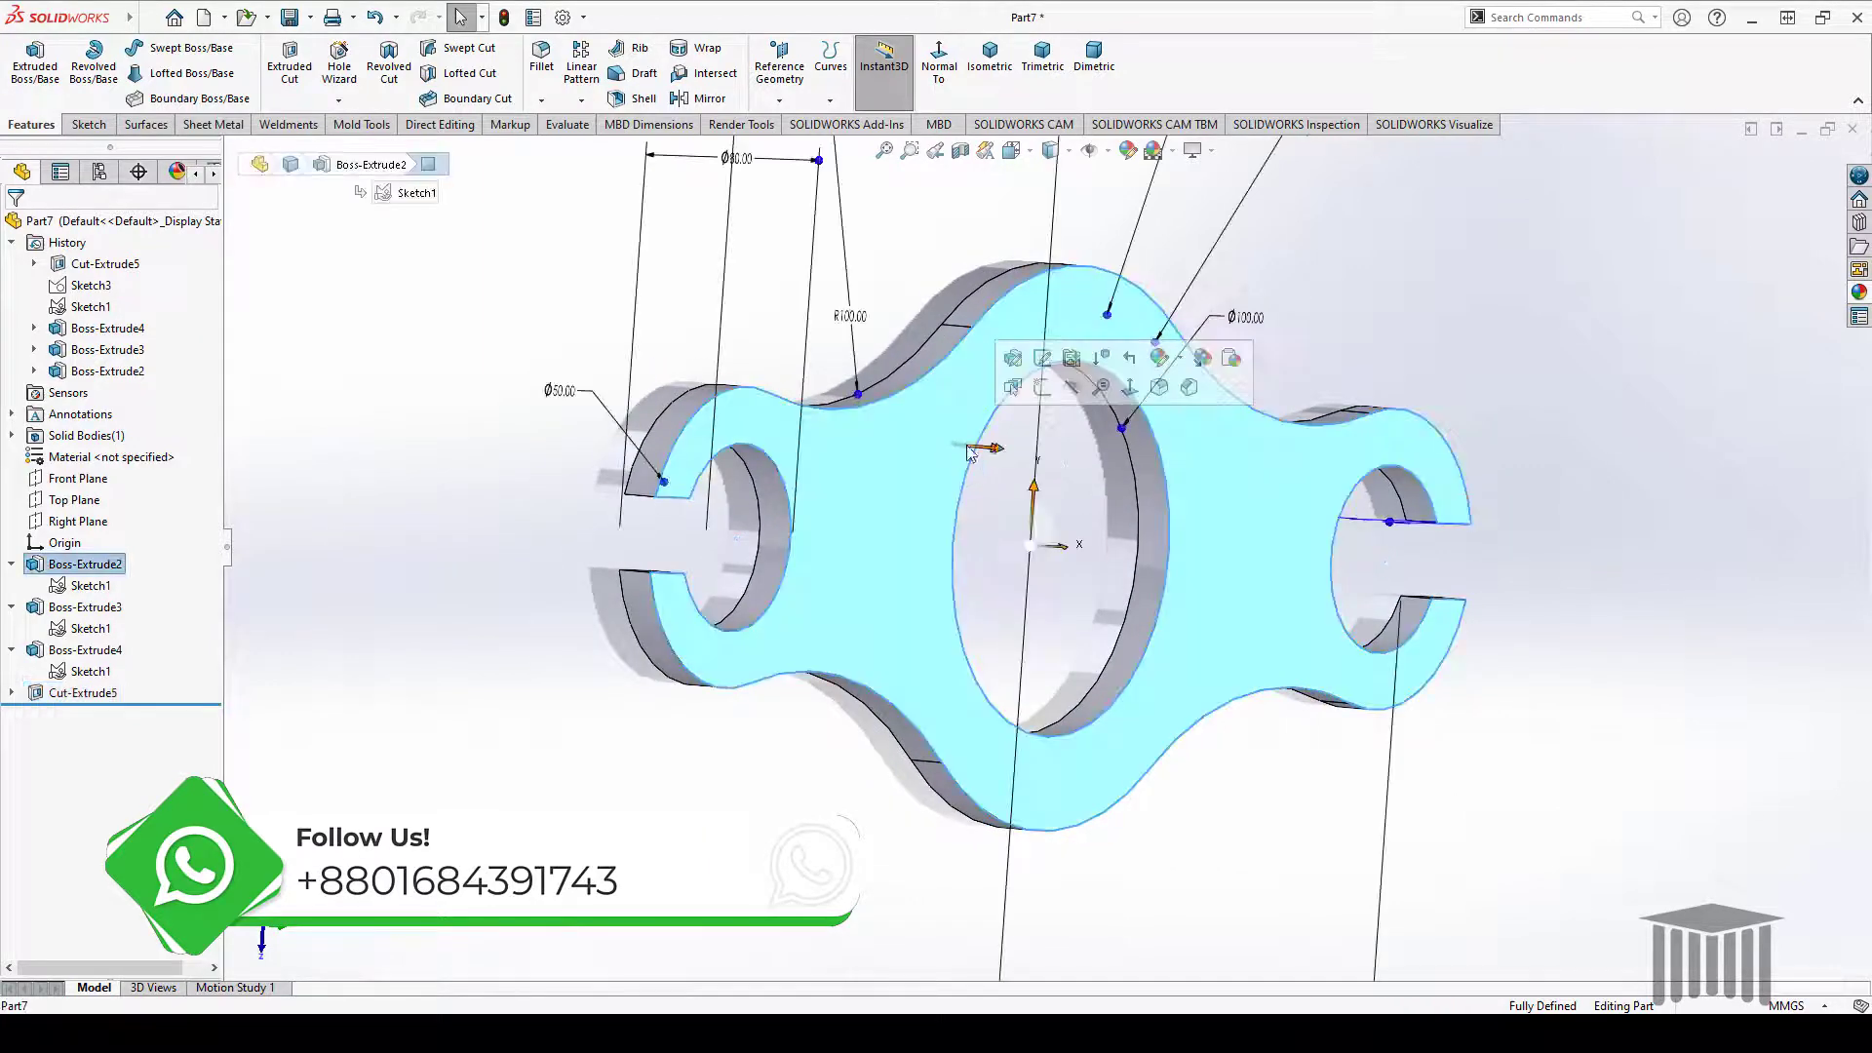
{"action": "left_click", "coordinate": [84, 692]}
{"action": "left_click", "coordinate": [12, 692]}
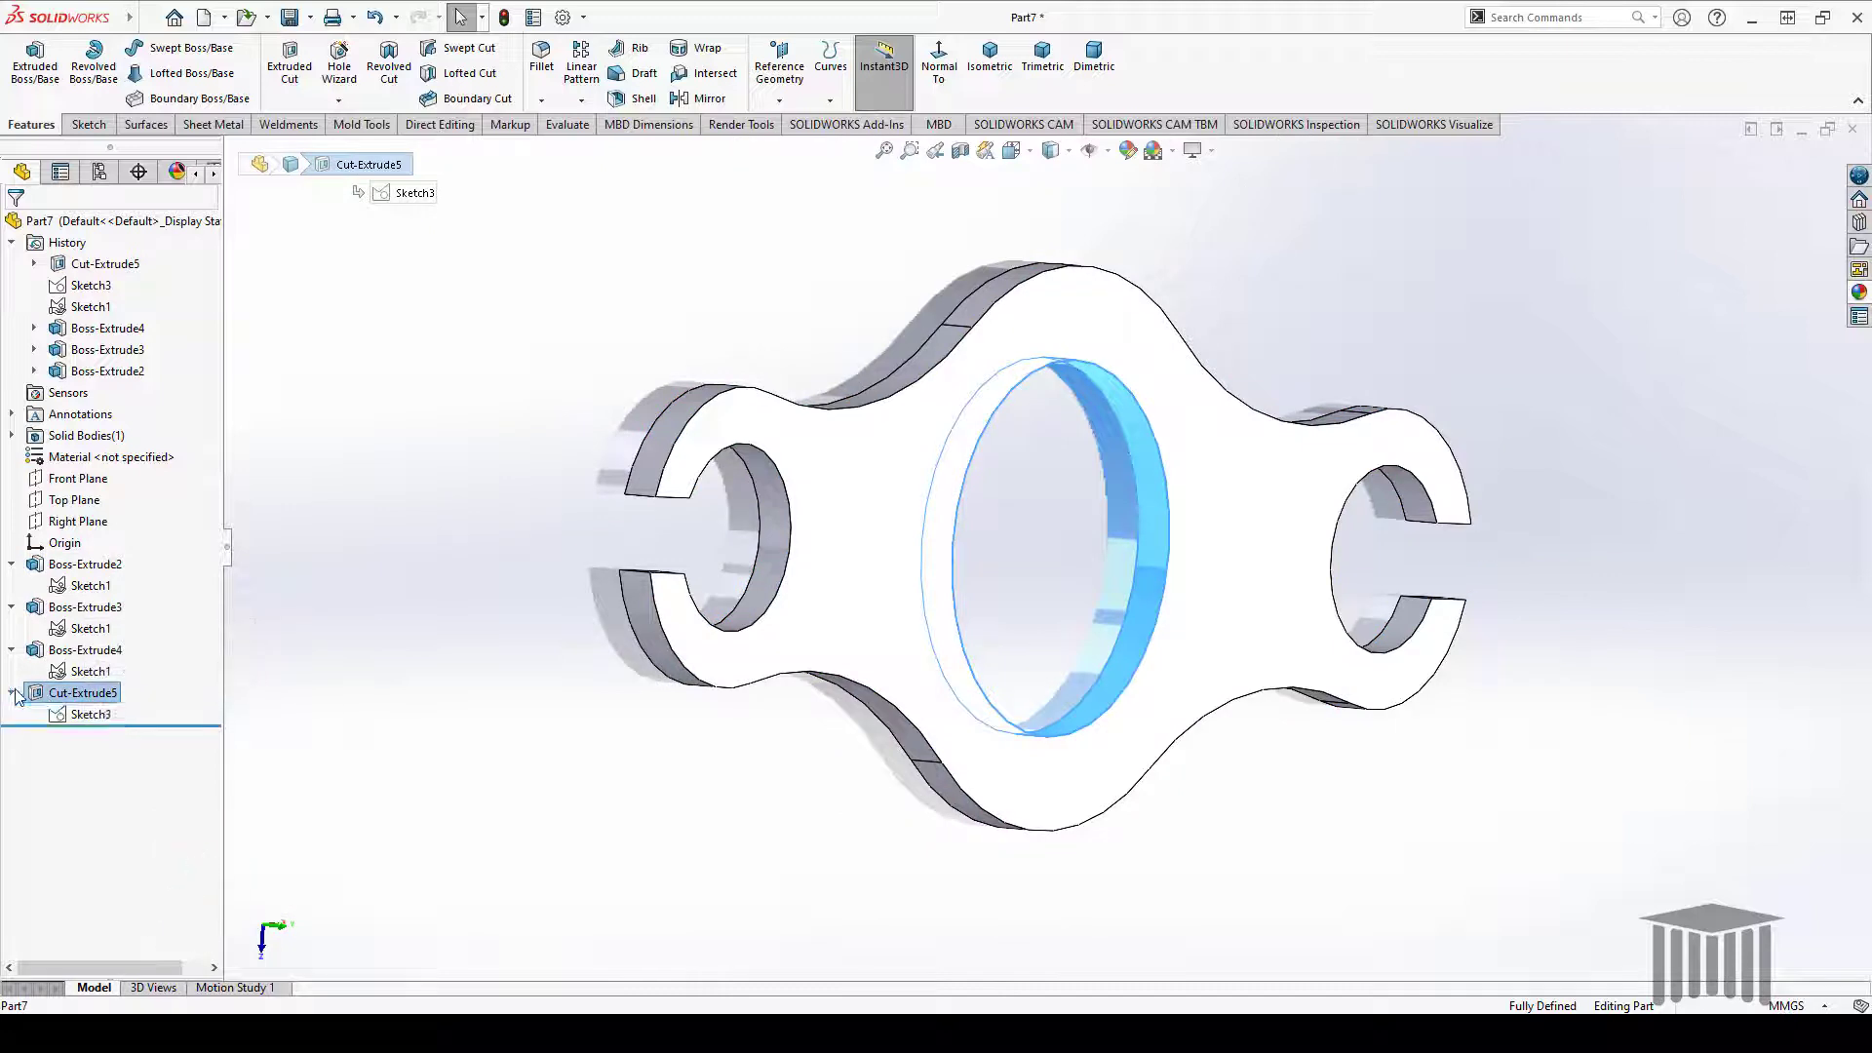
{"action": "left_click", "coordinate": [90, 714]}
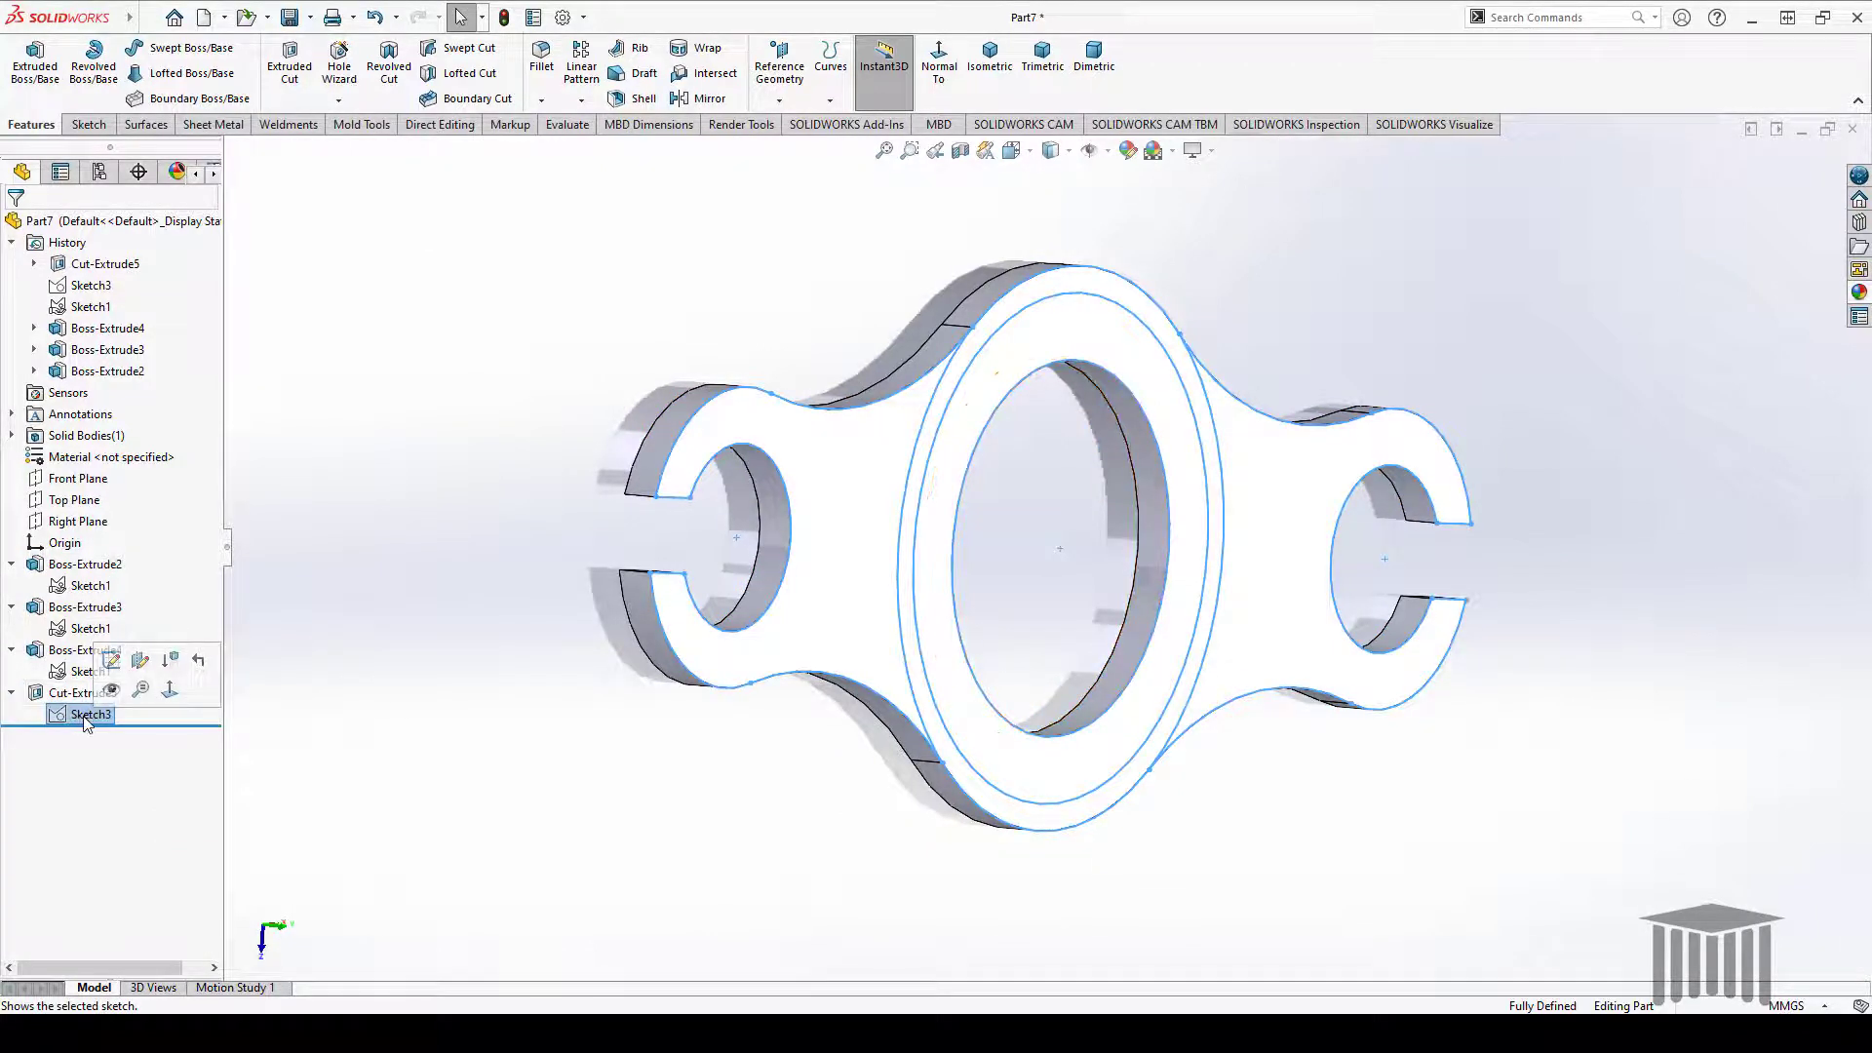
{"action": "left_click", "coordinate": [290, 61]}
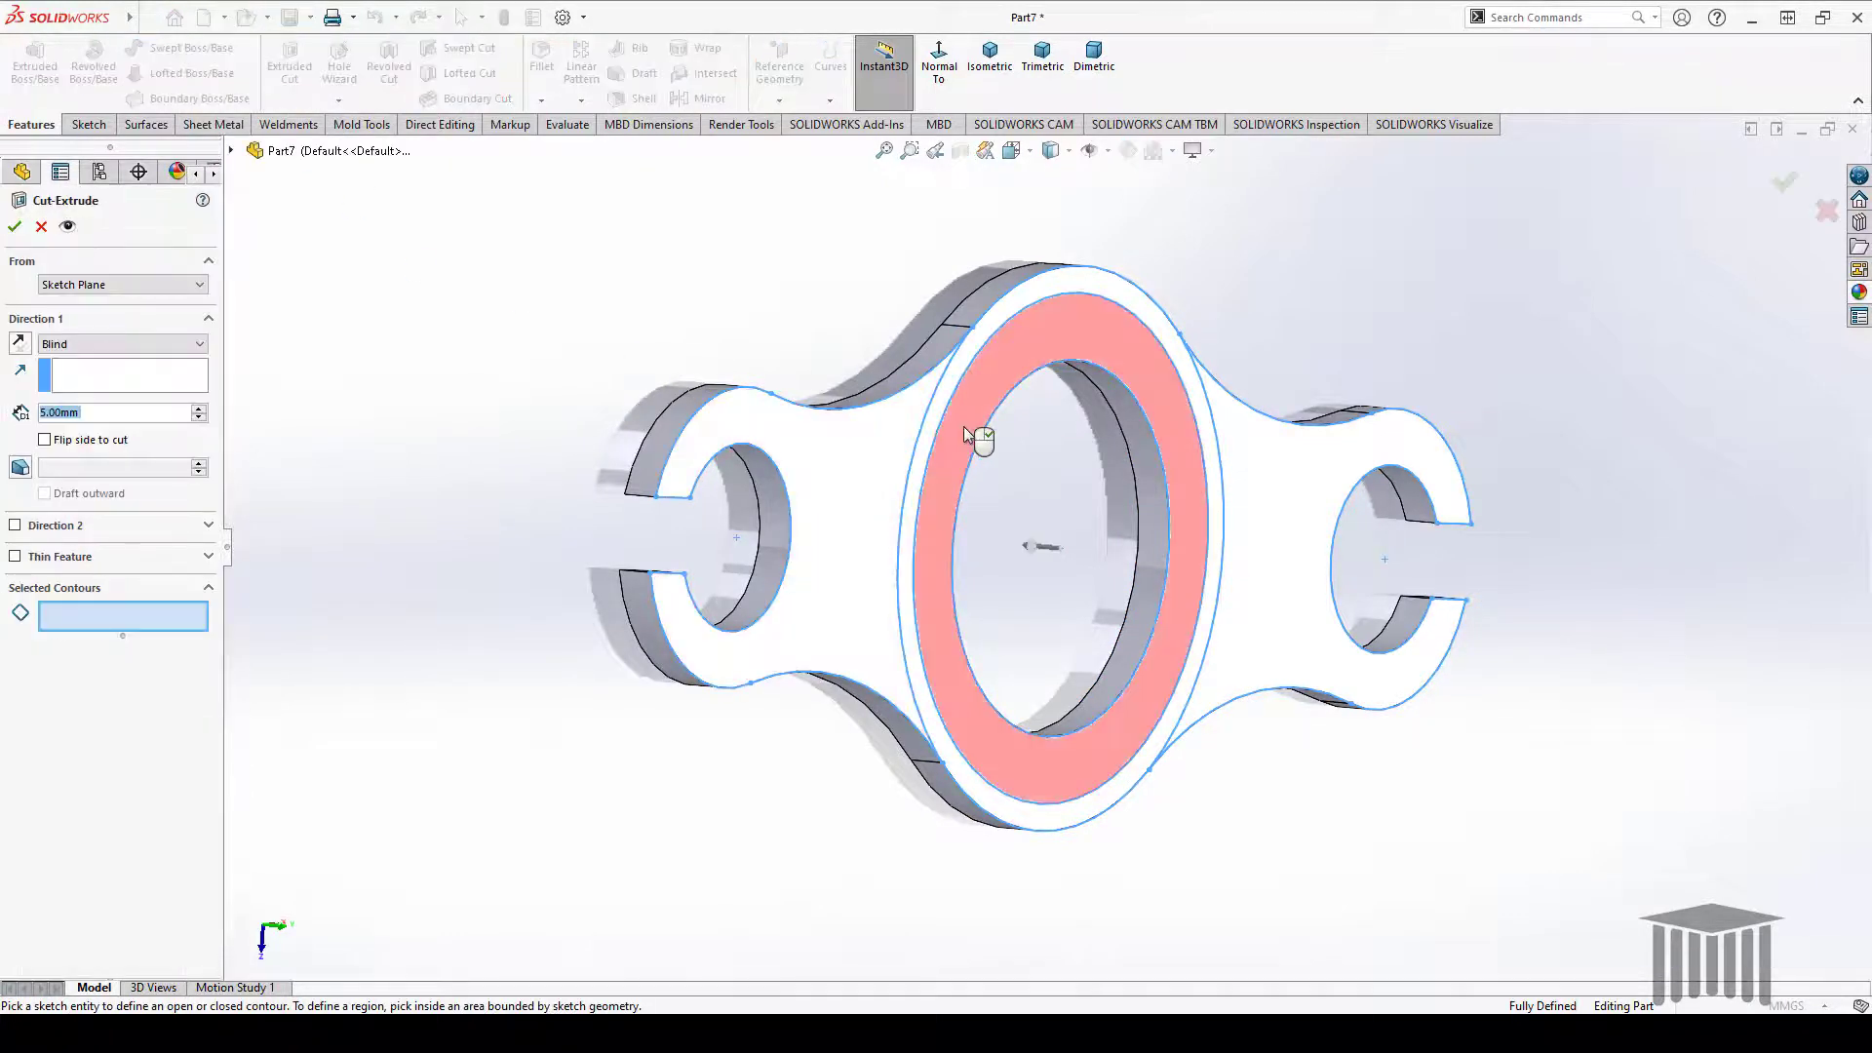
{"action": "left_click", "coordinate": [963, 426]}
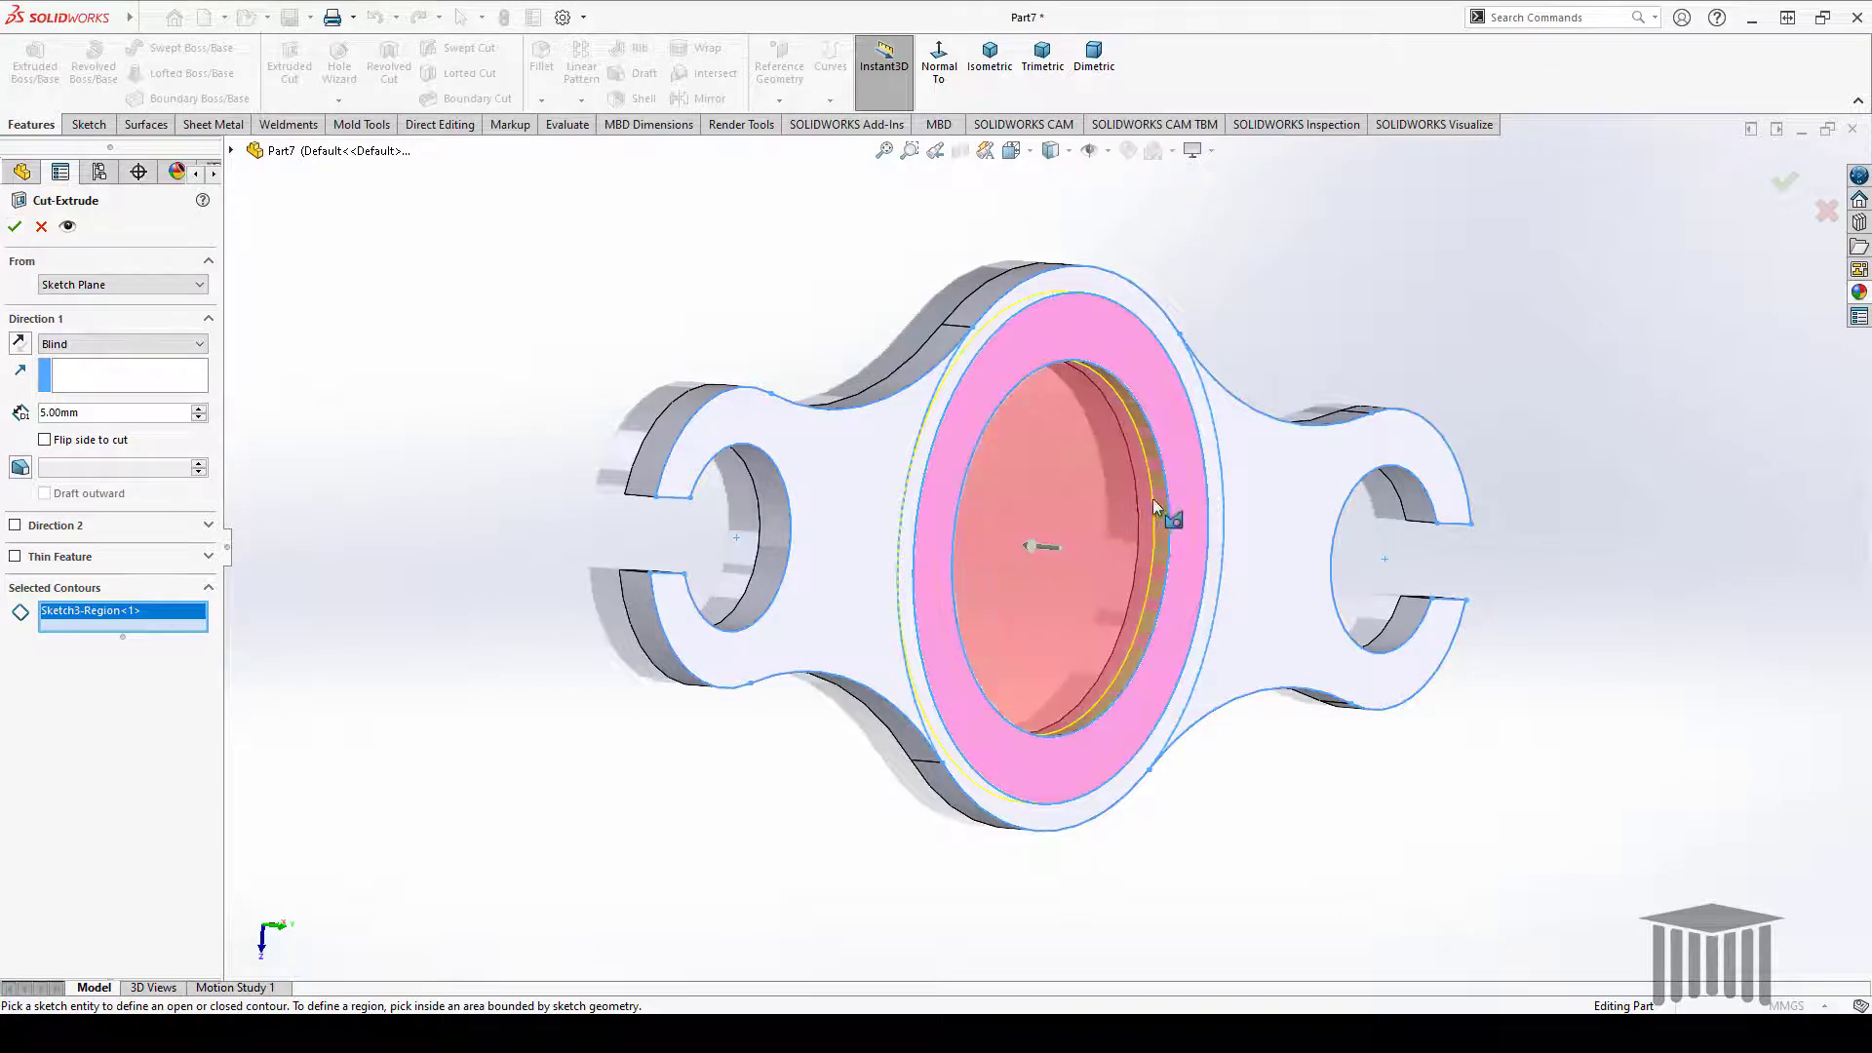
{"action": "left_click", "coordinate": [16, 227]}
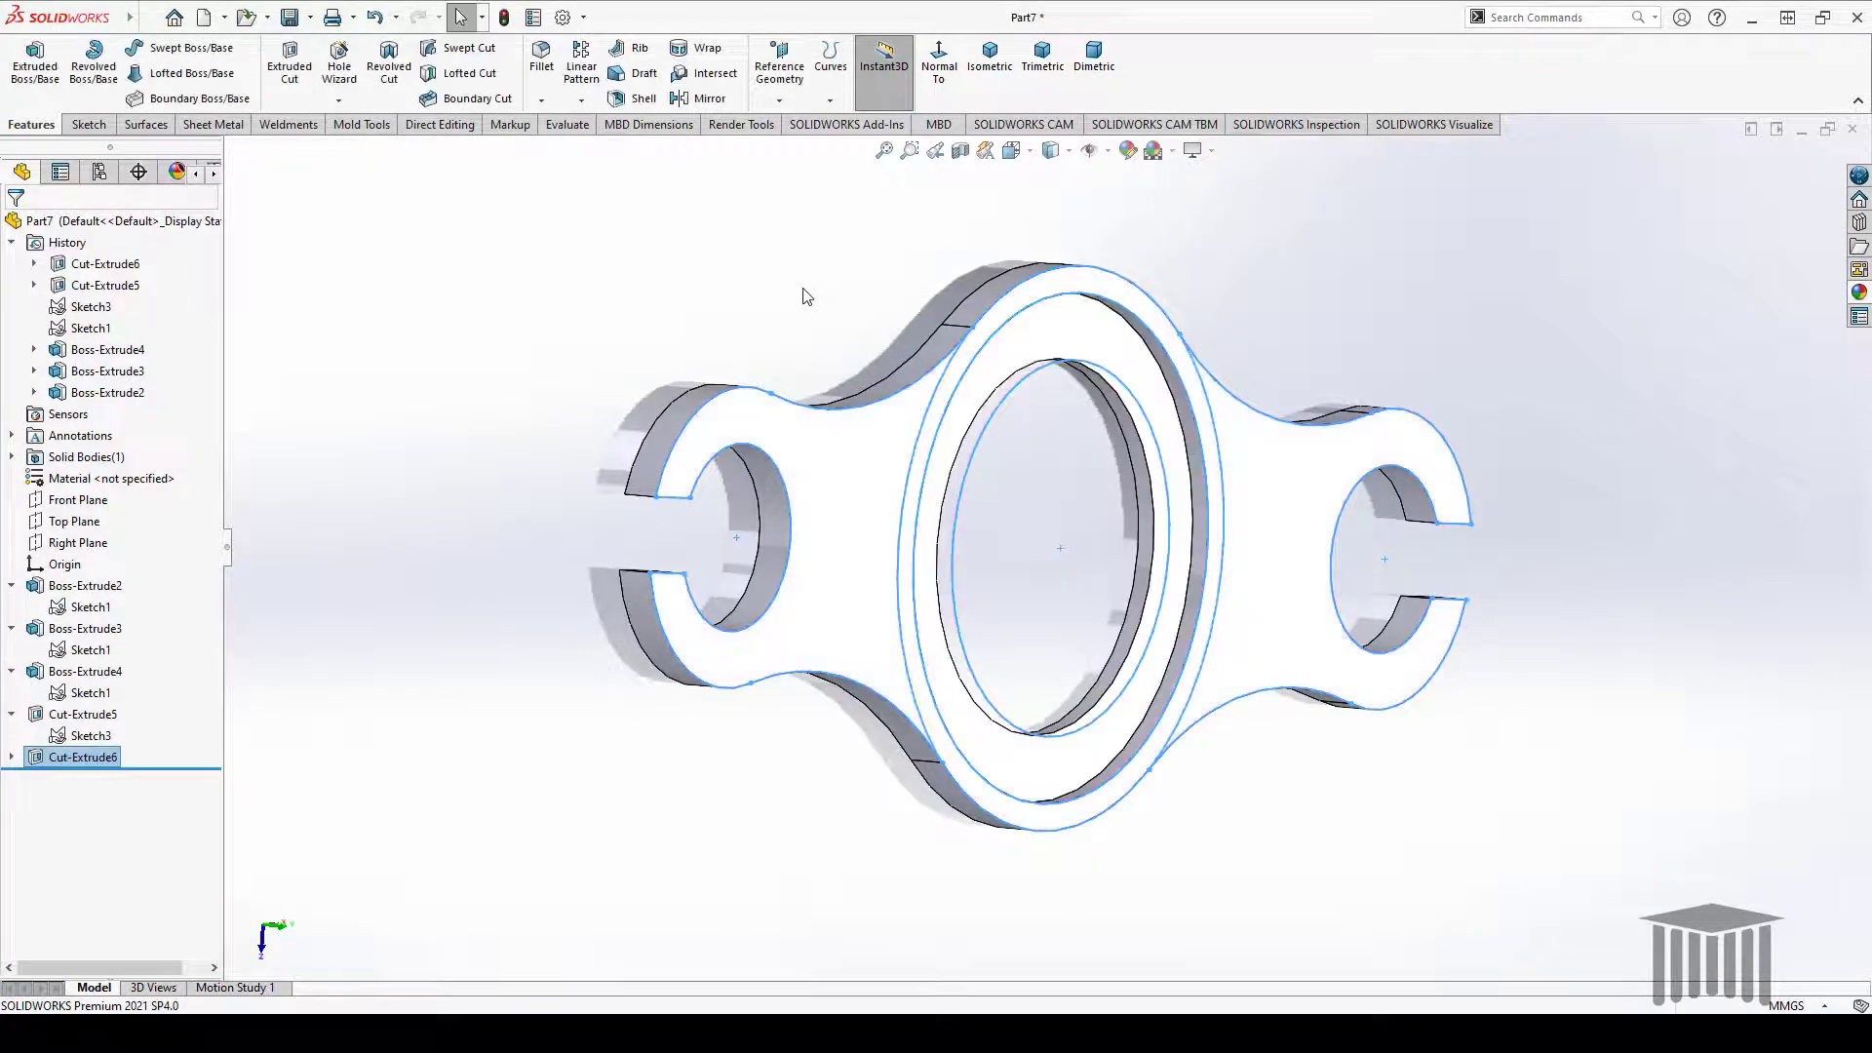
Color the plate's large top face blue with RGB 39, 127, 255
{"action": "middle_click_drag", "start_coordinate": [1267, 364], "coordinate": [1238, 293]}
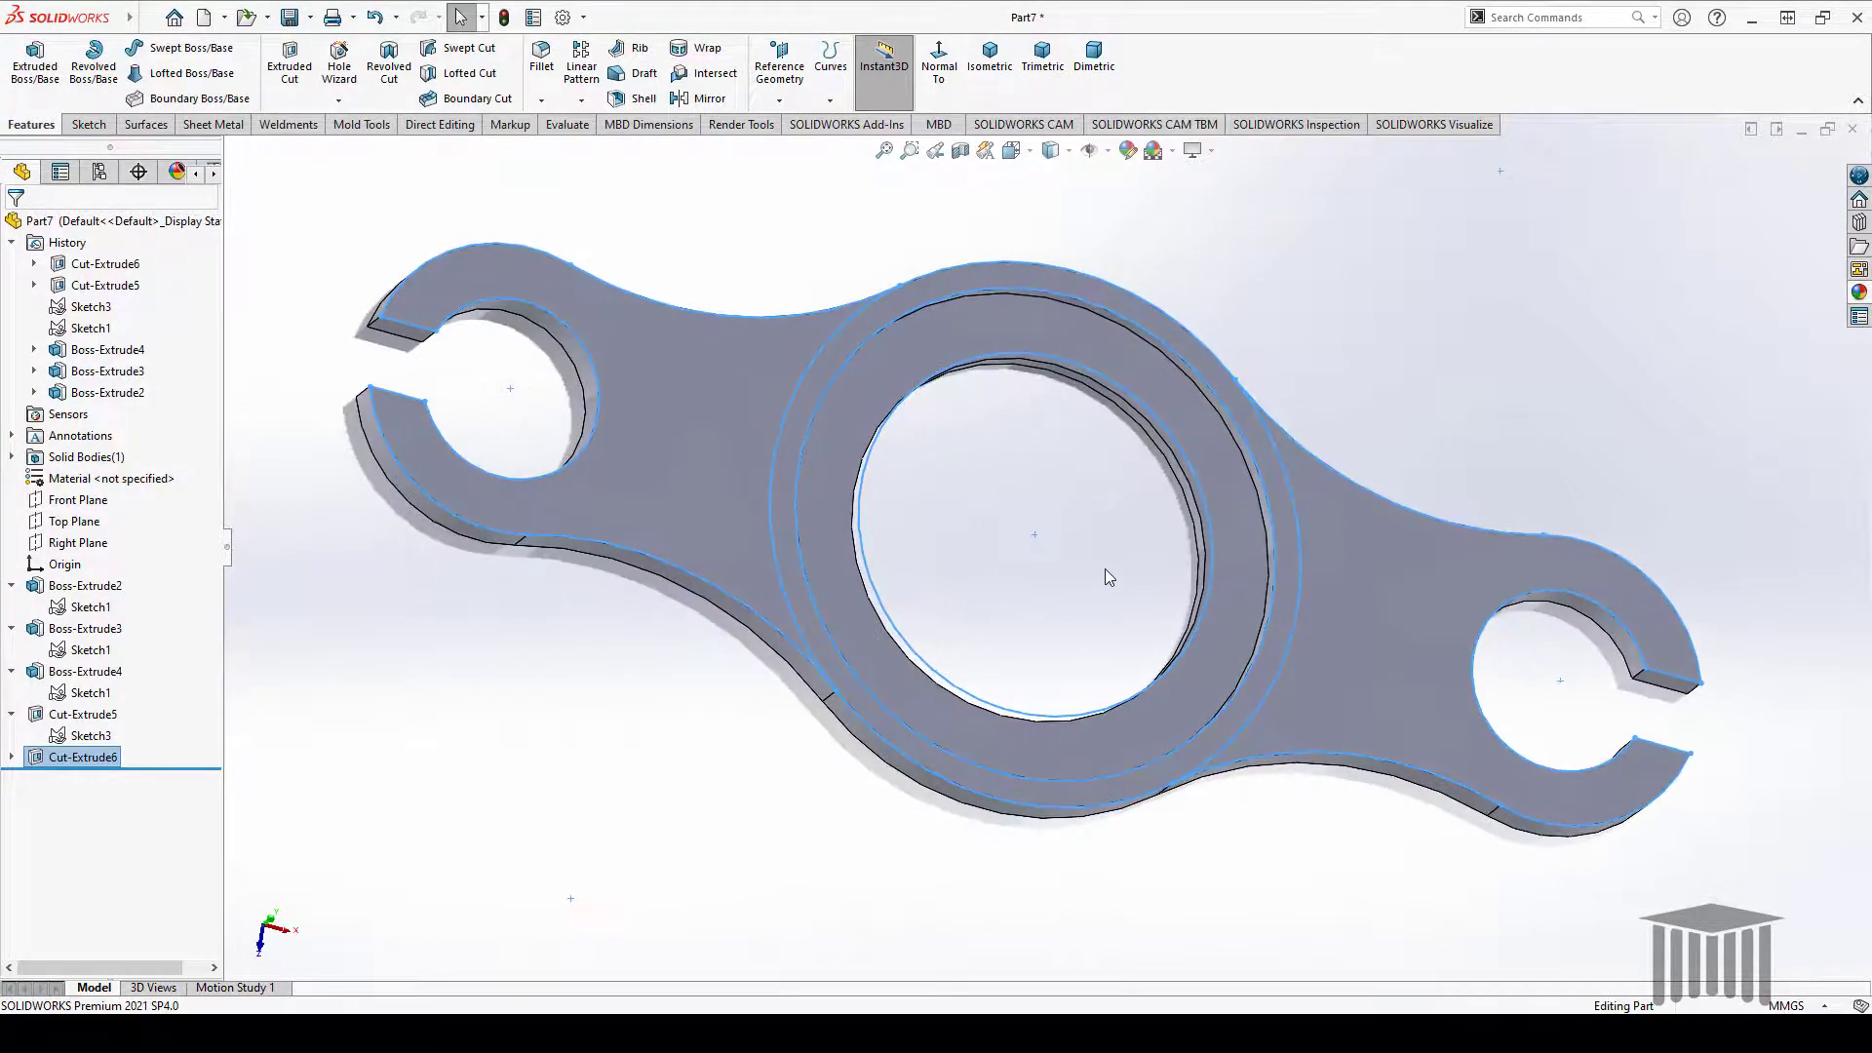
{"action": "scroll", "coordinate": [1104, 569], "scroll_direction": "up", "scroll_amount": 6}
{"action": "middle_click_drag", "start_coordinate": [1267, 405], "coordinate": [1306, 332]}
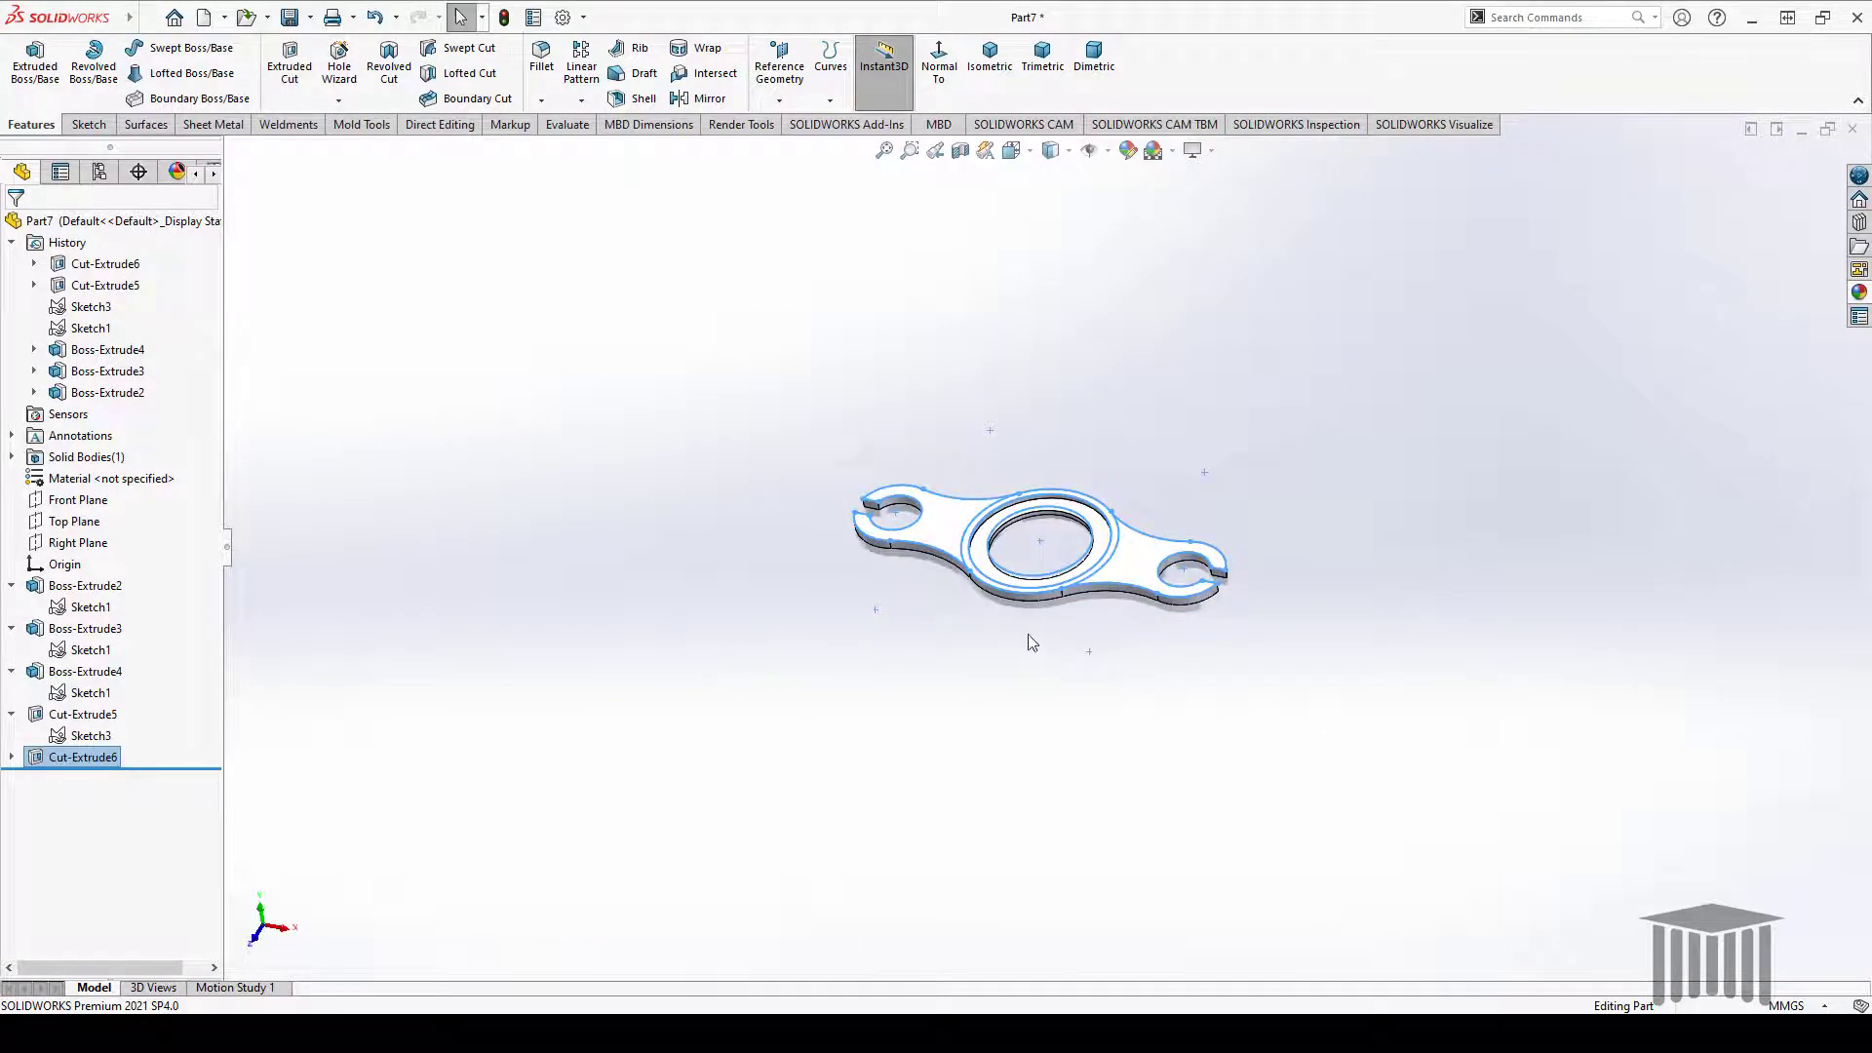
{"action": "scroll", "coordinate": [1011, 634], "scroll_direction": "down", "scroll_amount": 3}
{"action": "scroll", "coordinate": [1279, 248], "scroll_direction": "down", "scroll_amount": 3}
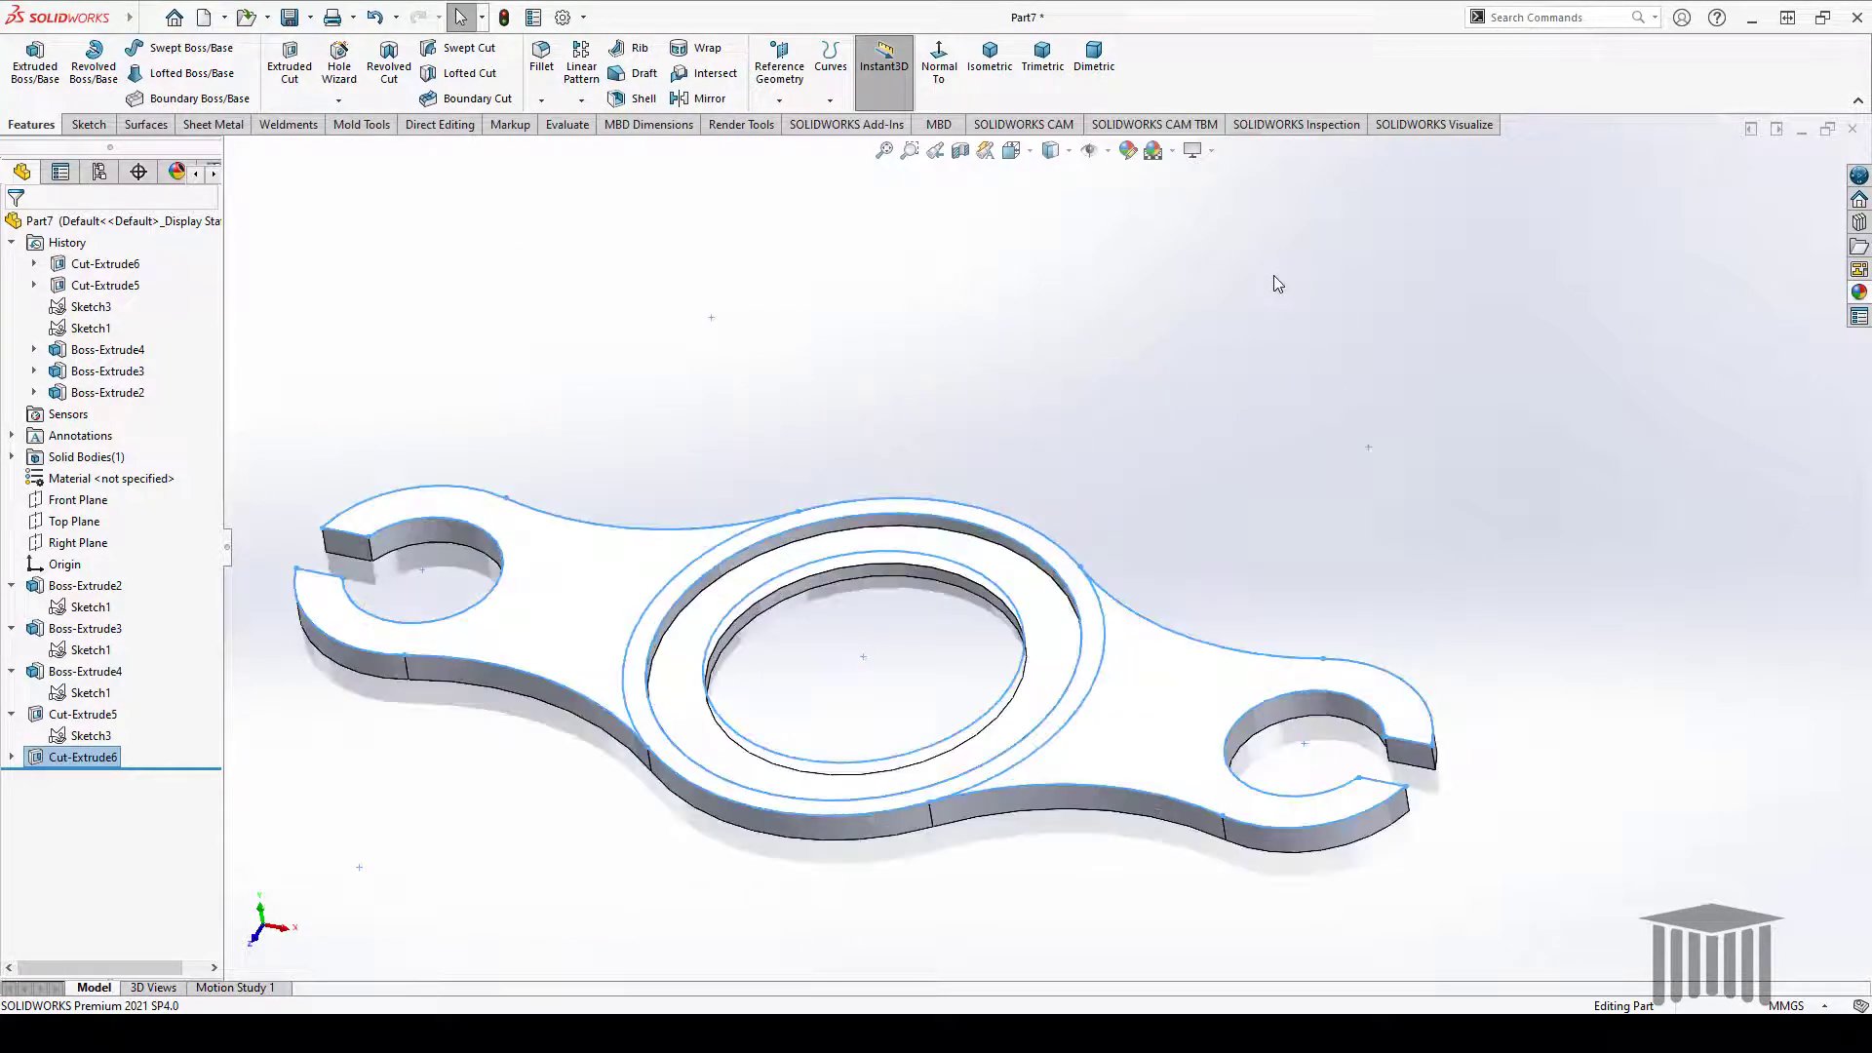
{"action": "scroll", "coordinate": [1019, 400], "scroll_direction": "up", "scroll_amount": 1}
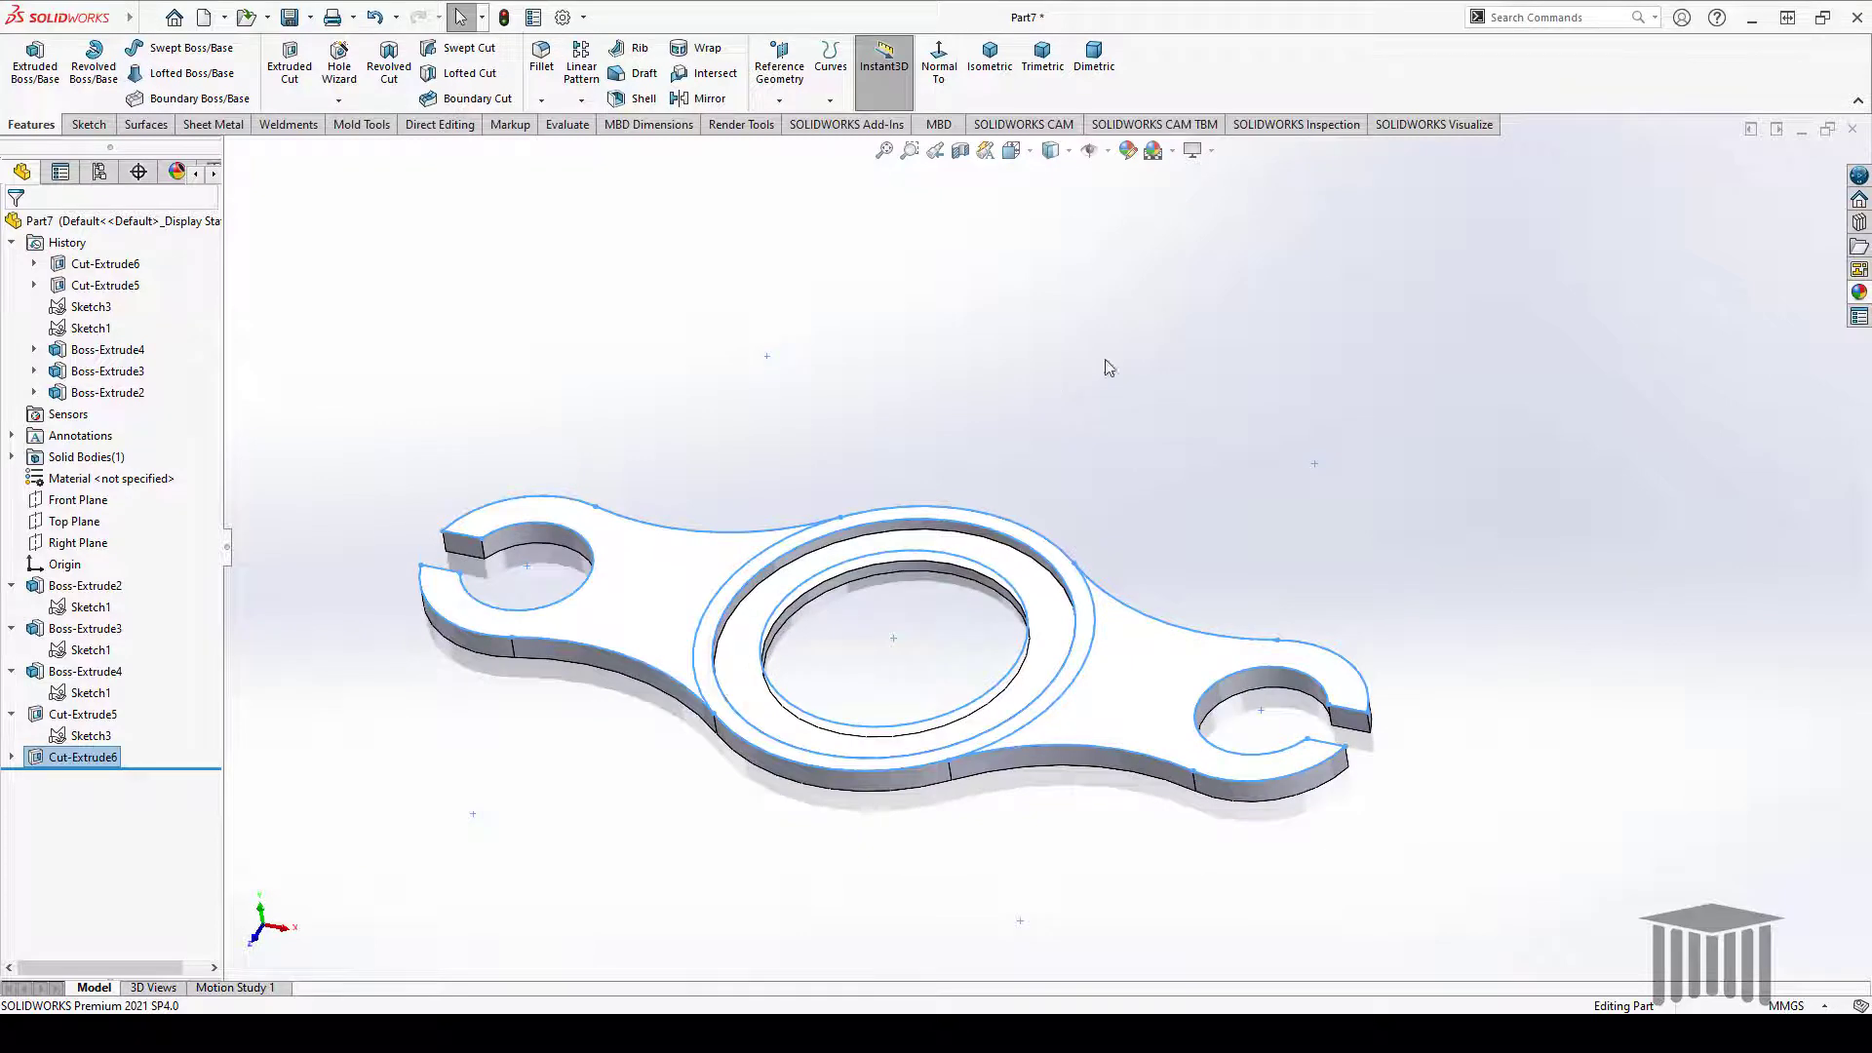
{"action": "left_click", "coordinate": [1149, 368]}
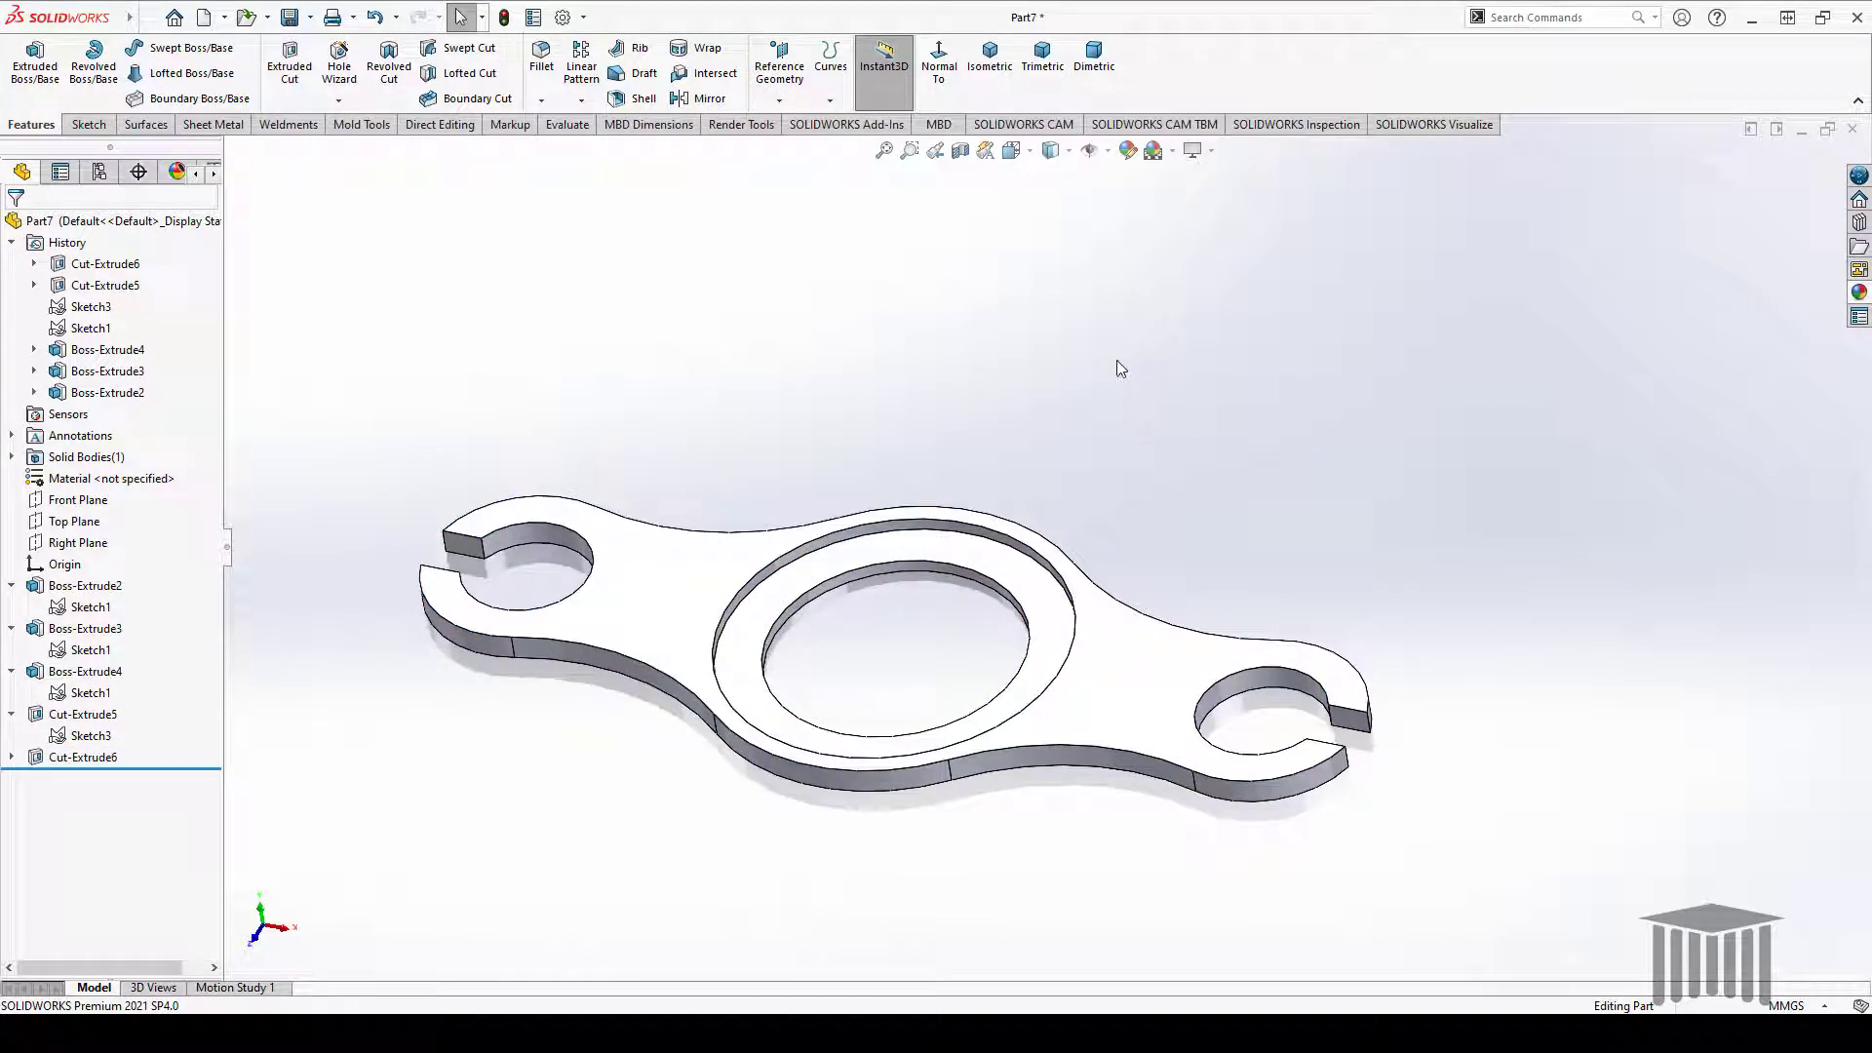
{"action": "left_click", "coordinate": [1128, 151]}
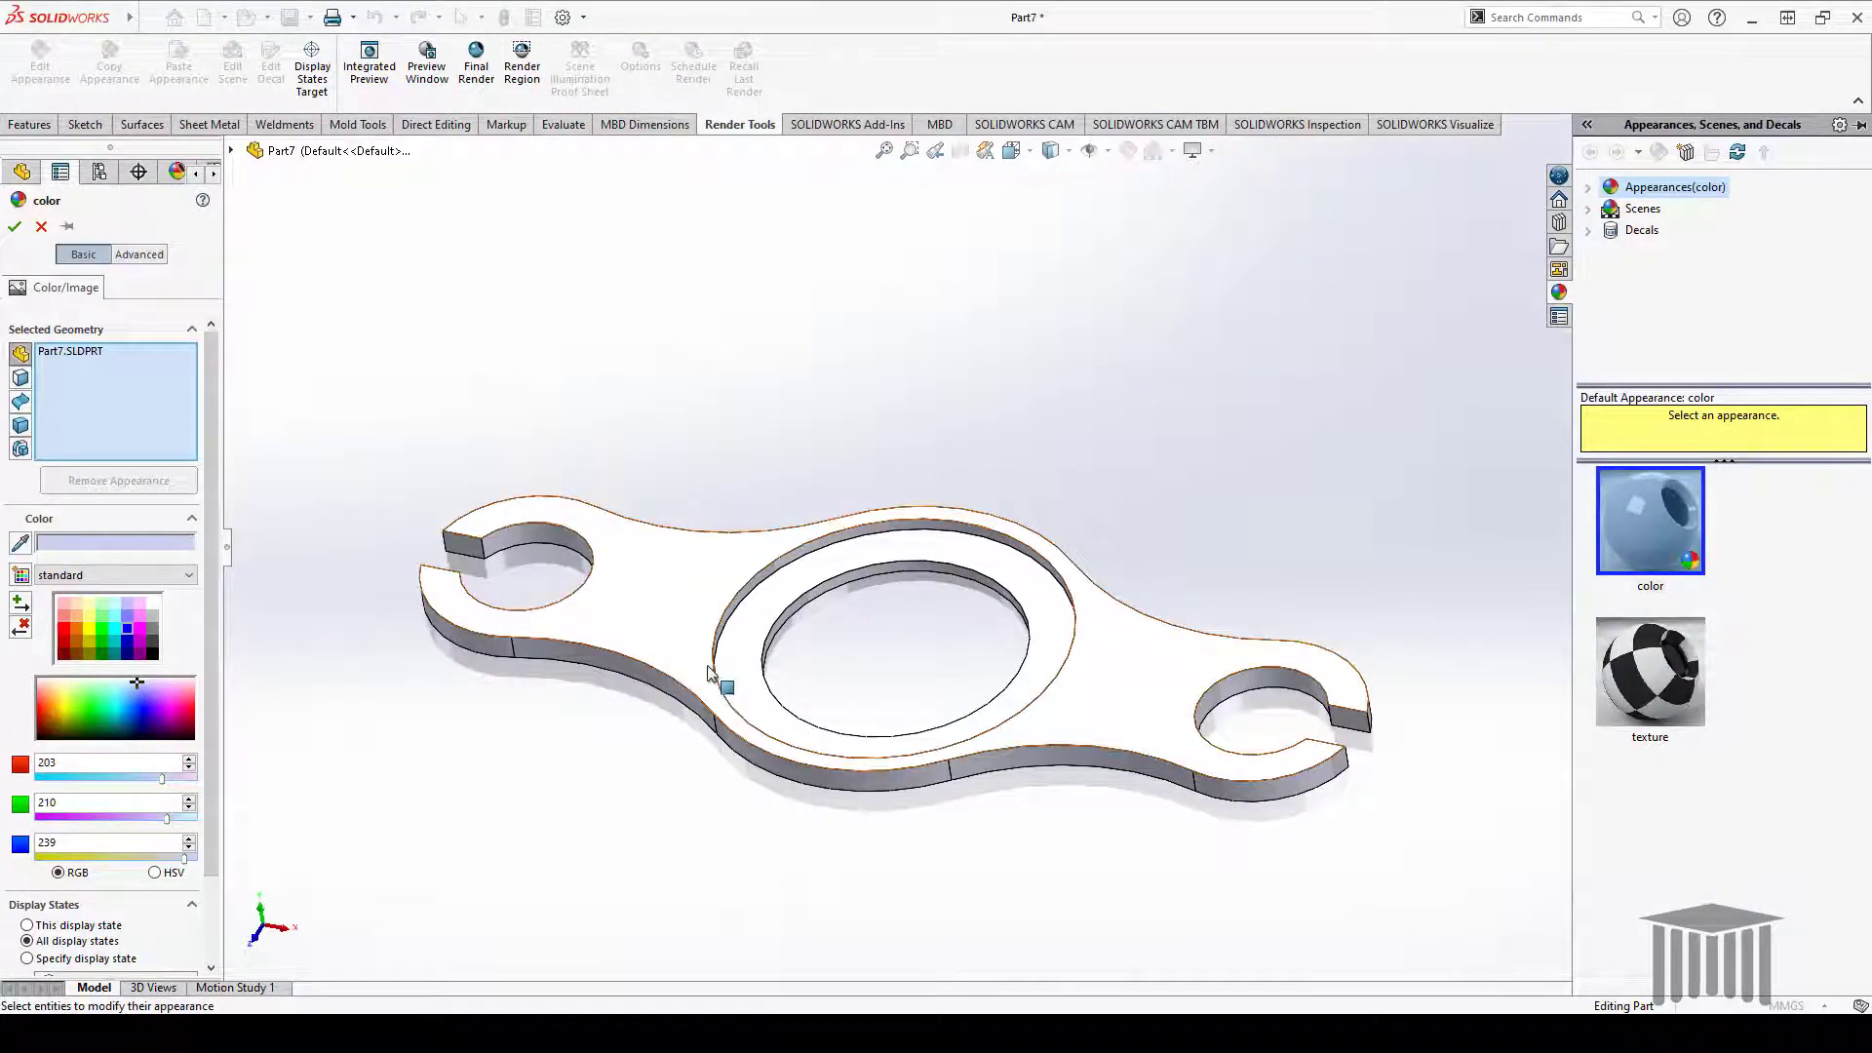
{"action": "left_click", "coordinate": [664, 597]}
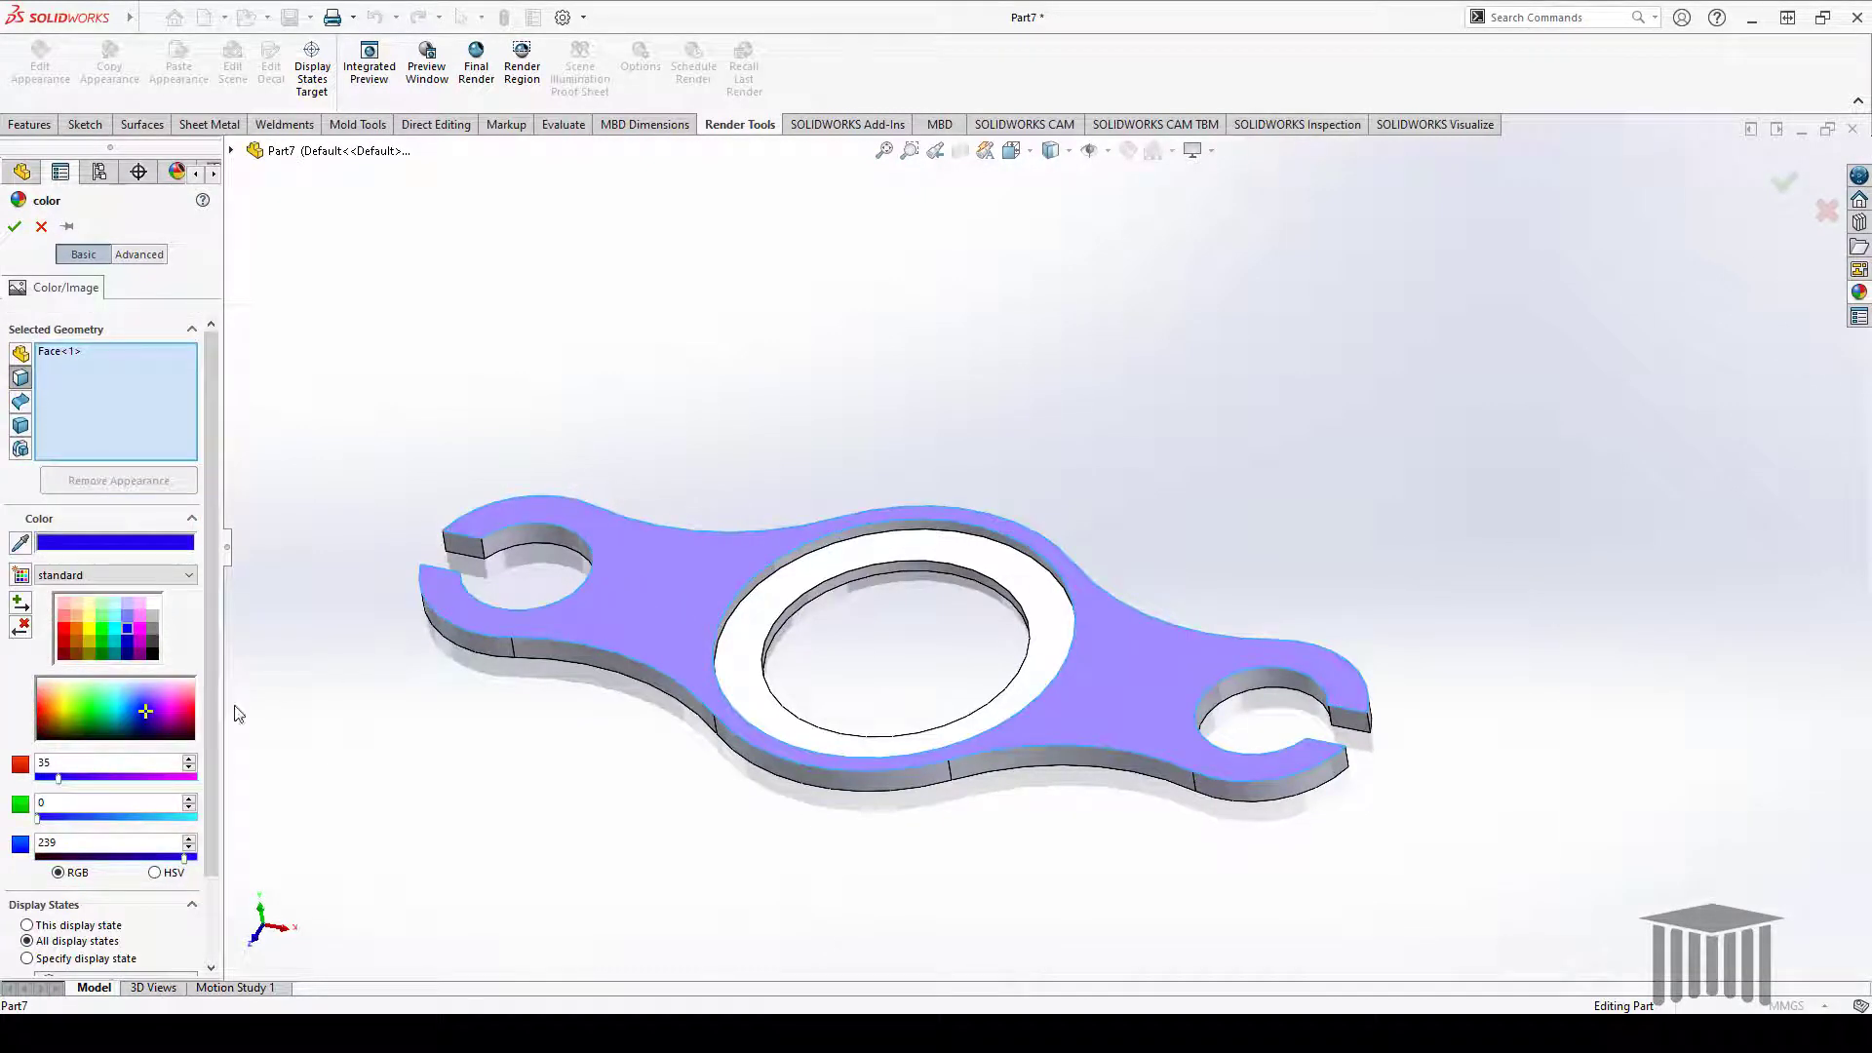
{"action": "left_click_drag", "start_coordinate": [144, 713], "coordinate": [131, 704]}
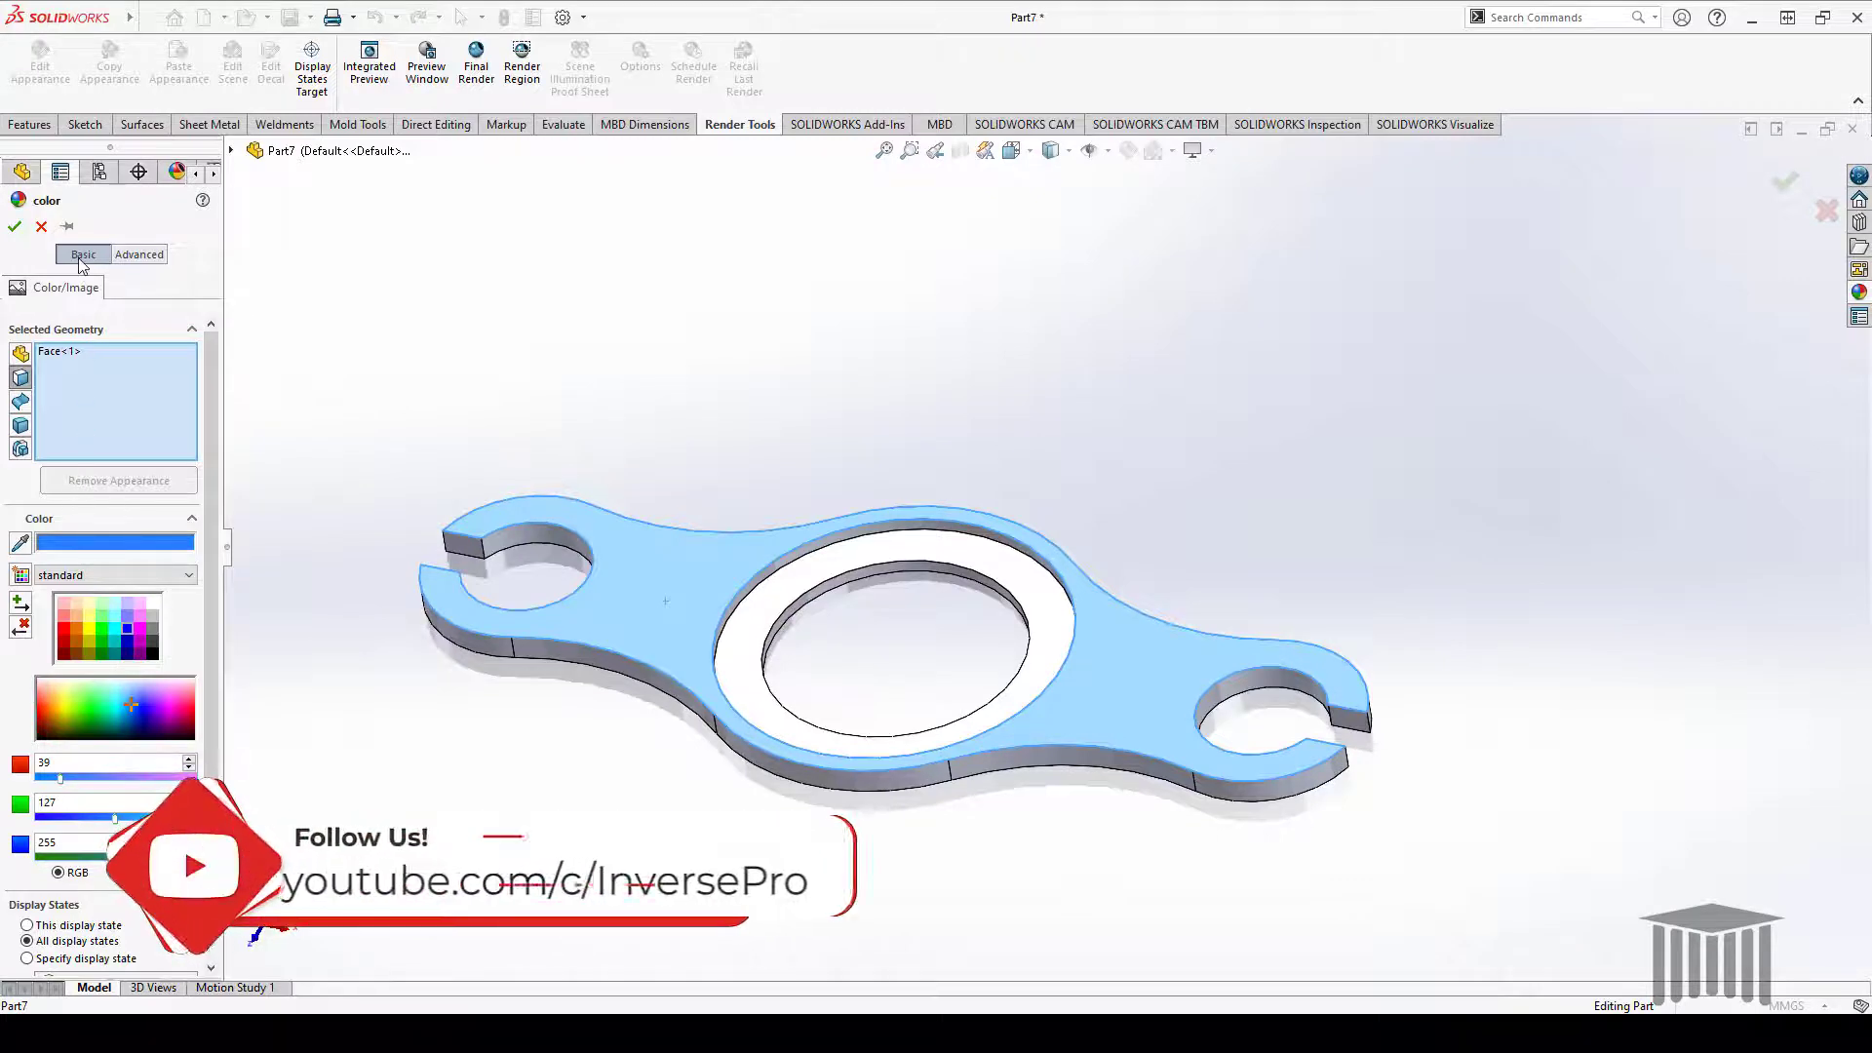
{"action": "left_click", "coordinate": [14, 226]}
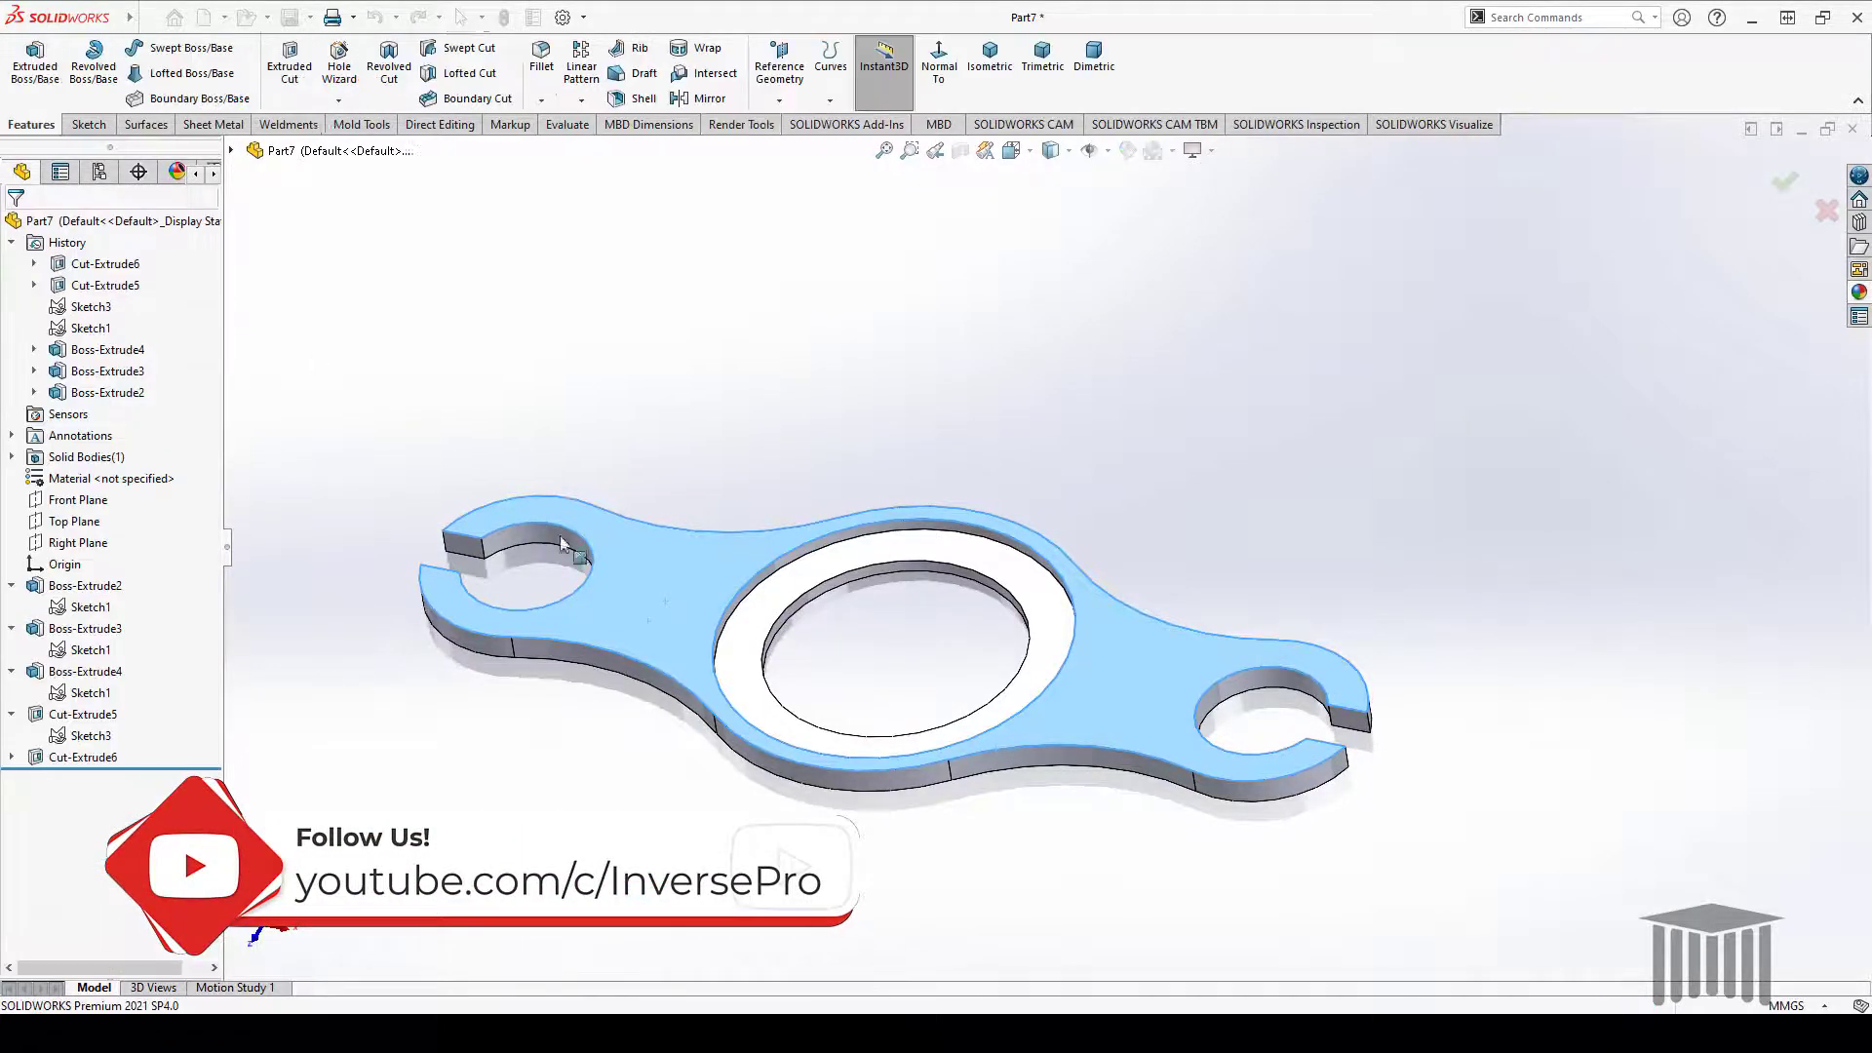
Color the recessed ring face around the central hole orange with RGB 232, 113, 6
{"action": "left_click", "coordinate": [986, 563]}
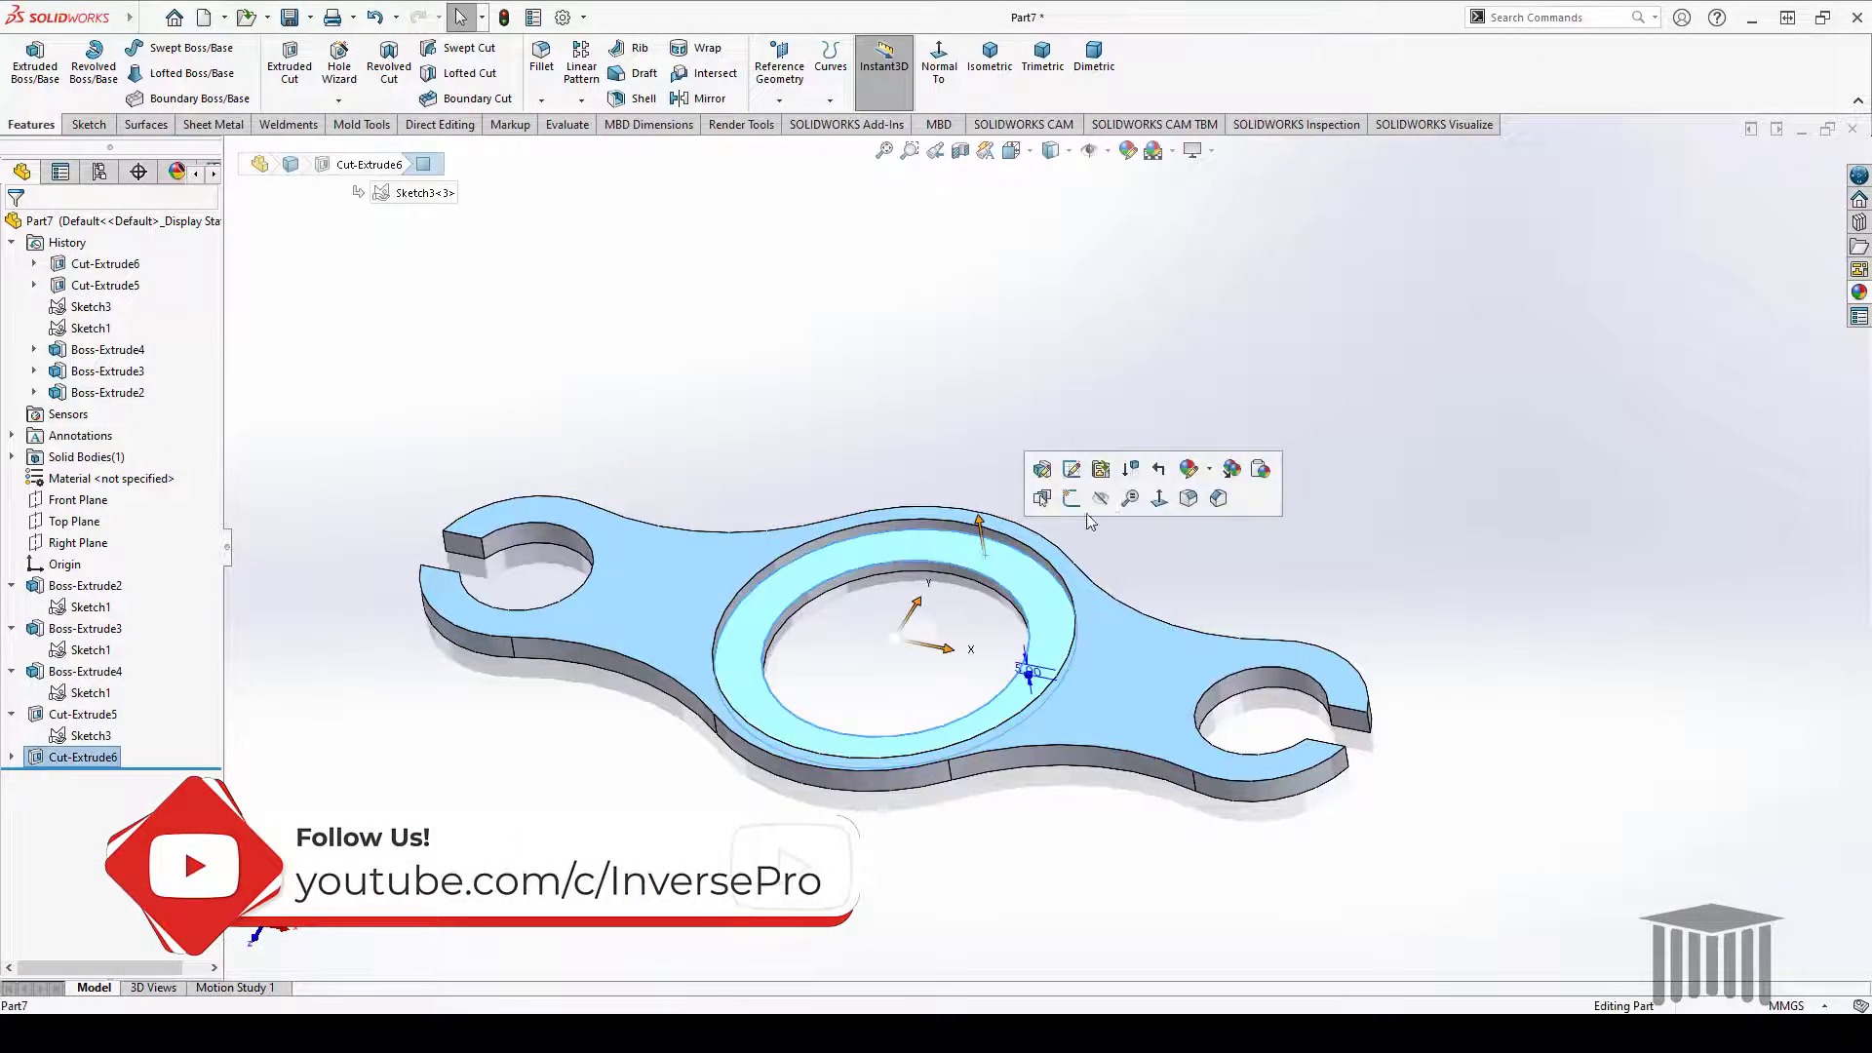
{"action": "left_click", "coordinate": [1209, 469]}
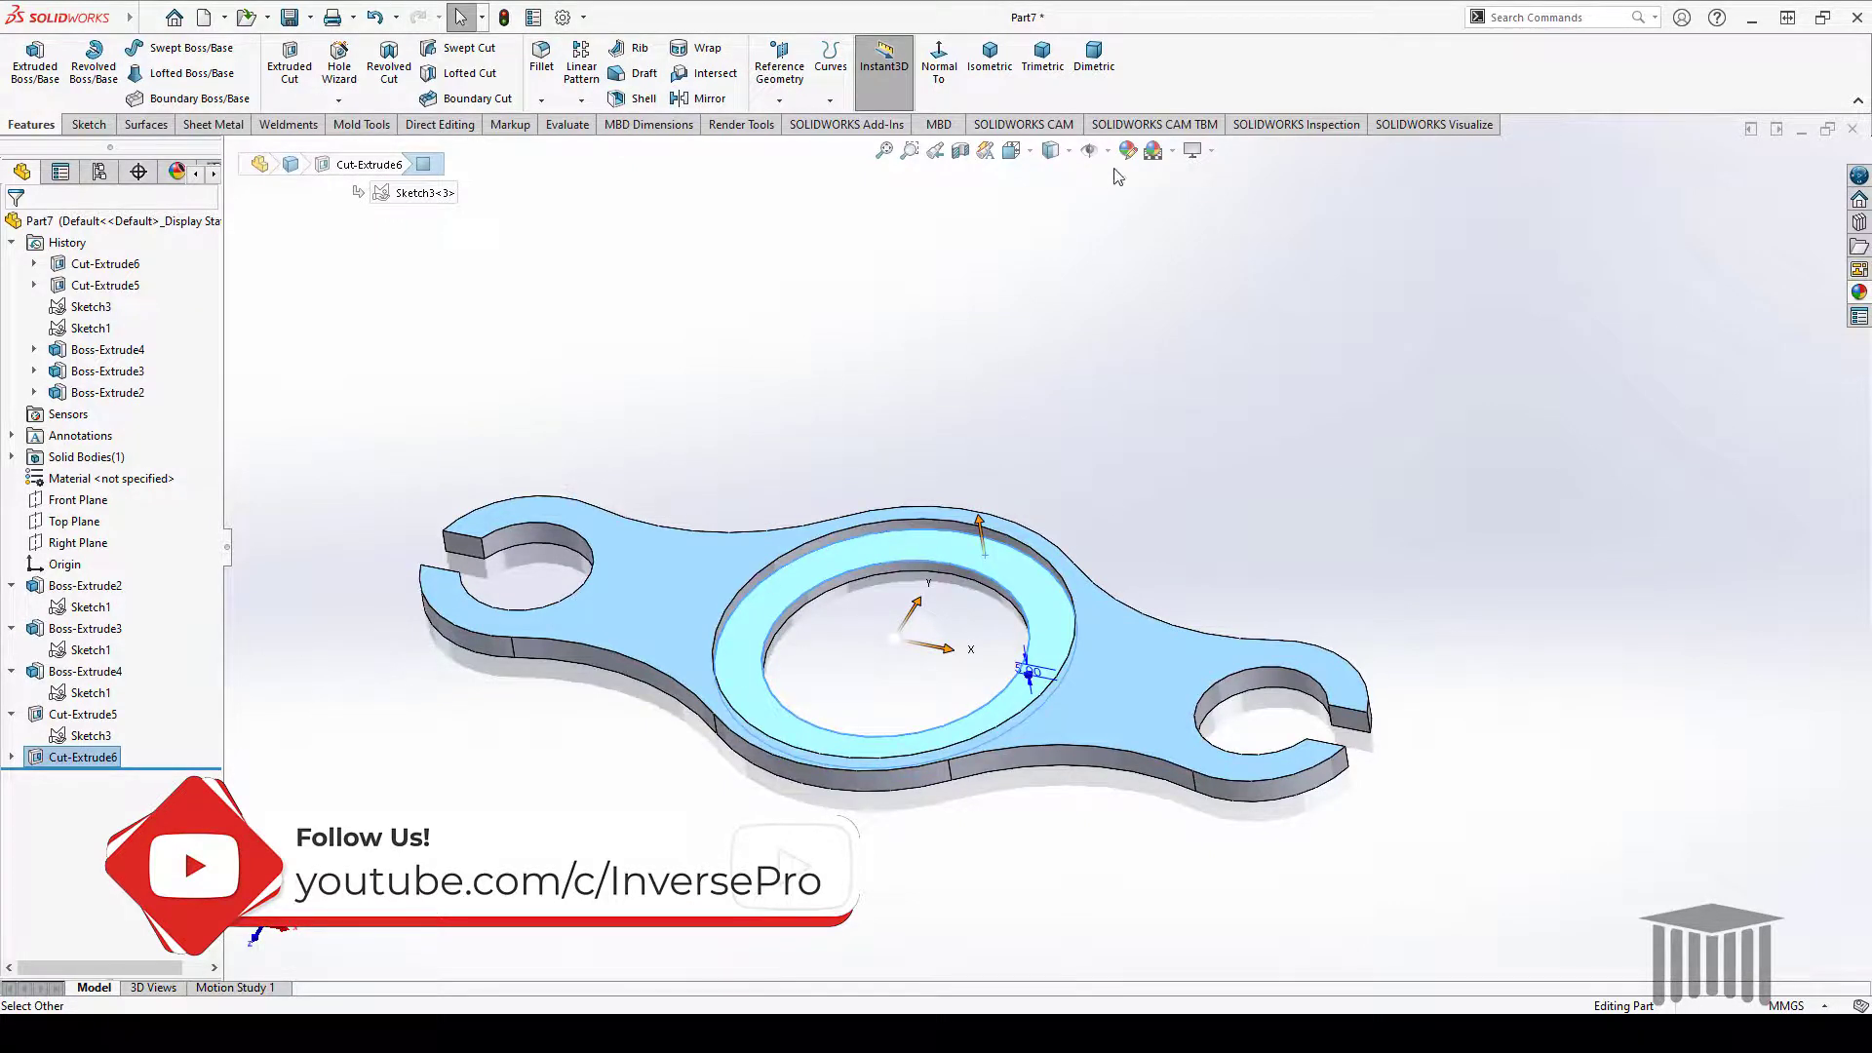
{"action": "left_click", "coordinate": [580, 380]}
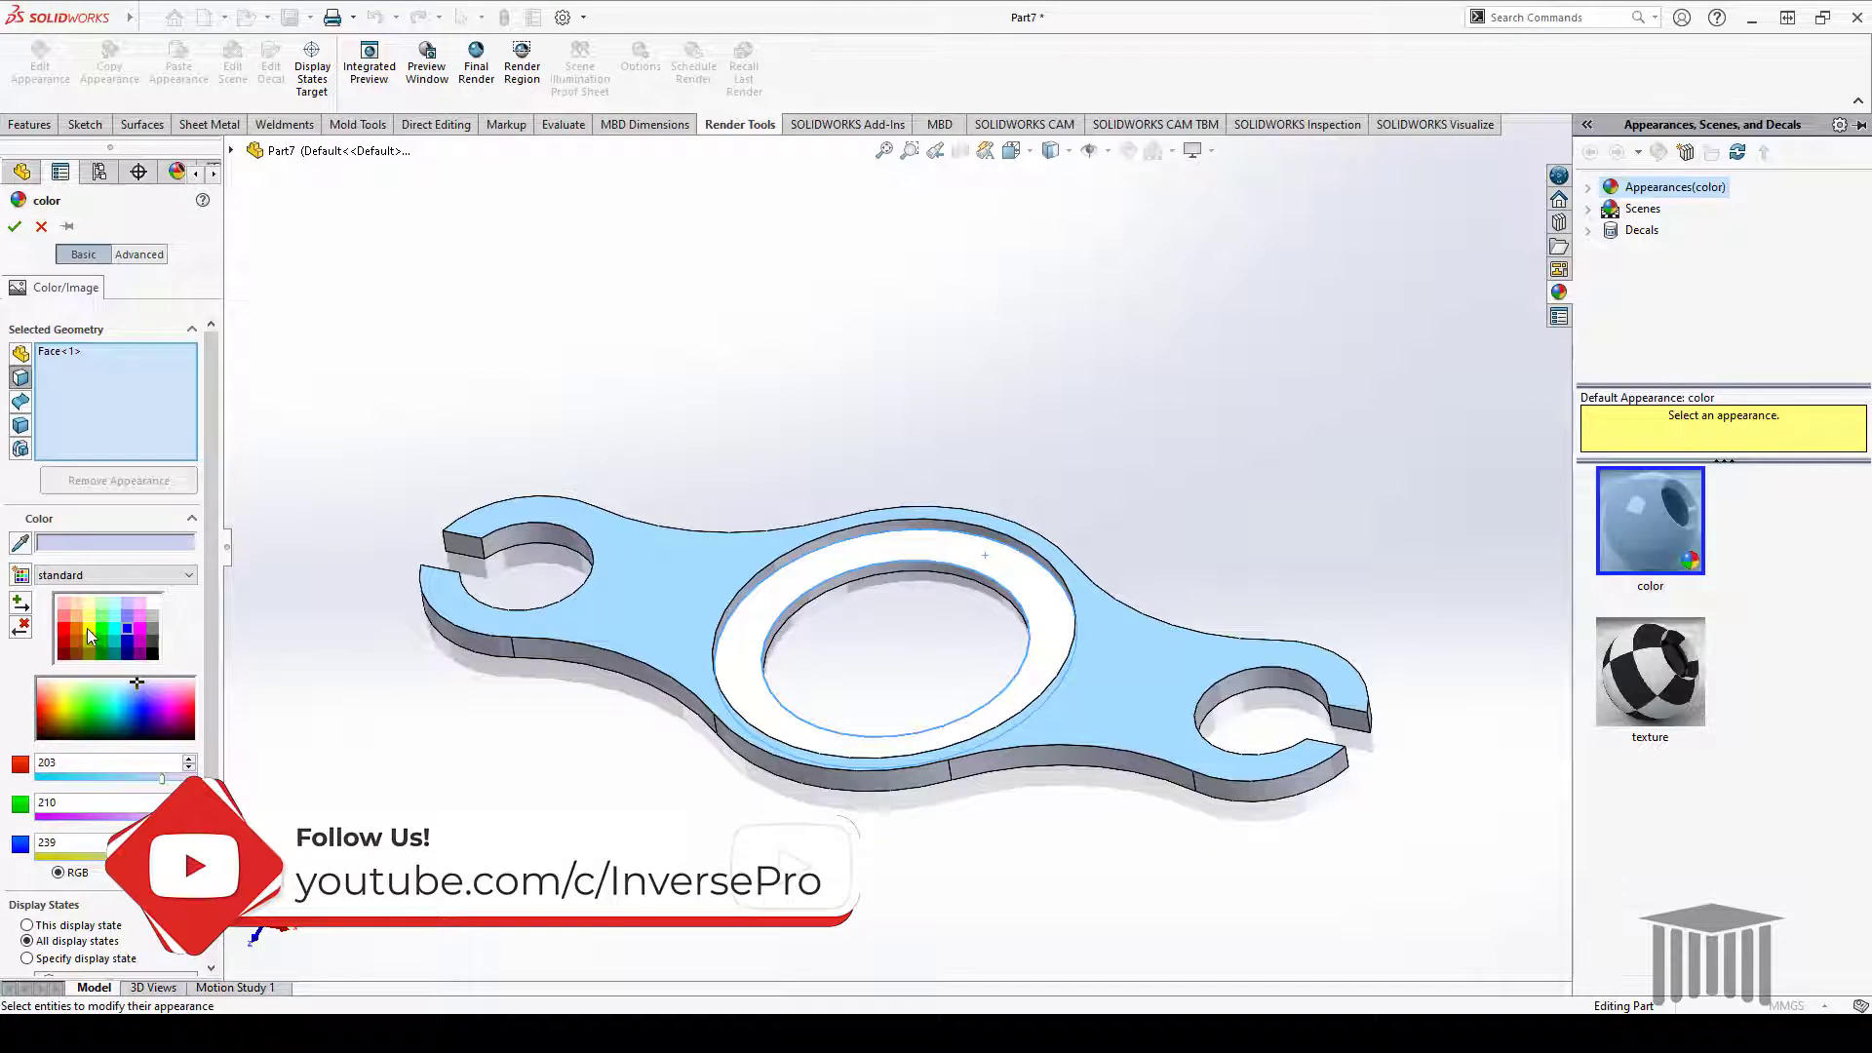
{"action": "left_click", "coordinate": [85, 628]}
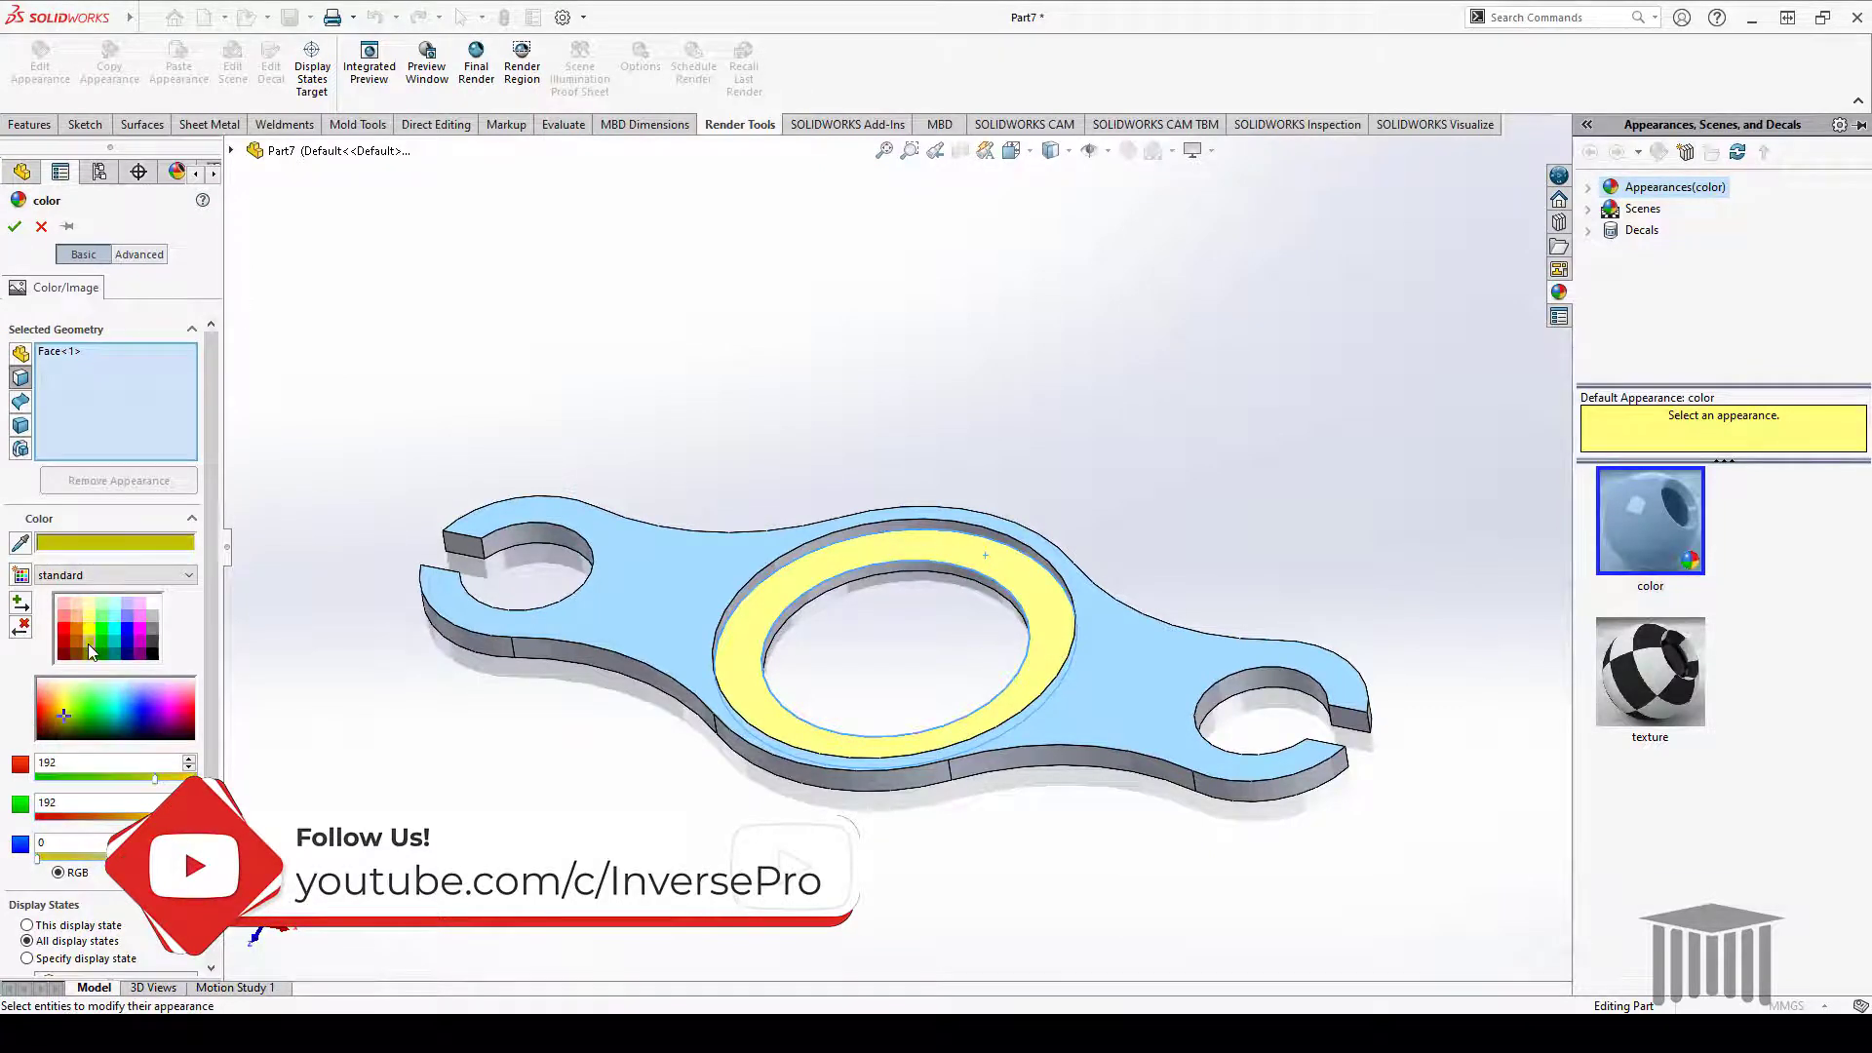
{"action": "left_click", "coordinate": [80, 638]}
{"action": "left_click", "coordinate": [75, 624]}
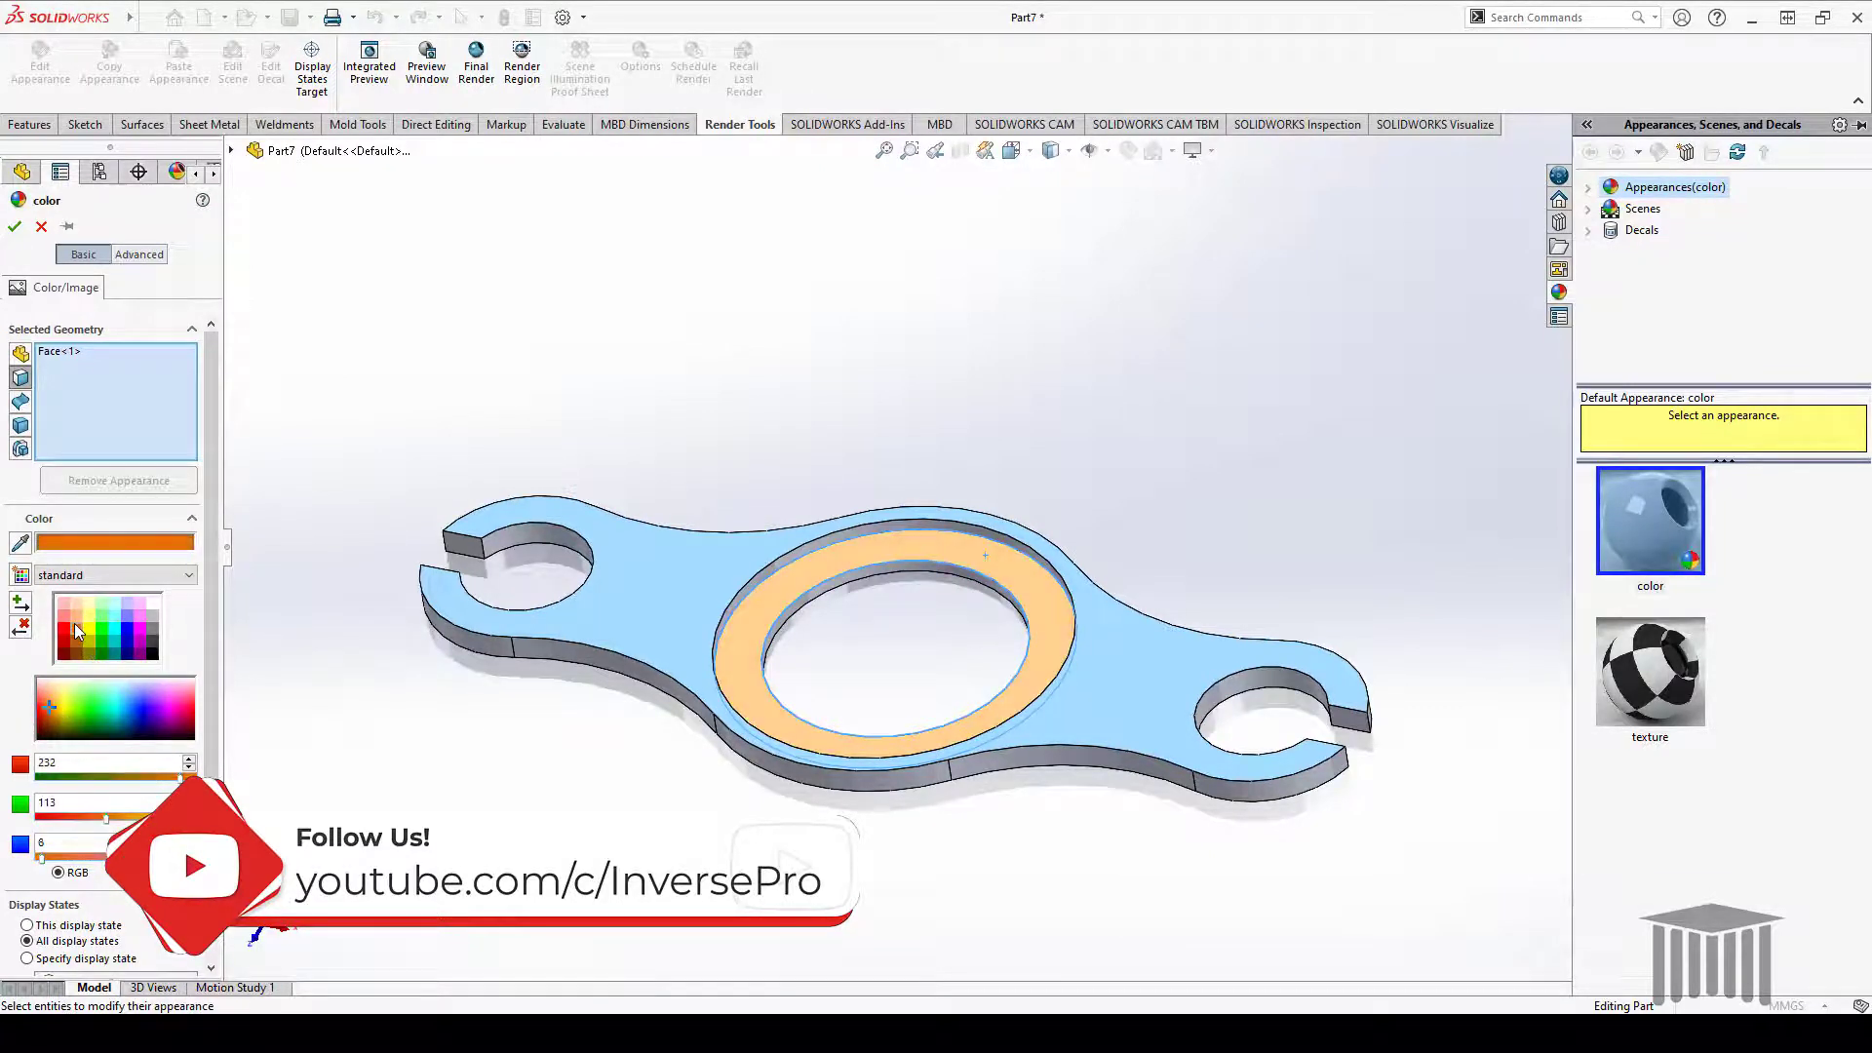
{"action": "left_click", "coordinate": [15, 226]}
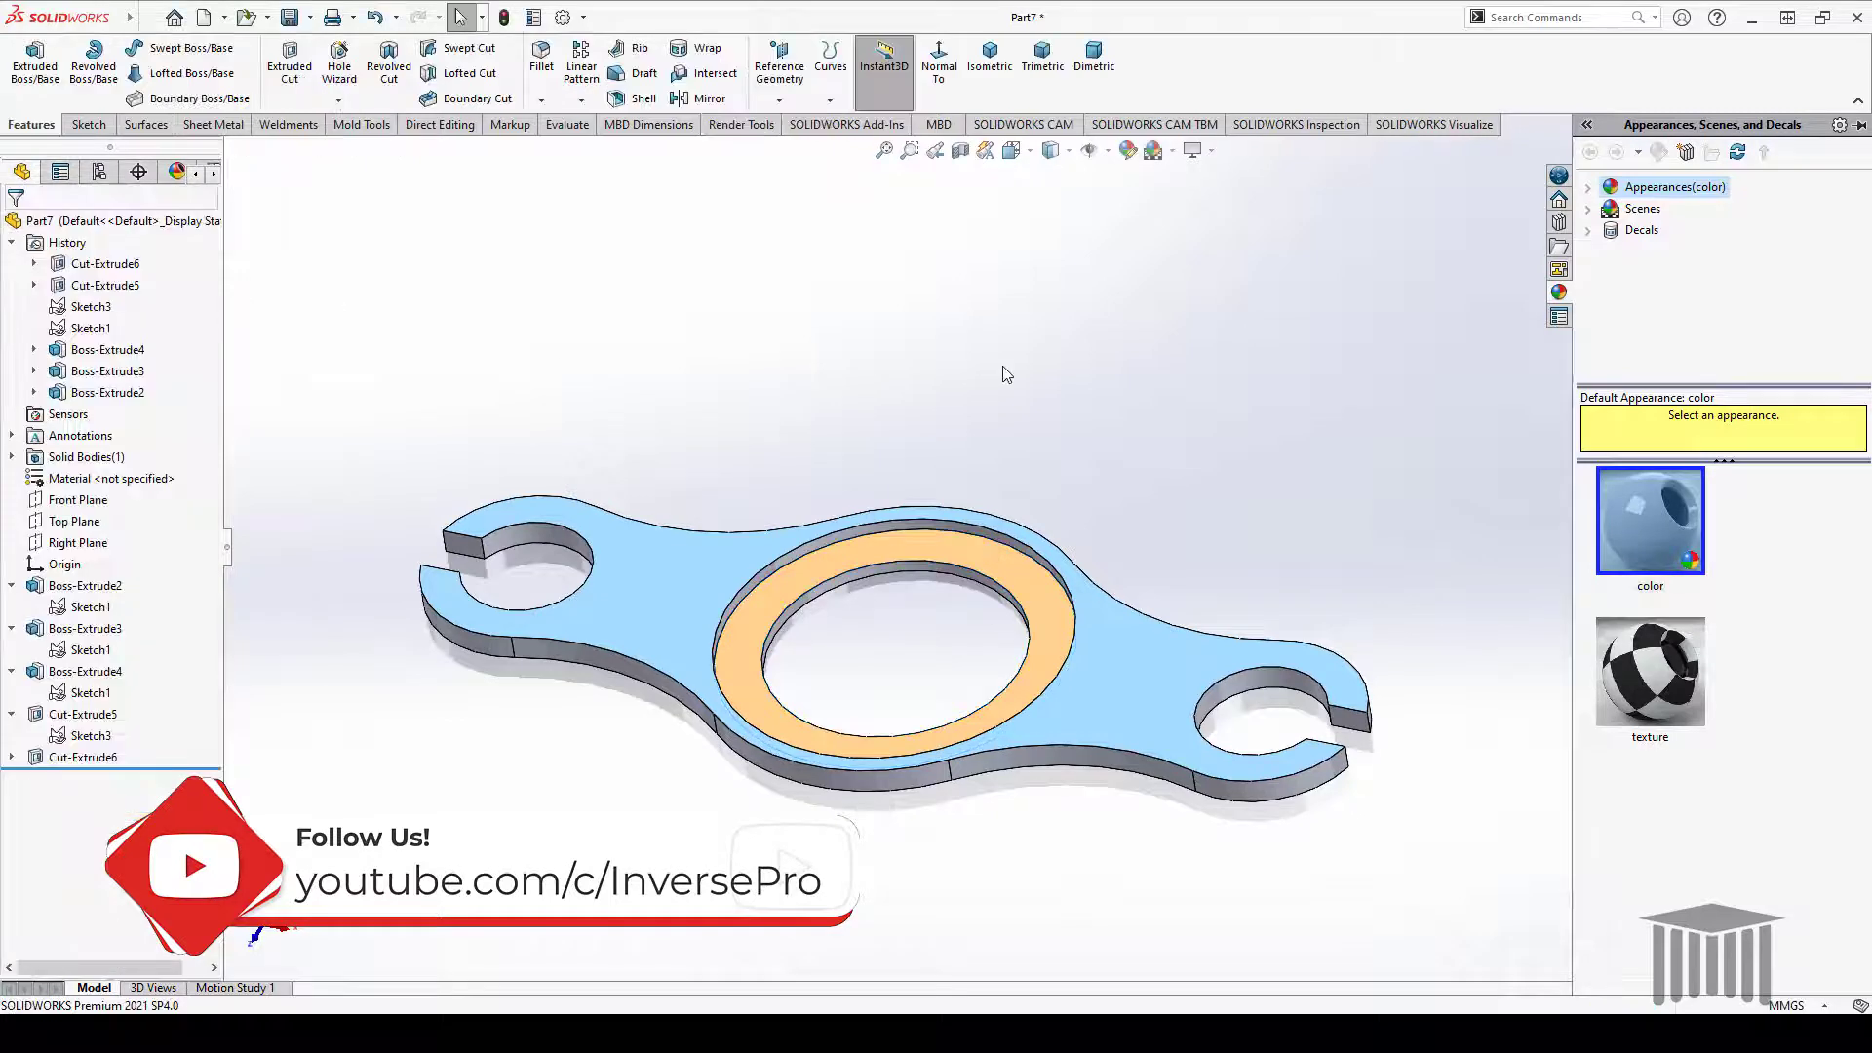